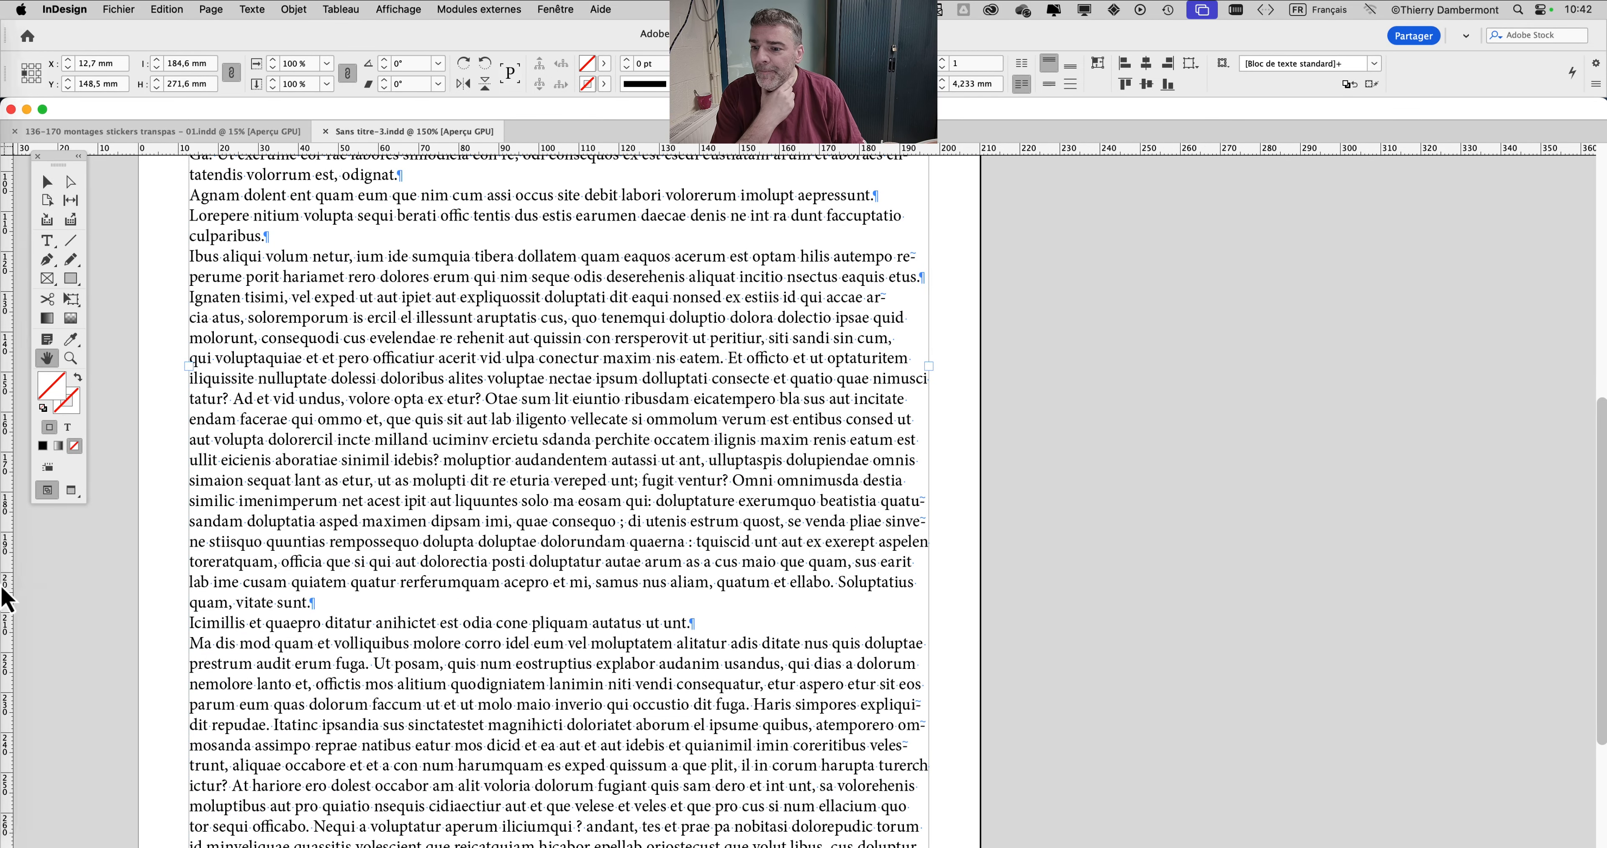
- Switch to Firefox and search the web for "abracadabrepdf" in a new tab
{"action": "left_click", "coordinate": [37, 580]}
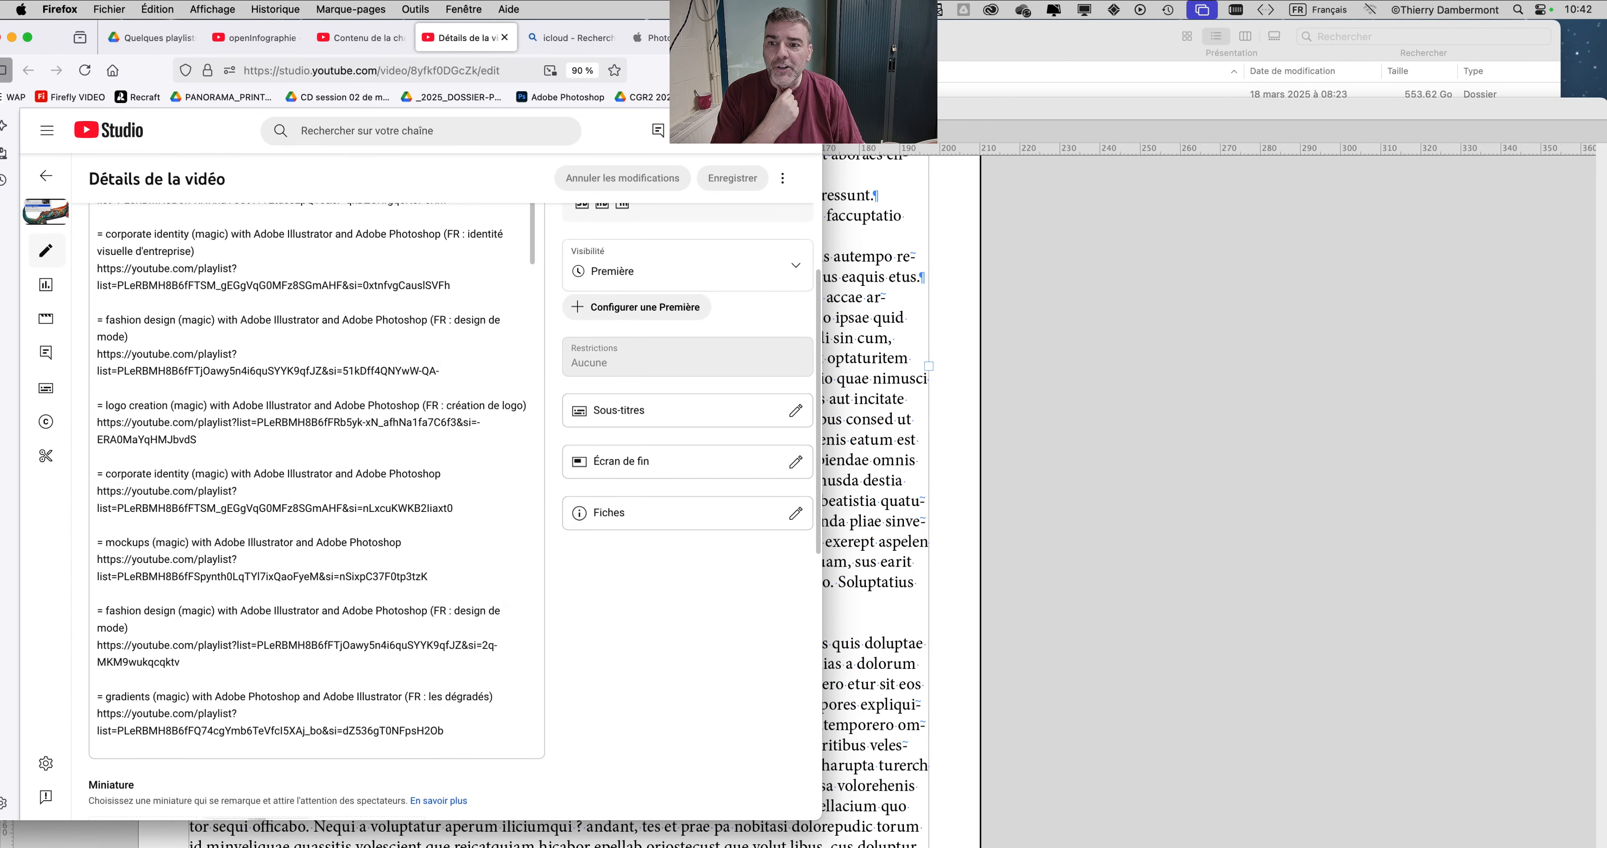
{"action": "key", "text": "super+t"}
{"action": "left_click_drag", "start_coordinate": [818, 812], "coordinate": [1604, 847]}
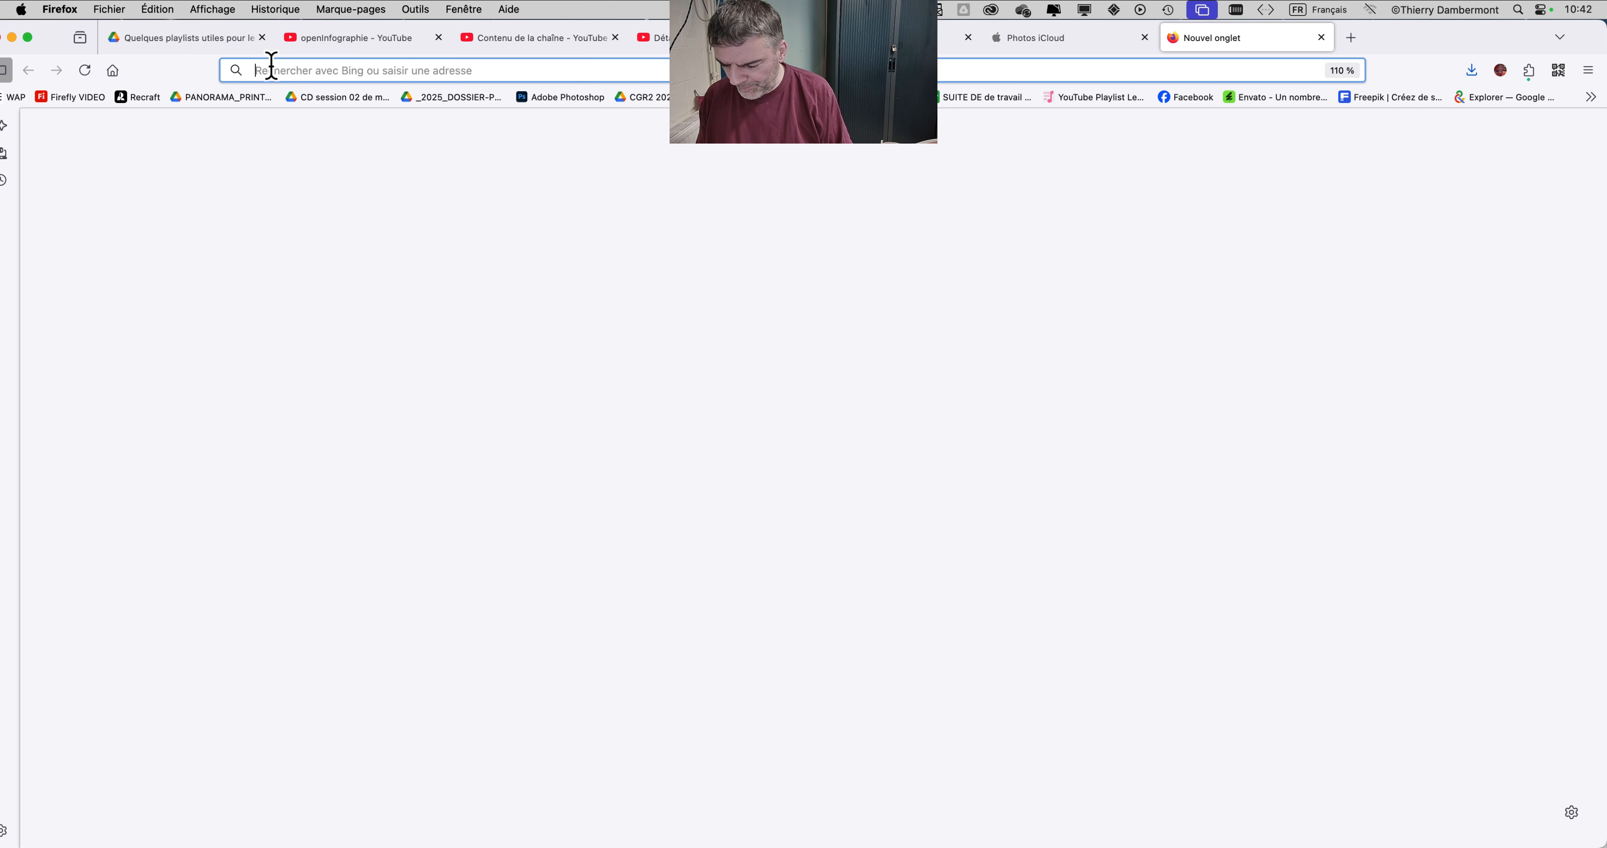
{"action": "type", "text": "a"}
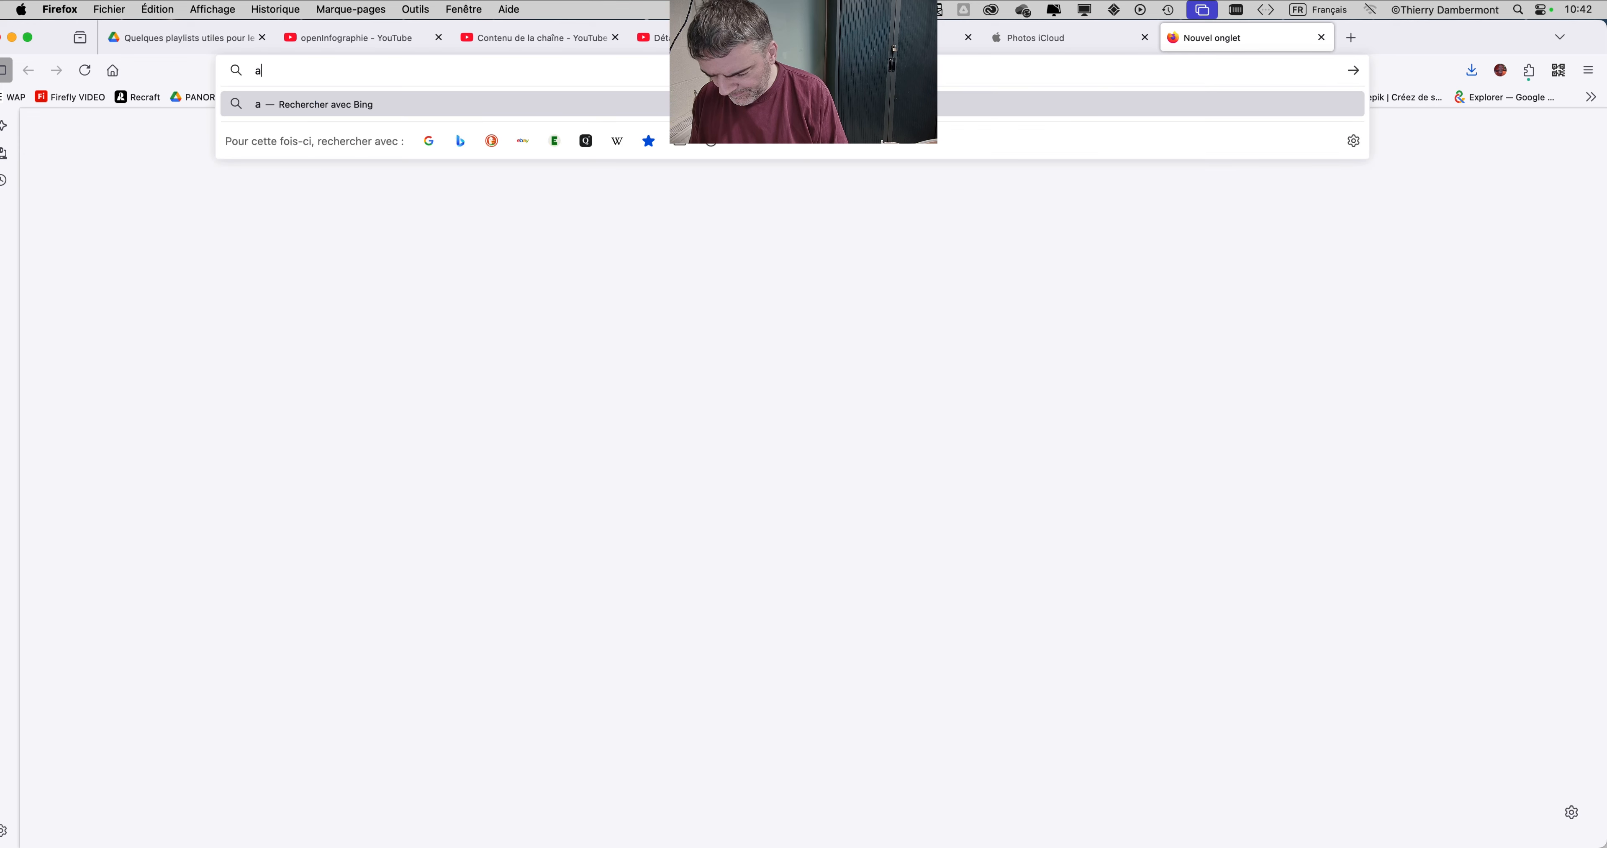
{"action": "type", "text": "bracada"}
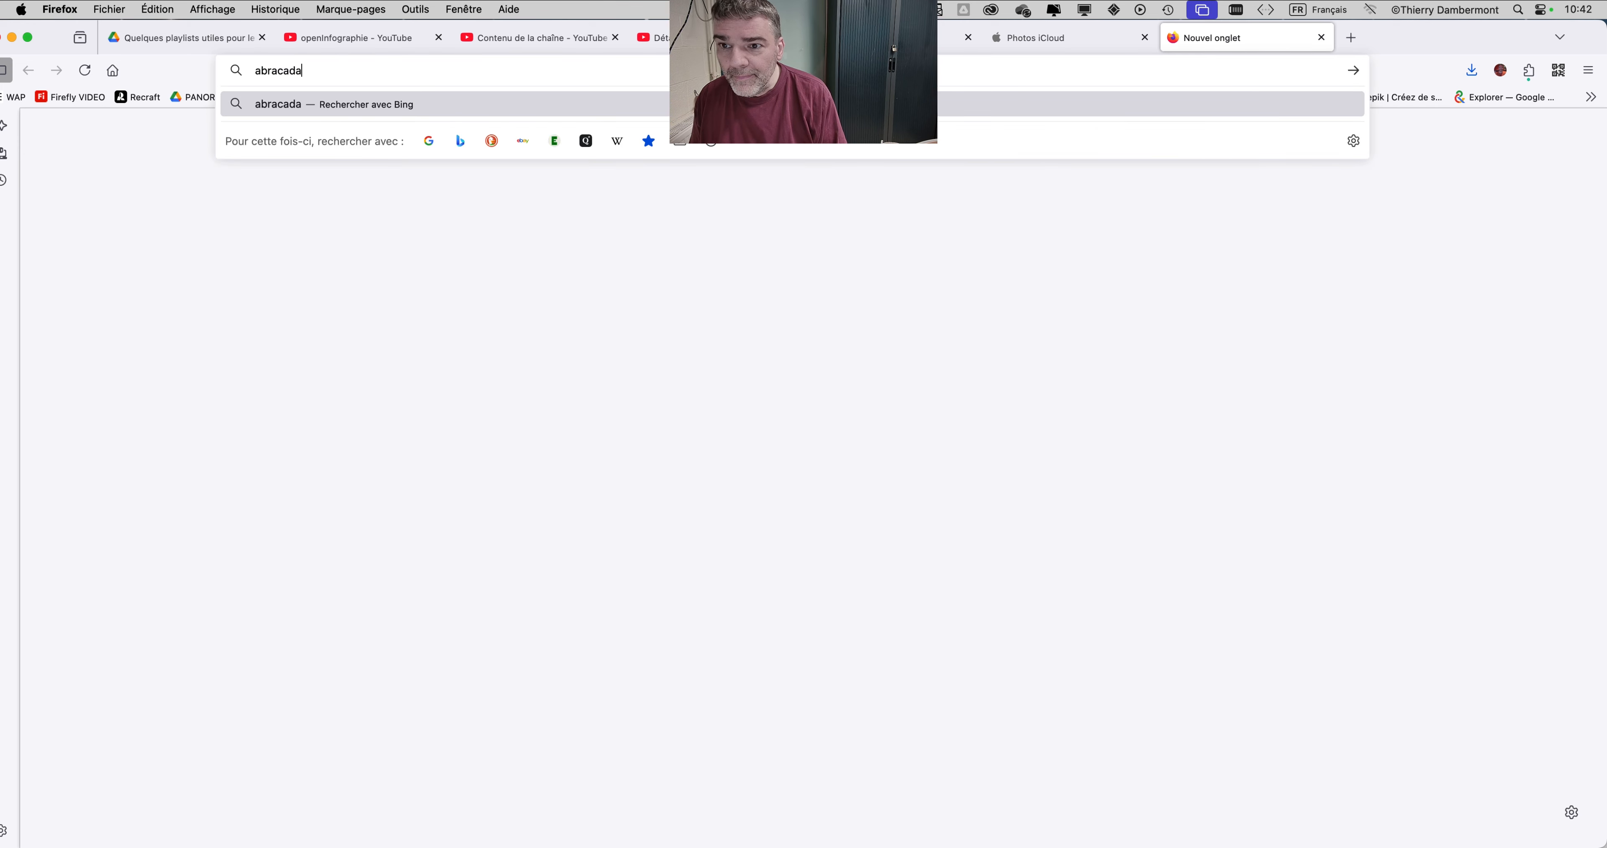
{"action": "type", "text": "brep"}
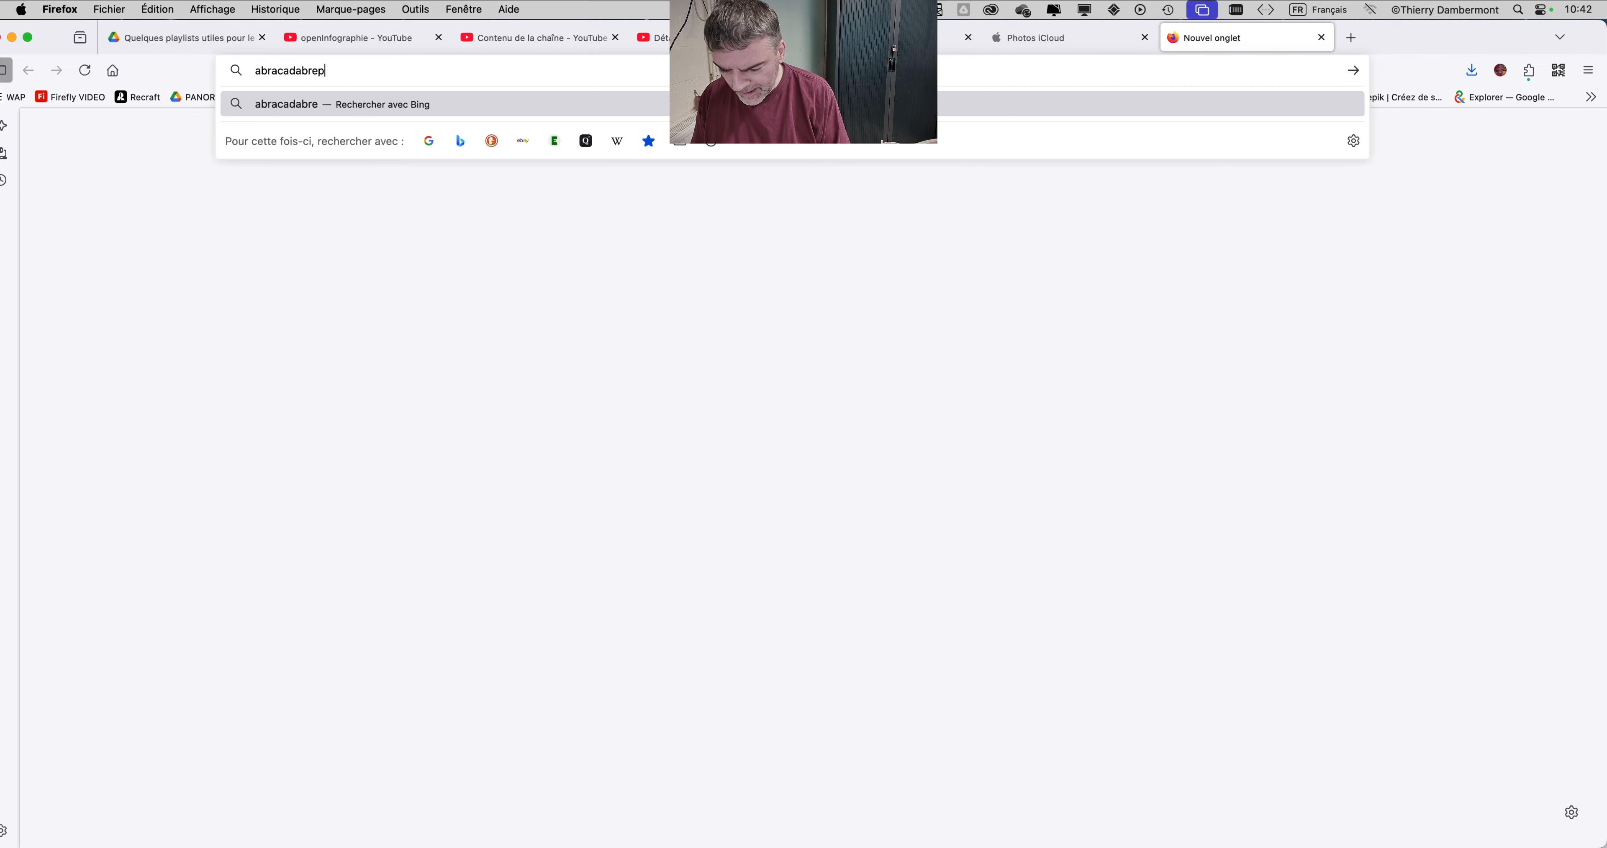
{"action": "type", "text": "df"}
{"action": "key", "text": "Return"}
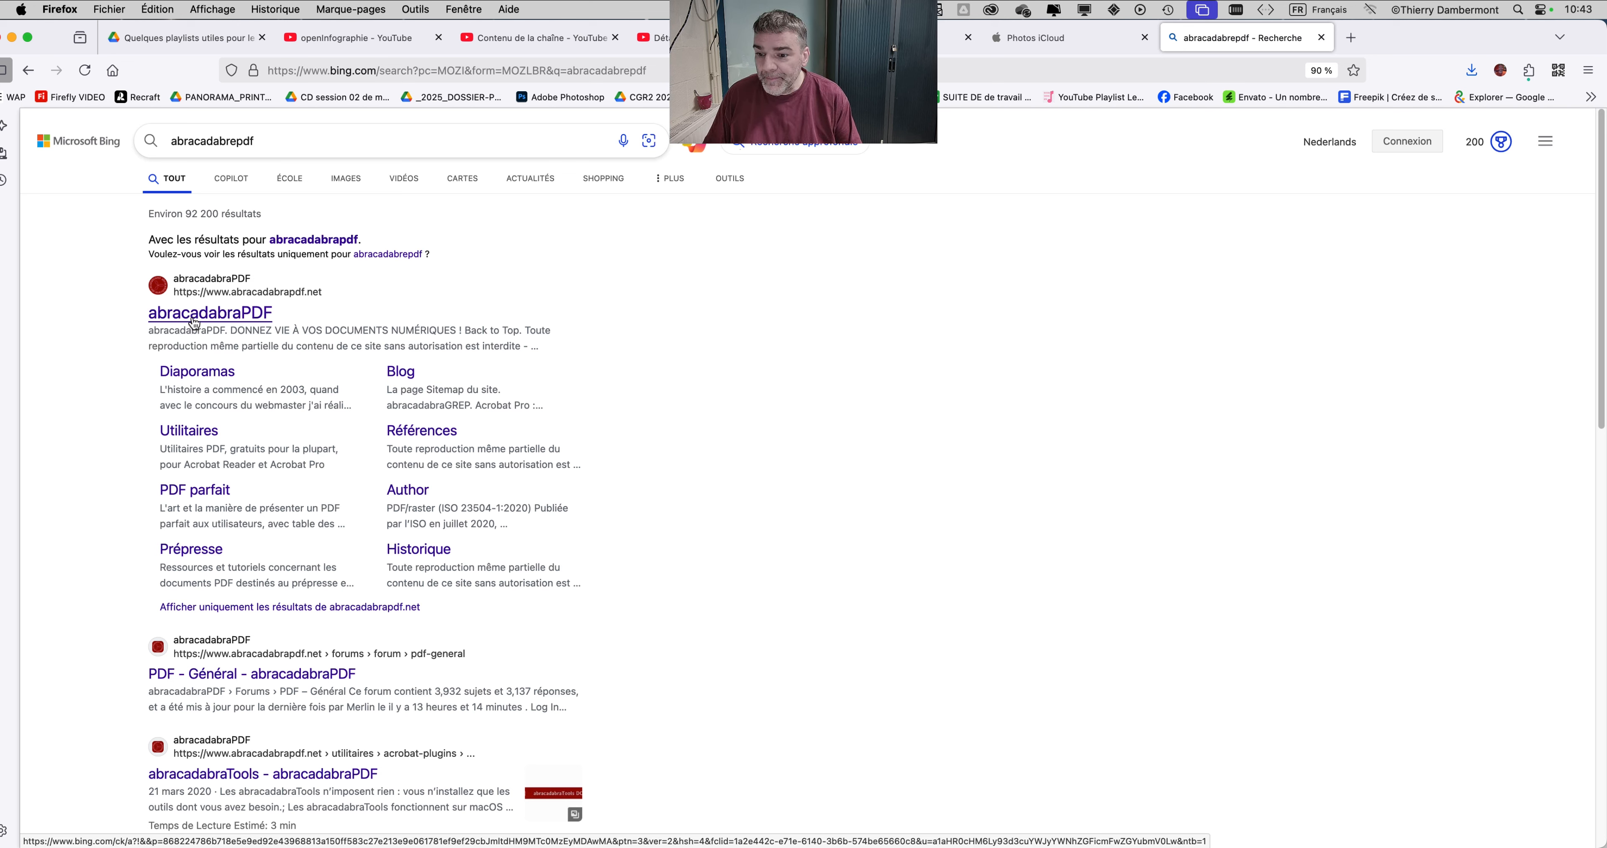
- Extend the web search to "abracadabrepdf script"
{"action": "left_click", "coordinate": [280, 137]}
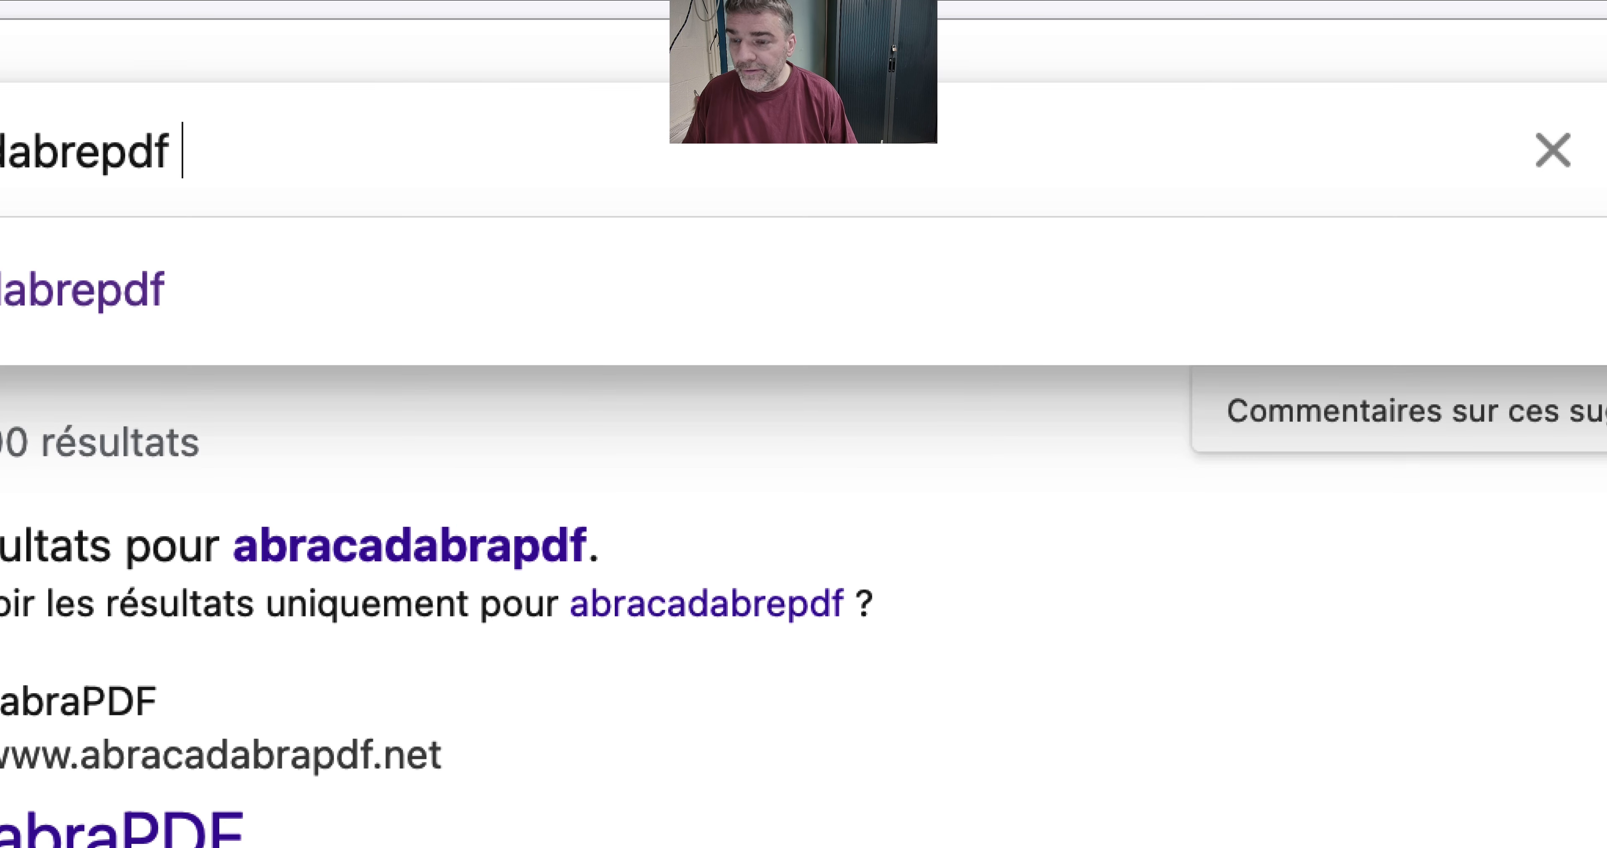
{"action": "type", "text": "scriopt"}
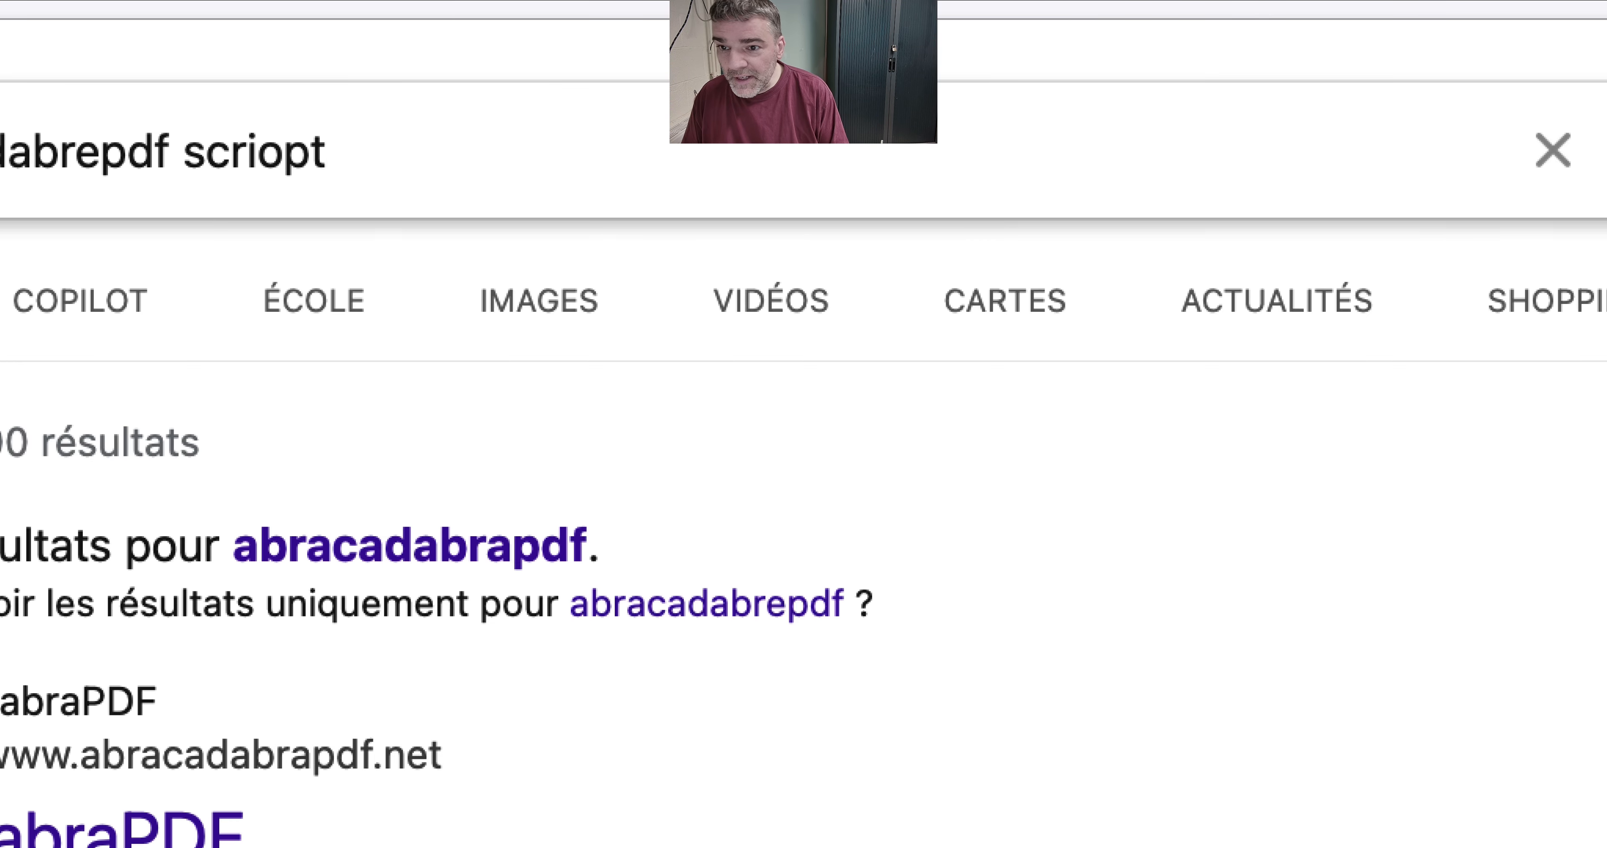
{"action": "key", "text": "BackSpace"}
{"action": "key", "text": "BackSpace"}
{"action": "key", "text": "BackSpace"}
{"action": "type", "text": "pt"}
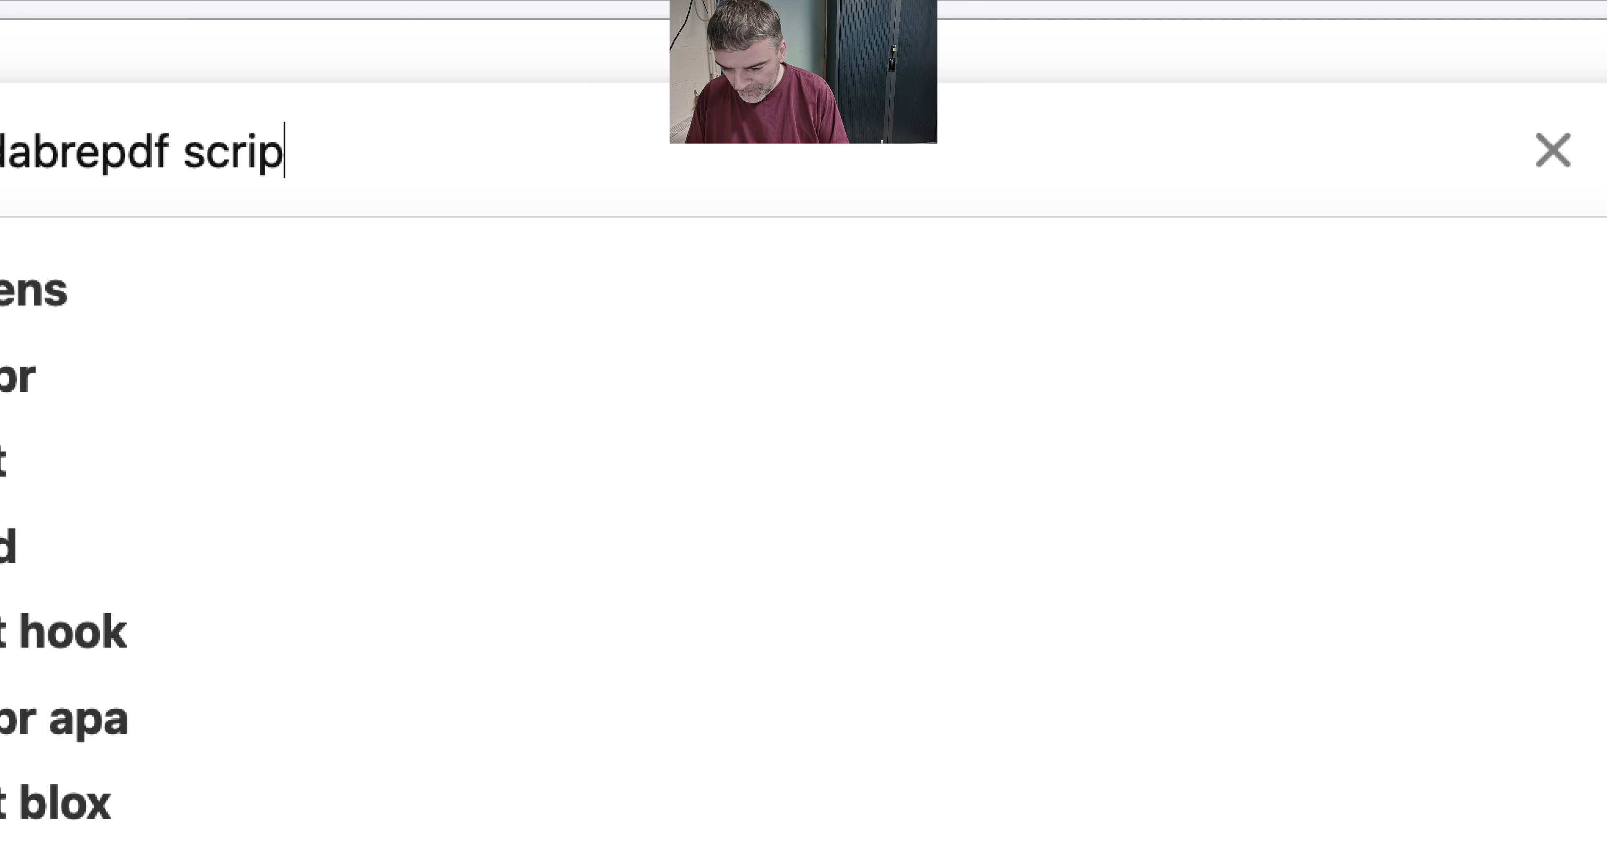
{"action": "key", "text": "Return"}
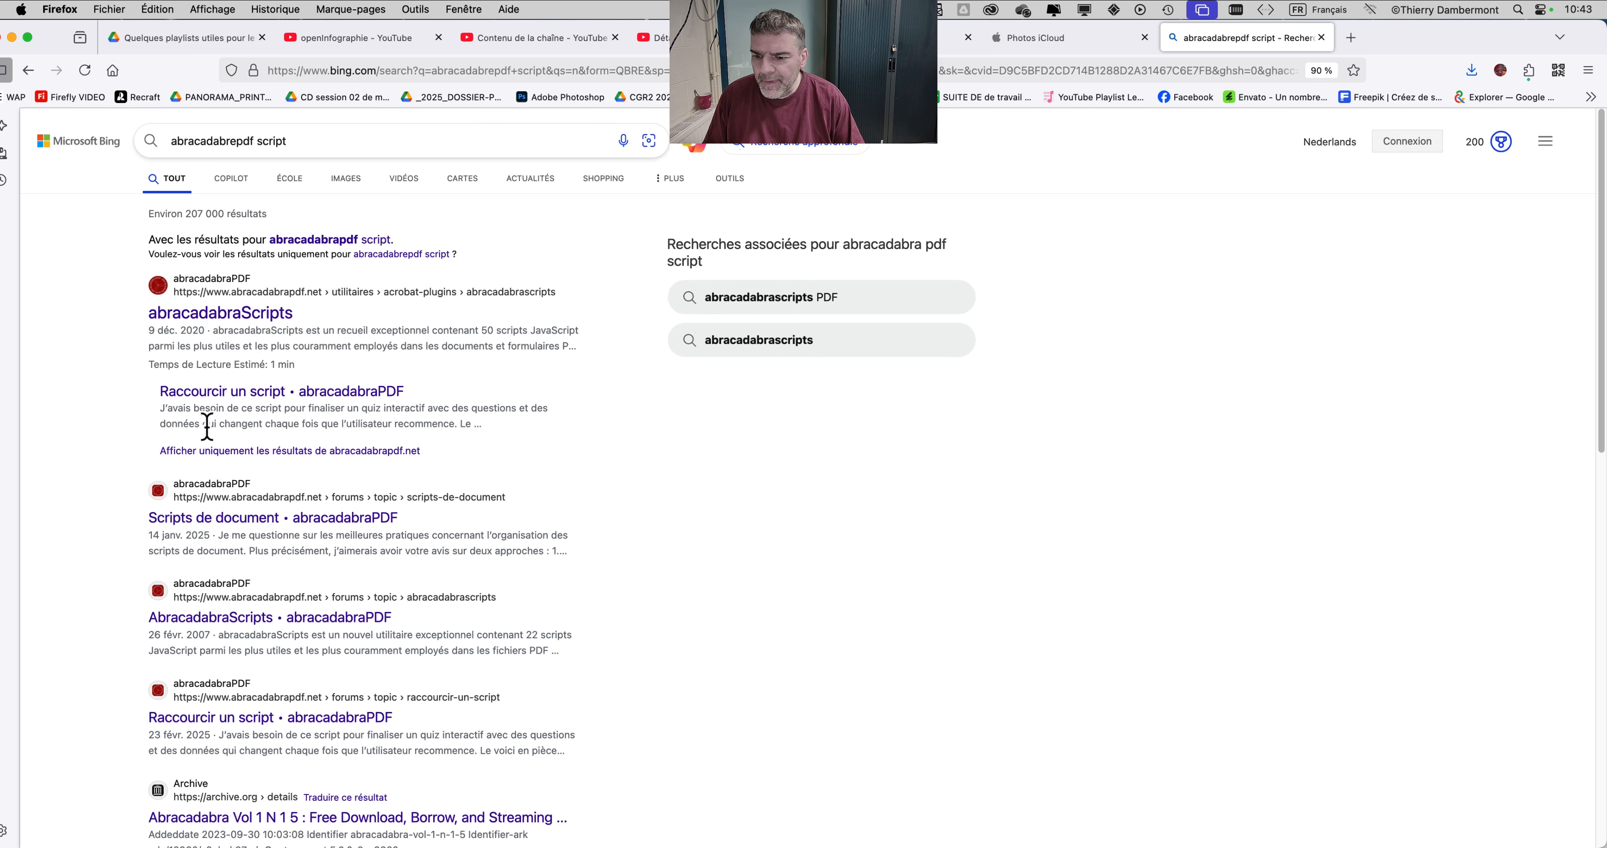
- Add "nettoyage" to the search and use the suggested spelling "abracadabrapdf script nettoyage"
{"action": "left_click", "coordinate": [318, 141]}
{"action": "type", "text": "nettoyage"}
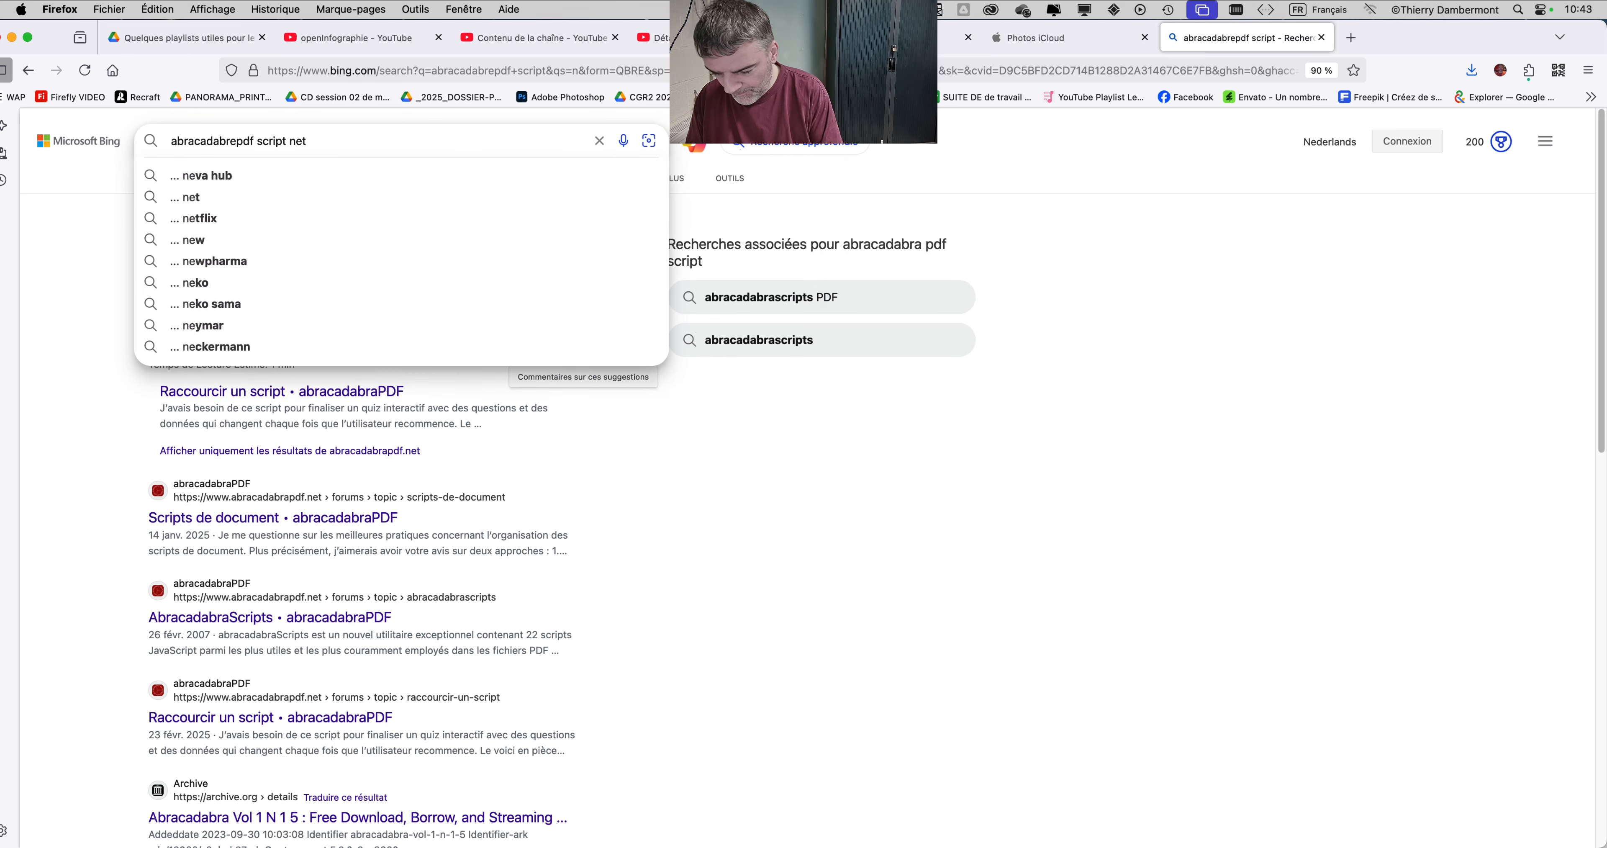
{"action": "key", "text": "Return"}
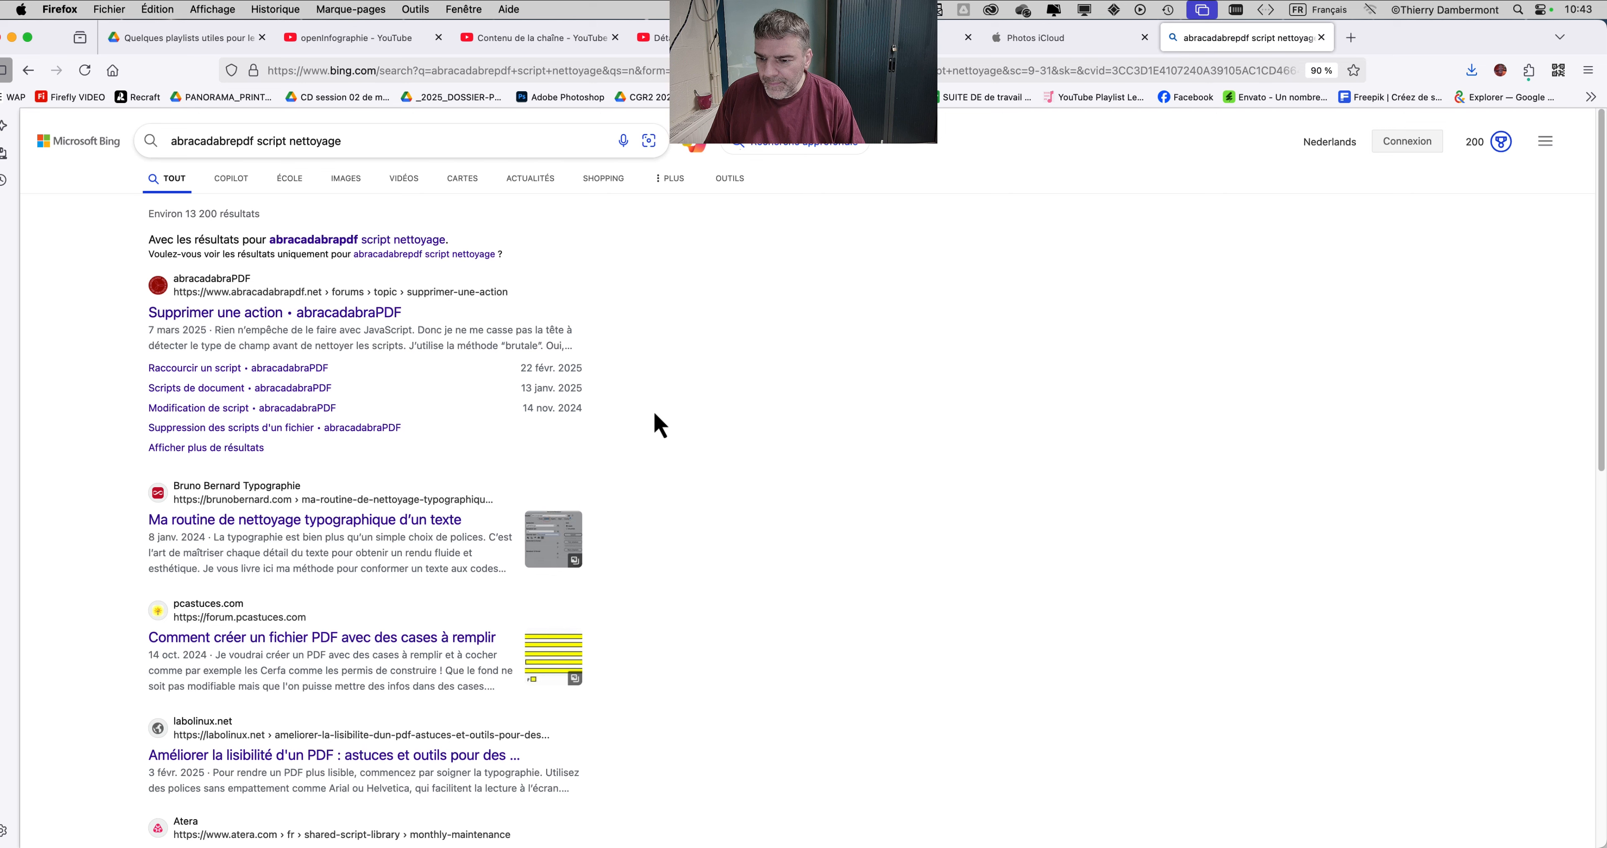
{"action": "left_click", "coordinate": [322, 240]}
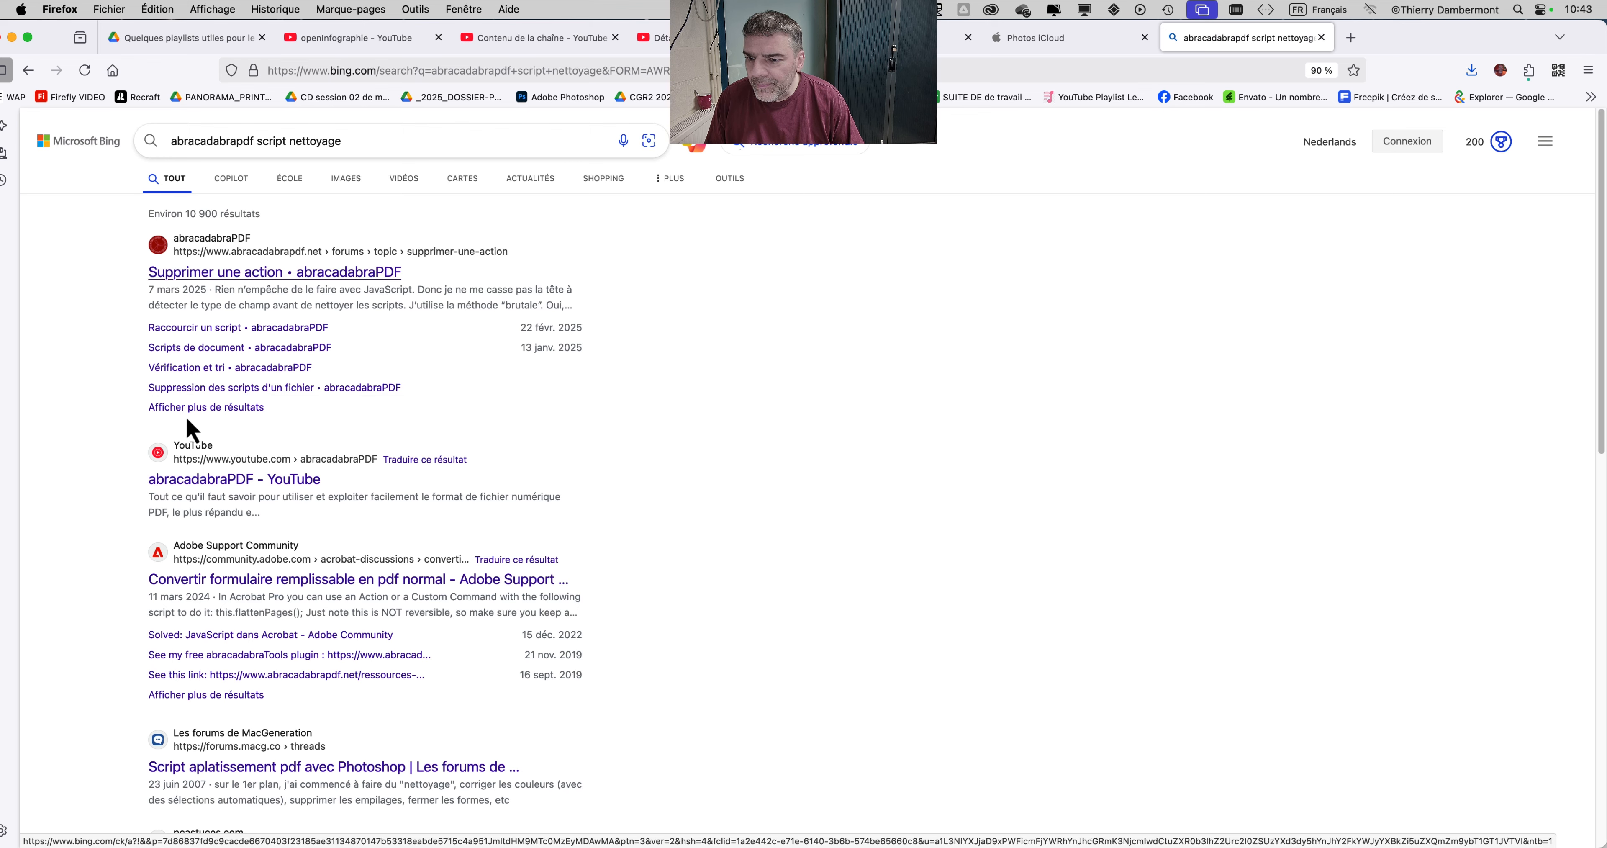
- Open the result "Ma routine de nettoyage typographique d'un texte" and find "abra" on its page
{"action": "scroll", "coordinate": [749, 473], "scroll_direction": "down", "scroll_amount": 6}
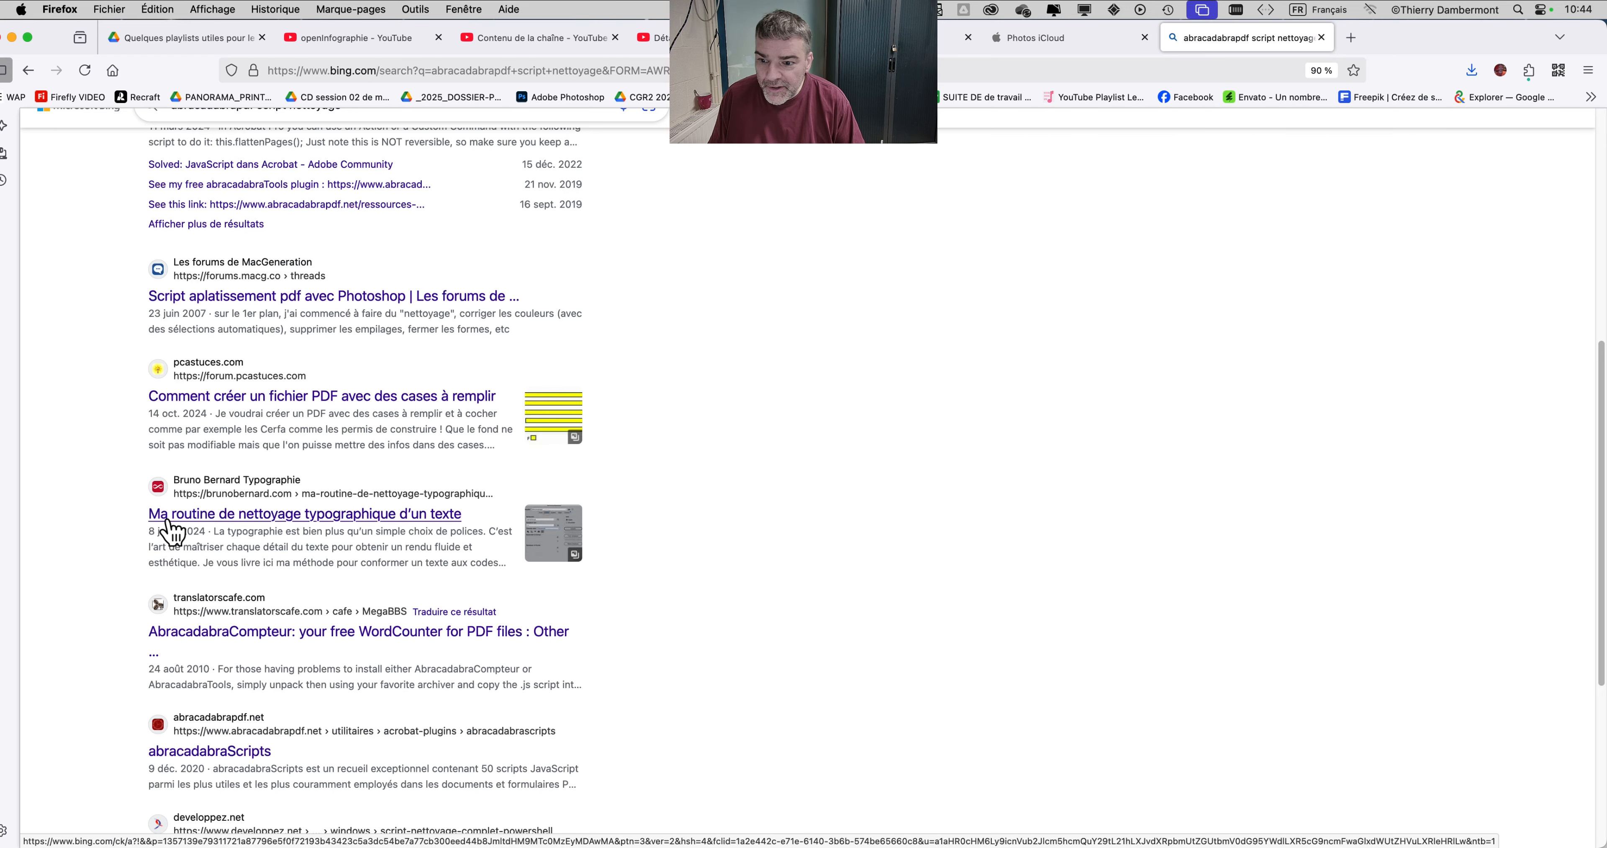
{"action": "left_click", "coordinate": [168, 520]}
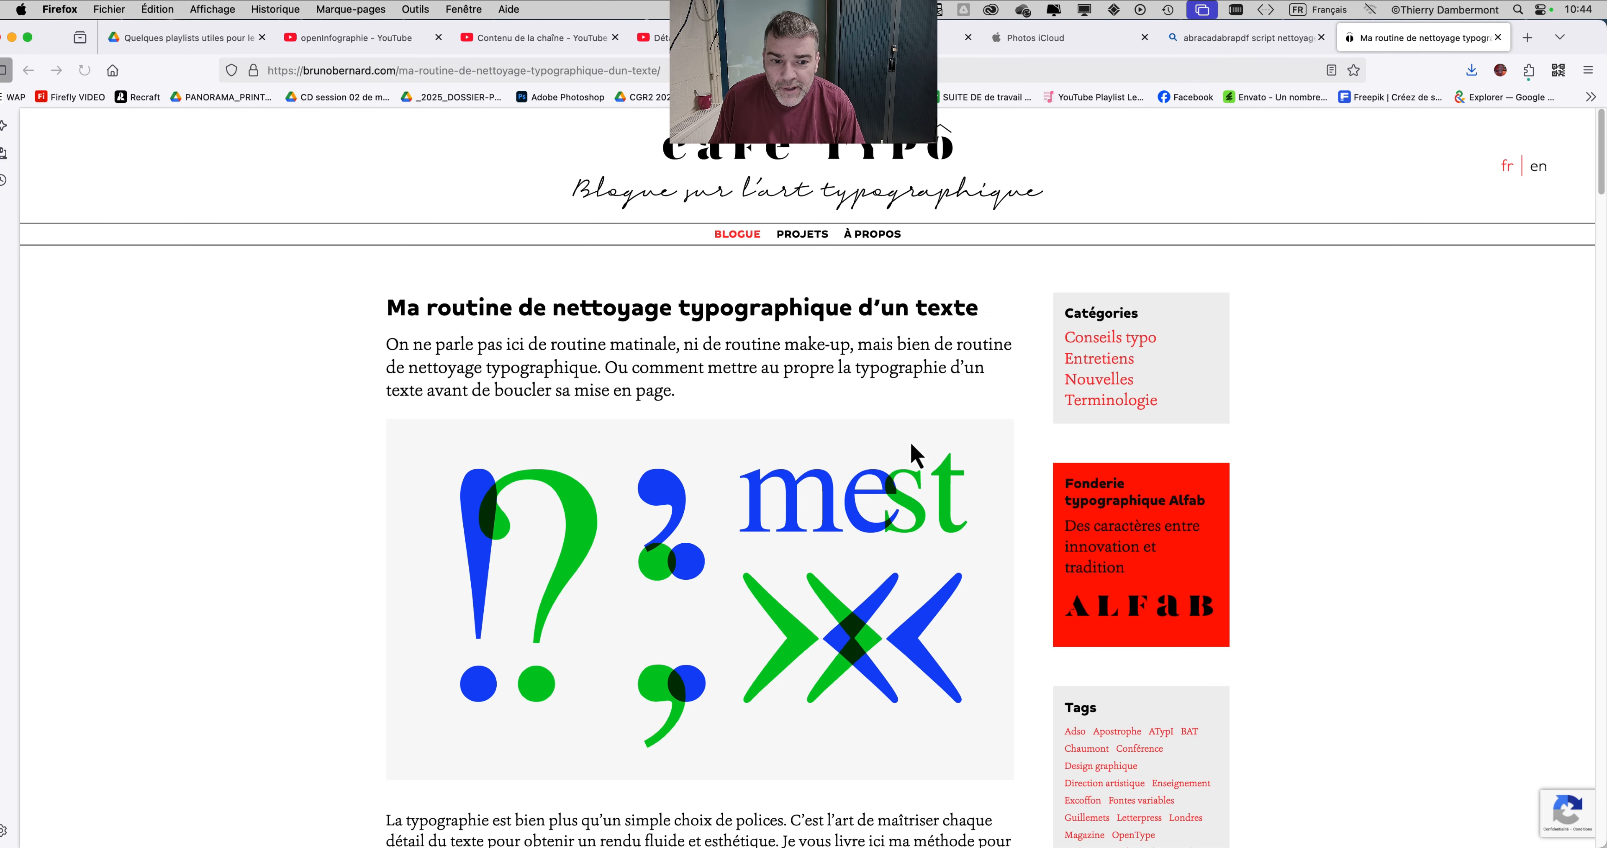
{"action": "scroll", "coordinate": [896, 424], "scroll_direction": "down", "scroll_amount": 2}
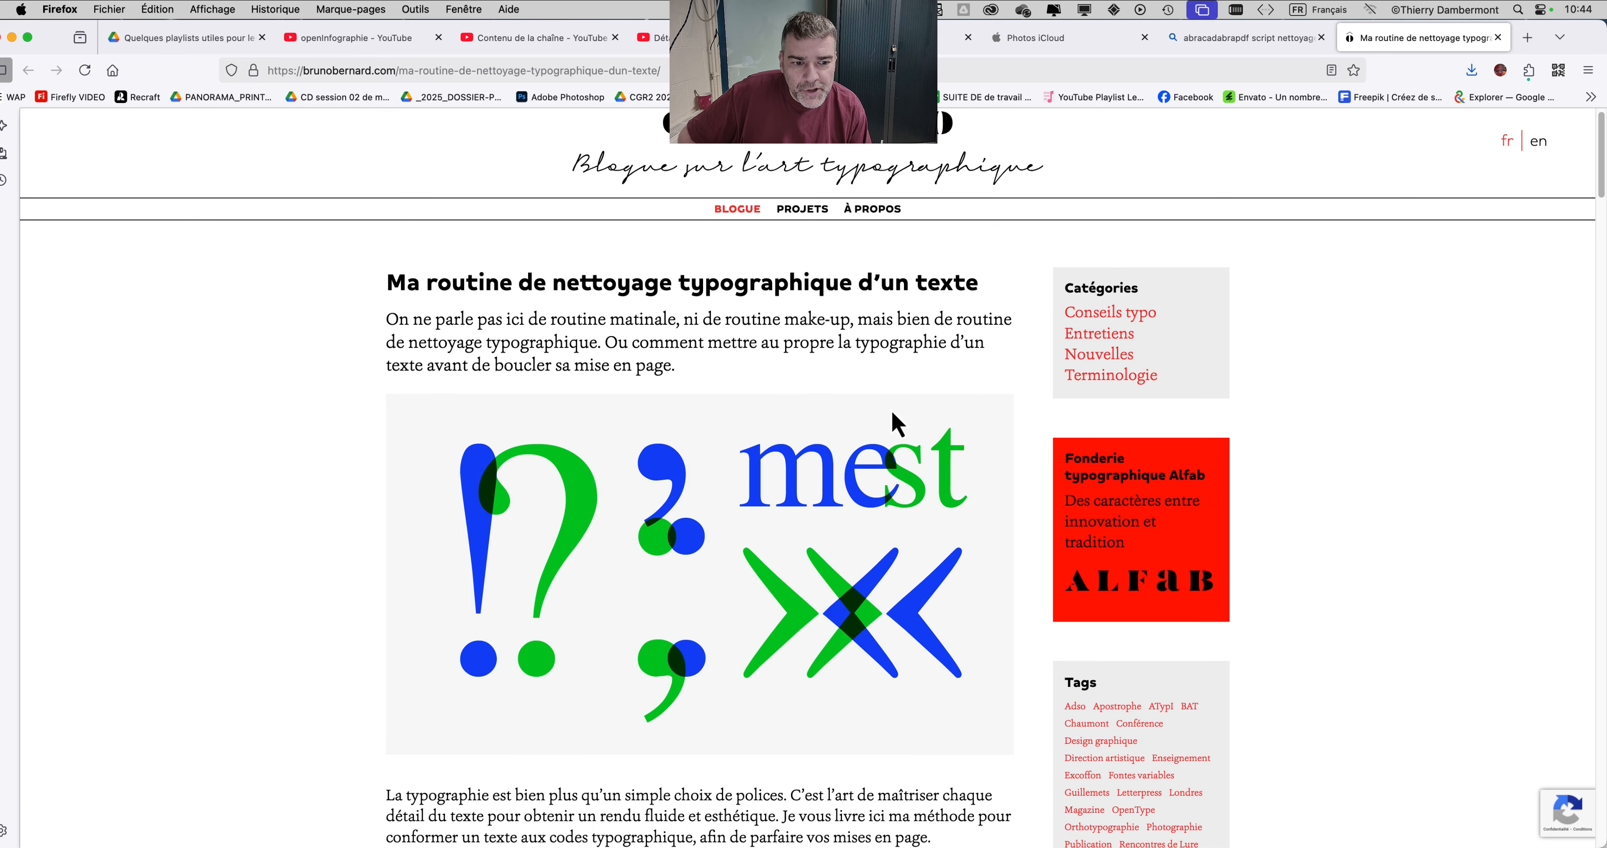
{"action": "key", "text": "super+f"}
{"action": "type", "text": "abr"}
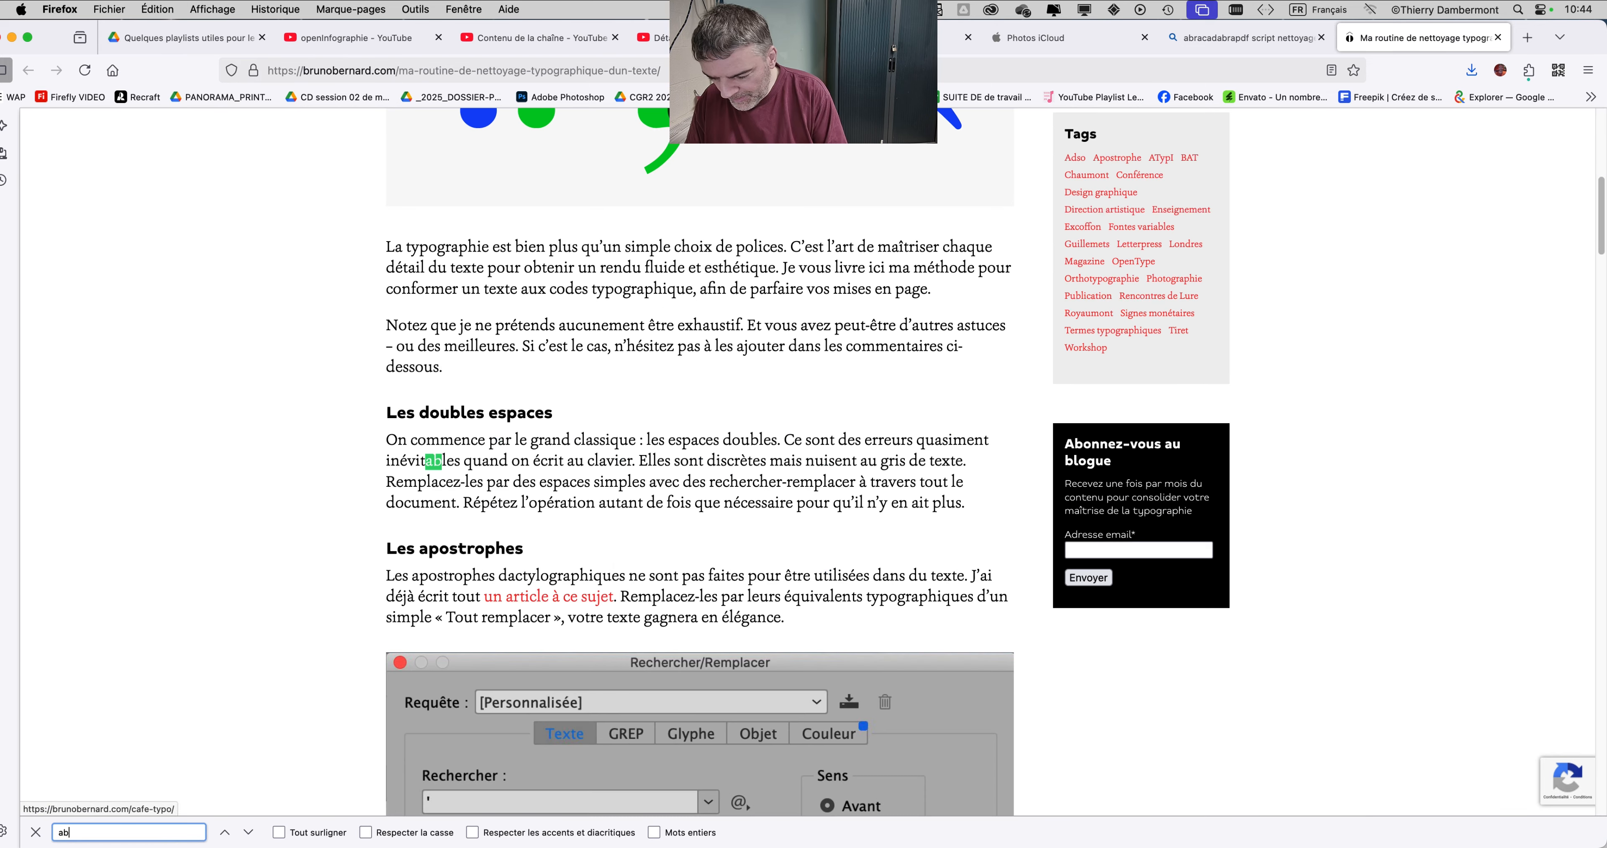
{"action": "type", "text": "a"}
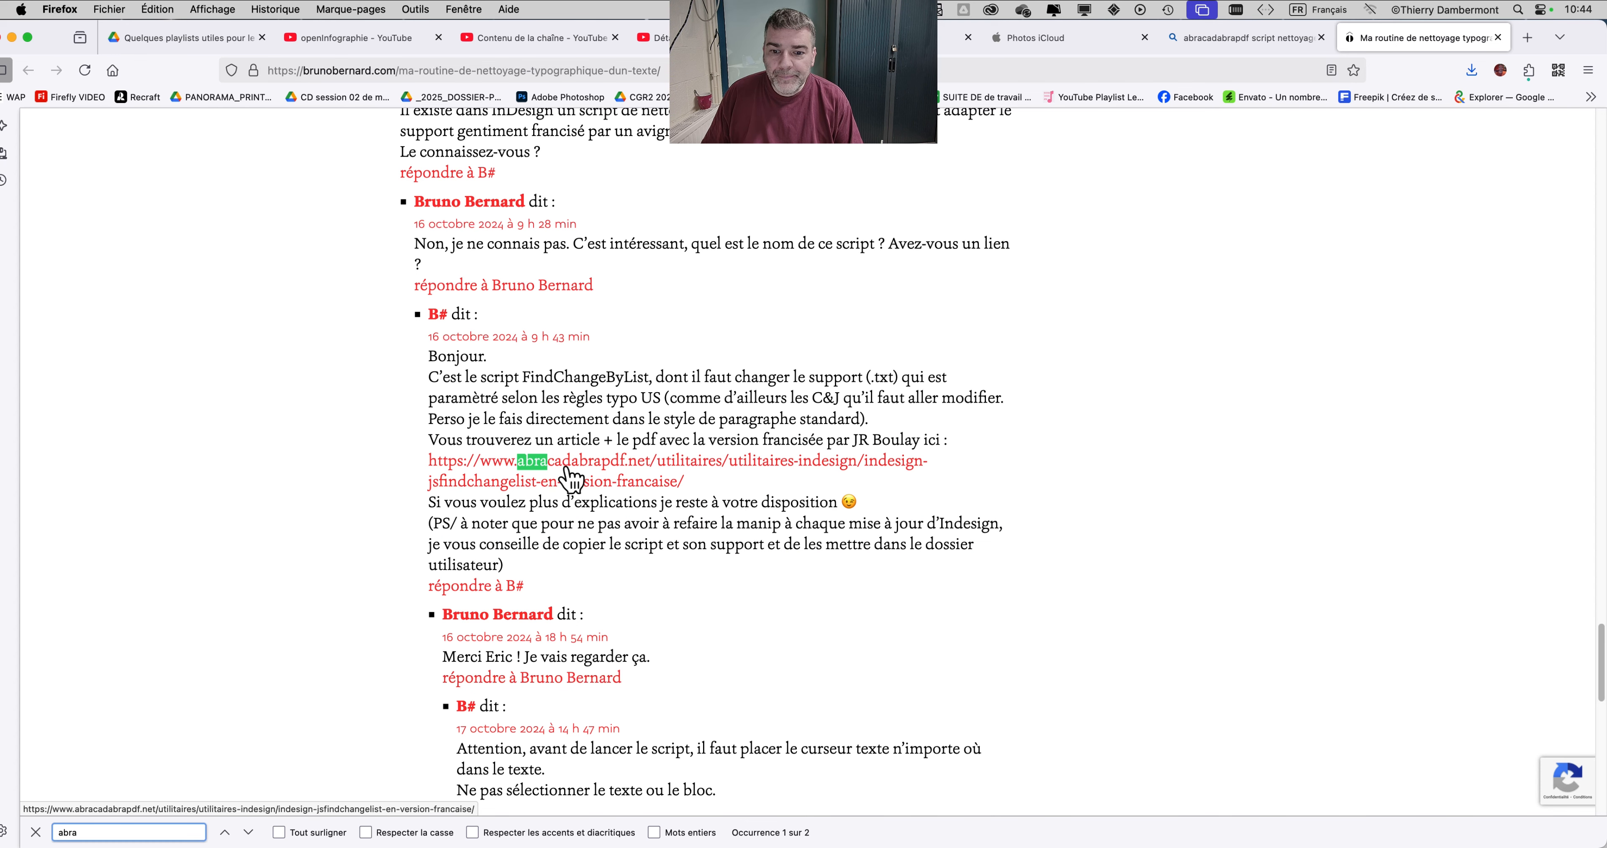
- Open the abracadabrapdf.net link from the article's comments and accept the site's privacy notice
{"action": "scroll", "coordinate": [624, 474], "scroll_direction": "down", "scroll_amount": 1}
{"action": "left_click", "coordinate": [654, 464]}
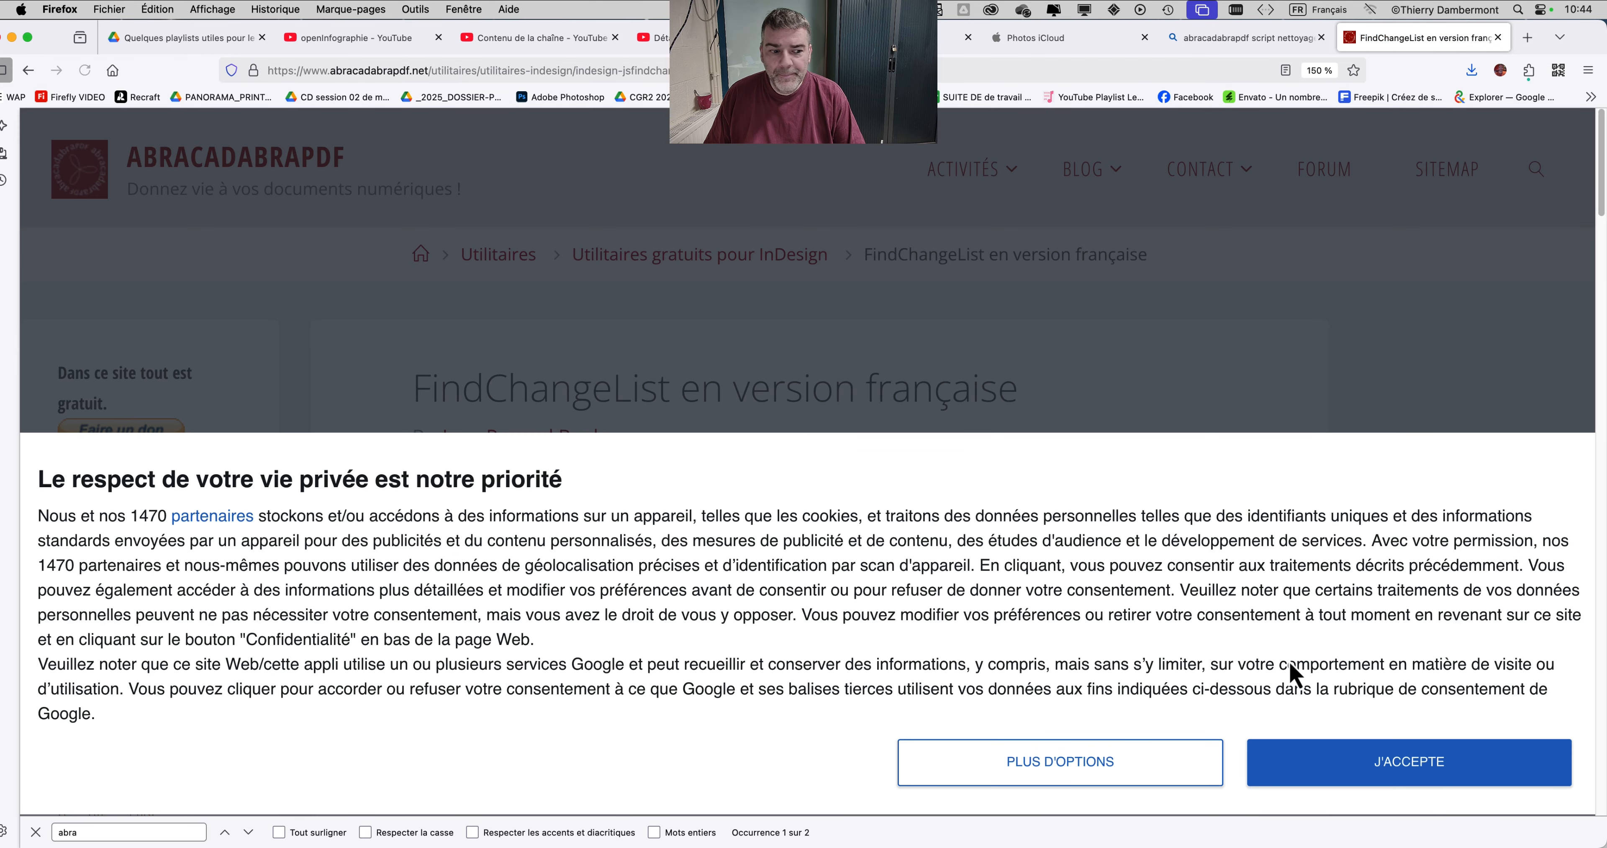
{"action": "left_click", "coordinate": [1366, 762]}
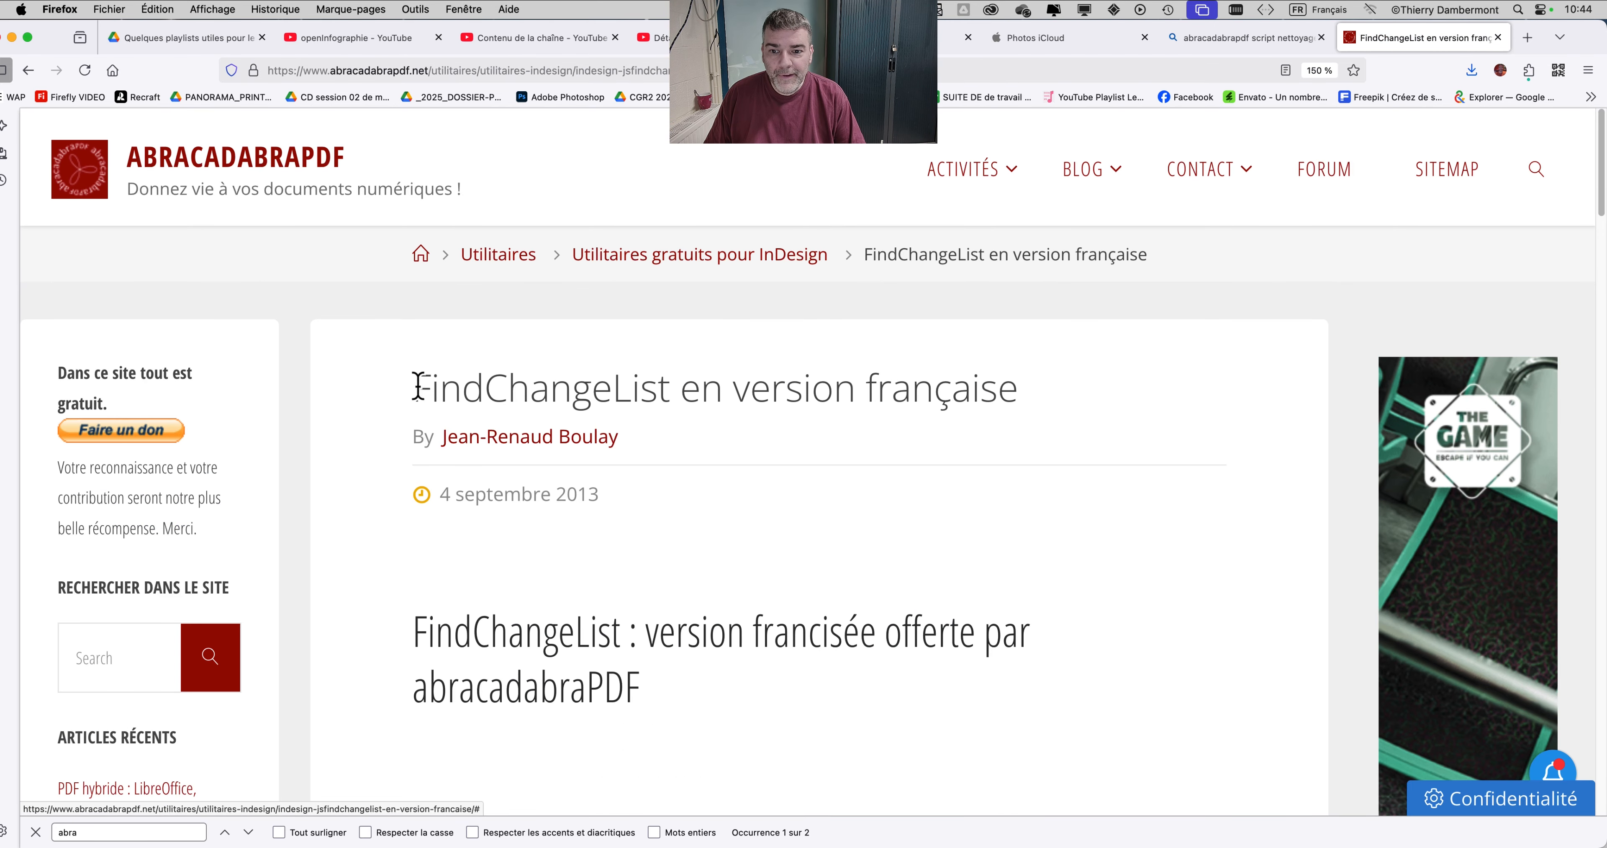
- Read the FindChangeList page's introduction on the purpose of FindChangeByList and its suitability for French typography
{"action": "left_click_drag", "start_coordinate": [417, 386], "coordinate": [1011, 393]}
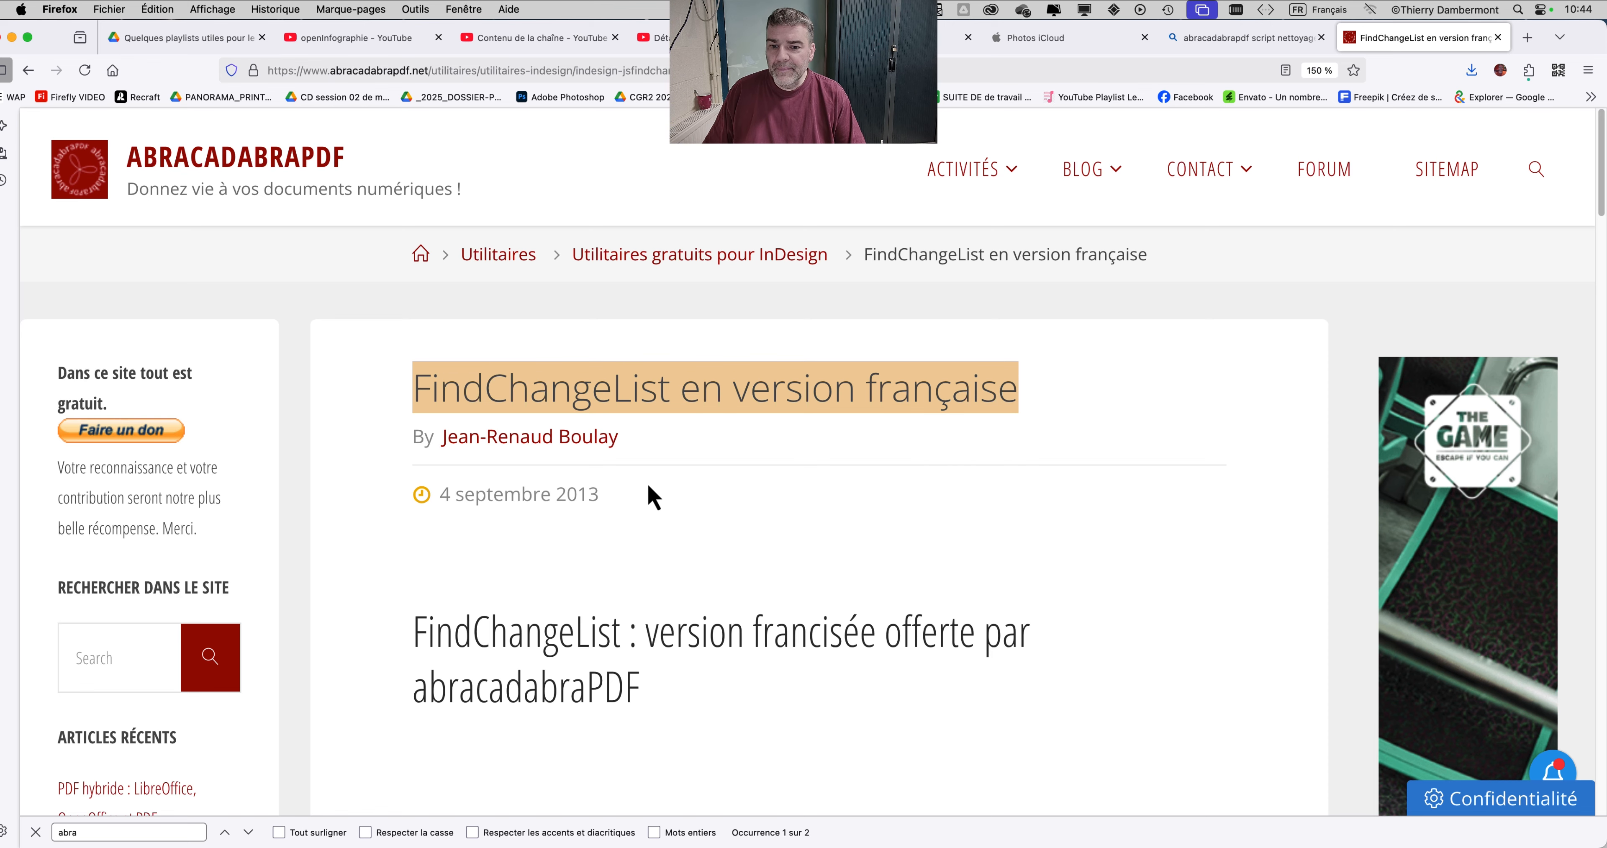
{"action": "scroll", "coordinate": [653, 487], "scroll_direction": "down", "scroll_amount": 5}
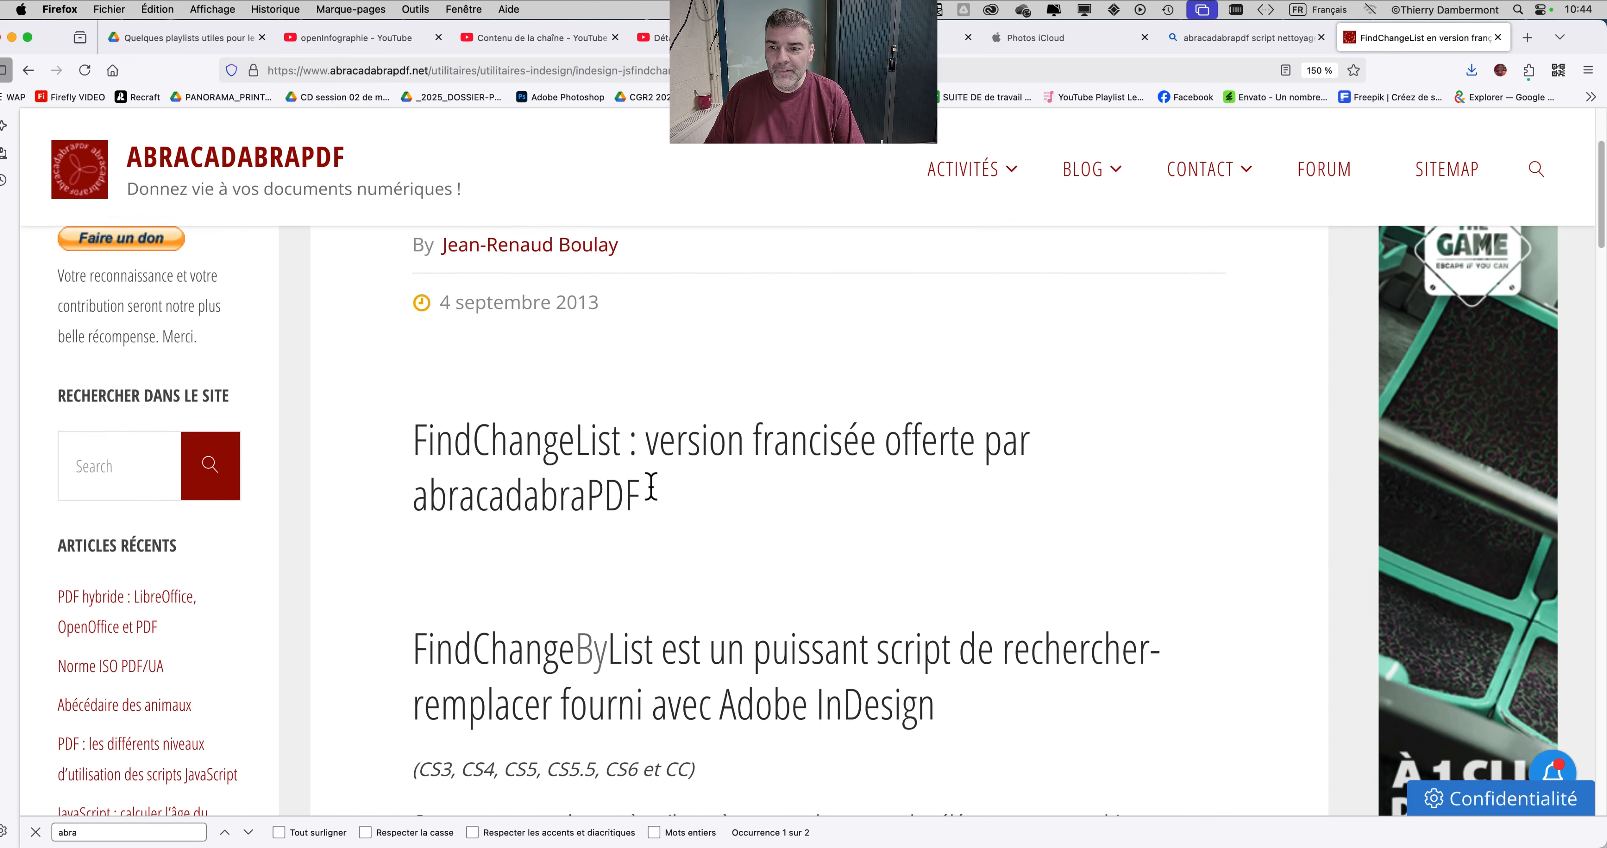
{"action": "scroll", "coordinate": [651, 486], "scroll_direction": "down", "scroll_amount": 3}
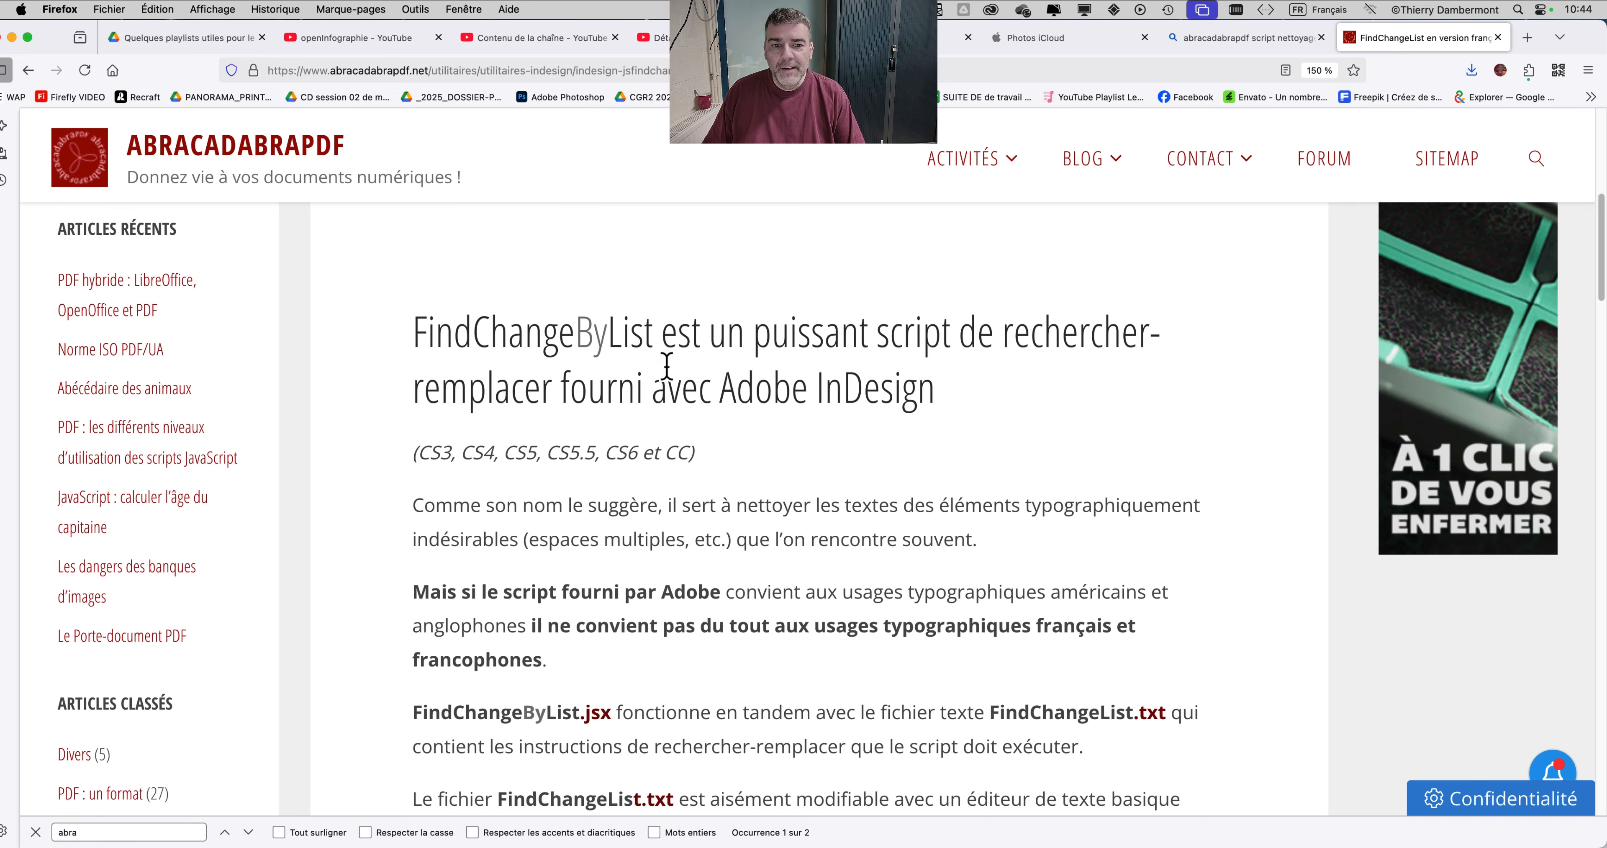
{"action": "left_click_drag", "start_coordinate": [578, 343], "coordinate": [978, 340]}
{"action": "left_click_drag", "start_coordinate": [527, 374], "coordinate": [827, 384]}
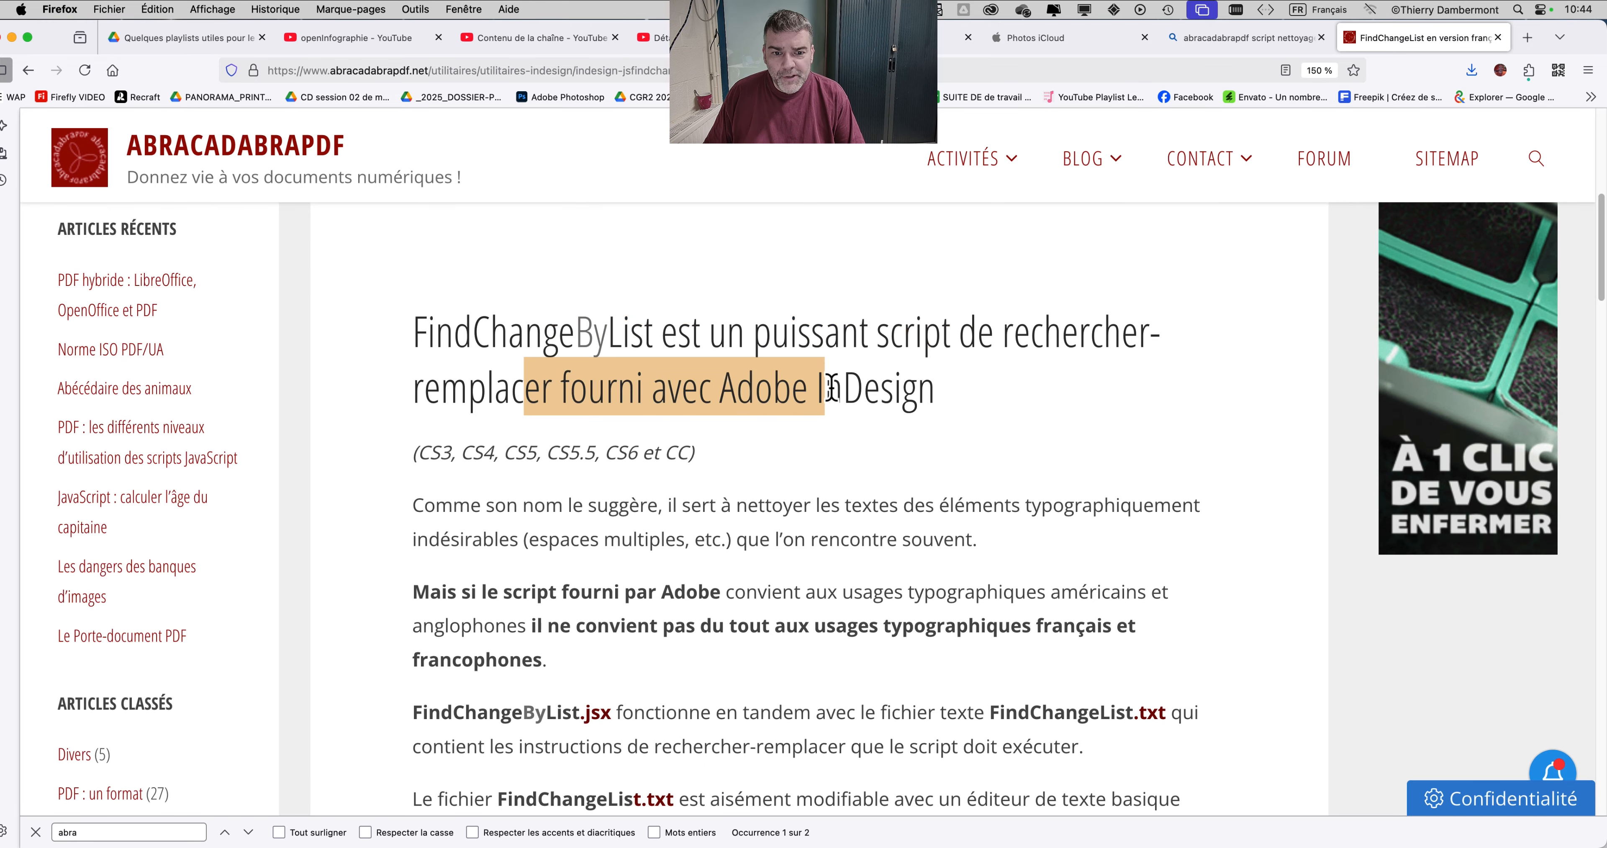
{"action": "scroll", "coordinate": [655, 536], "scroll_direction": "down", "scroll_amount": 2}
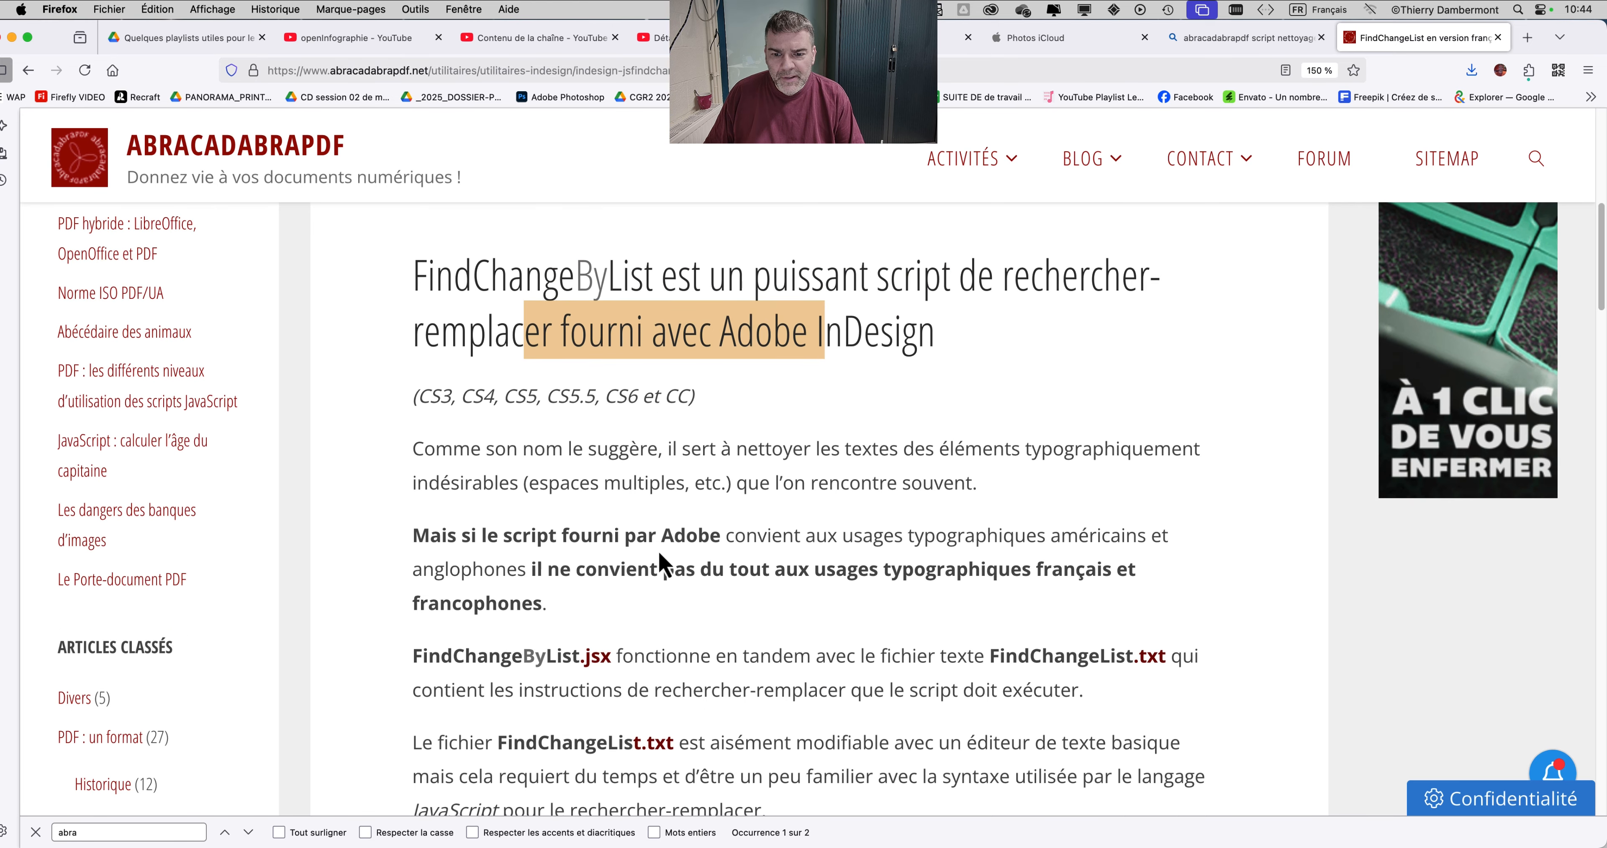
{"action": "left_click_drag", "start_coordinate": [522, 499], "coordinate": [841, 512]}
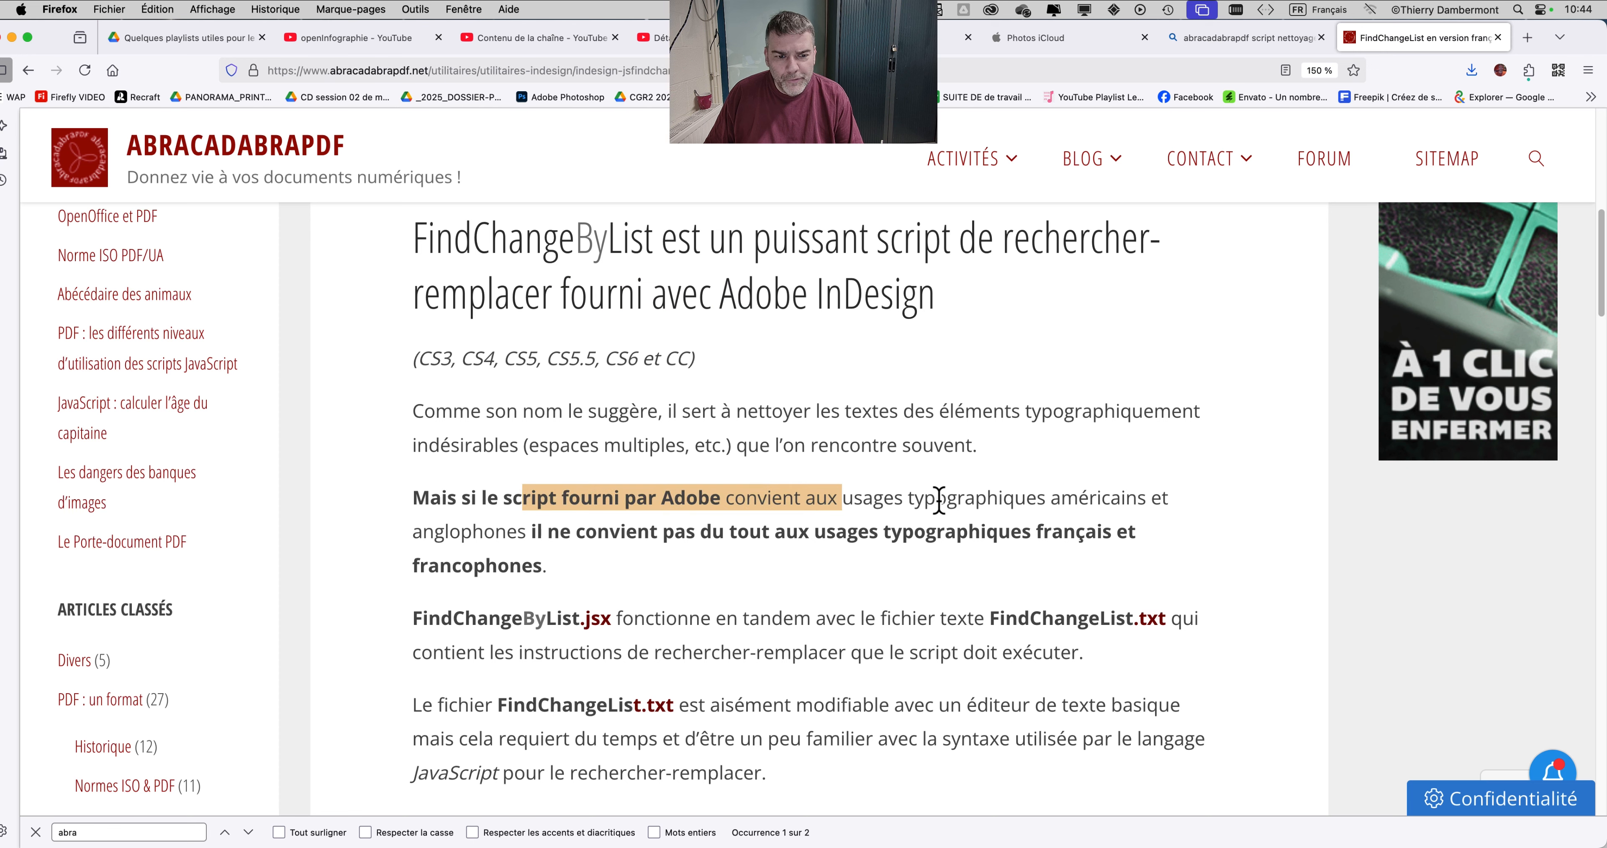
{"action": "left_click_drag", "start_coordinate": [936, 499], "coordinate": [1146, 499]}
{"action": "left_click_drag", "start_coordinate": [444, 531], "coordinate": [597, 533]}
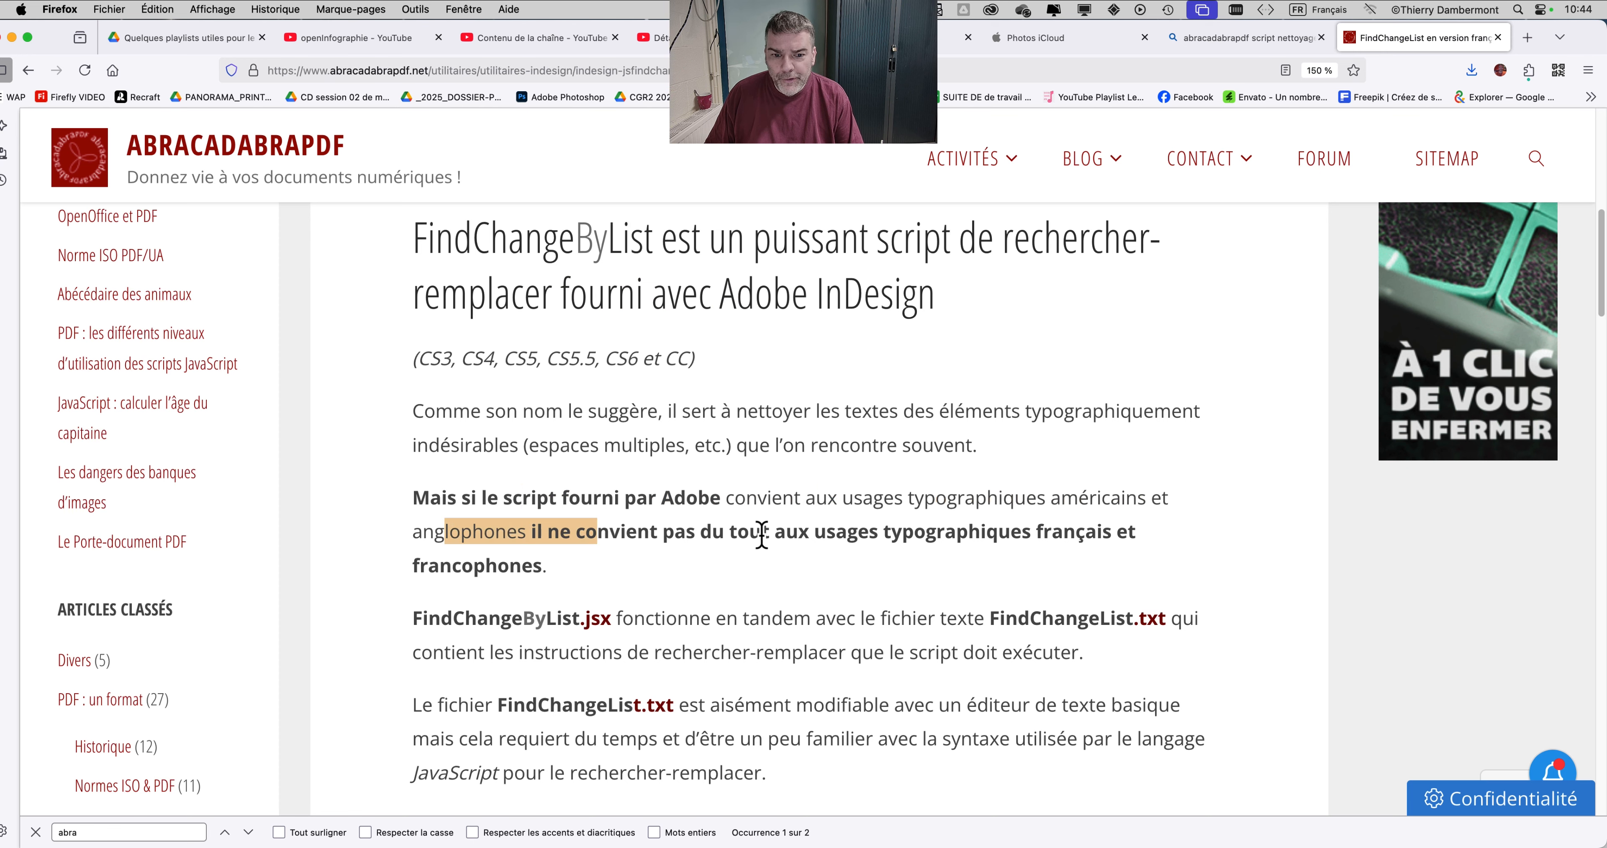
{"action": "left_click_drag", "start_coordinate": [762, 531], "coordinate": [985, 530]}
{"action": "scroll", "coordinate": [918, 603], "scroll_direction": "down", "scroll_amount": 3}
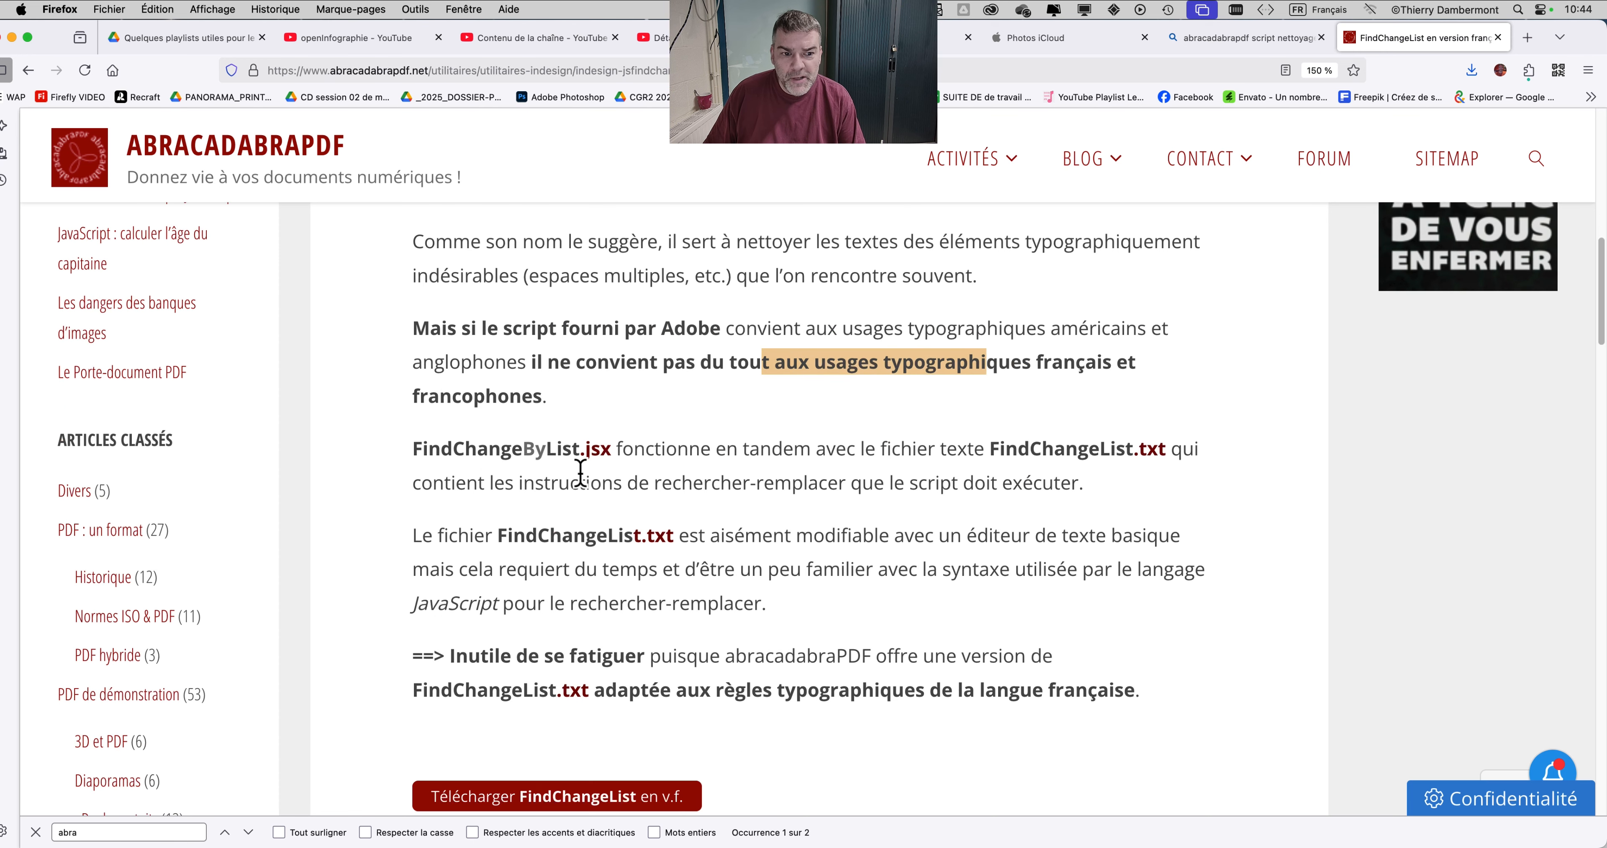
{"action": "left_click_drag", "start_coordinate": [461, 395], "coordinate": [542, 395]}
- Examine how FindChangeByList.jsx works with FindChangeList.txt and locate the download of the French version
{"action": "left_click_drag", "start_coordinate": [477, 447], "coordinate": [660, 448]}
{"action": "scroll", "coordinate": [793, 461], "scroll_direction": "down", "scroll_amount": 1}
{"action": "scroll", "coordinate": [793, 461], "scroll_direction": "down", "scroll_amount": 3}
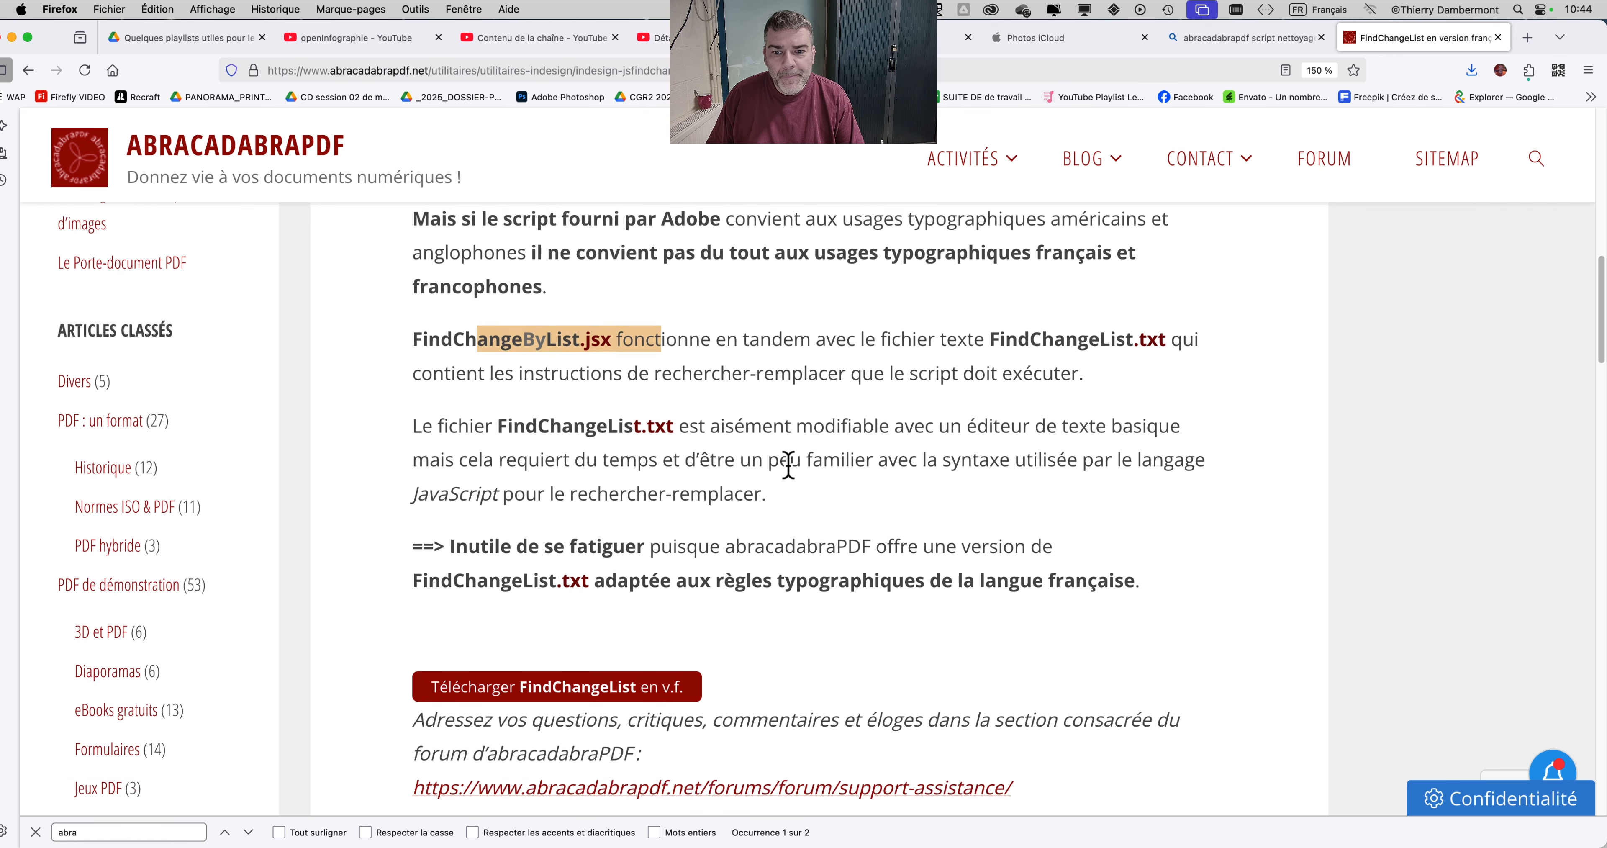
{"action": "scroll", "coordinate": [658, 447], "scroll_direction": "down", "scroll_amount": 2}
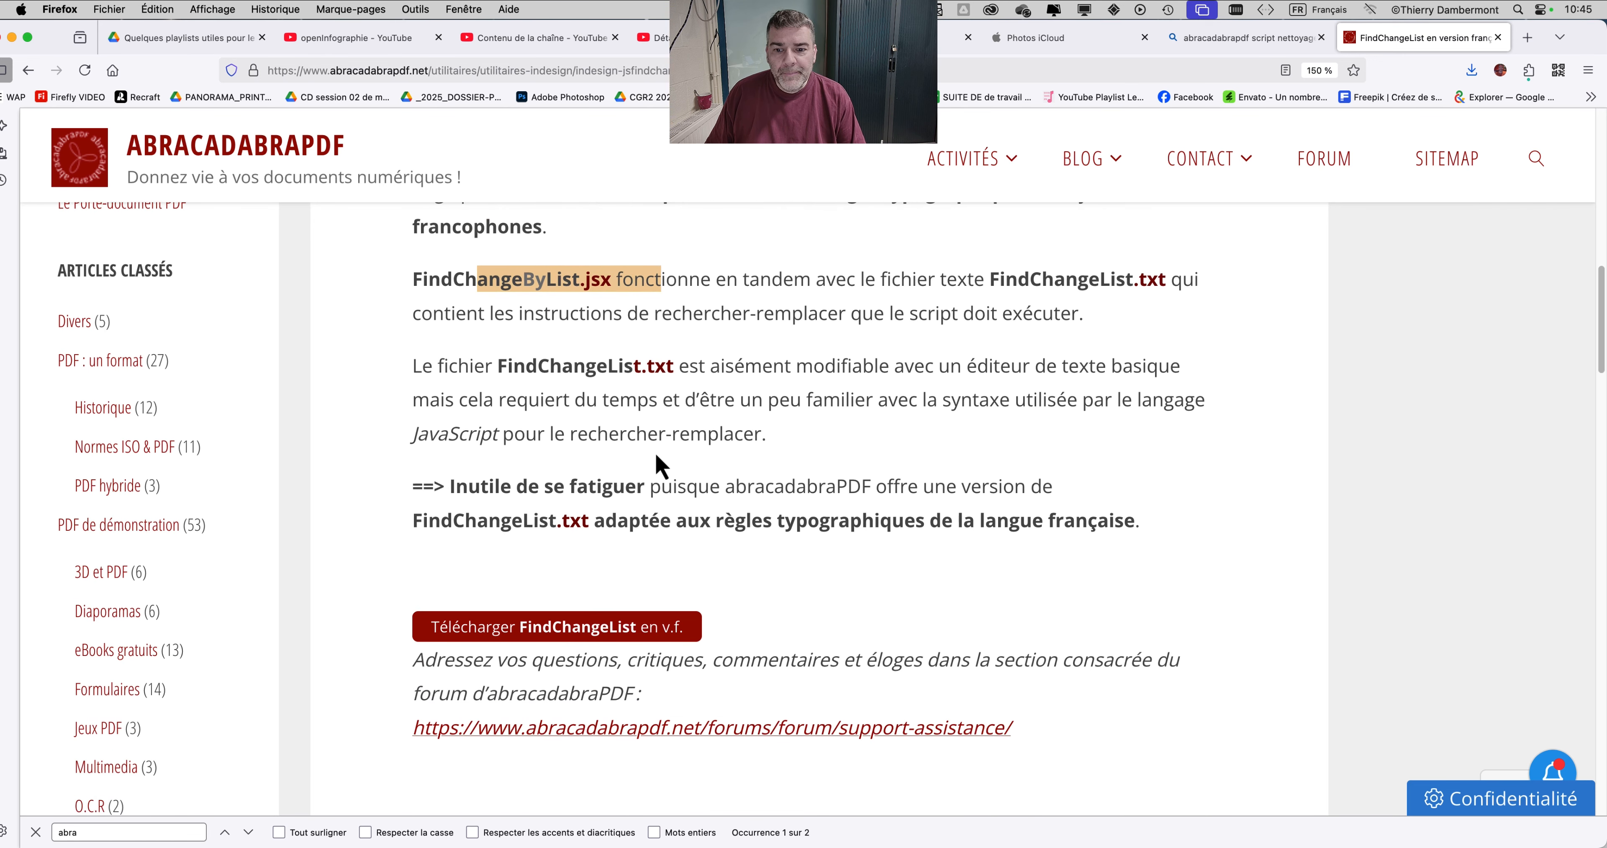
{"action": "scroll", "coordinate": [816, 406], "scroll_direction": "up", "scroll_amount": 1}
{"action": "left_click_drag", "start_coordinate": [507, 366], "coordinate": [704, 367]}
{"action": "left_click", "coordinate": [823, 399]}
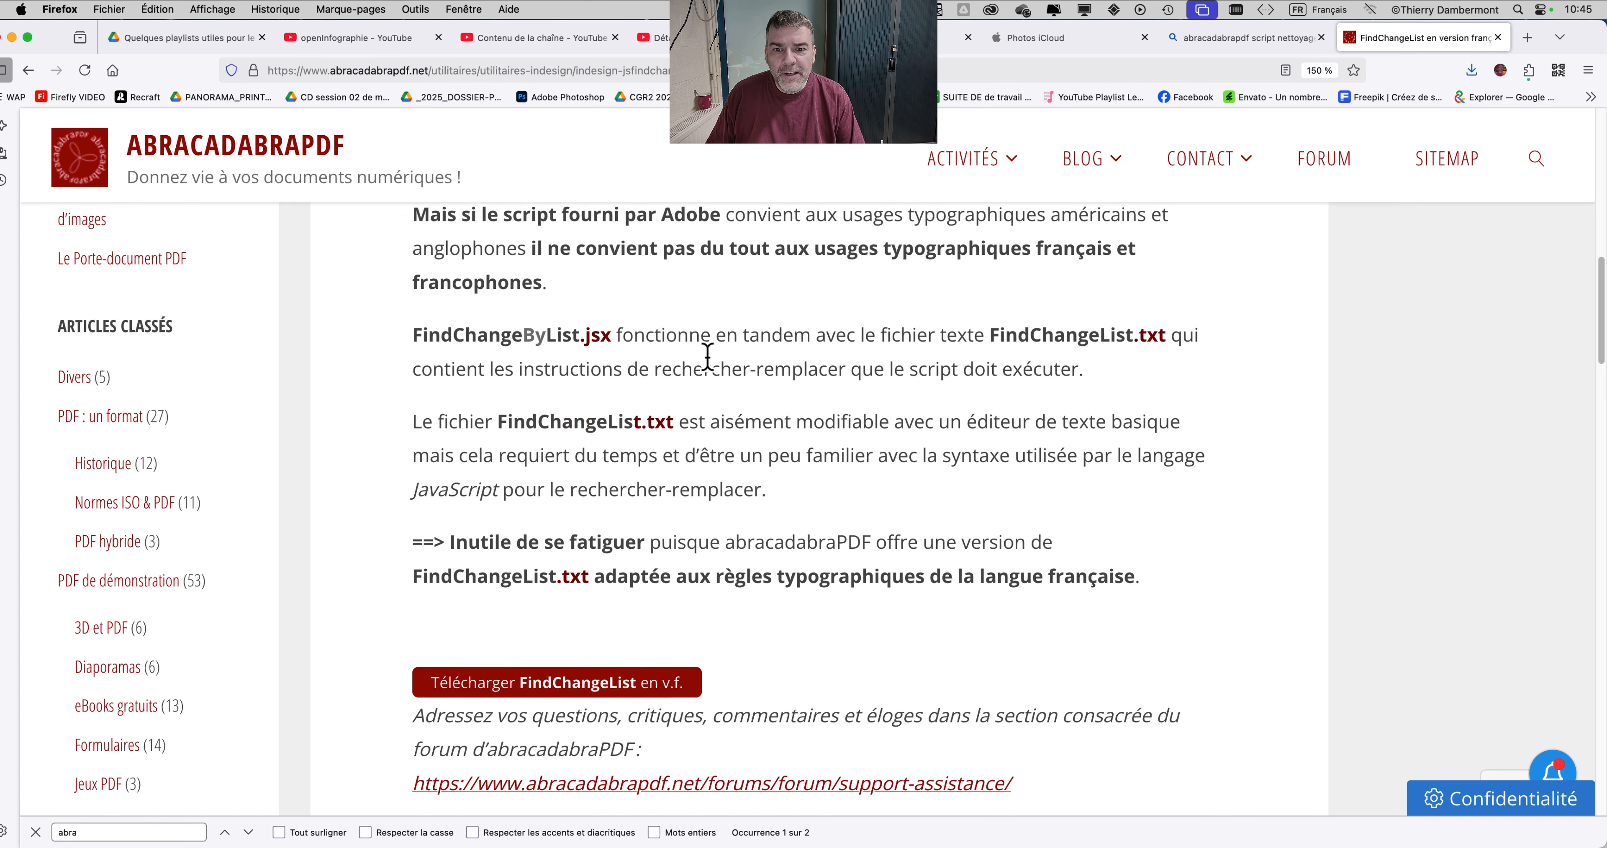
{"action": "scroll", "coordinate": [711, 359], "scroll_direction": "up", "scroll_amount": 2}
{"action": "left_click_drag", "start_coordinate": [484, 370], "coordinate": [701, 374]}
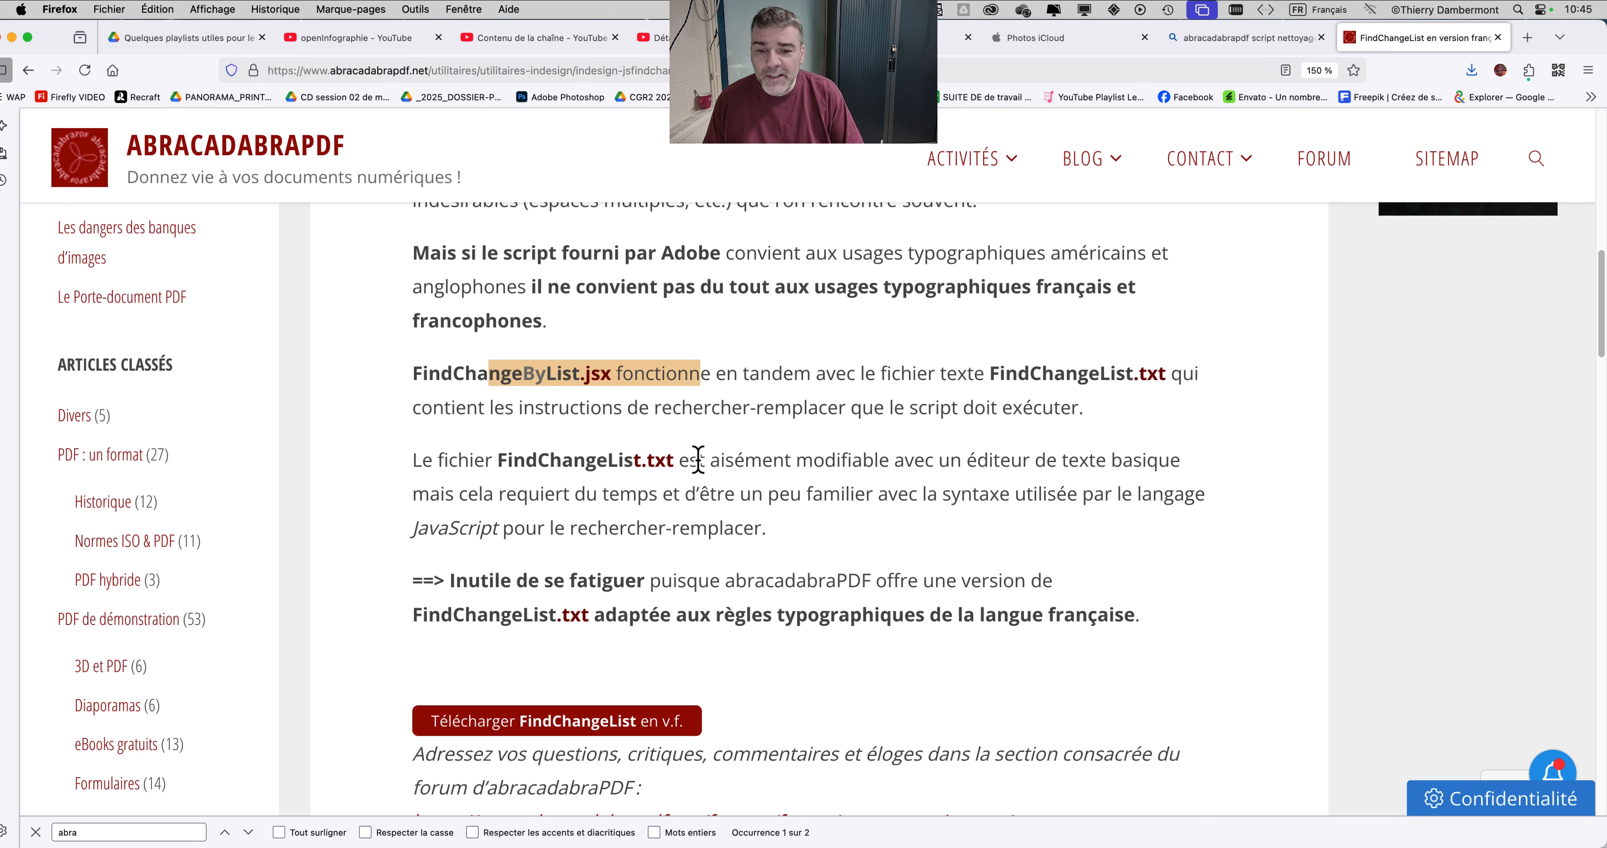
{"action": "left_click", "coordinate": [989, 372]}
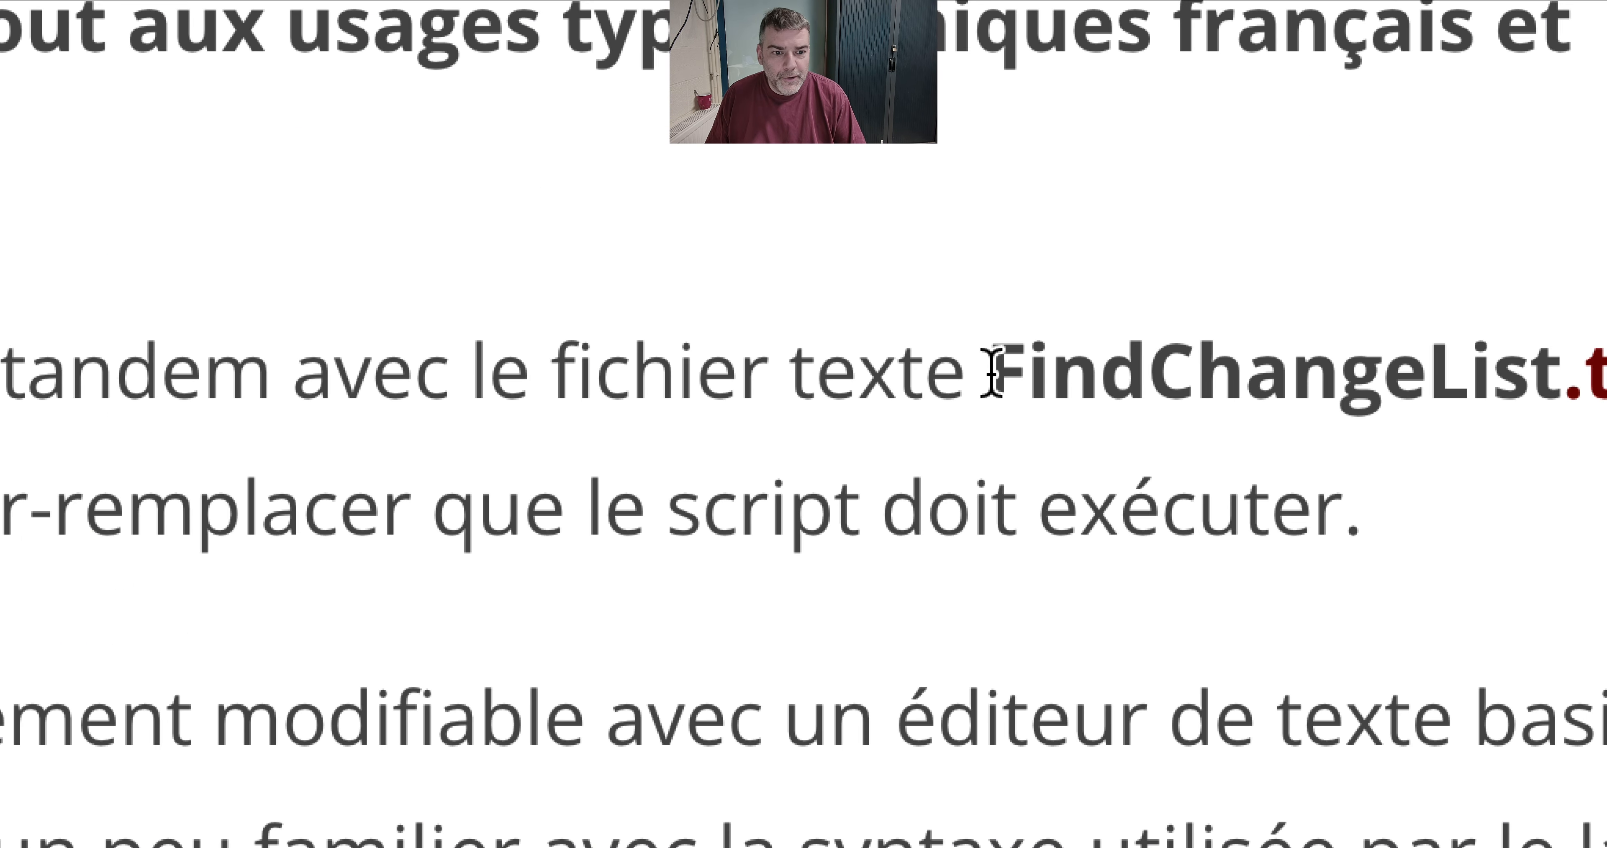
{"action": "left_click_drag", "start_coordinate": [990, 372], "coordinate": [1134, 377]}
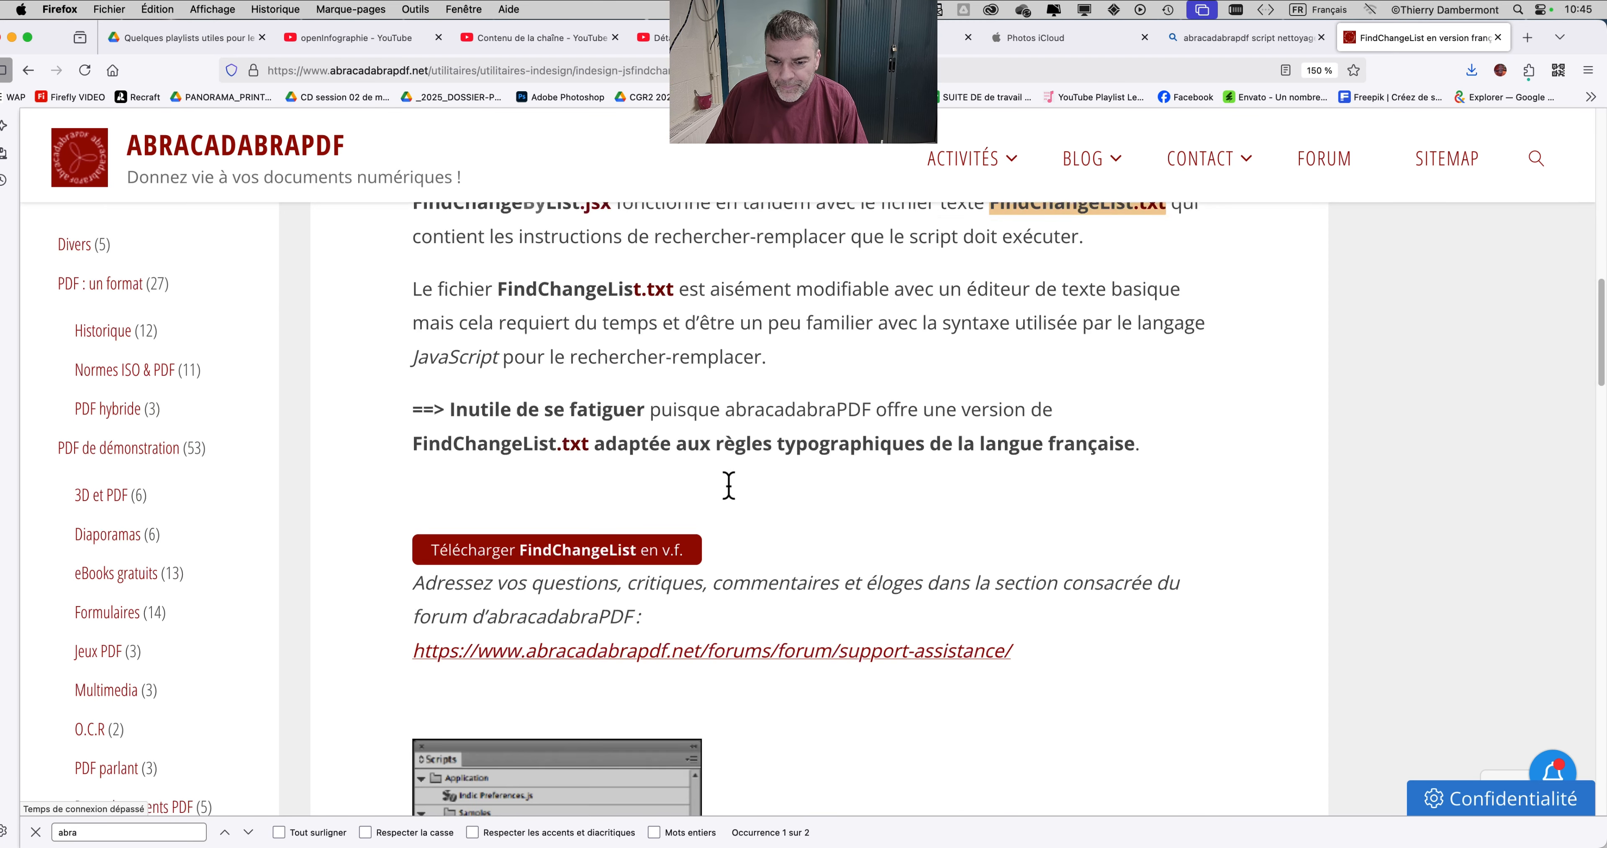
{"action": "scroll", "coordinate": [729, 485], "scroll_direction": "down", "scroll_amount": 5}
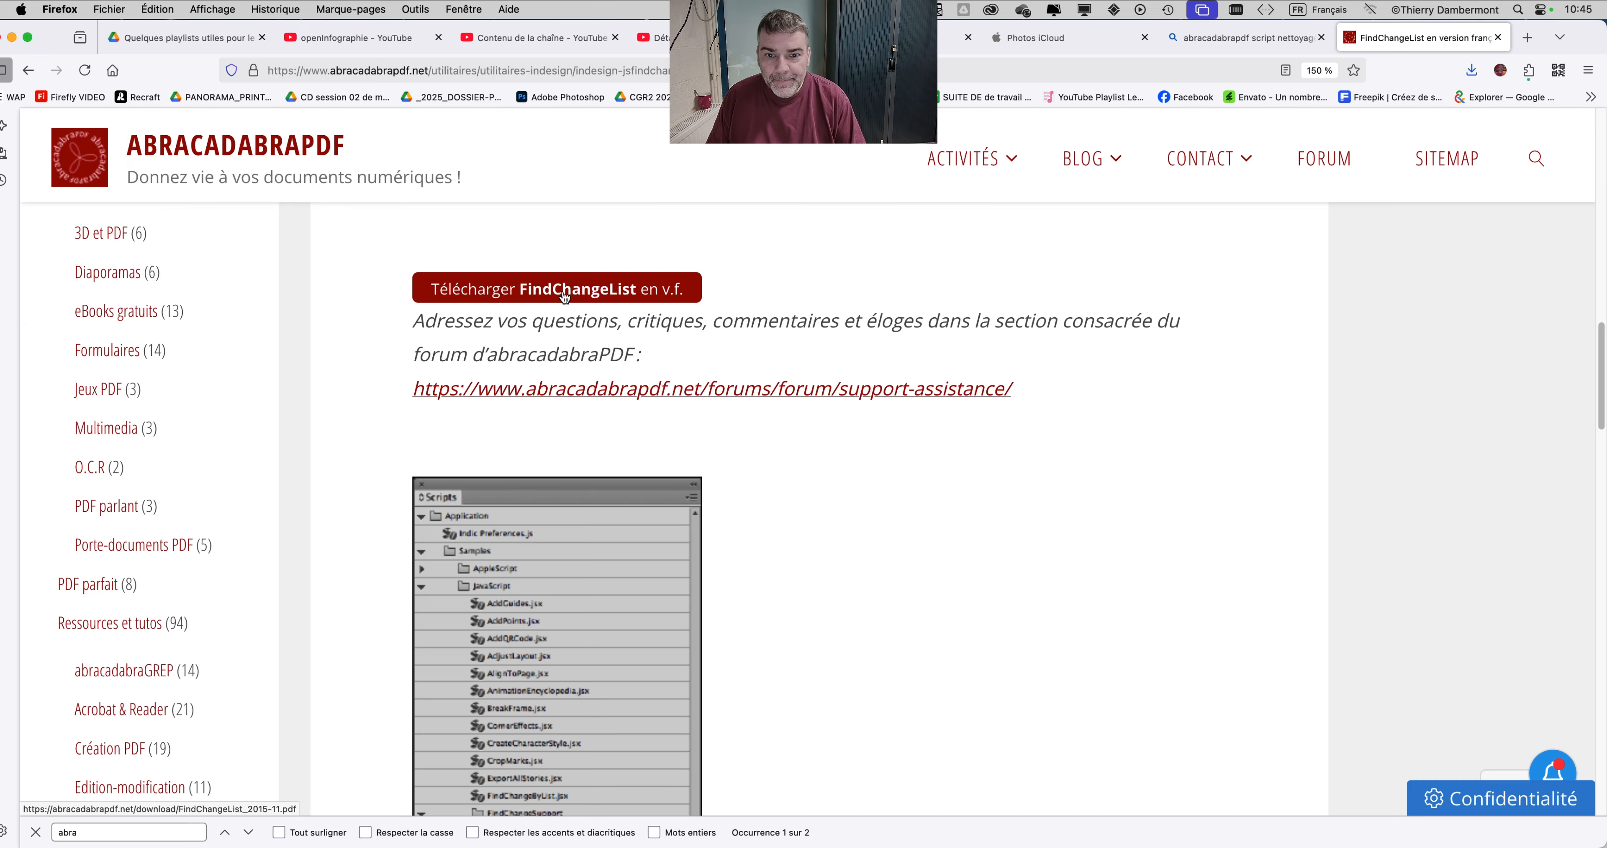
- Open the French FindChangeList download and save FindChangeList_2015-11.pdf in the "doc SEM2 - VENDREDI" folder
{"action": "left_click", "coordinate": [564, 291]}
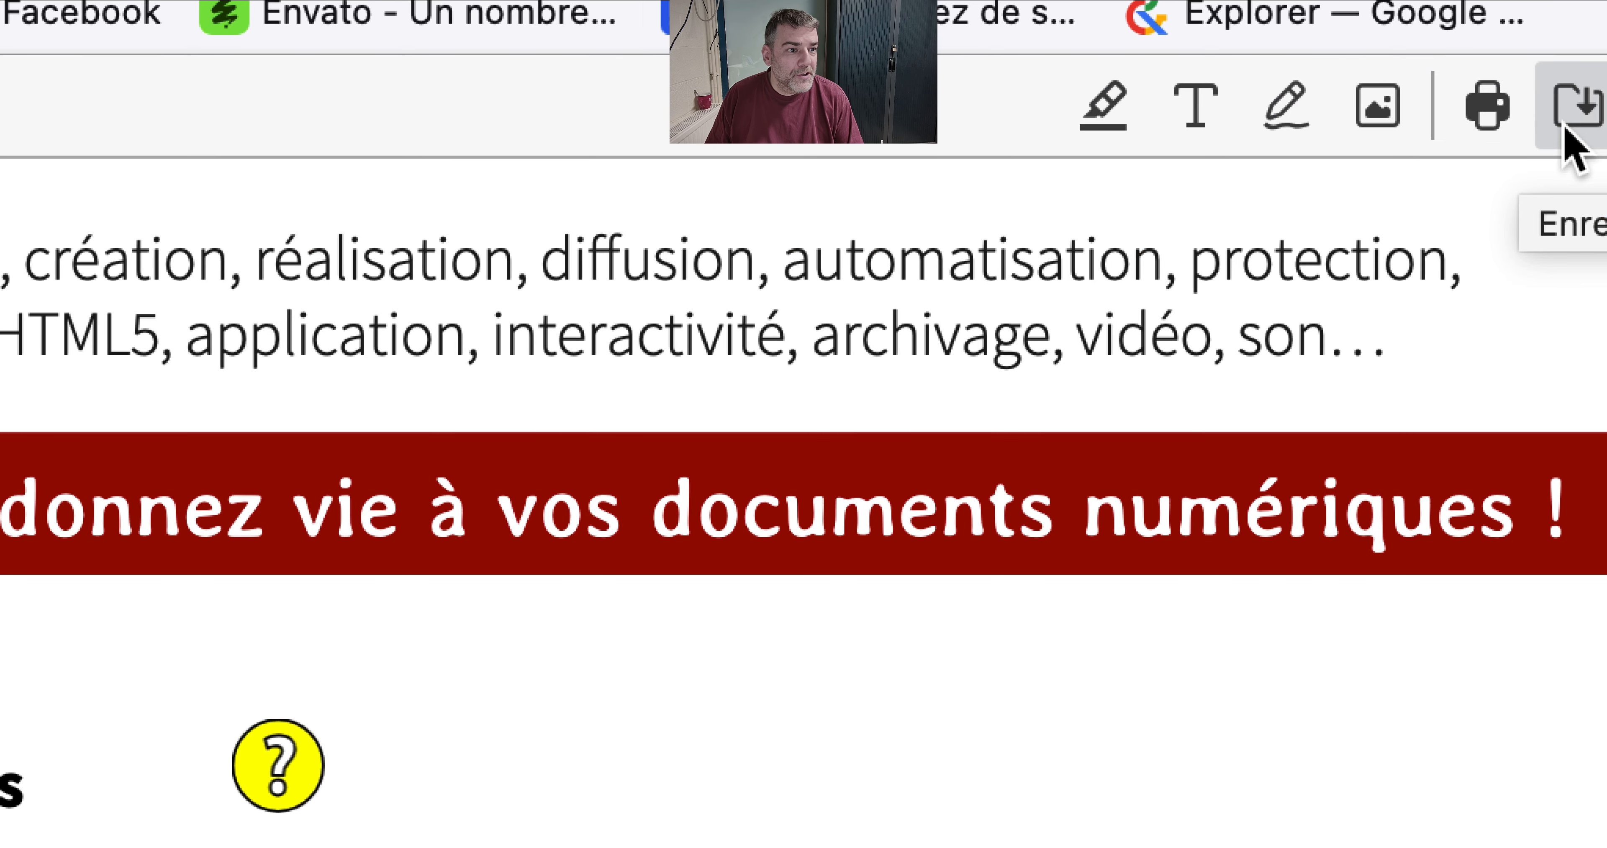
{"action": "left_click", "coordinate": [1573, 125]}
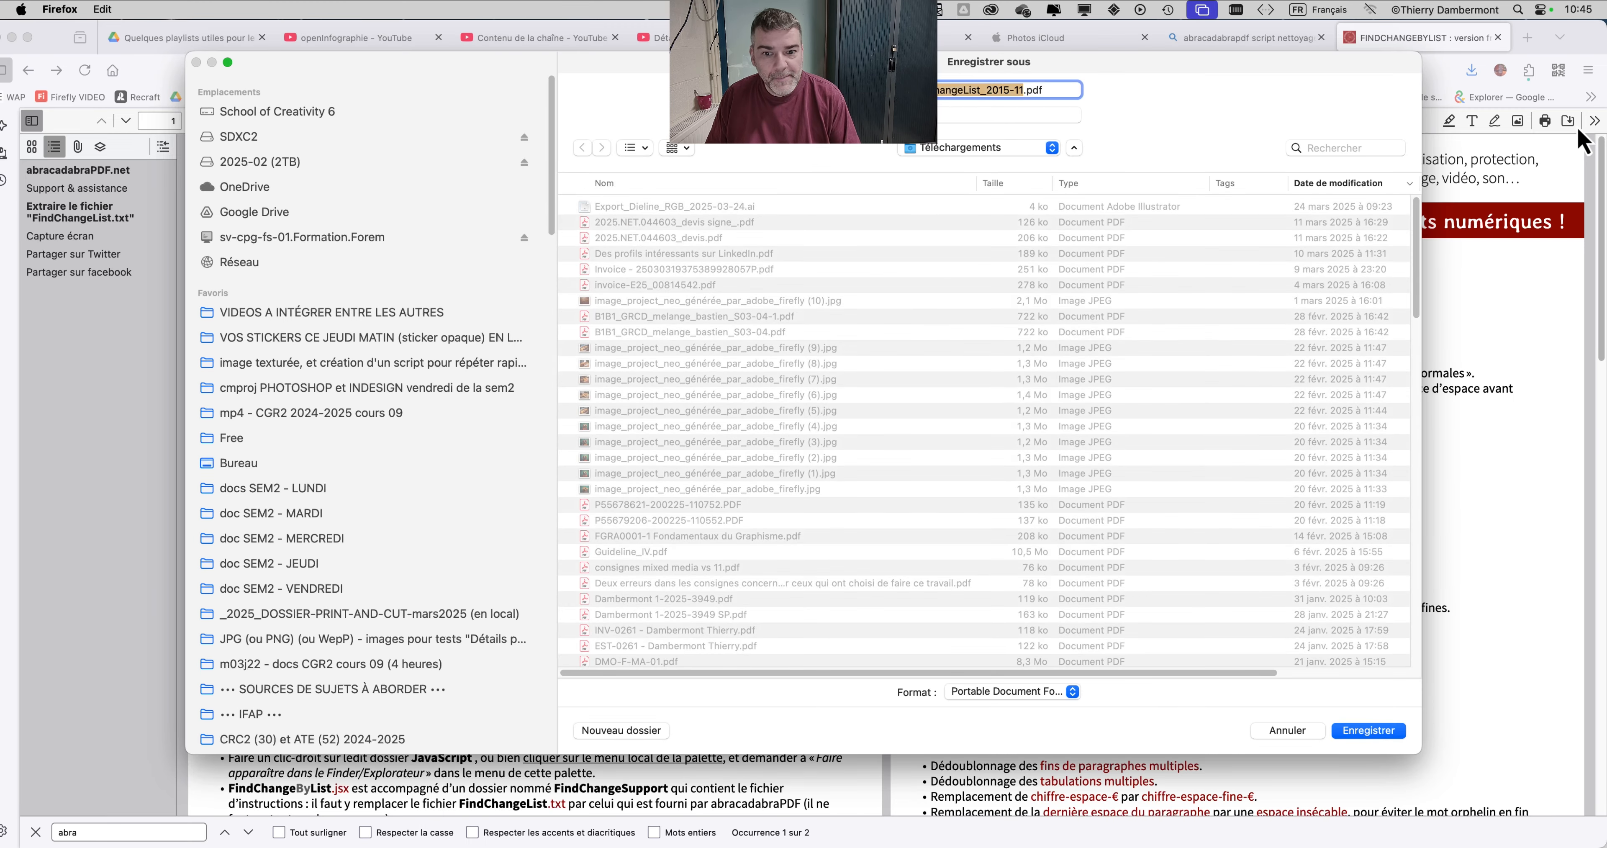
{"action": "left_click", "coordinate": [339, 588]}
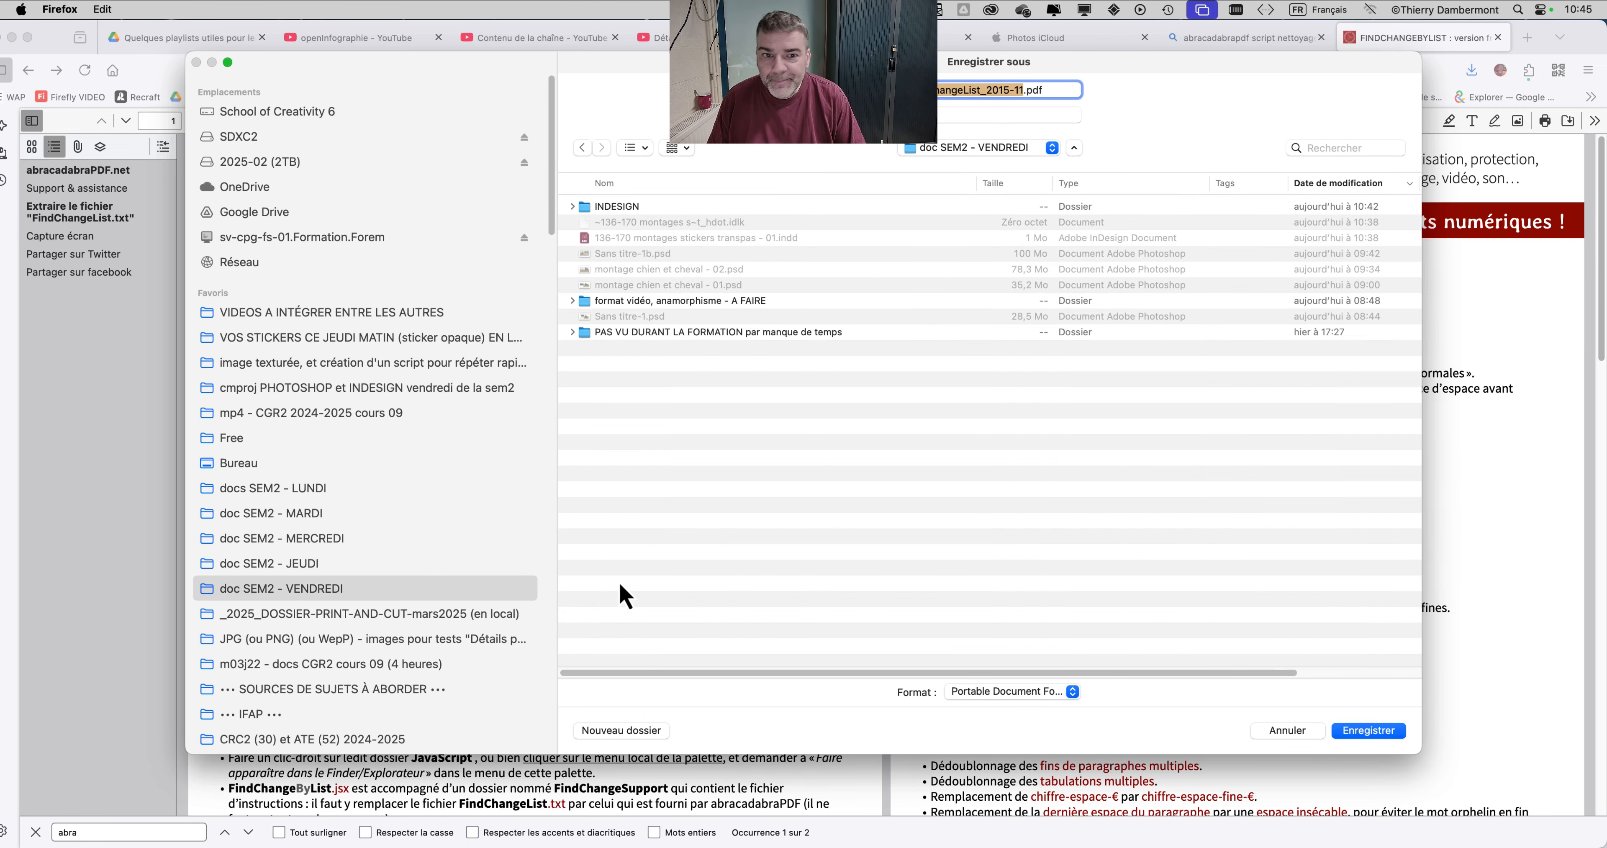
{"action": "left_click", "coordinate": [1394, 733]}
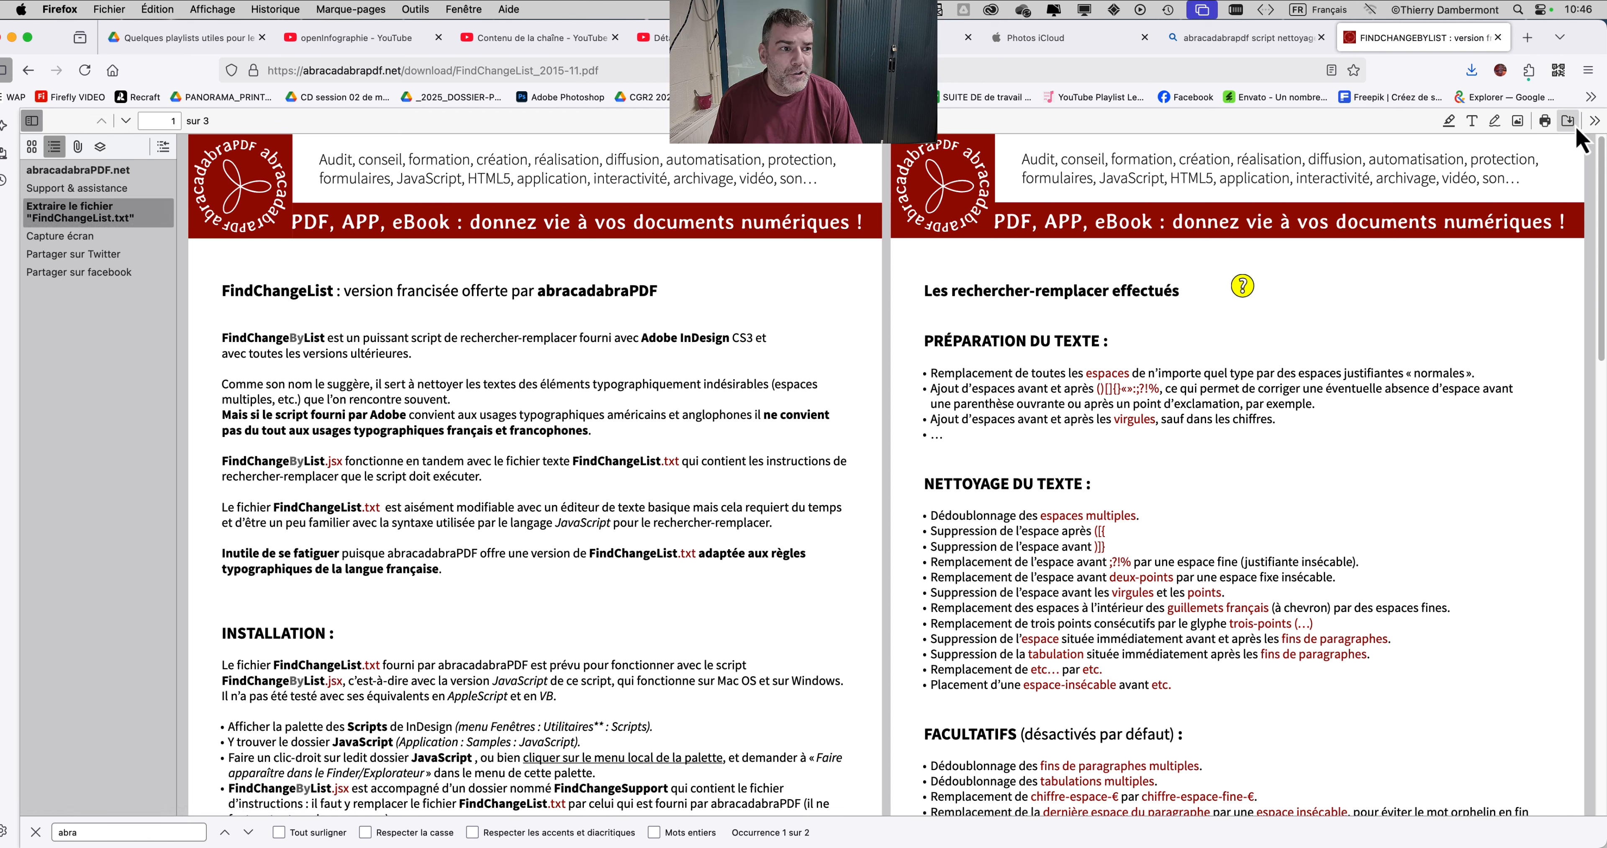
- In the Finder, move FindChangeList_2015-11.pdf into the INDESIGN folder, add that folder to the favourites and show its contents as a list
{"action": "left_click", "coordinate": [11, 37]}
{"action": "left_click", "coordinate": [572, 76]}
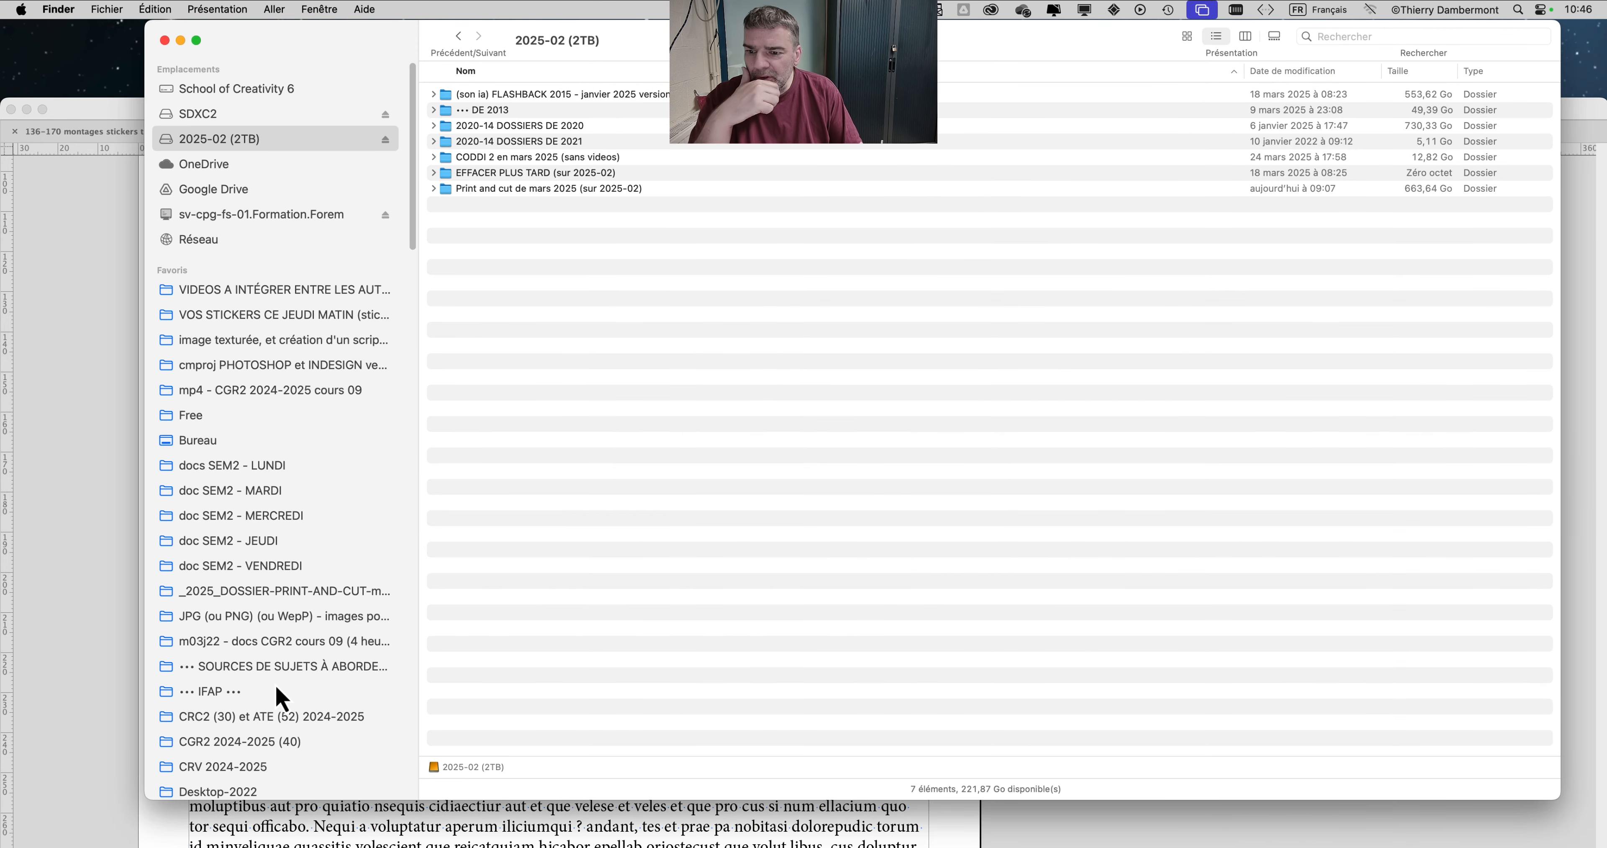
{"action": "left_click", "coordinate": [319, 567]}
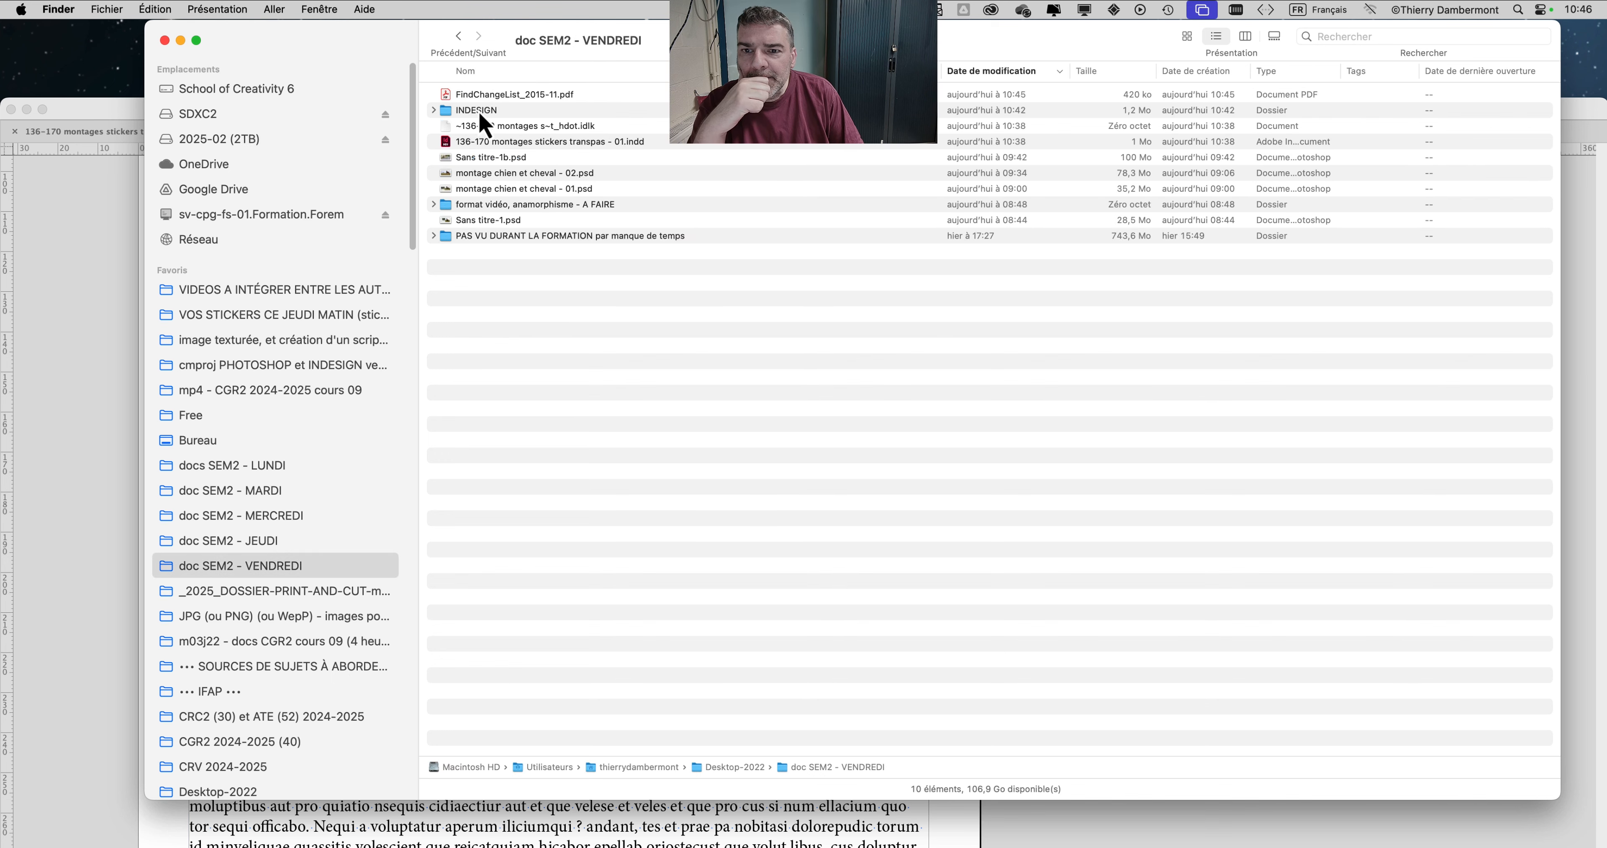
{"action": "left_click", "coordinate": [486, 97]}
{"action": "left_click_drag", "start_coordinate": [486, 103], "coordinate": [238, 290]}
{"action": "left_click", "coordinate": [334, 285]}
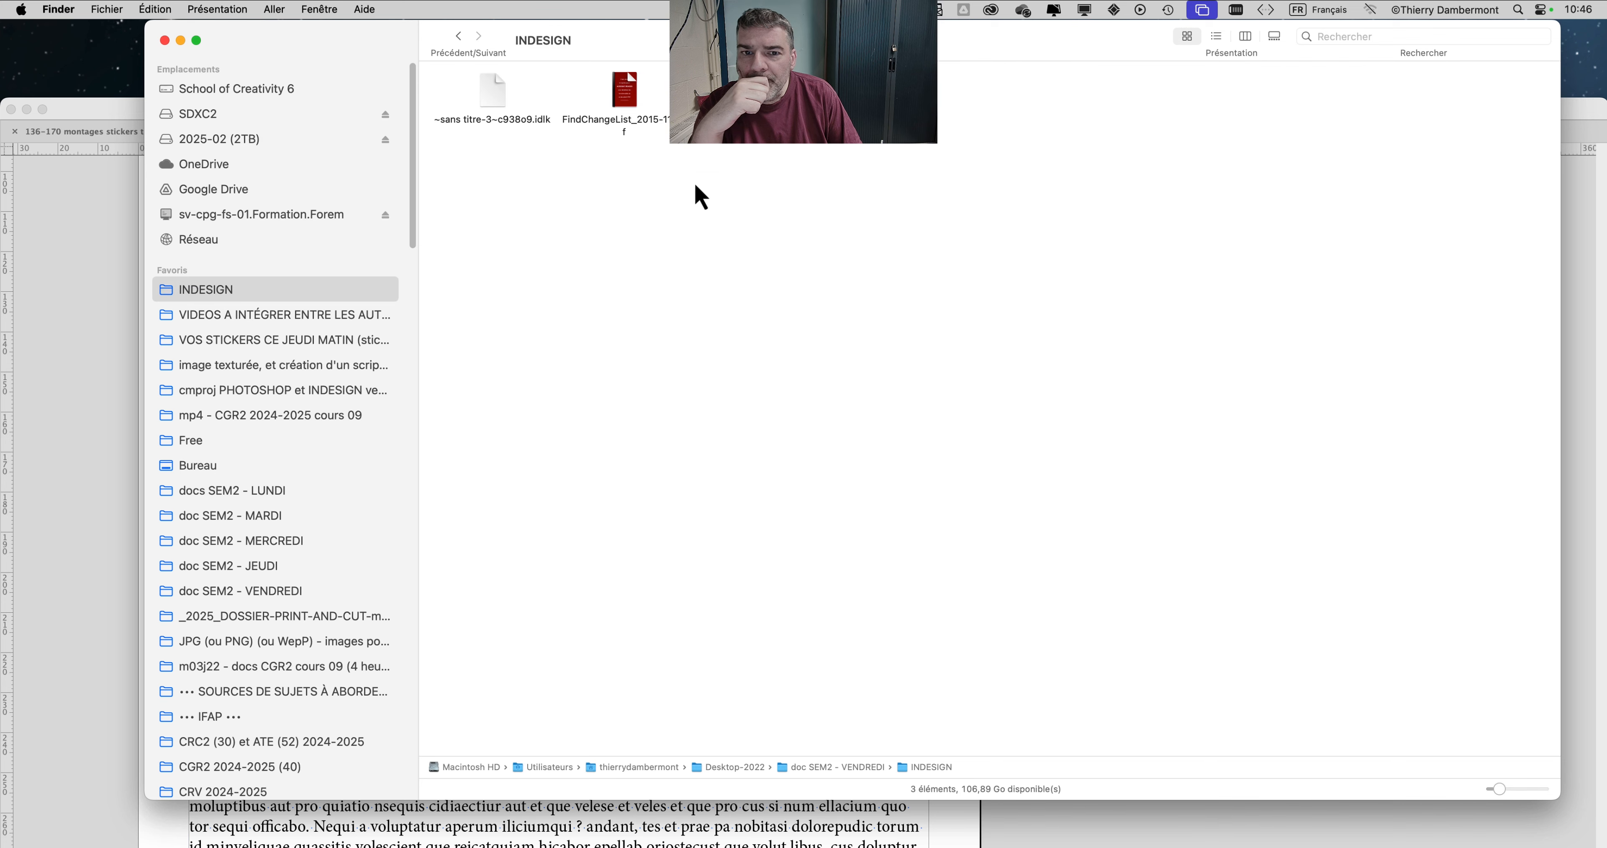
{"action": "left_click", "coordinate": [1216, 36]}
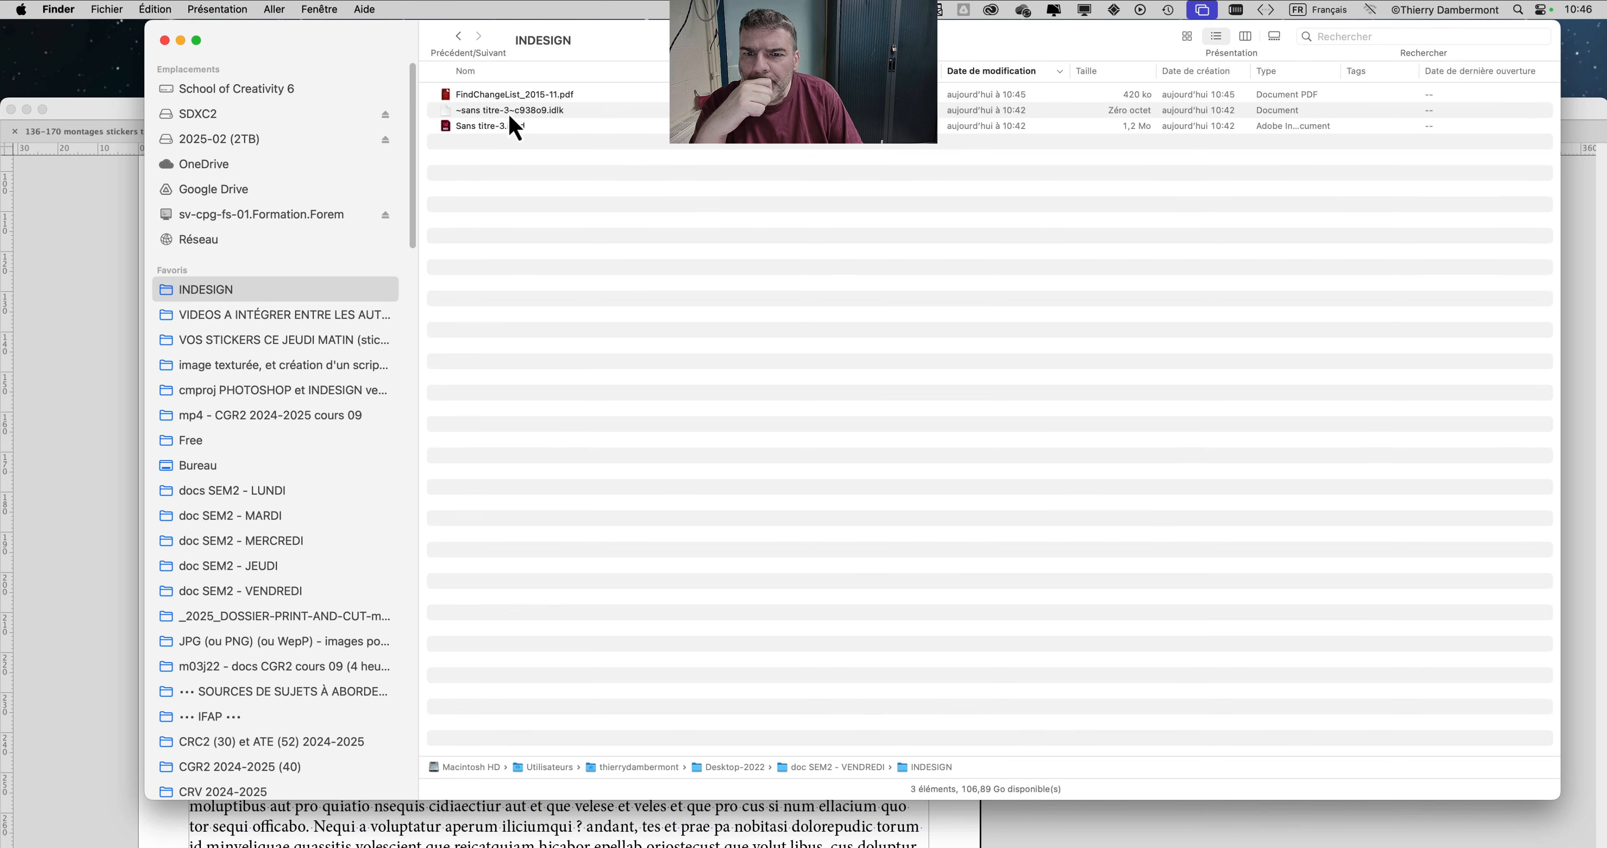
- Open FindChangeList_2015-11.pdf in Acrobat and select its attached file FindChangeList.txt
{"action": "left_click", "coordinate": [522, 98]}
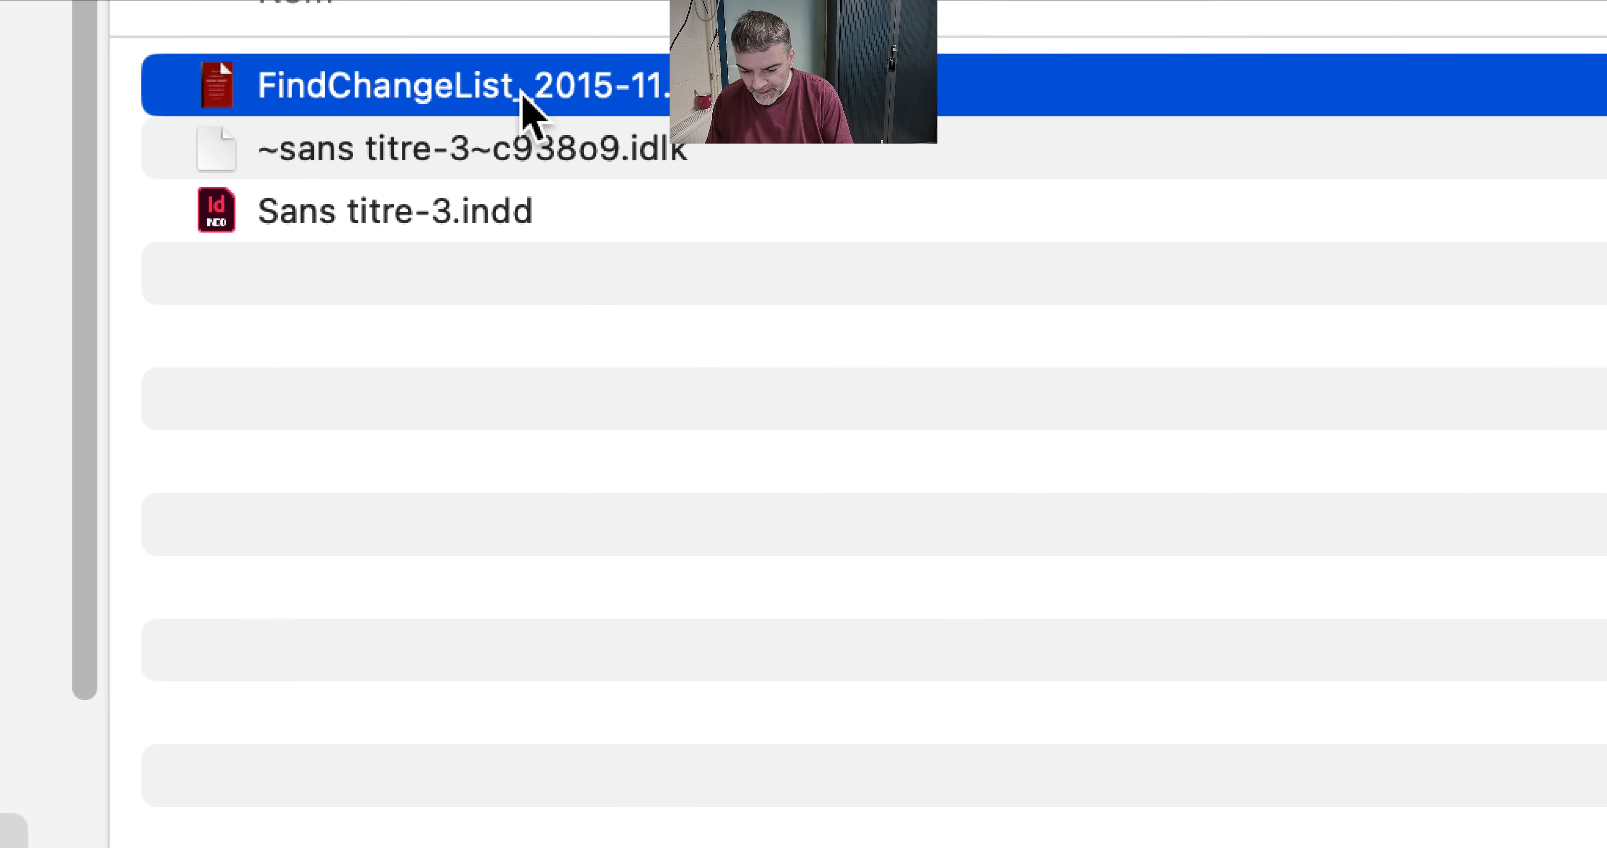
{"action": "double_click", "coordinate": [522, 98]}
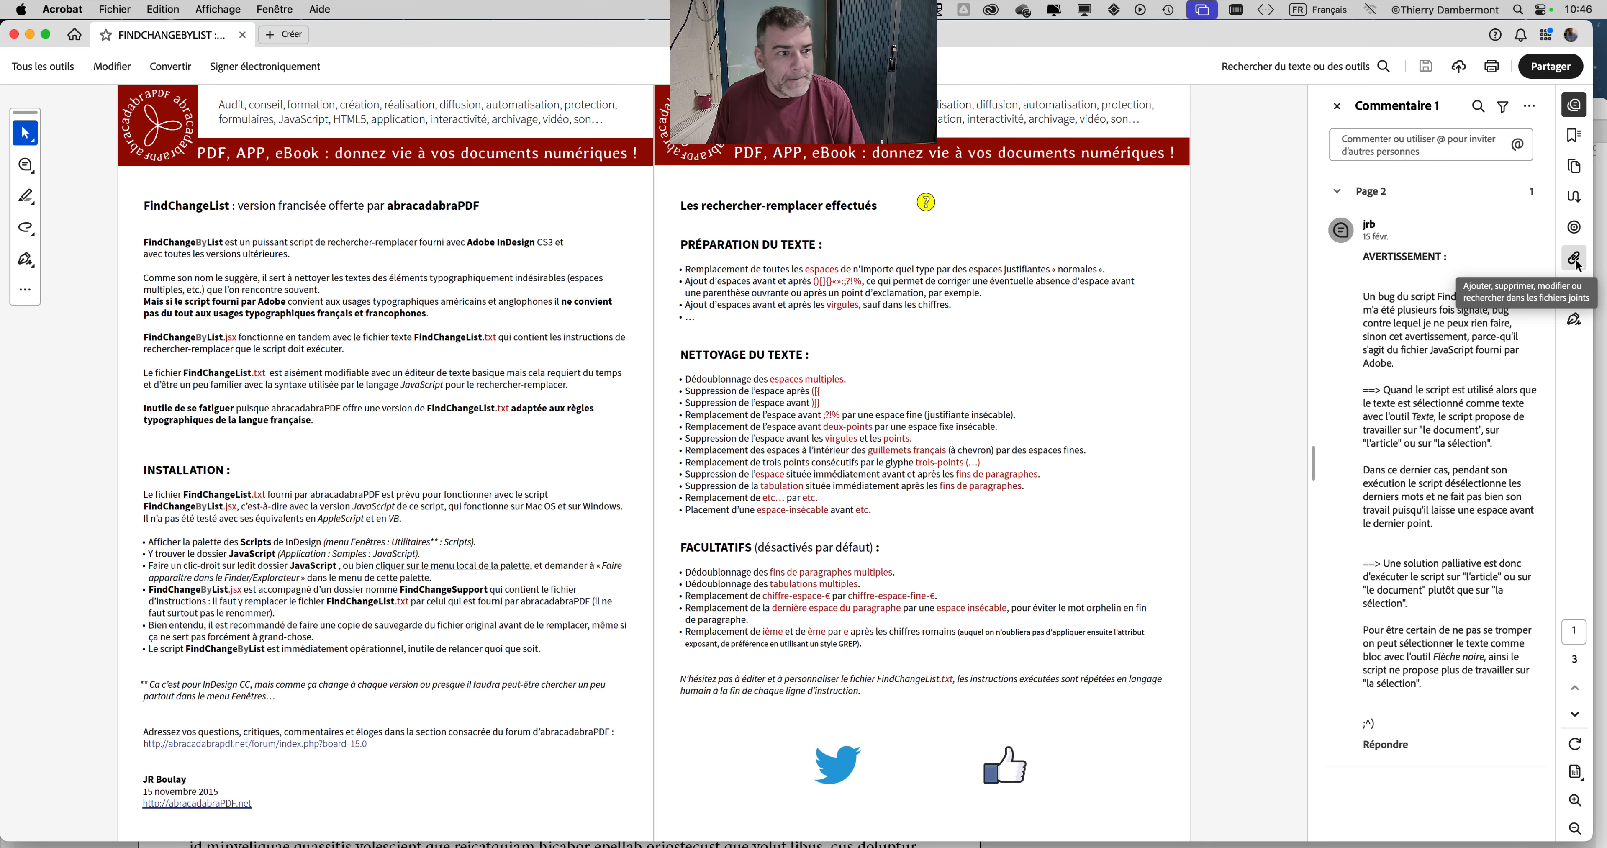
{"action": "left_click", "coordinate": [1568, 252]}
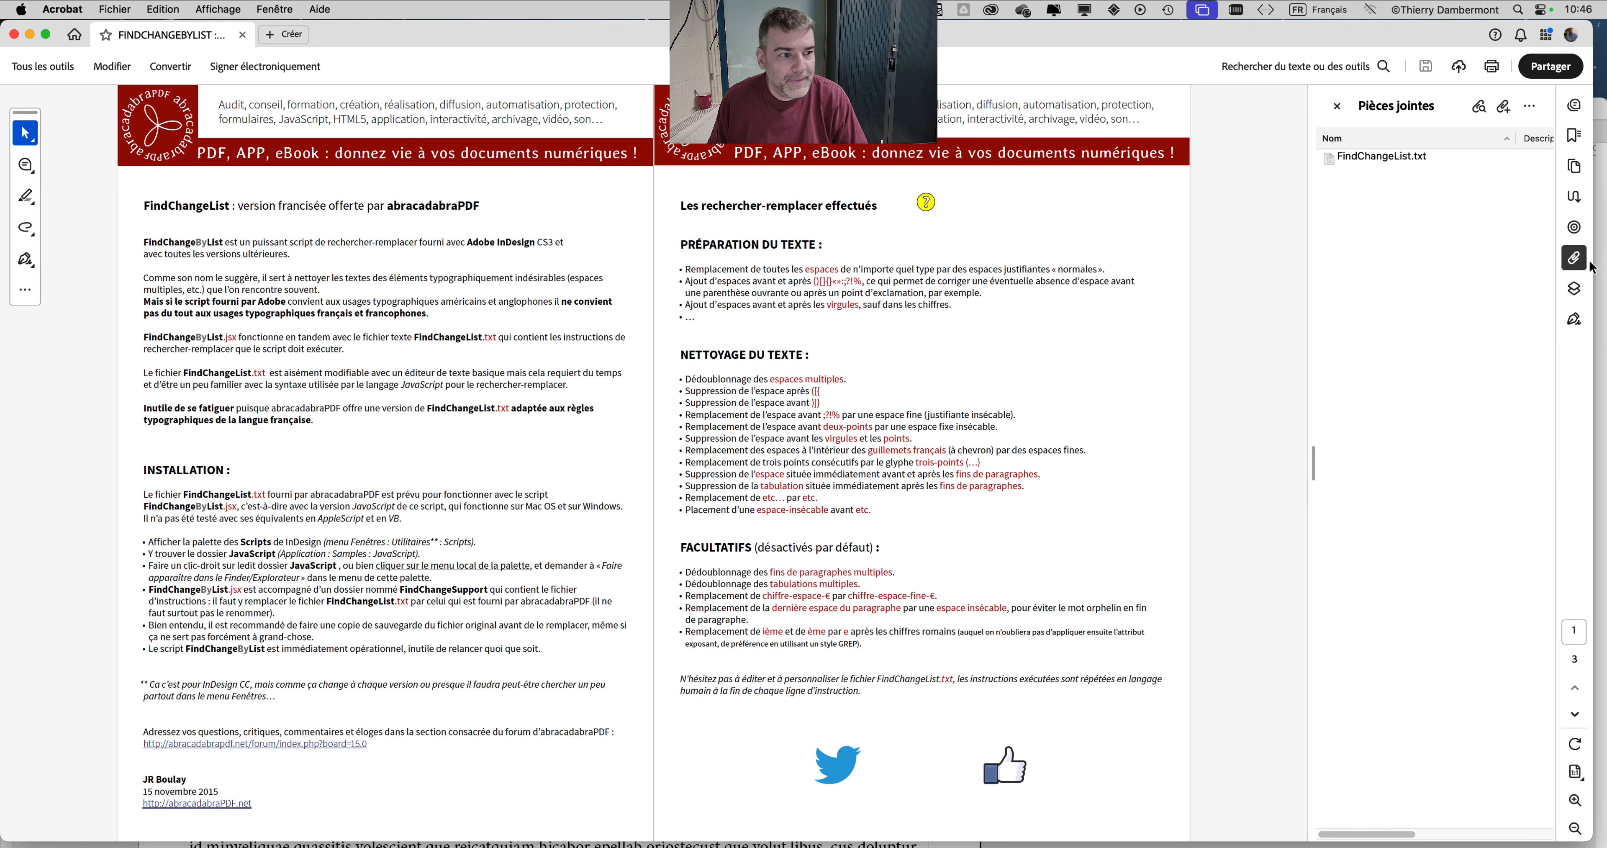
{"action": "left_click", "coordinate": [1400, 161]}
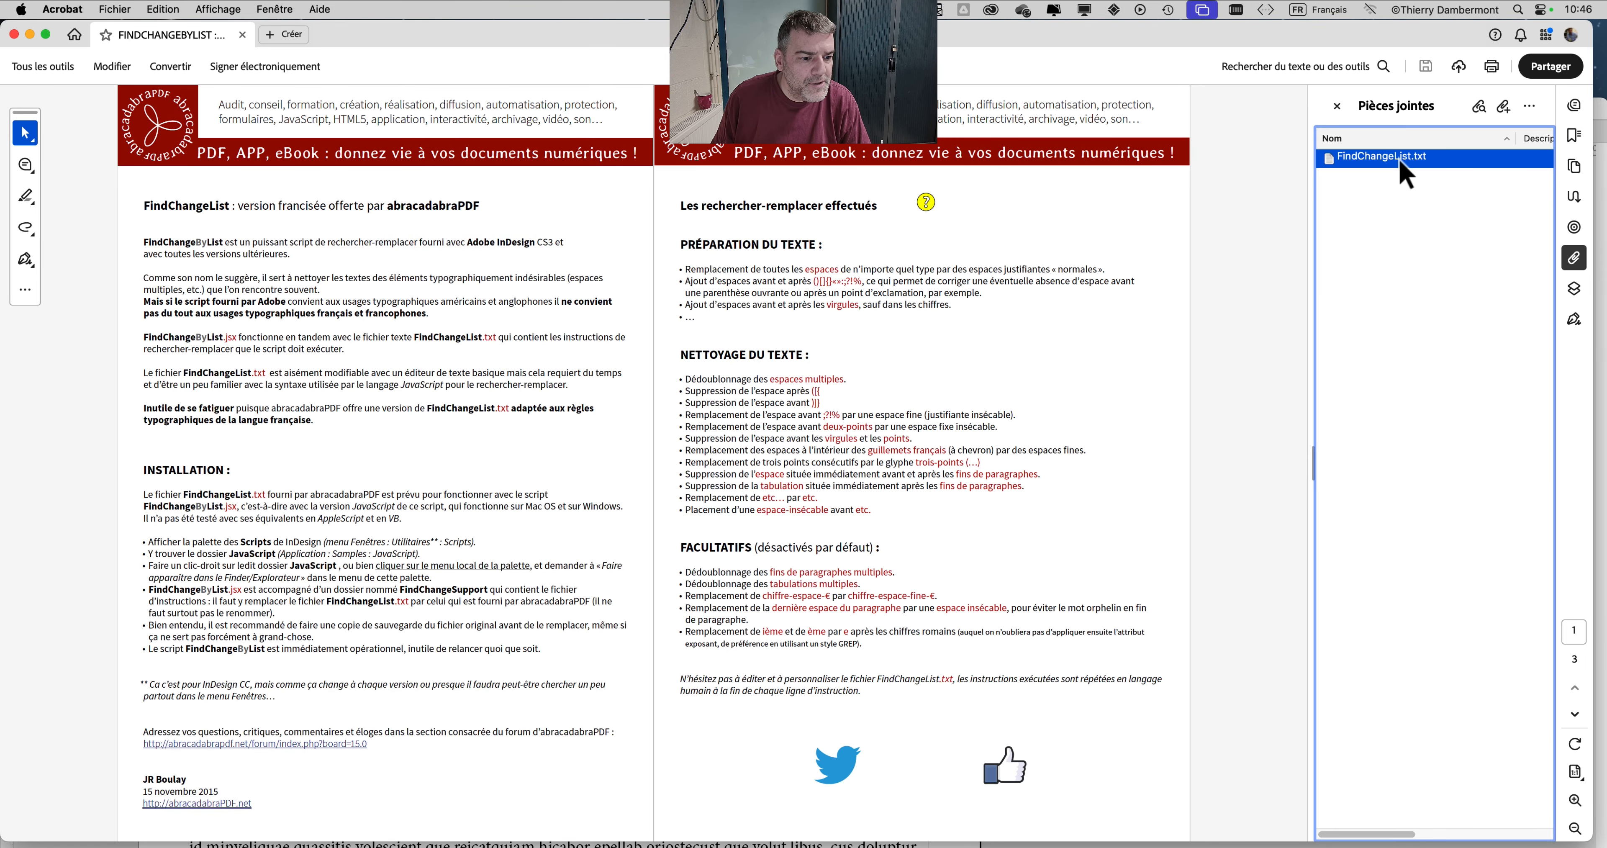
- Save the PDF's attachment FindChangeList.txt in the INDESIGN folder and close the PDF
{"action": "left_click", "coordinate": [1531, 111]}
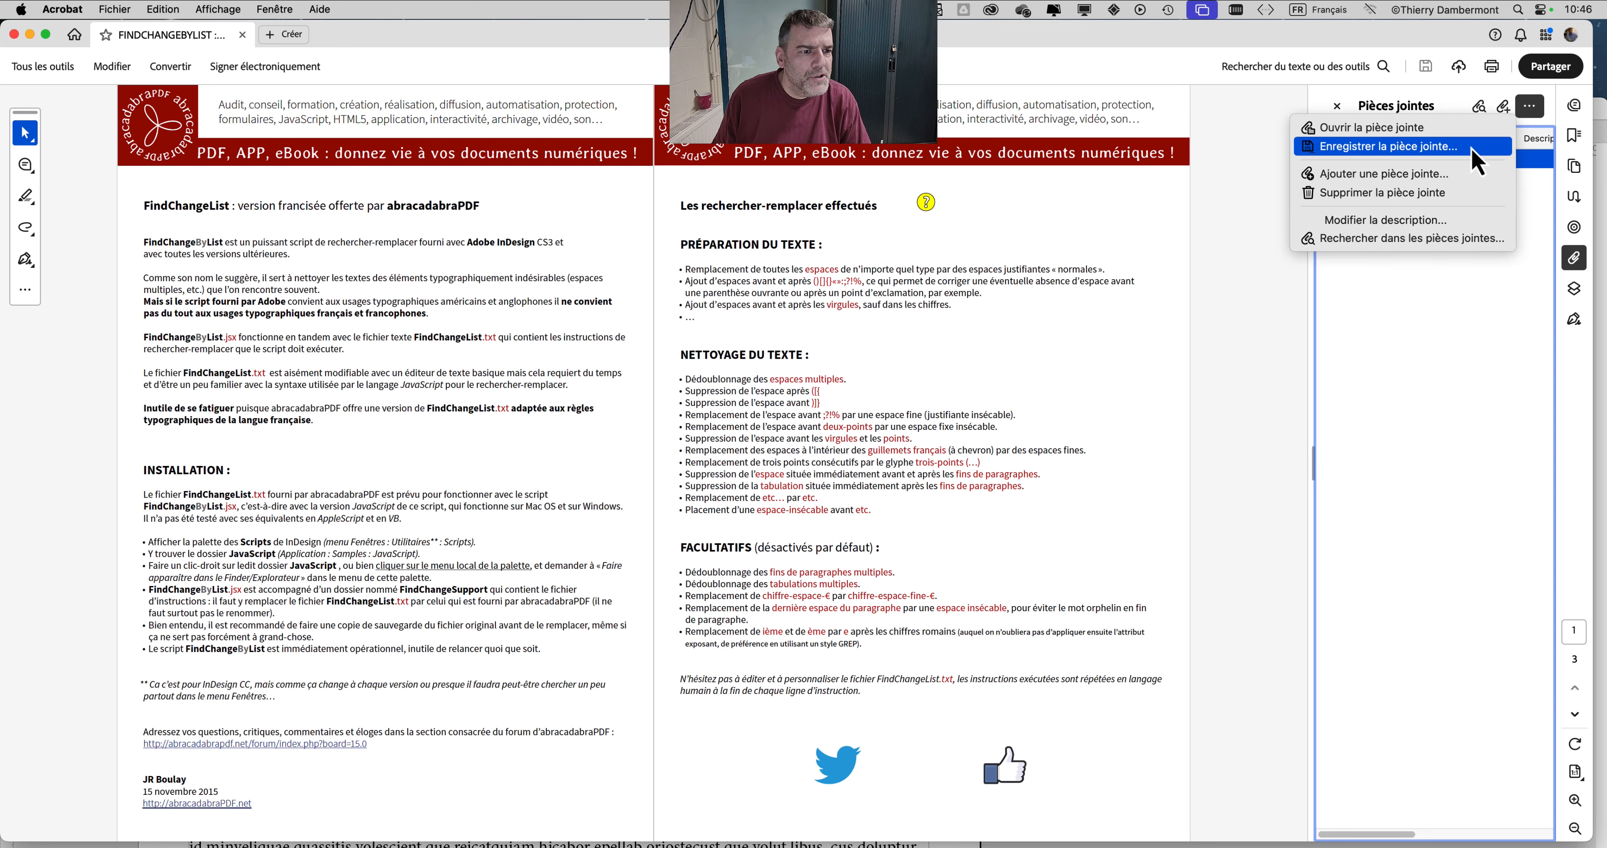
{"action": "left_click", "coordinate": [1540, 114]}
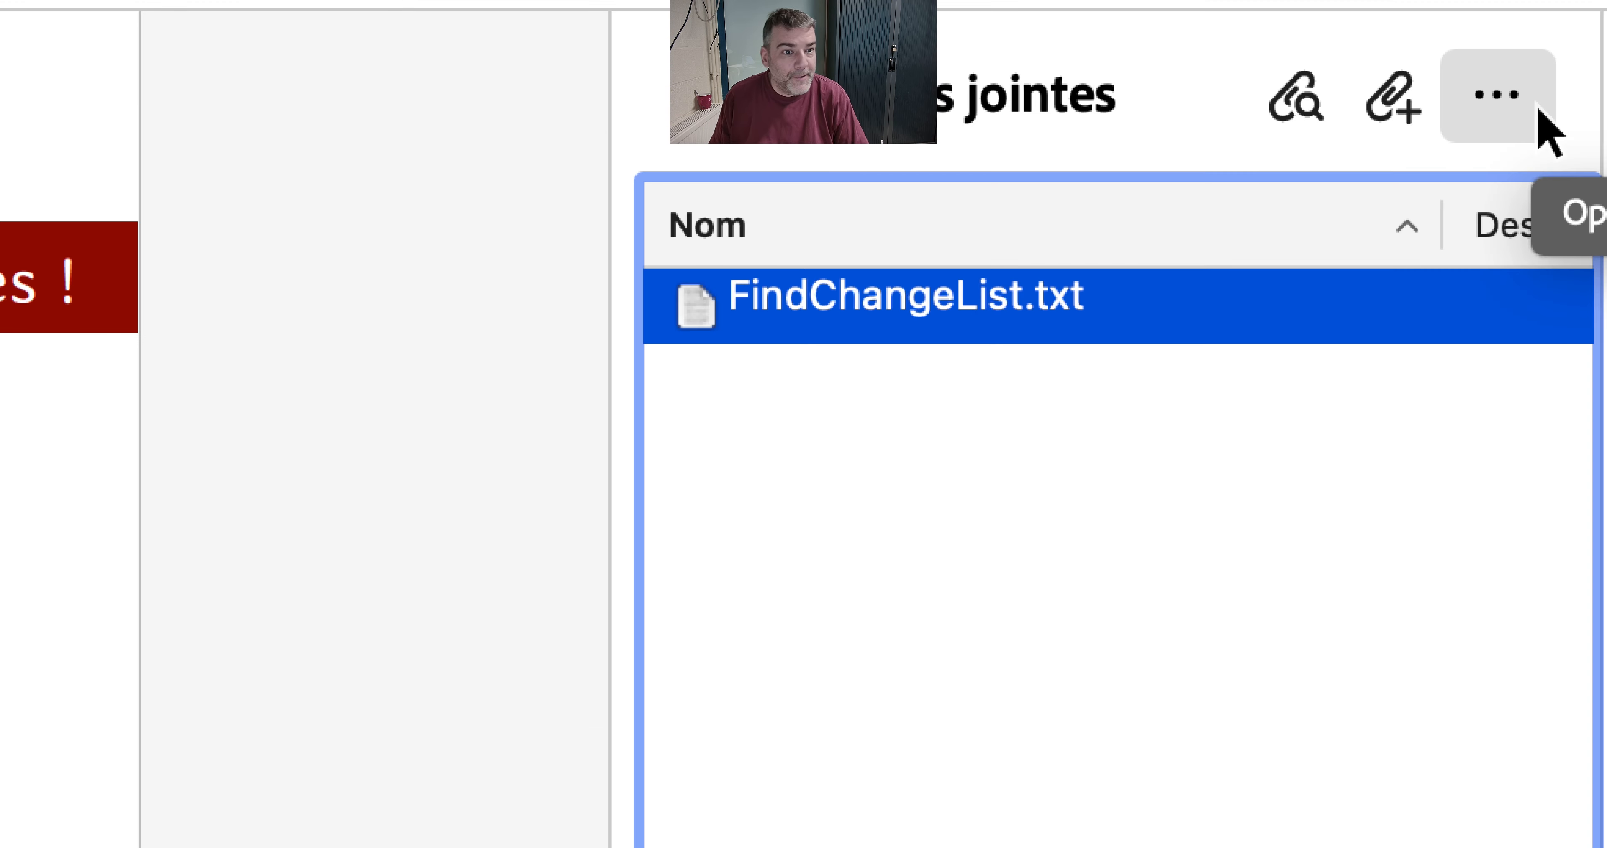
{"action": "left_click", "coordinate": [1539, 113]}
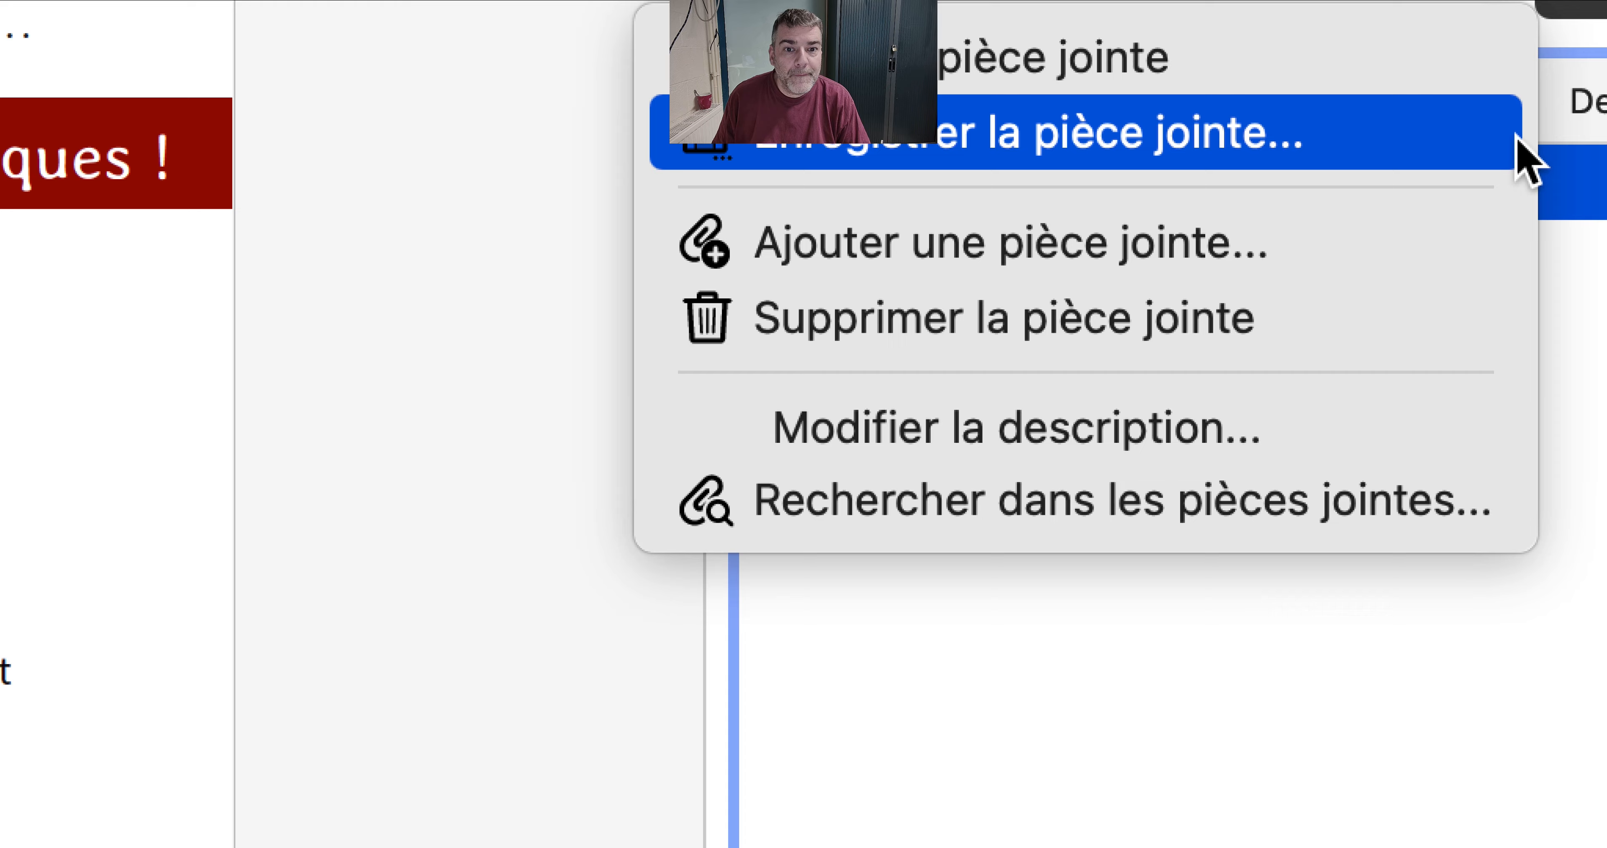
{"action": "left_click", "coordinate": [1466, 208]}
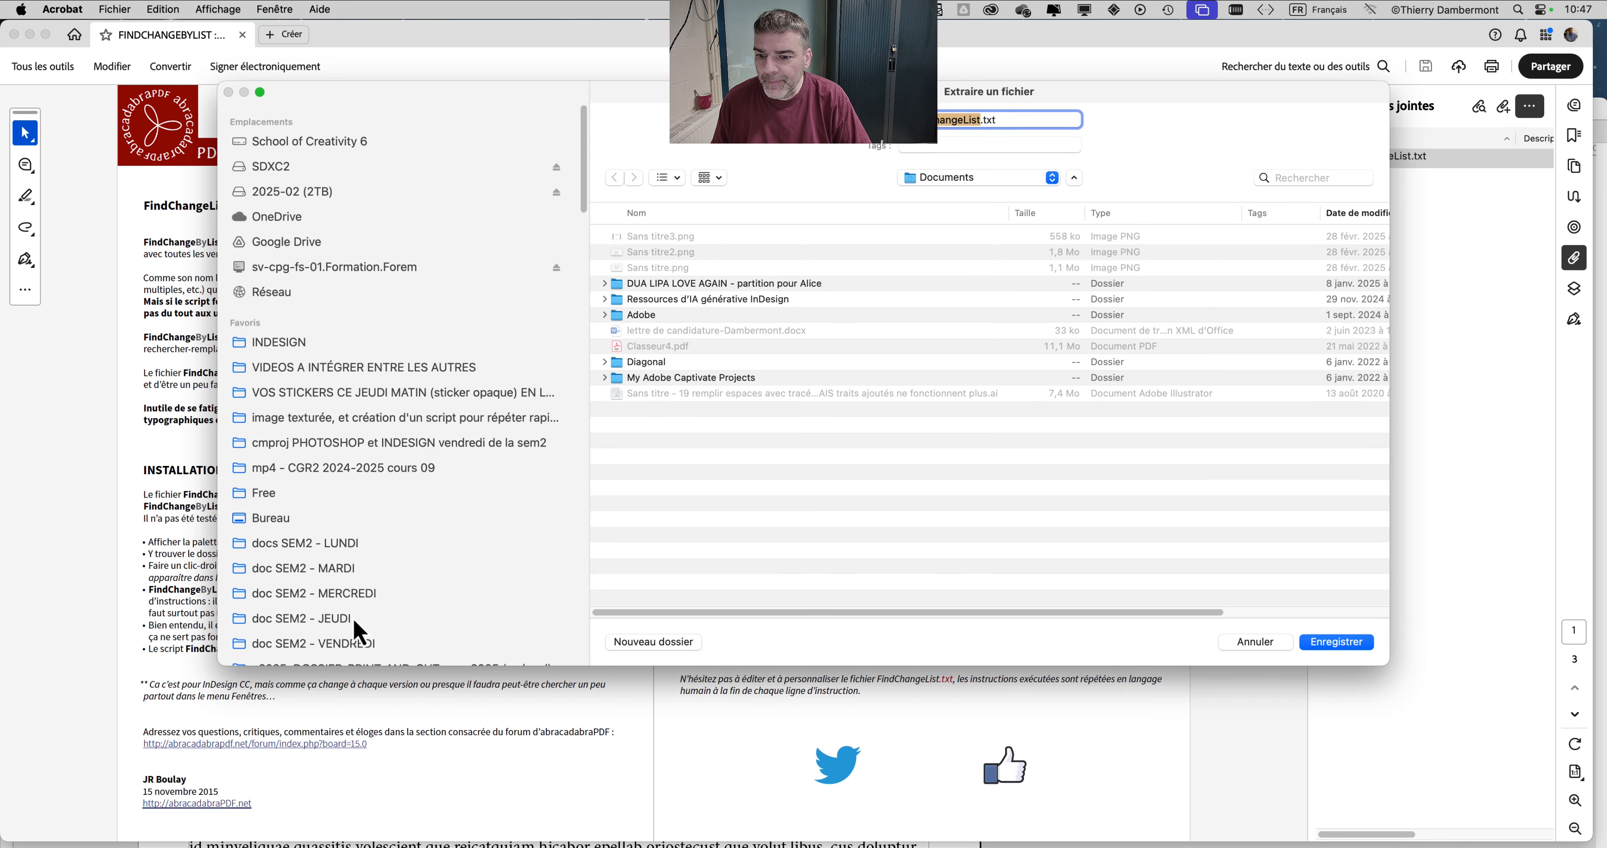
{"action": "left_click", "coordinate": [358, 643]}
{"action": "left_click", "coordinate": [326, 346]}
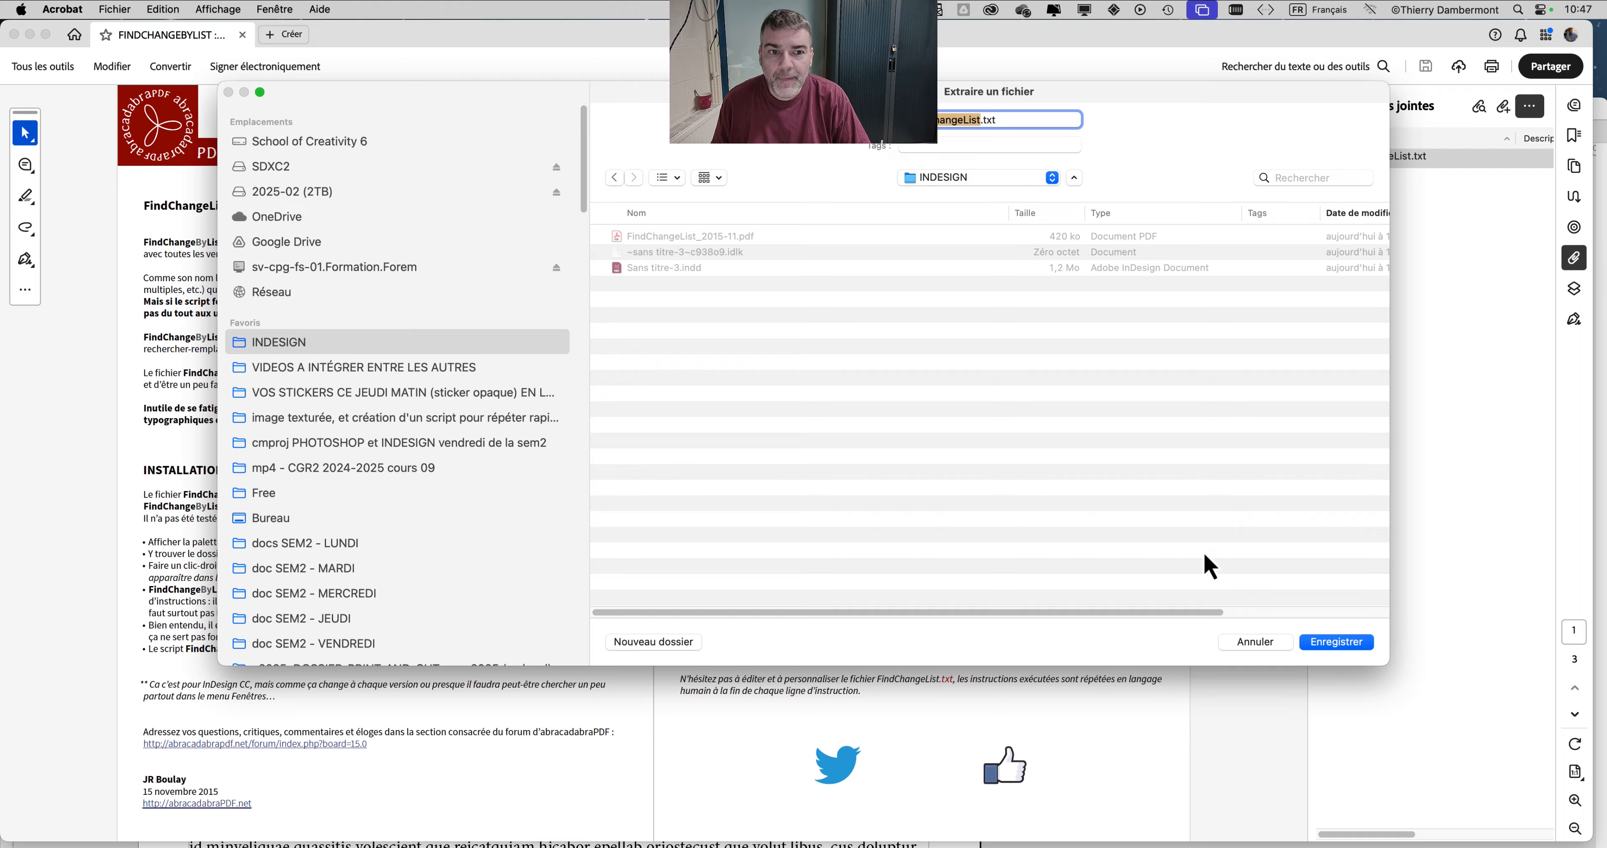
{"action": "left_click", "coordinate": [1335, 642]}
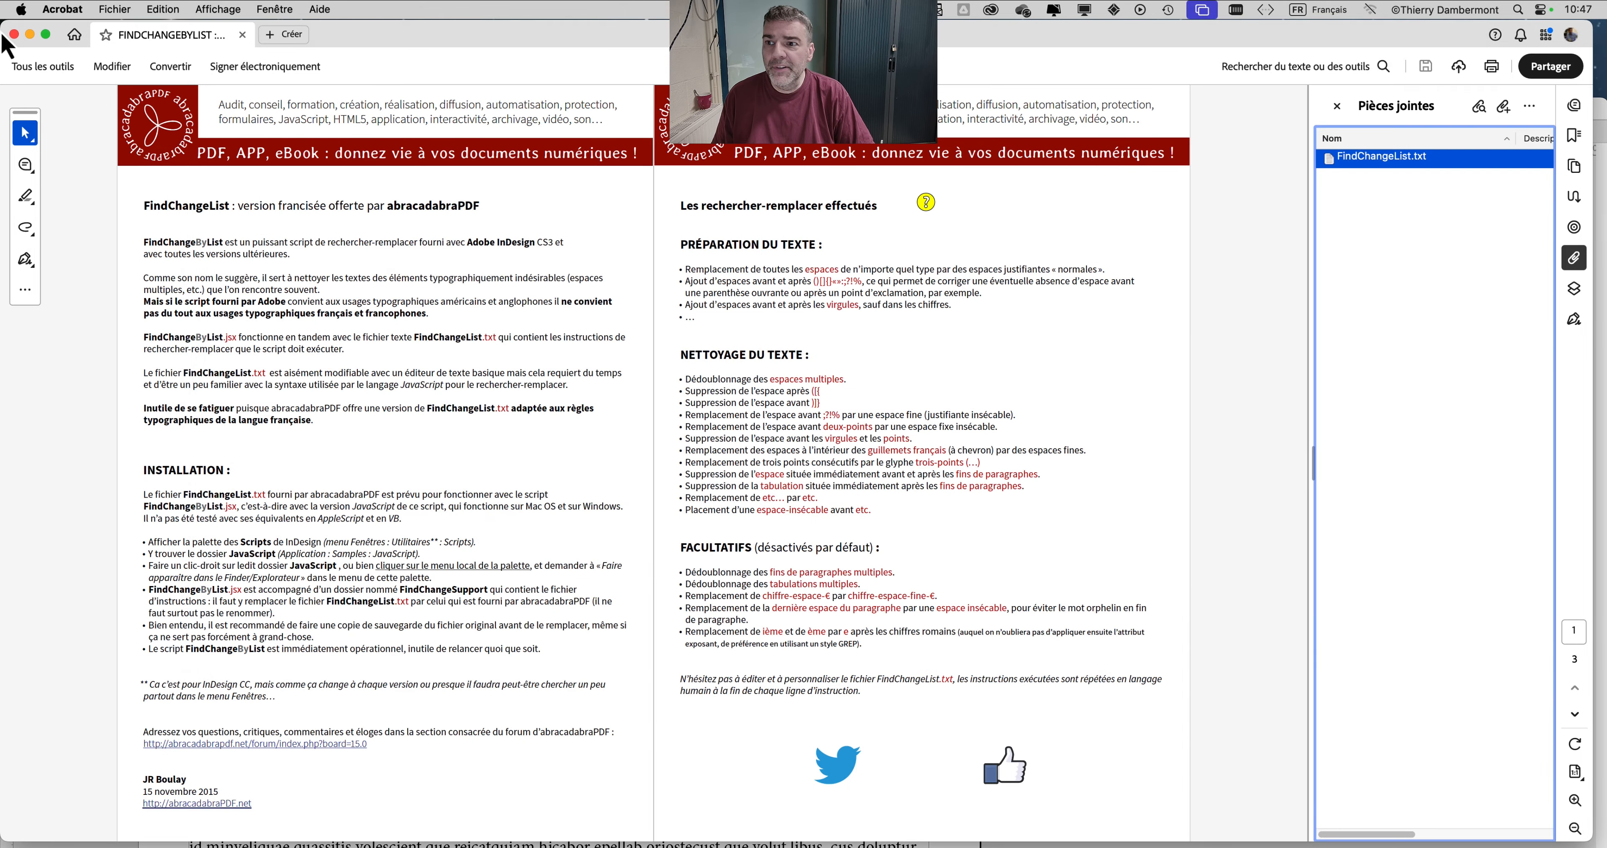
{"action": "left_click", "coordinate": [29, 34]}
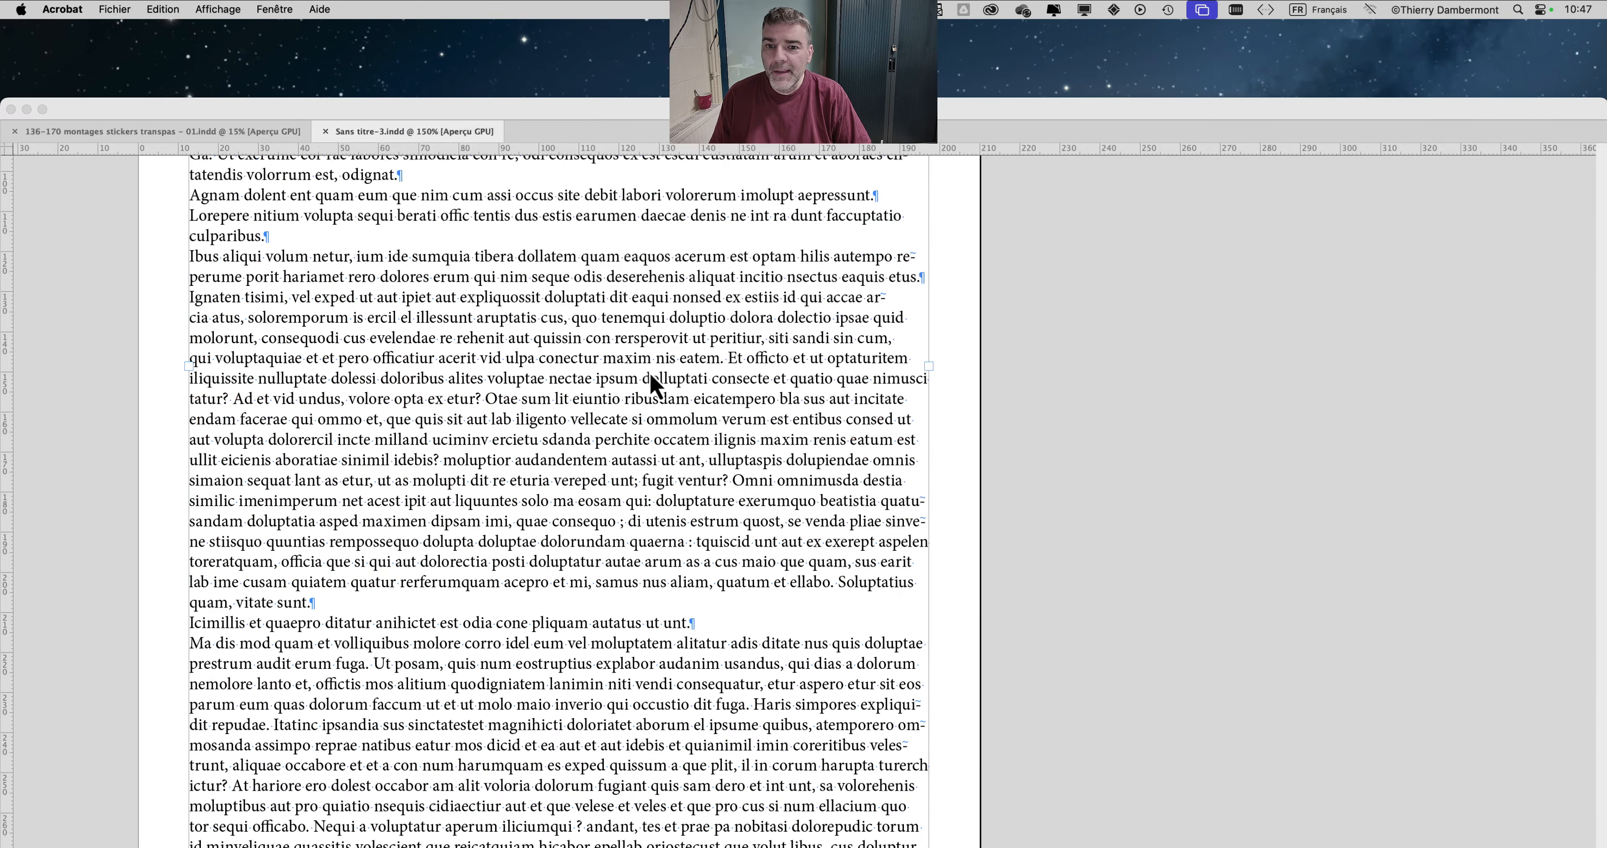
- Open FindChangeList.txt from the INDESIGN folder in the Finder, examine its find-and-replace instructions, and close it
{"action": "key", "text": "super+Tab"}
{"action": "left_click", "coordinate": [106, 9]}
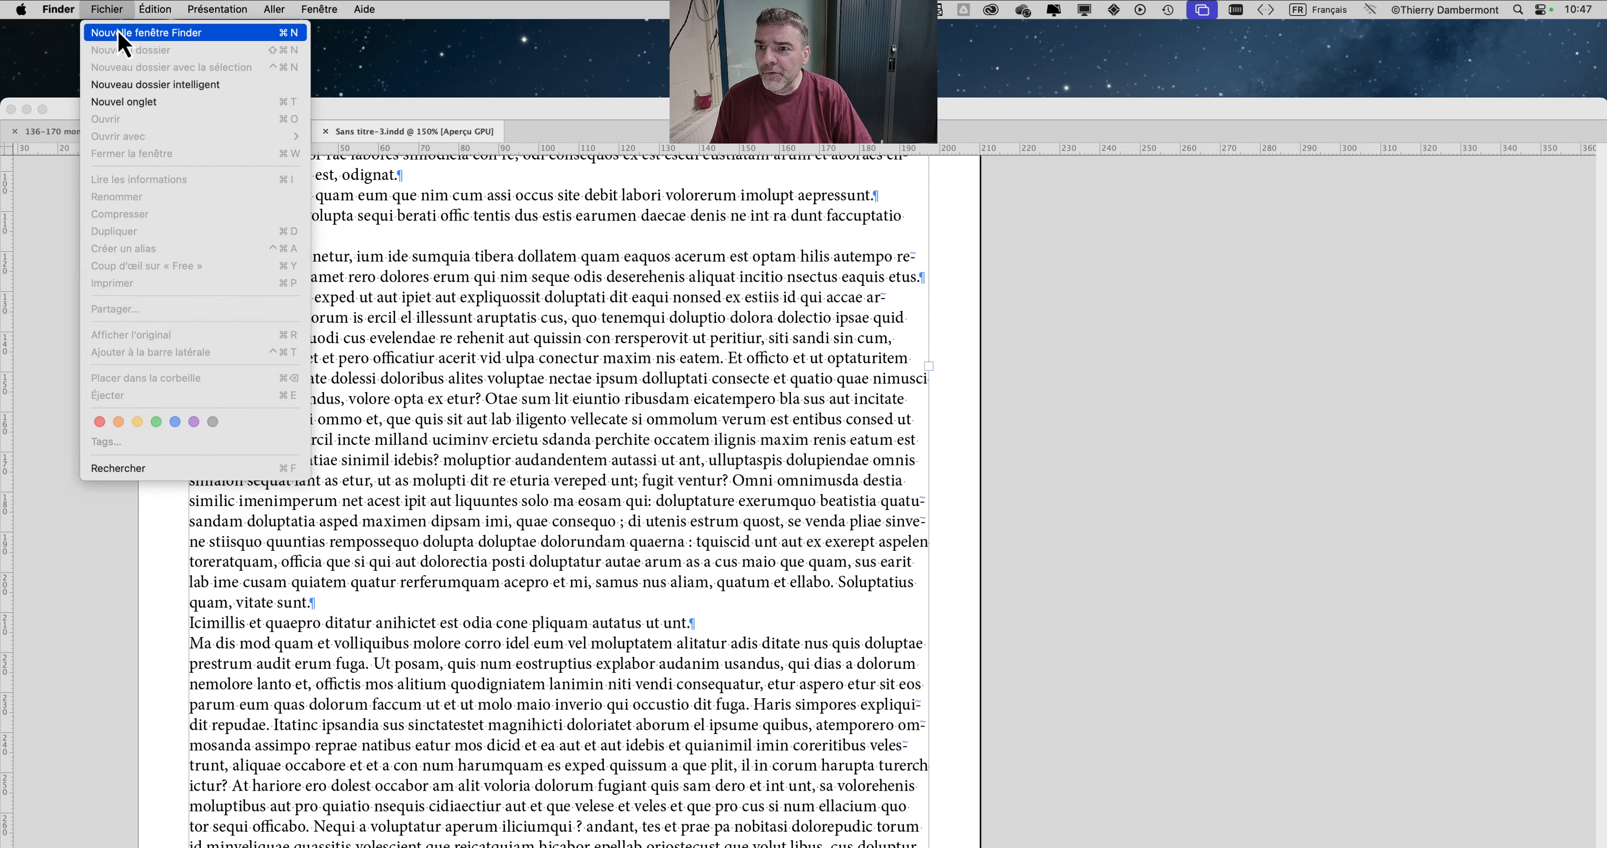
{"action": "left_click", "coordinate": [119, 34]}
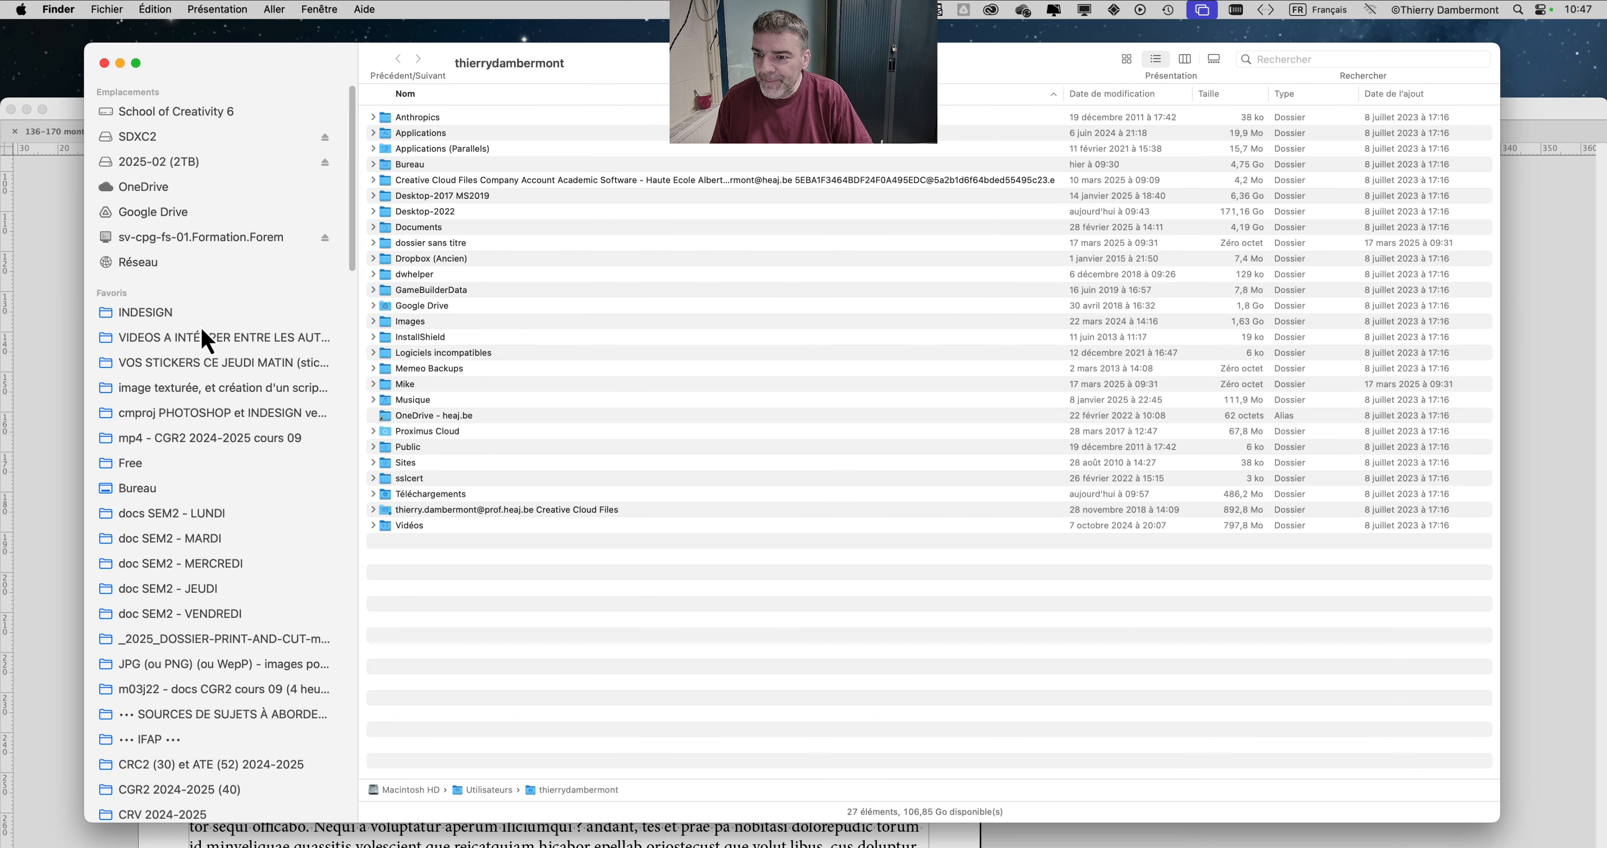
{"action": "left_click", "coordinate": [206, 312]}
{"action": "left_click", "coordinate": [437, 123]}
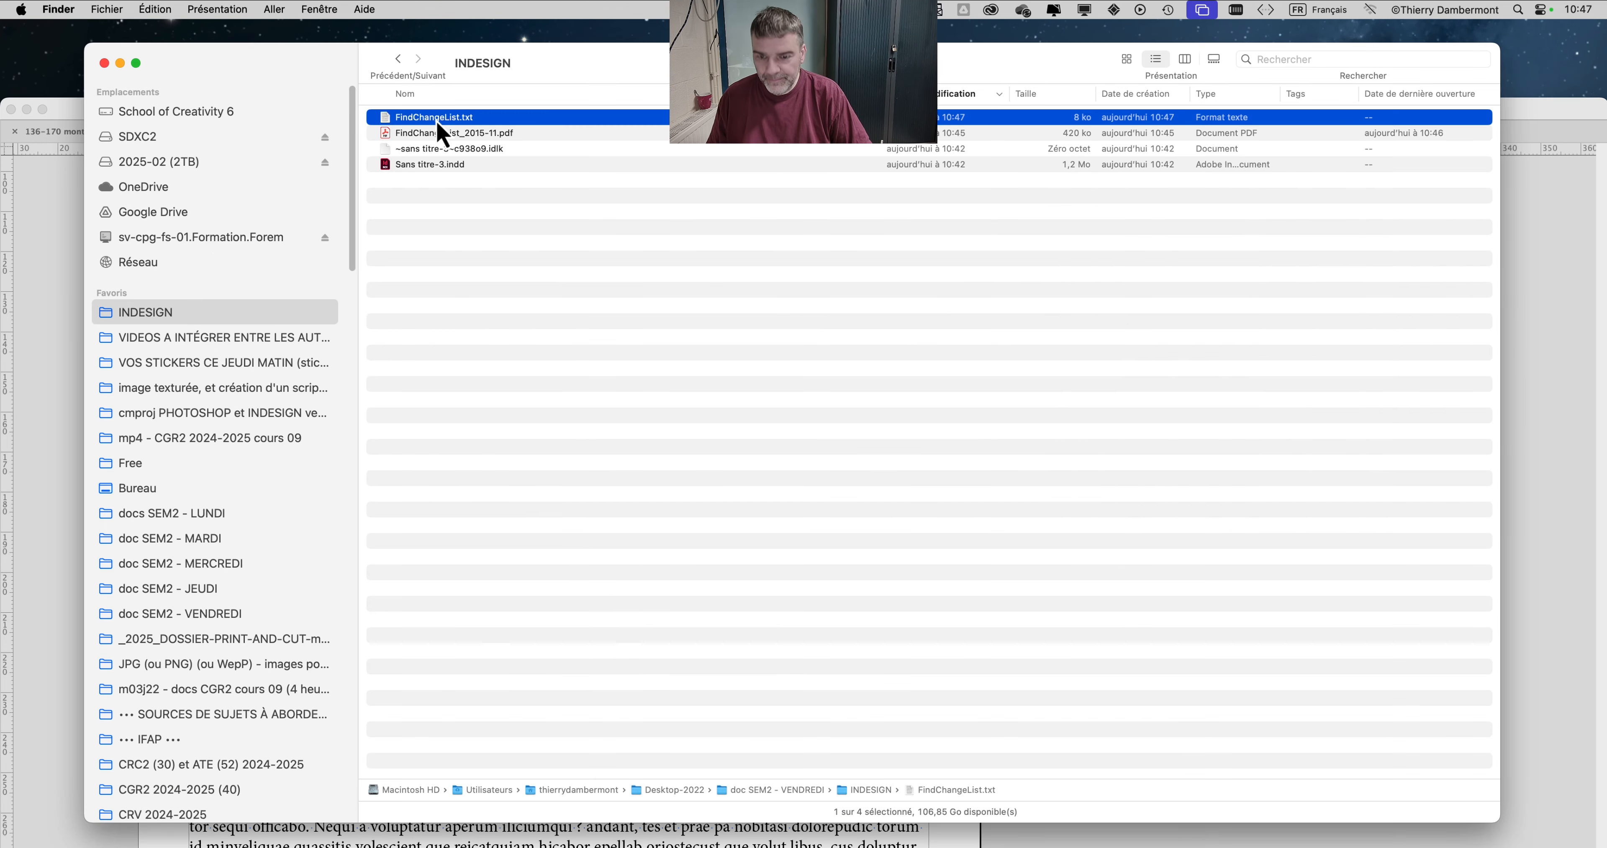
{"action": "double_click", "coordinate": [437, 123]}
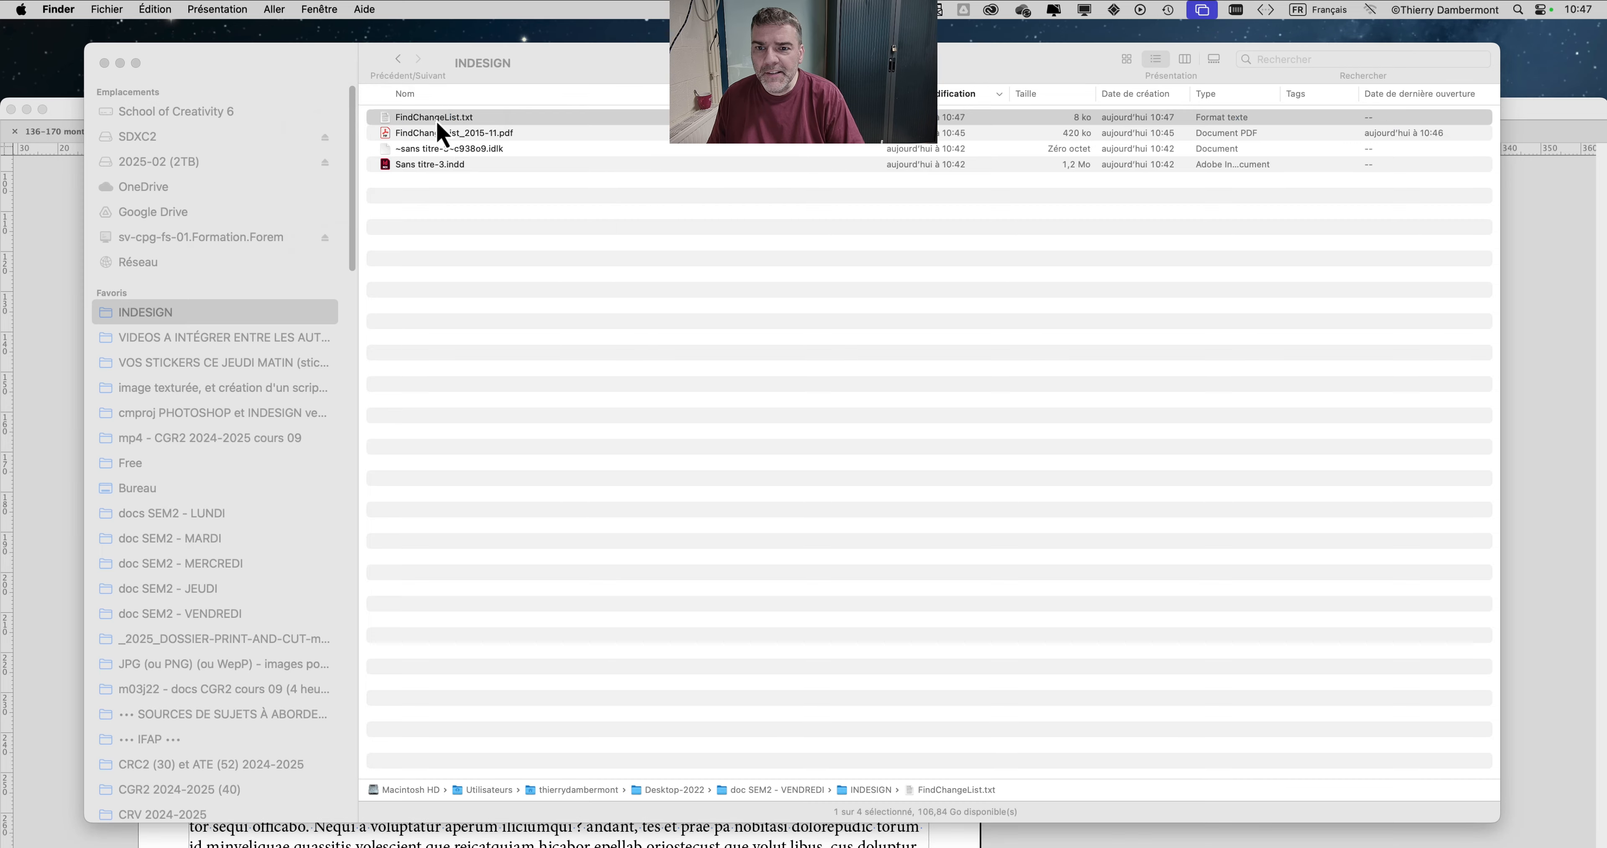
{"action": "left_click_drag", "start_coordinate": [694, 395], "coordinate": [1596, 777]}
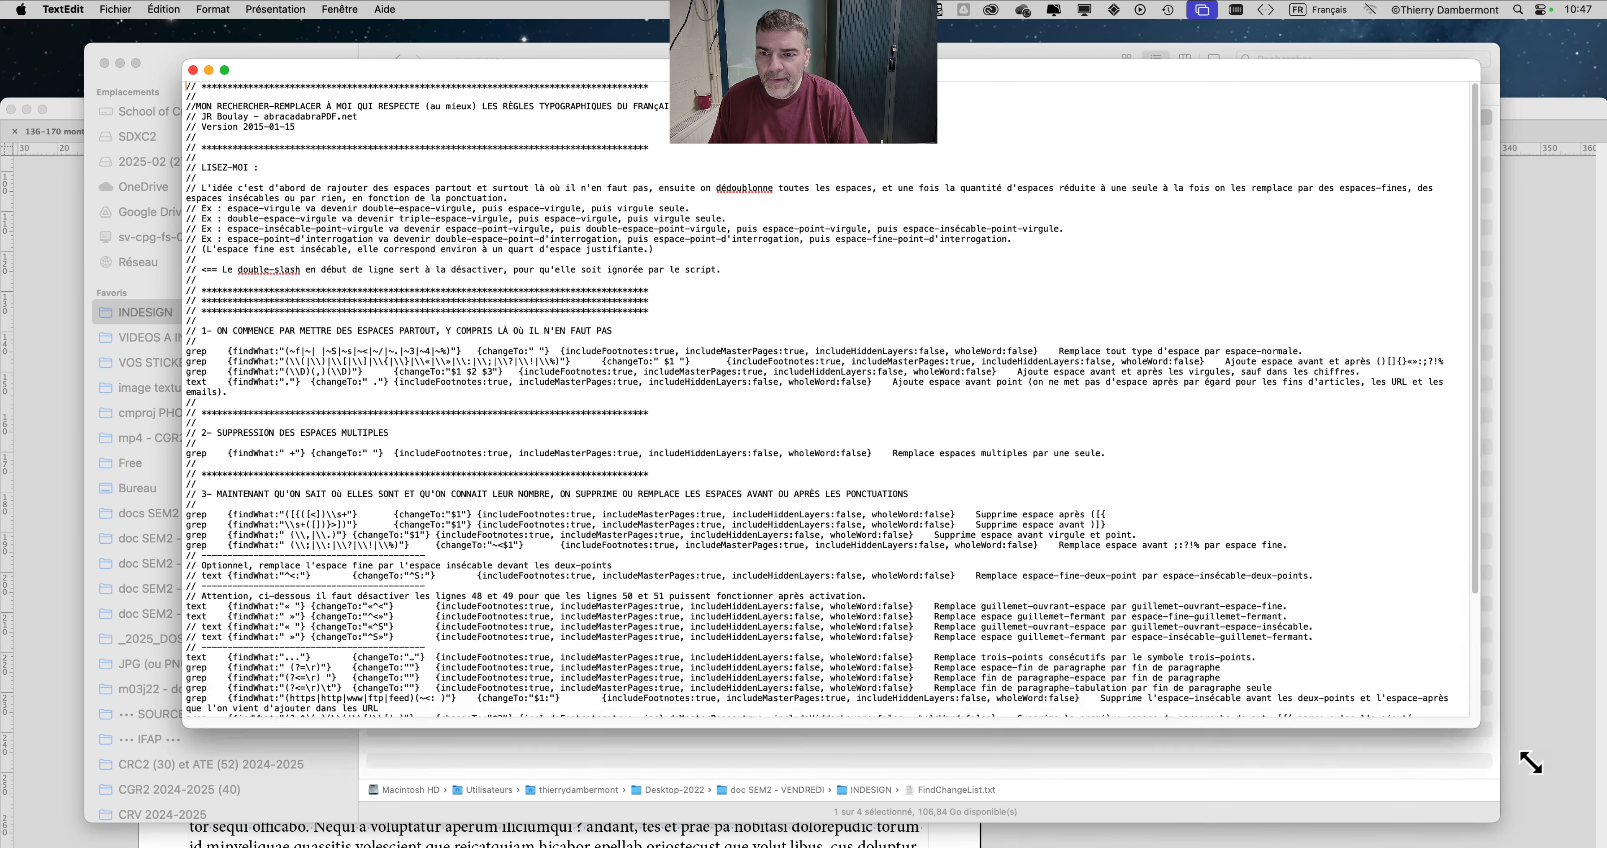
{"action": "scroll", "coordinate": [533, 446], "scroll_direction": "down", "scroll_amount": 3}
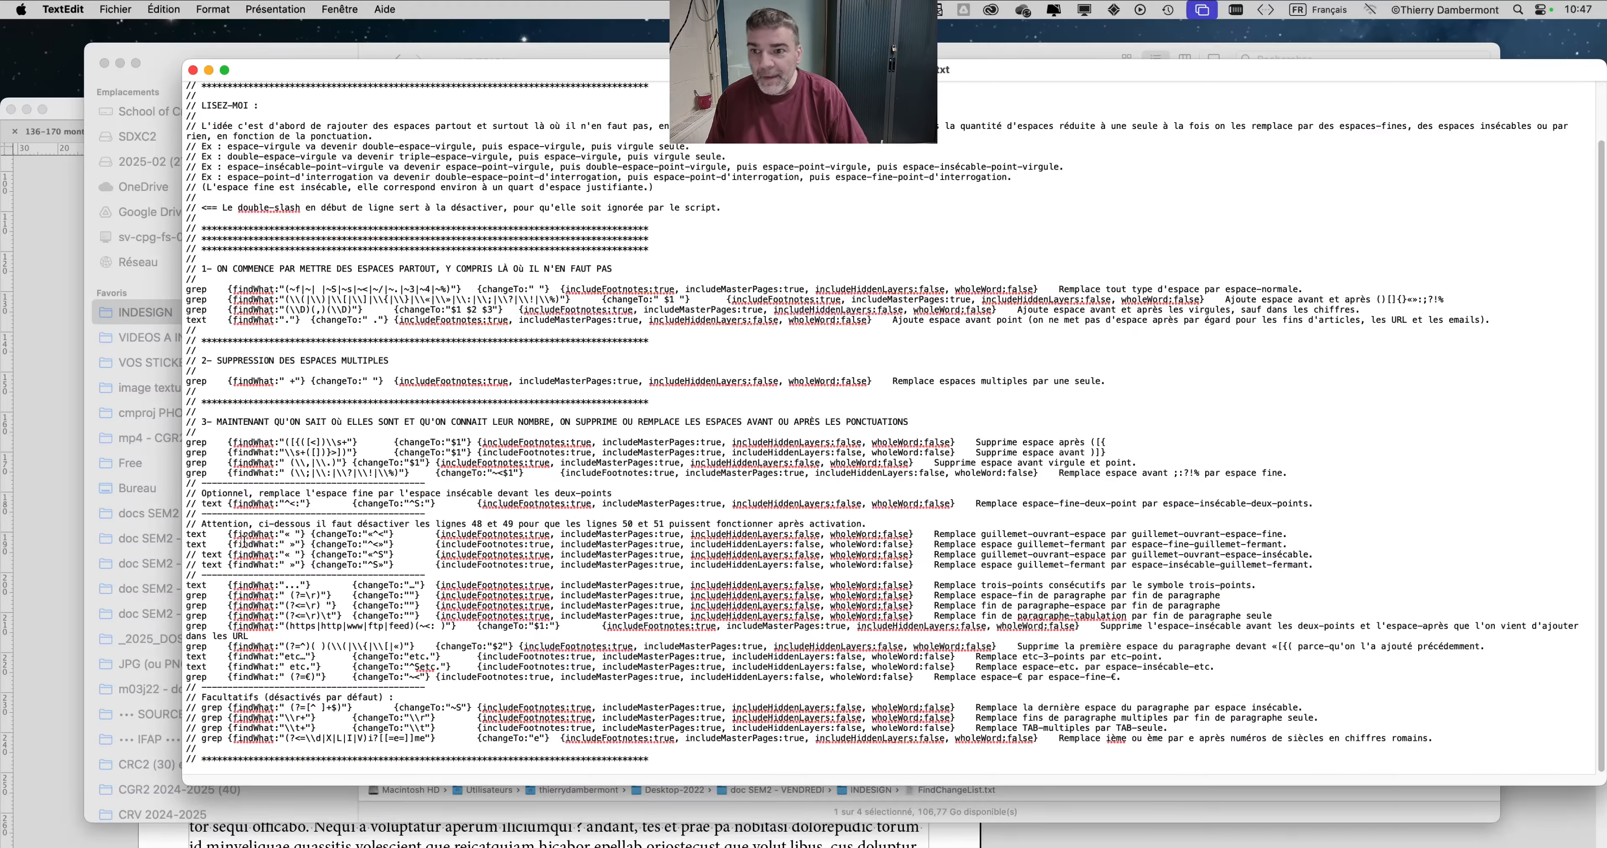
{"action": "left_click", "coordinate": [193, 70]}
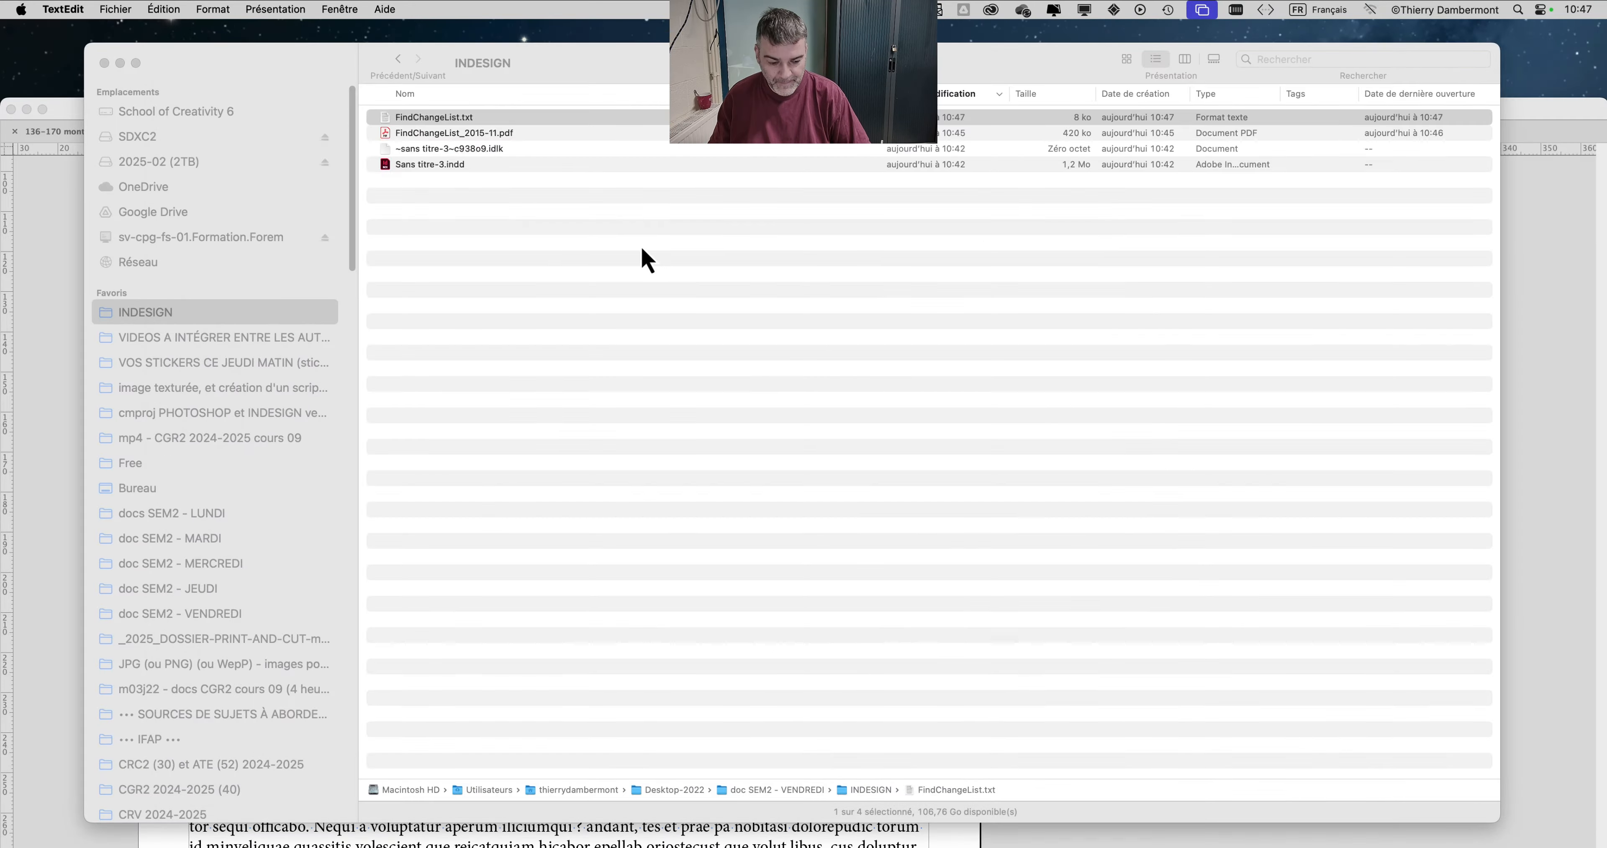
- Switch to InDesign and display the available scripts in the empty area beside the page
{"action": "key", "text": "super+Tab"}
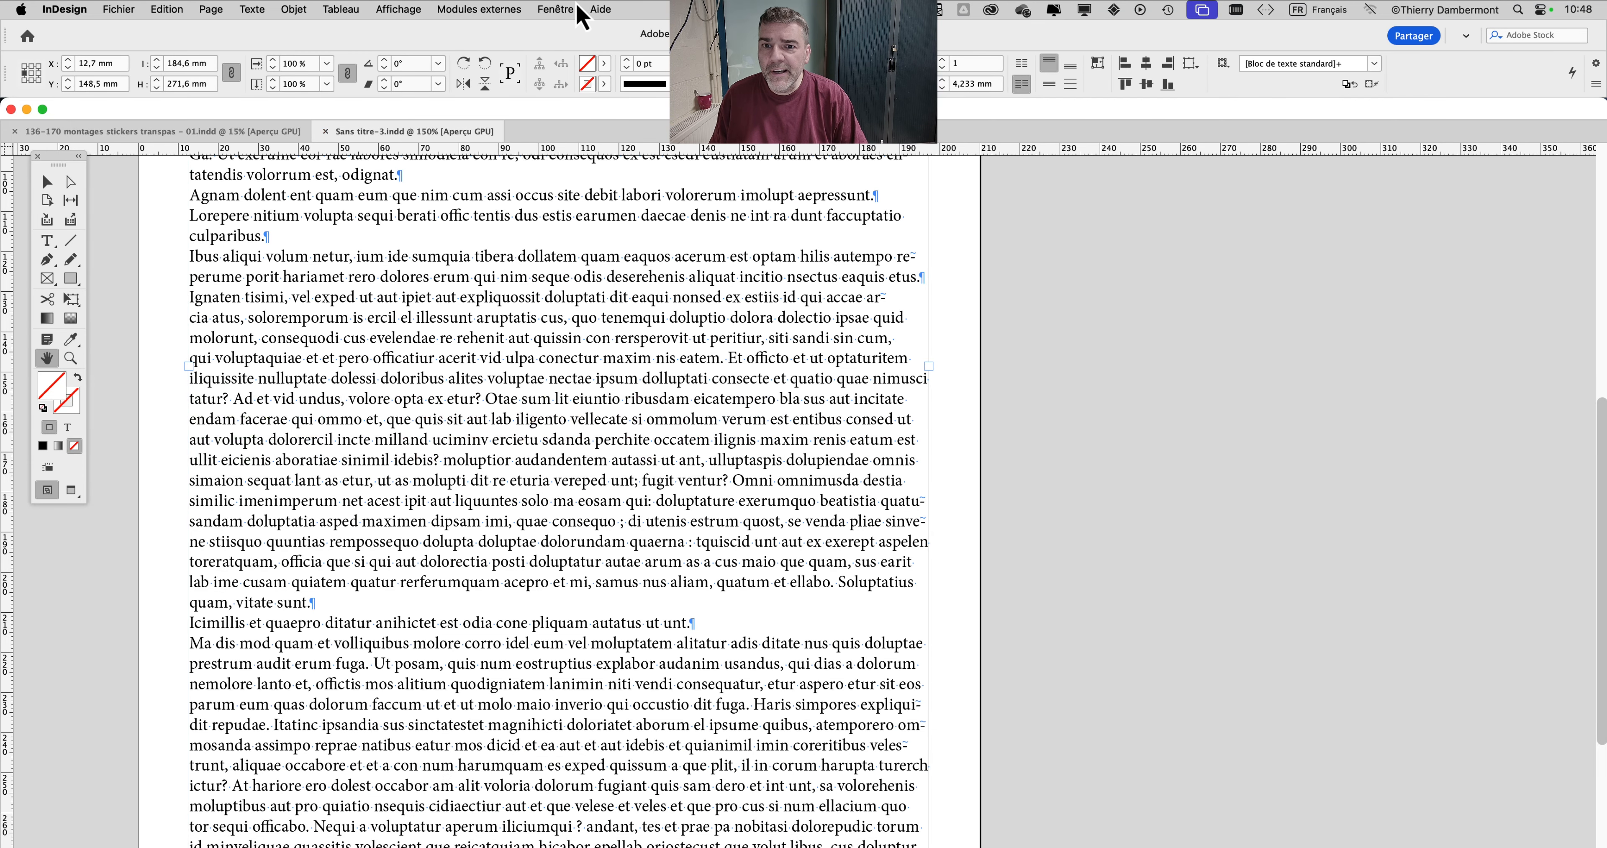
{"action": "left_click", "coordinate": [554, 9]}
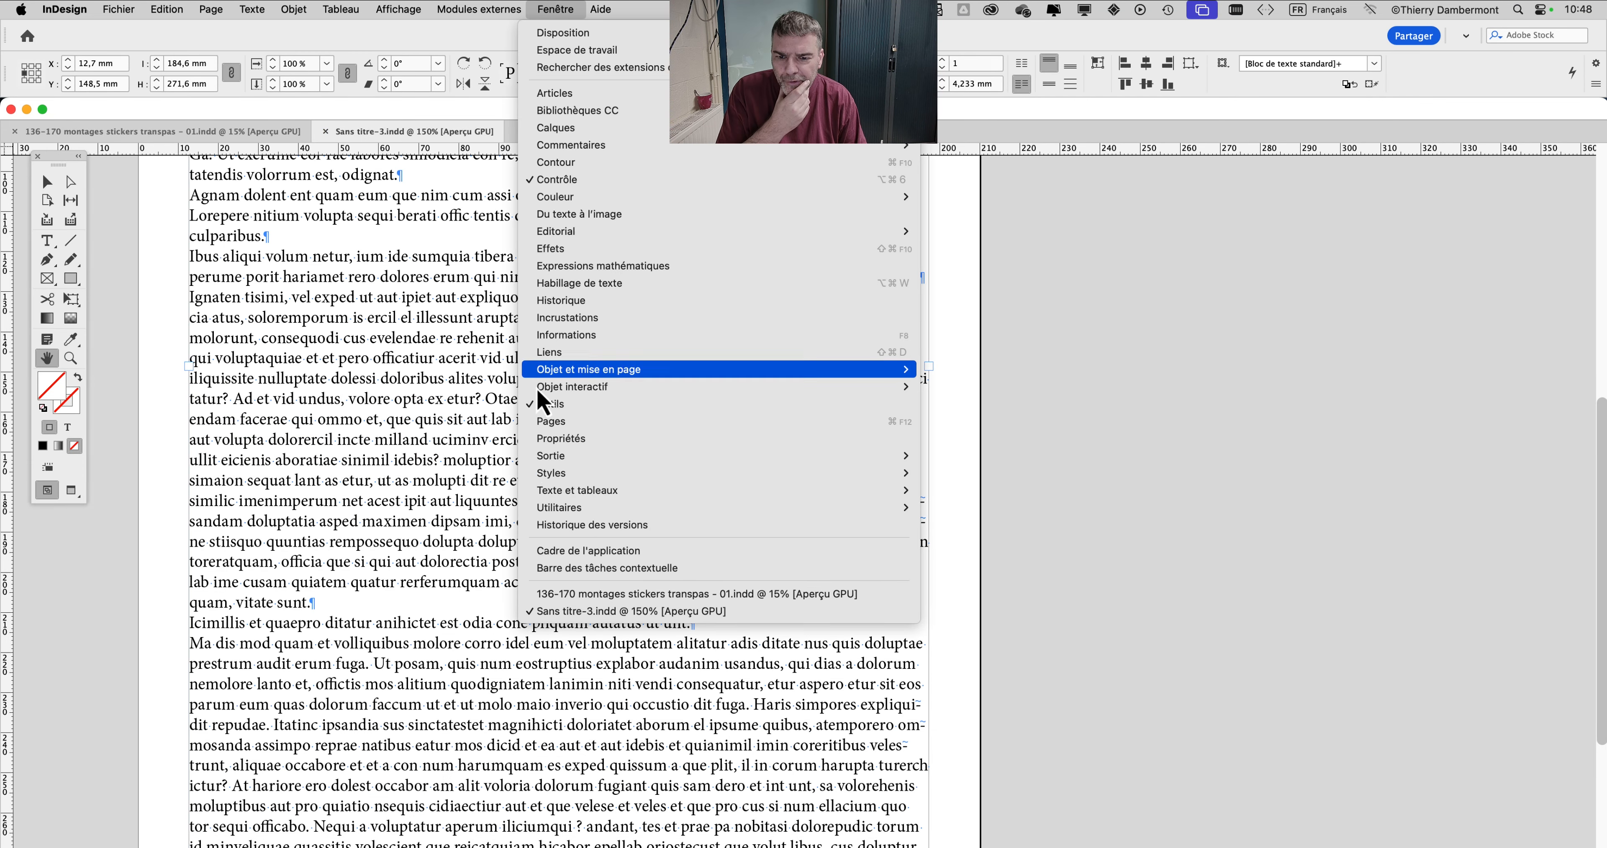
{"action": "mouse_move", "coordinate": [563, 521]}
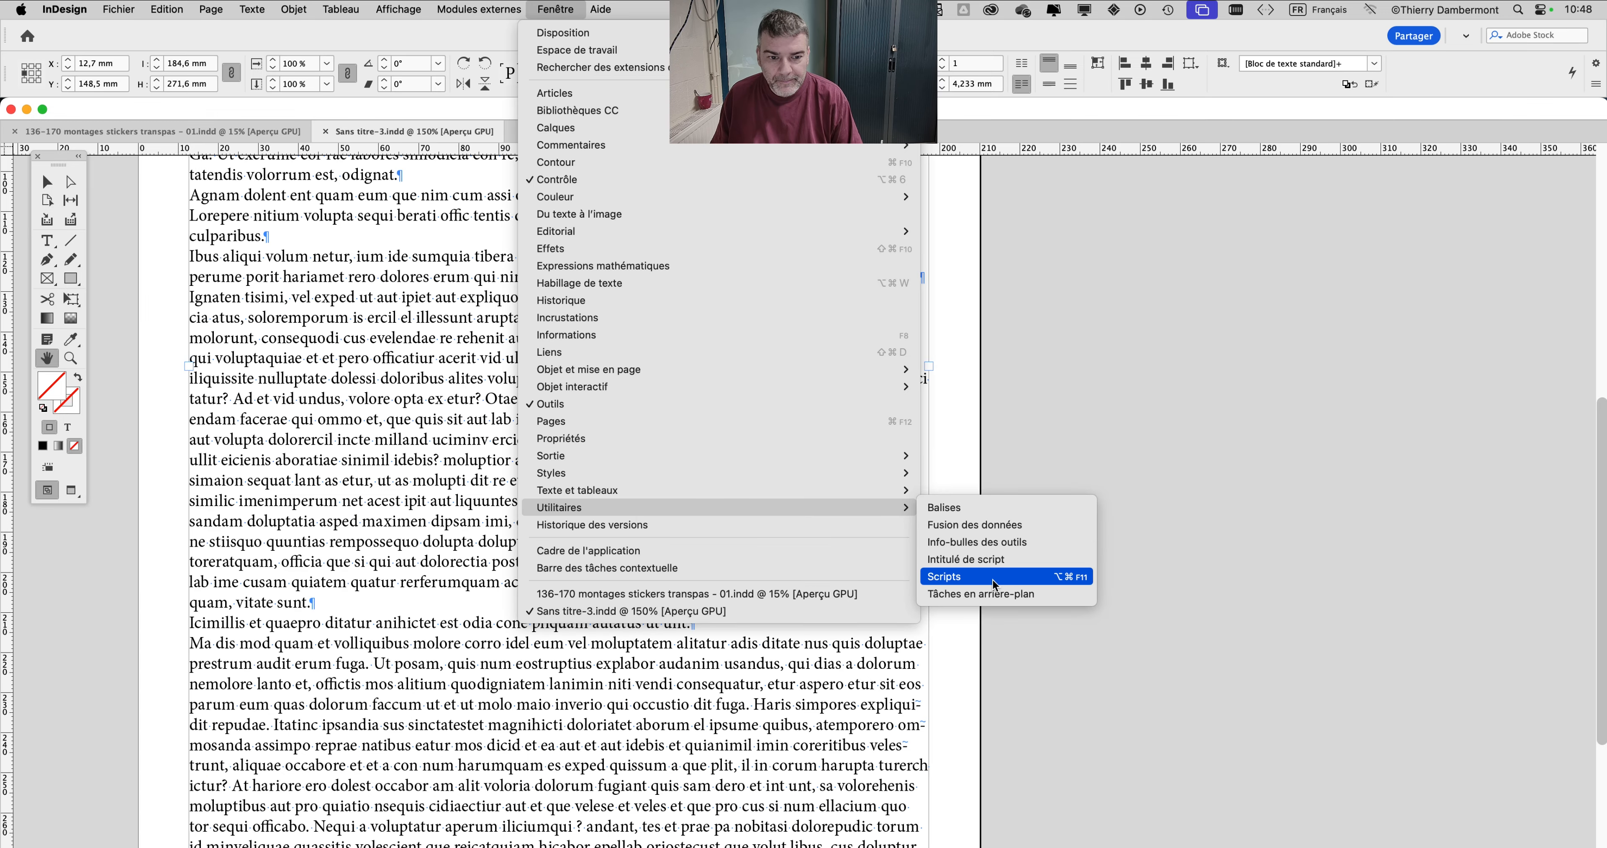
{"action": "left_click", "coordinate": [993, 579]}
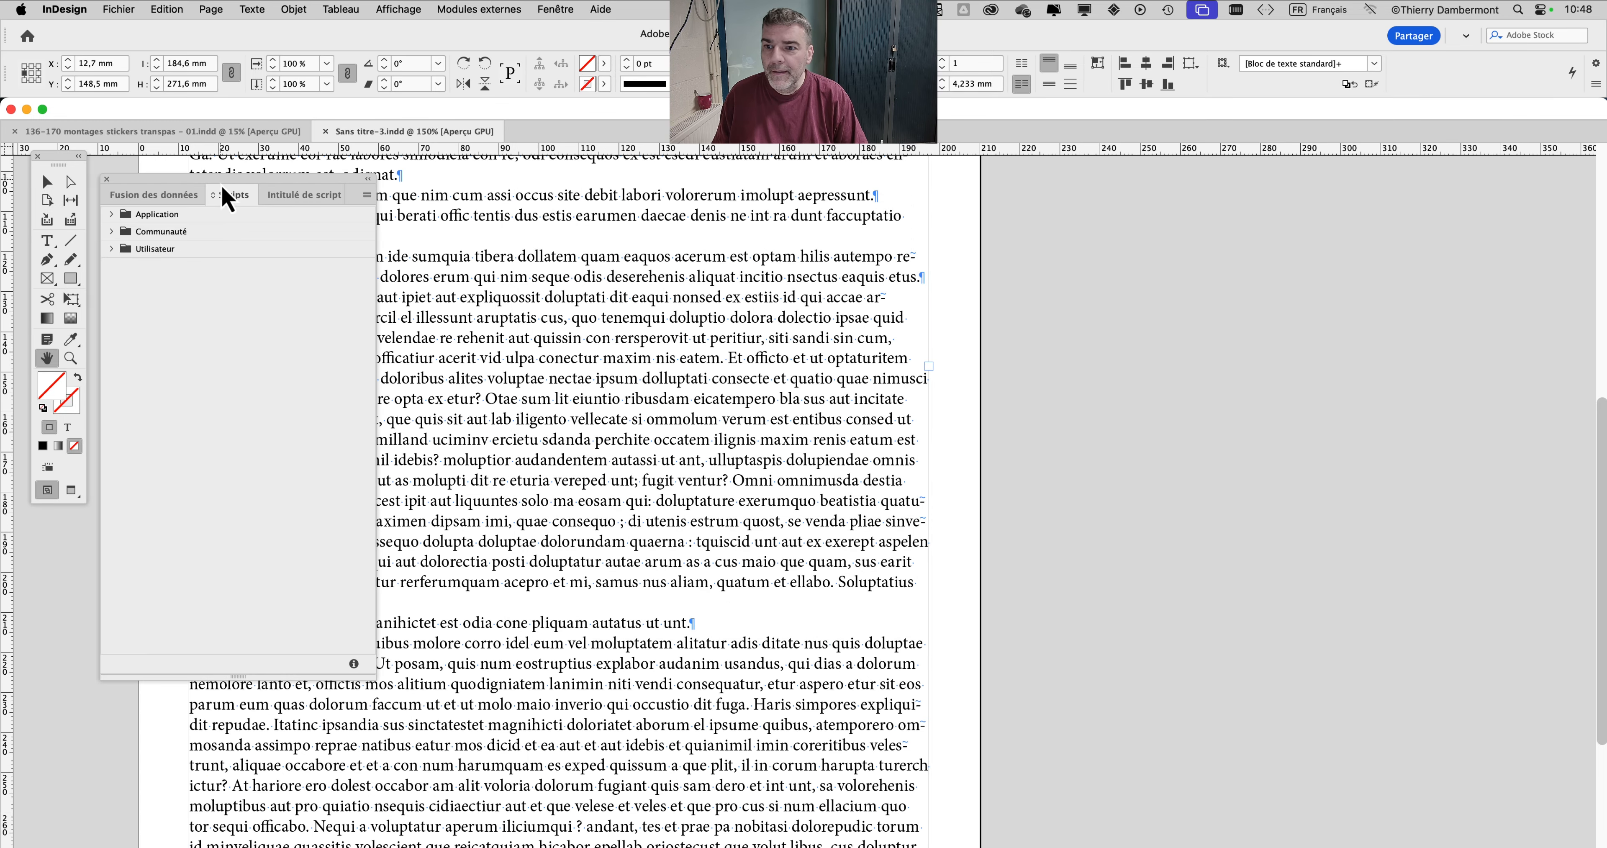
{"action": "left_click_drag", "start_coordinate": [225, 198], "coordinate": [1164, 157]}
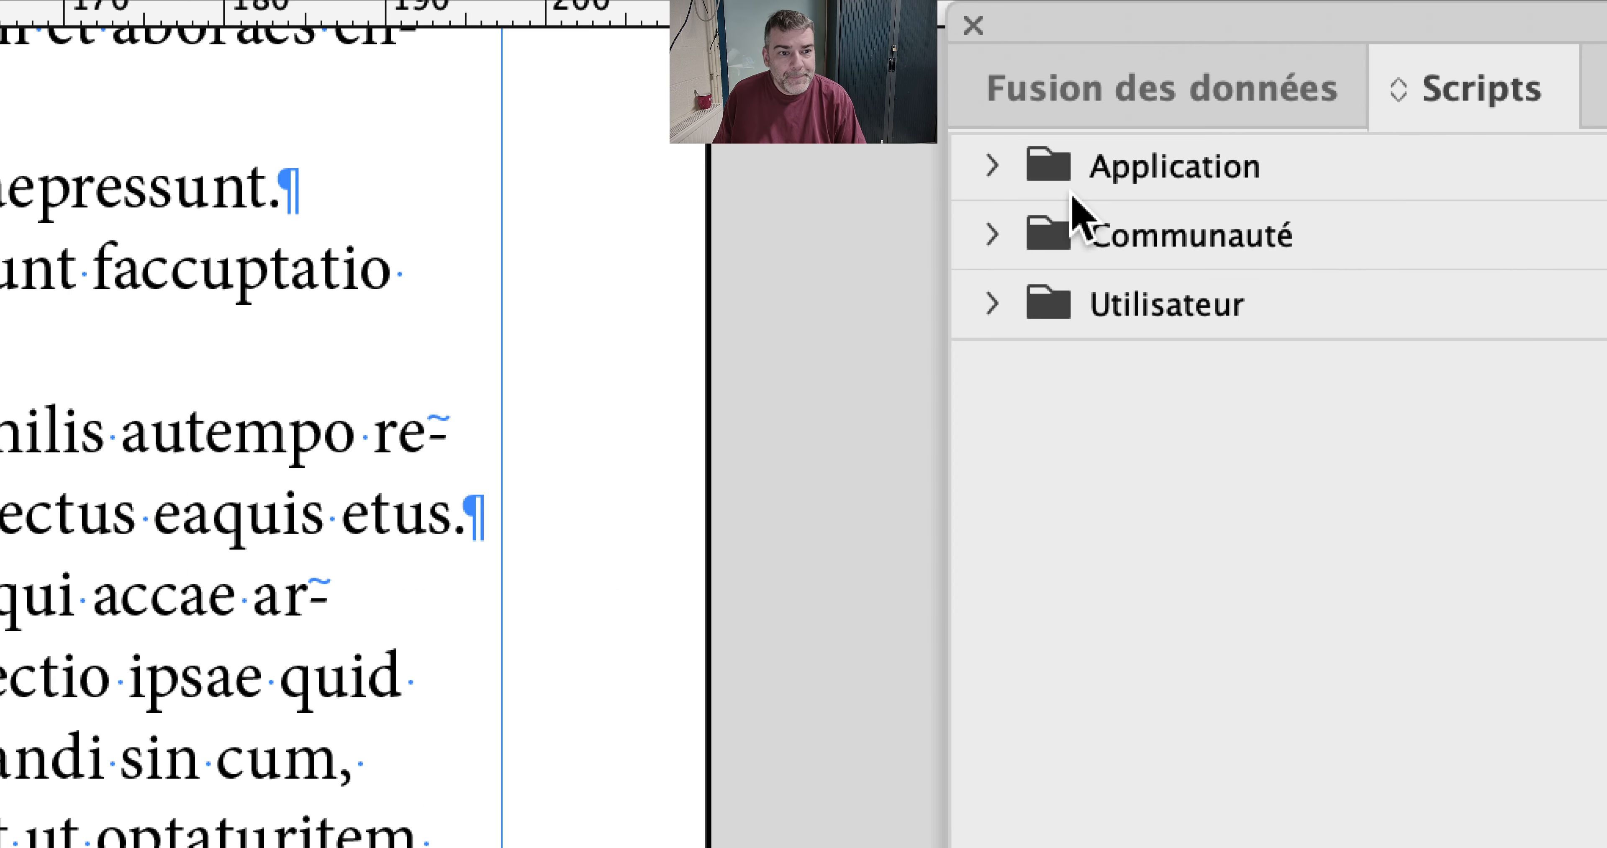
- Expand the Application scripts down to Samples > JavaScript so that FindChangeByList.jsx and the FindChangeSupport folder can be reached
{"action": "left_click", "coordinate": [993, 165]}
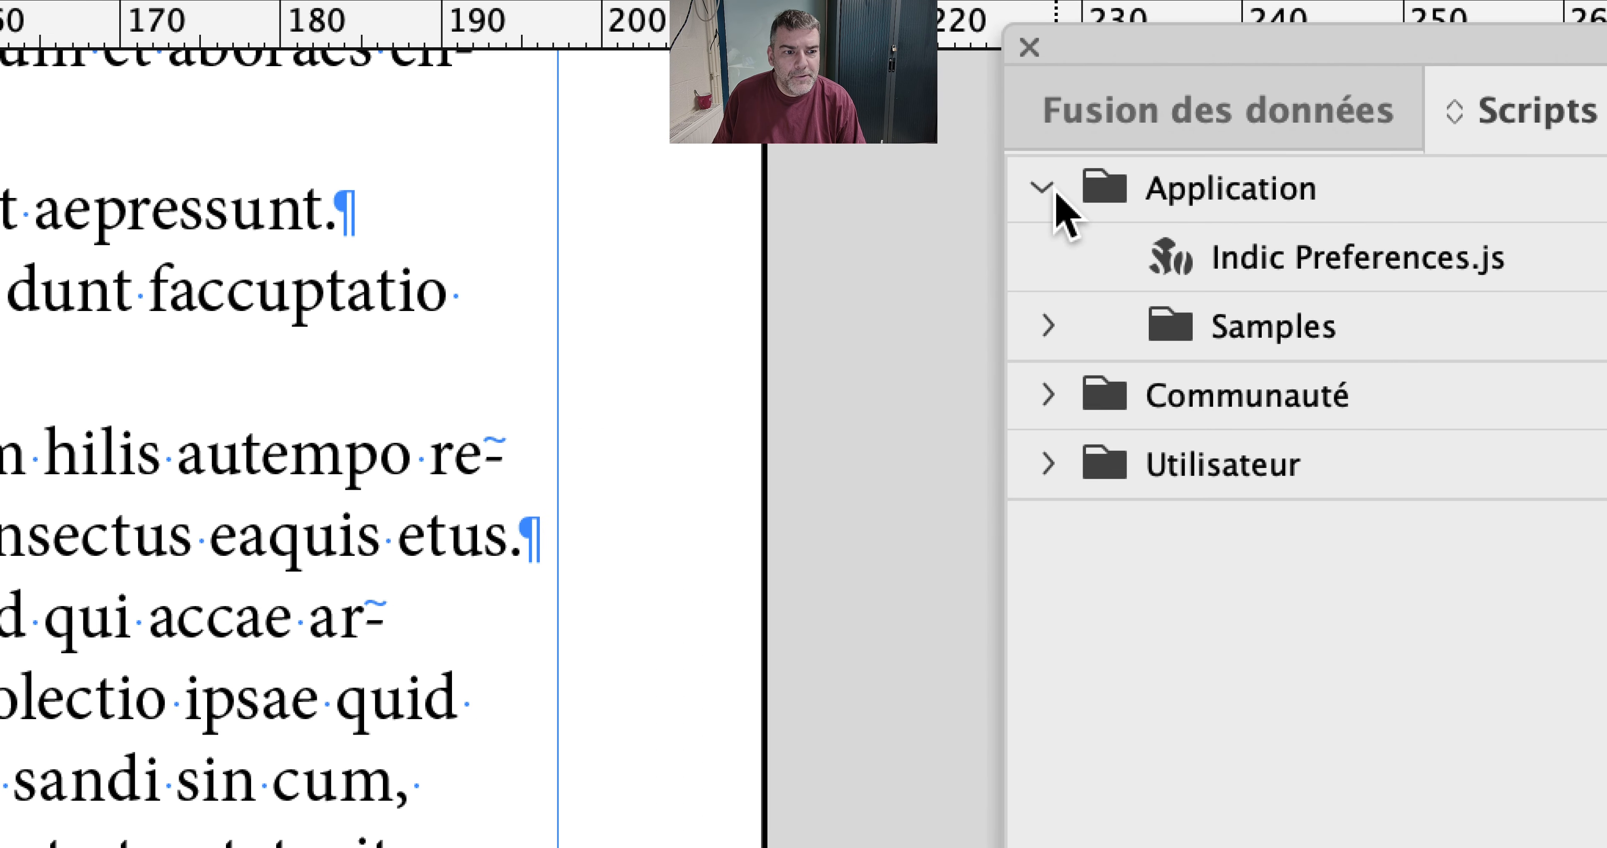
{"action": "left_click", "coordinate": [1049, 324]}
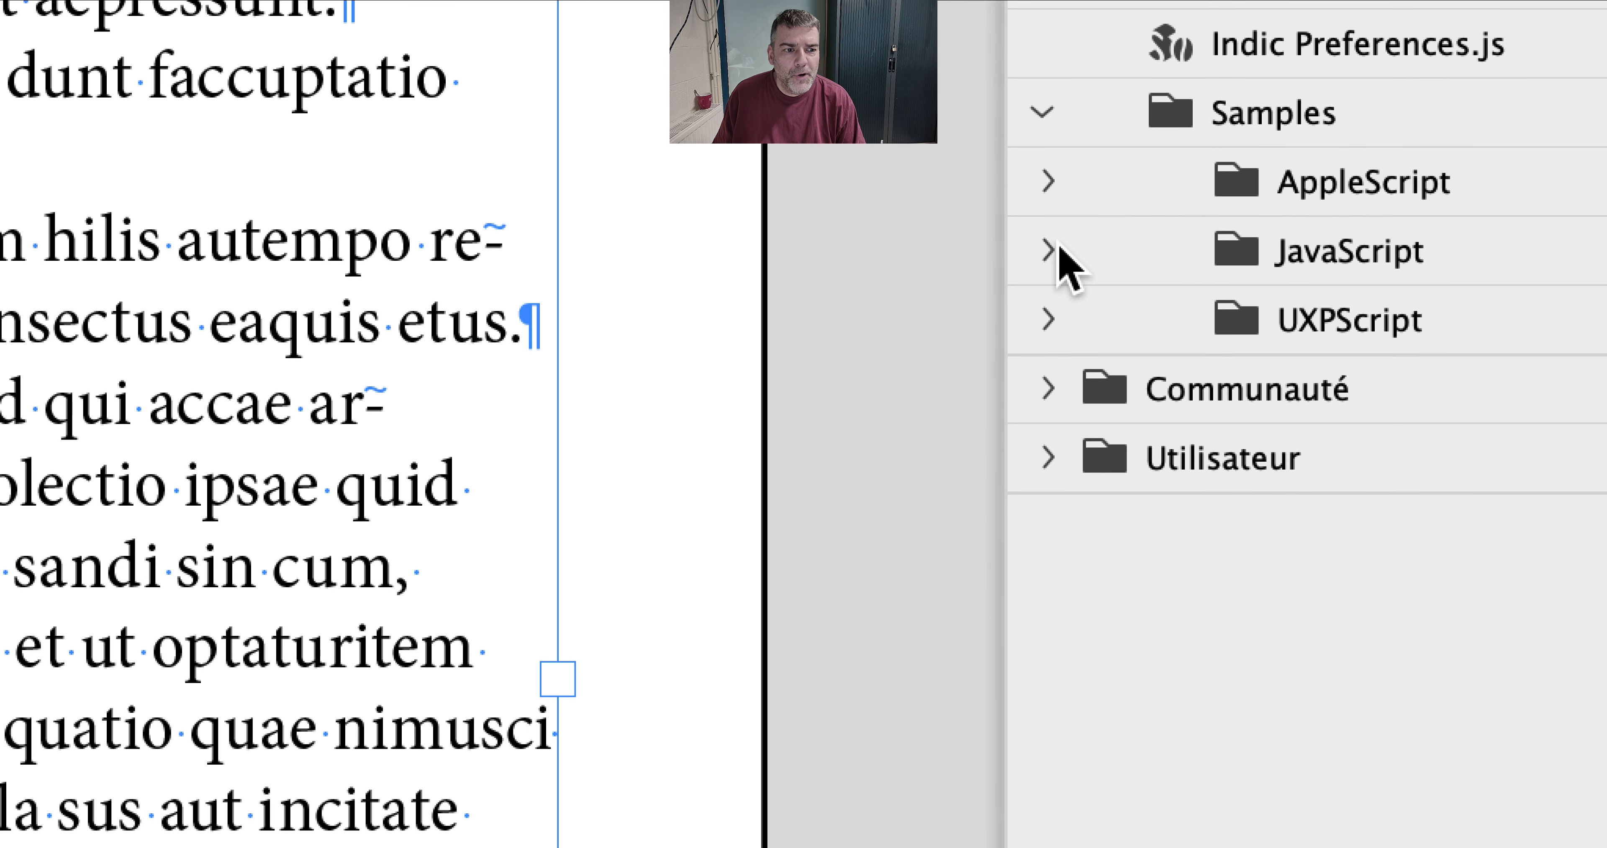
{"action": "left_click", "coordinate": [1051, 248]}
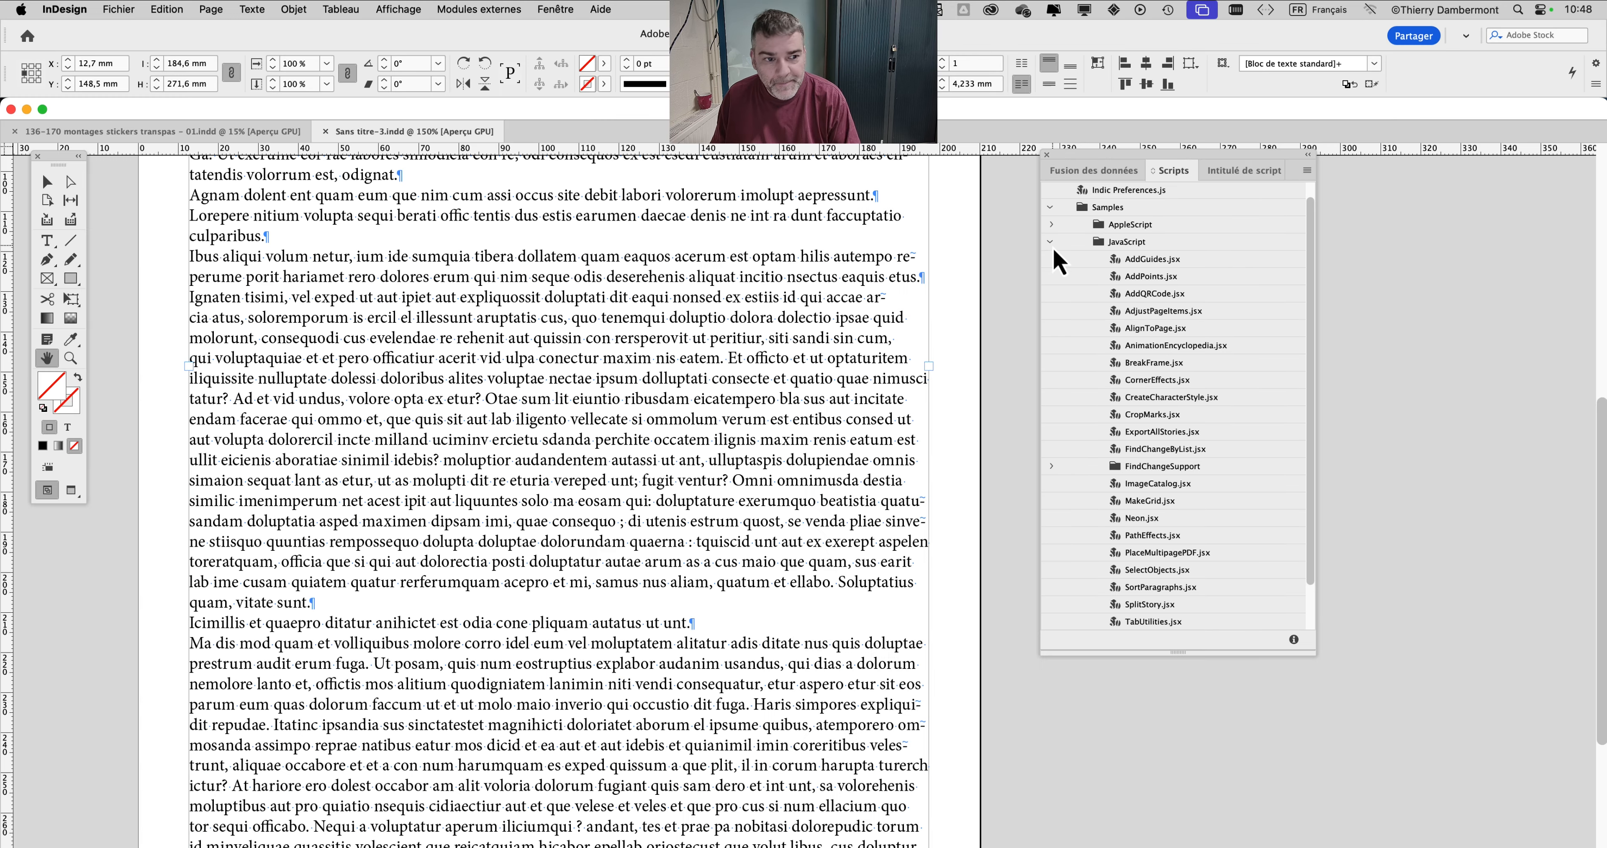
{"action": "left_click_drag", "start_coordinate": [1150, 153], "coordinate": [1131, 115]}
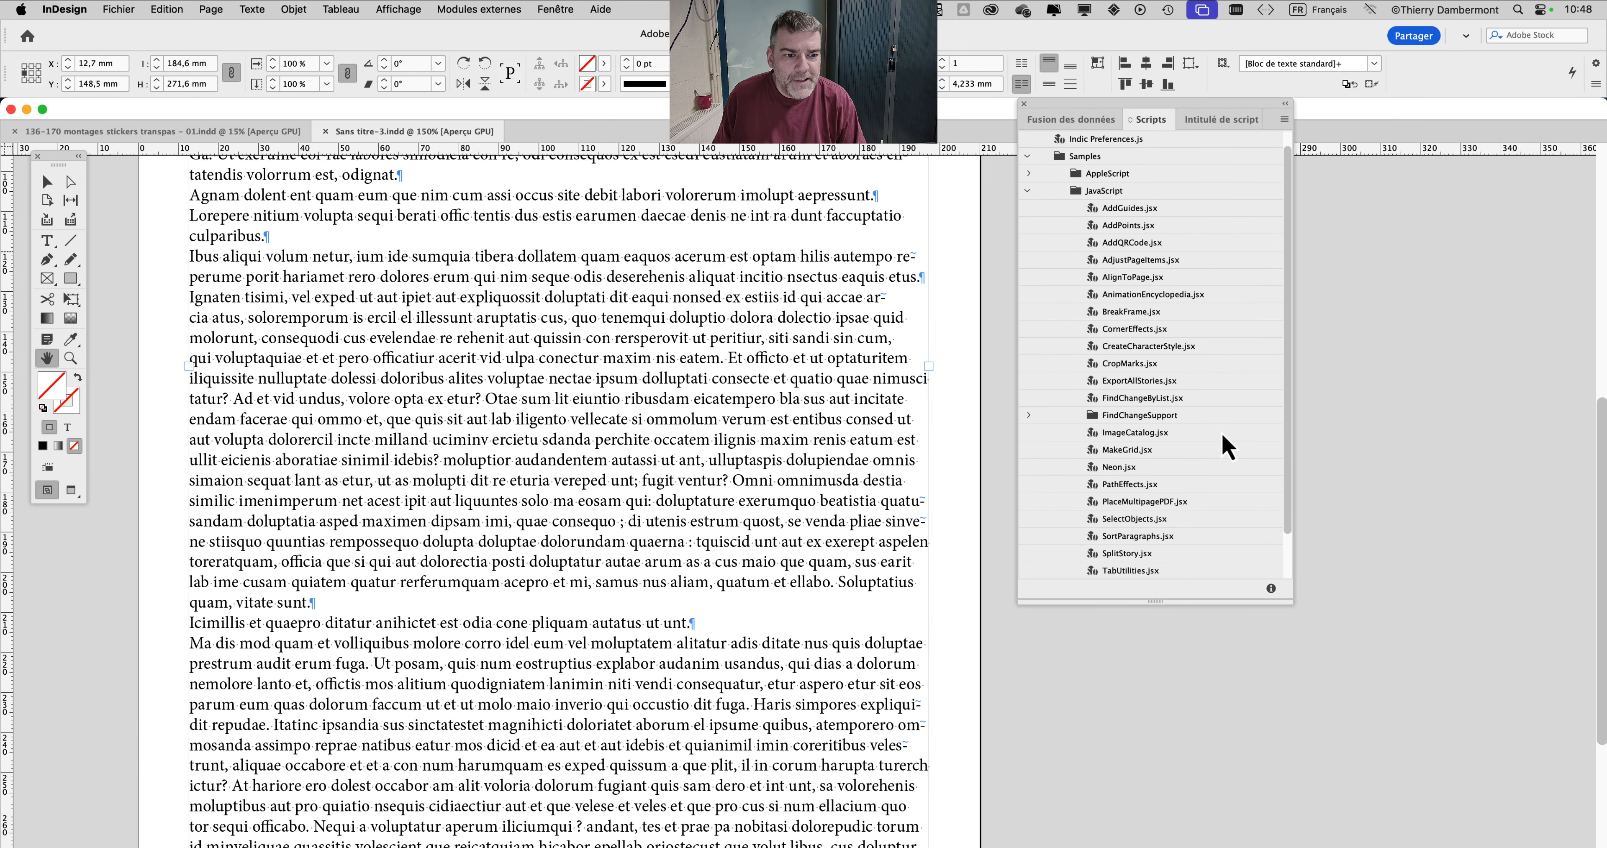
- Enlarge the scripts list, then try to run FindChangeByList.jsx with the text frame selected at 100% zoom
{"action": "left_click_drag", "start_coordinate": [1297, 607], "coordinate": [1359, 807]}
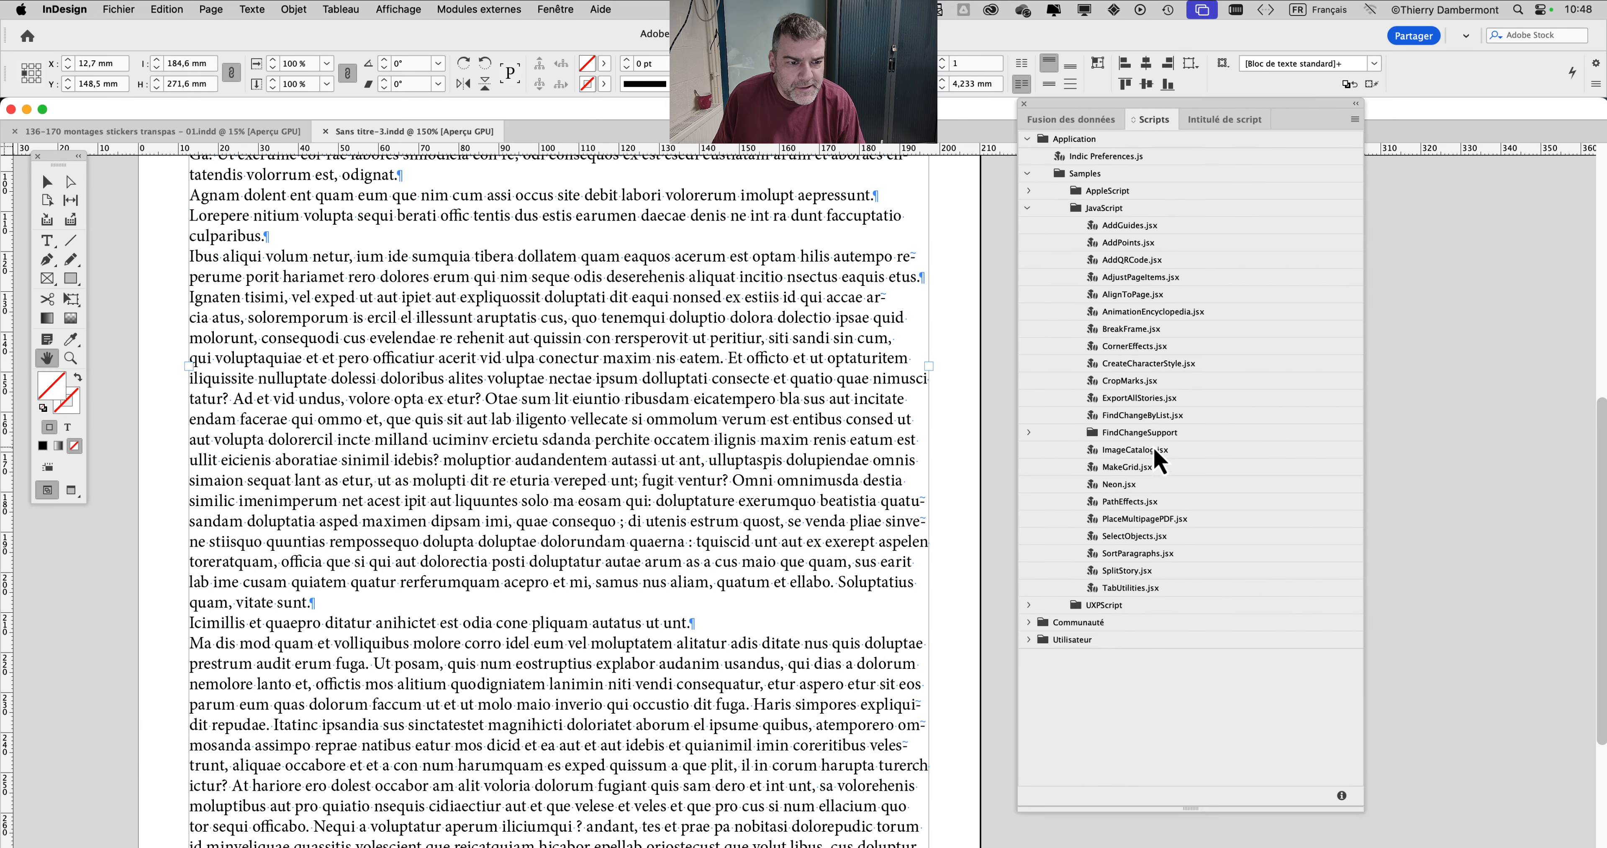
{"action": "left_click", "coordinate": [1135, 419]}
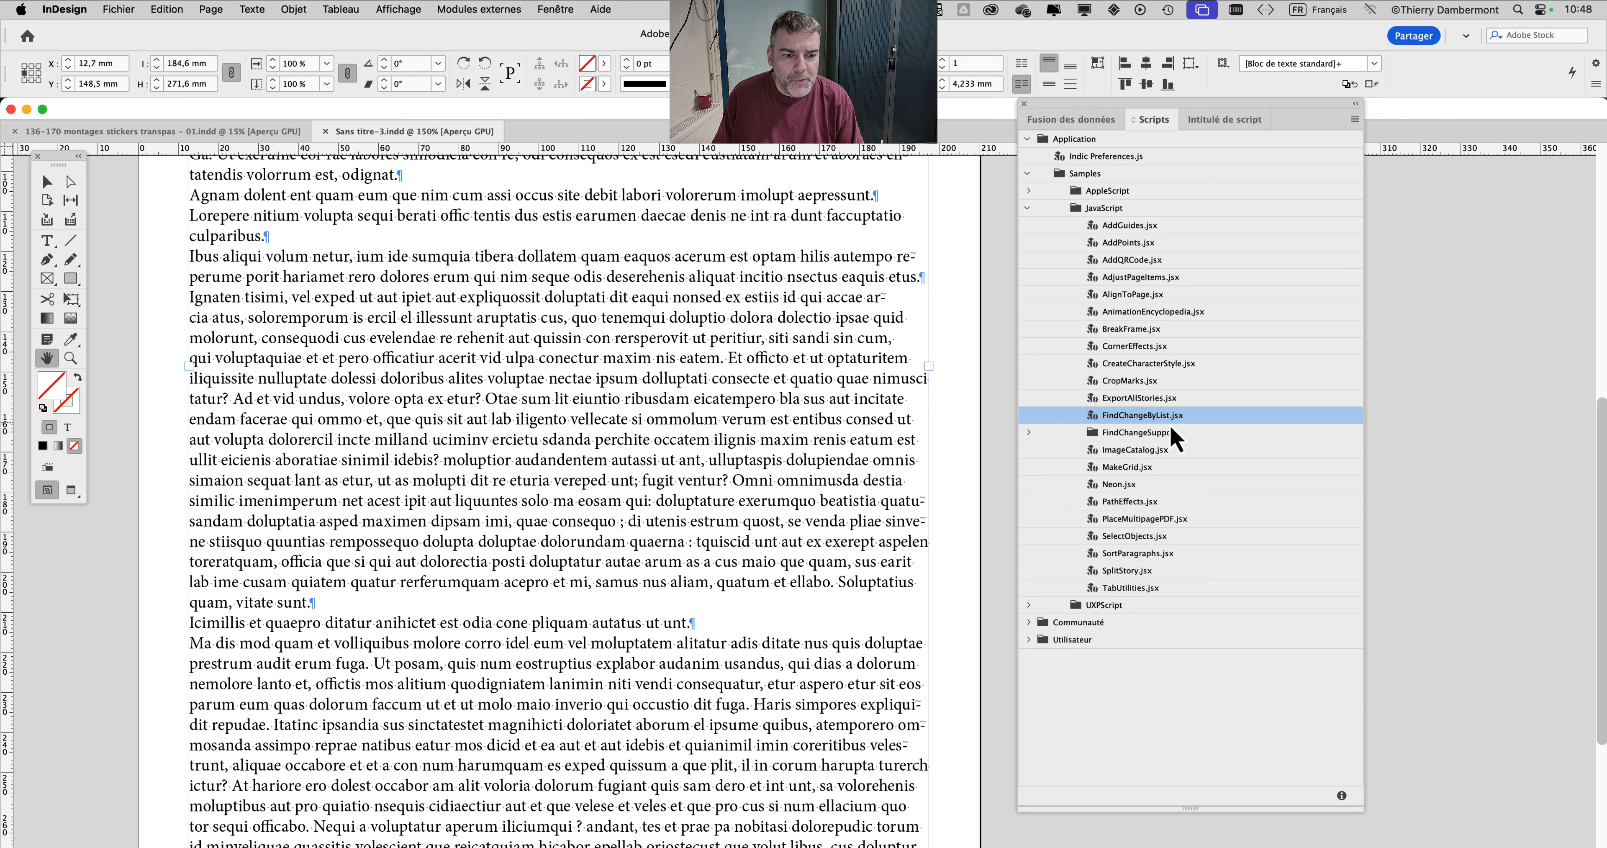
{"action": "left_click", "coordinate": [47, 183]}
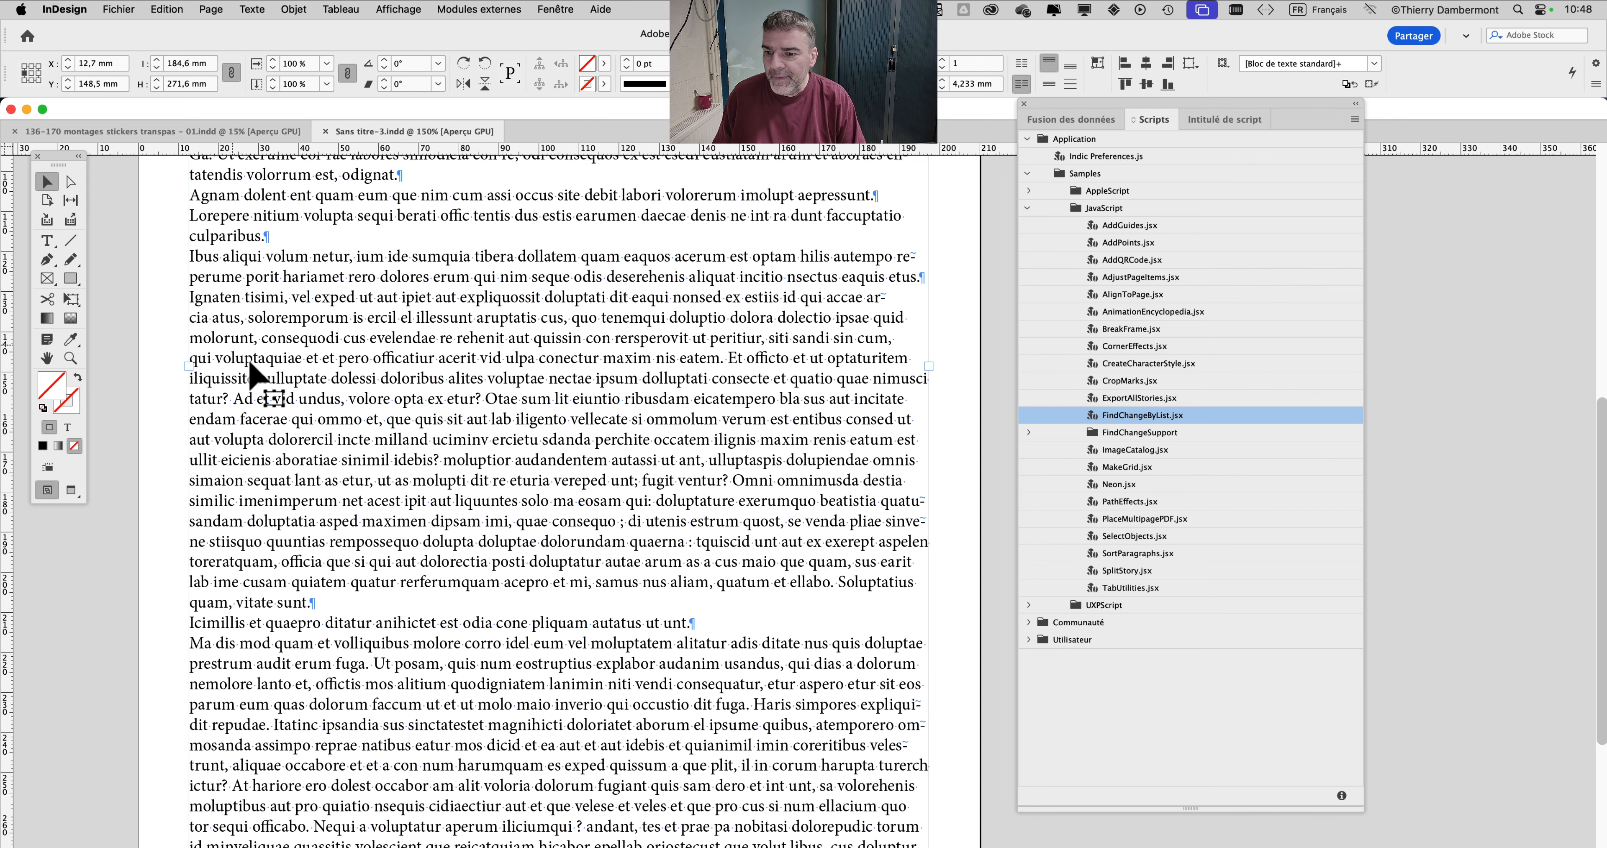
{"action": "key", "text": "super+1"}
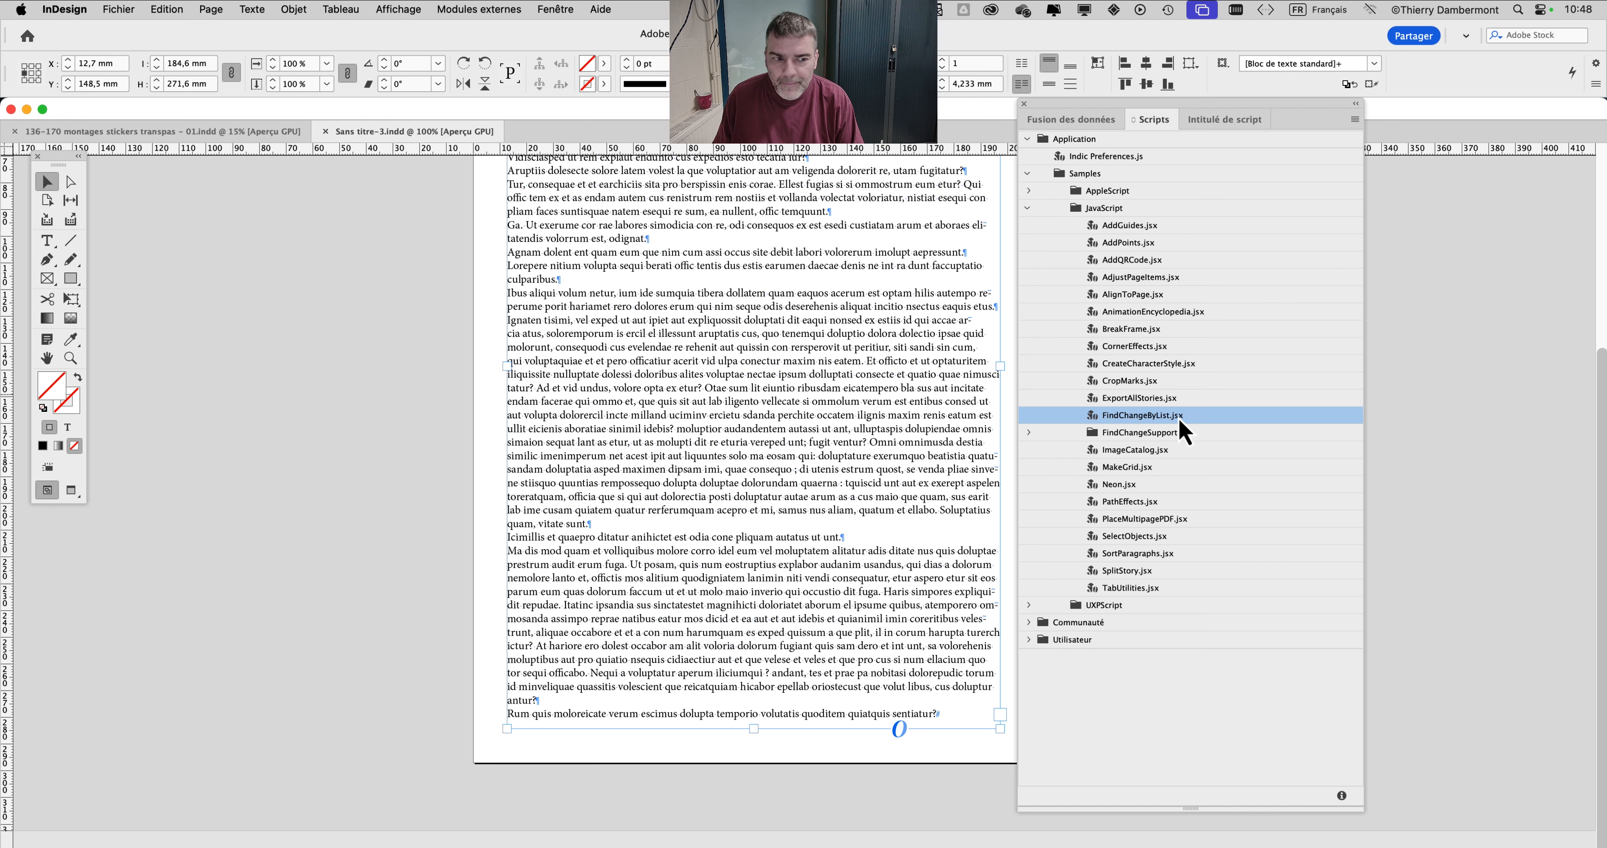
{"action": "right_click", "coordinate": [1154, 419]}
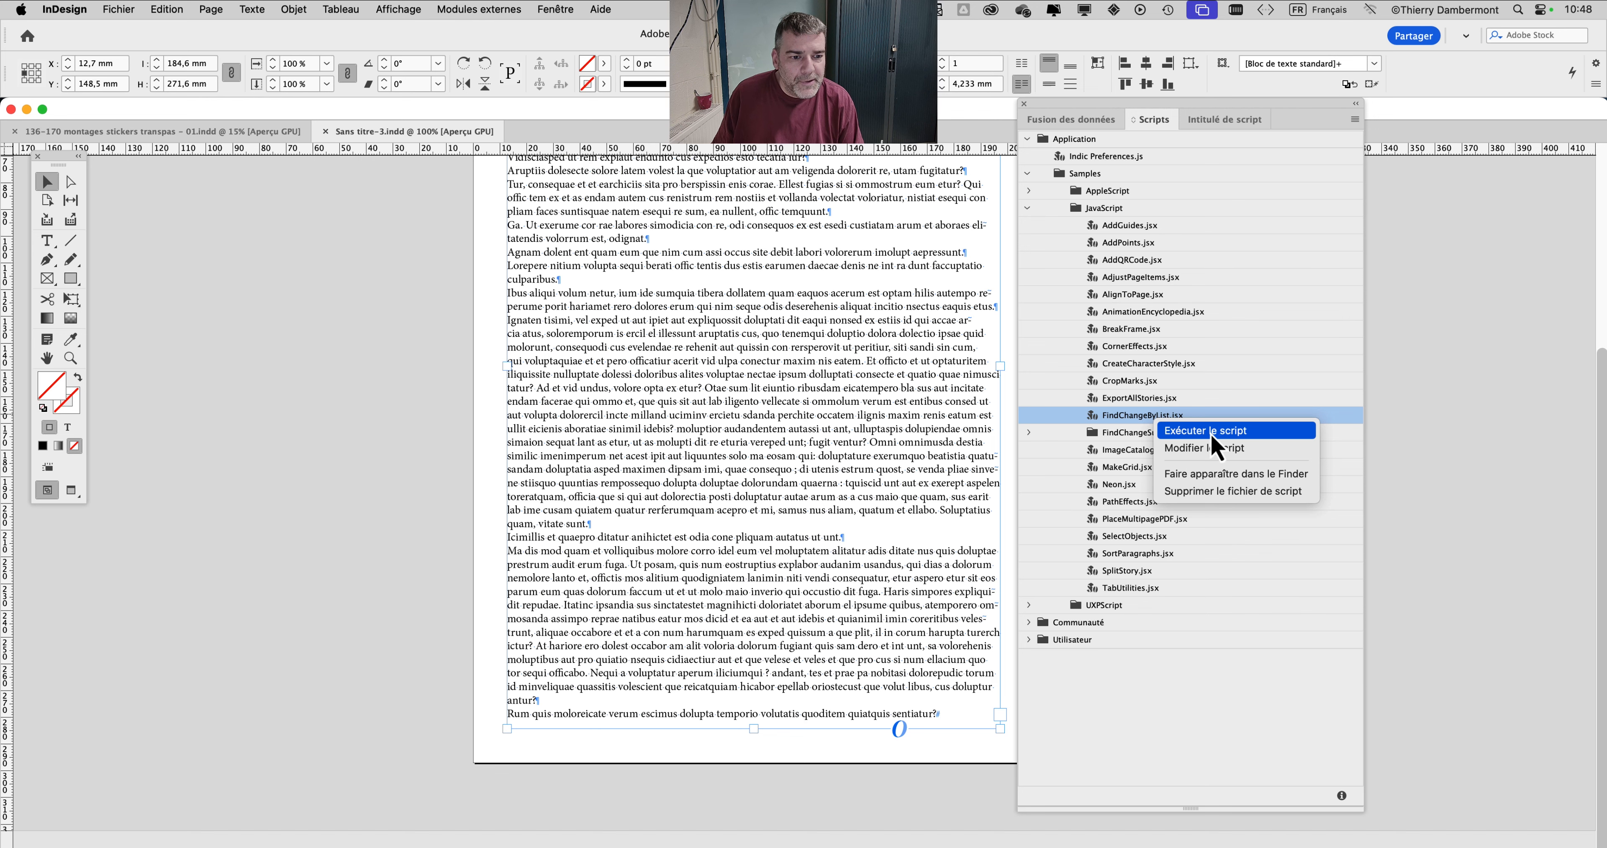
{"action": "left_click", "coordinate": [1179, 429]}
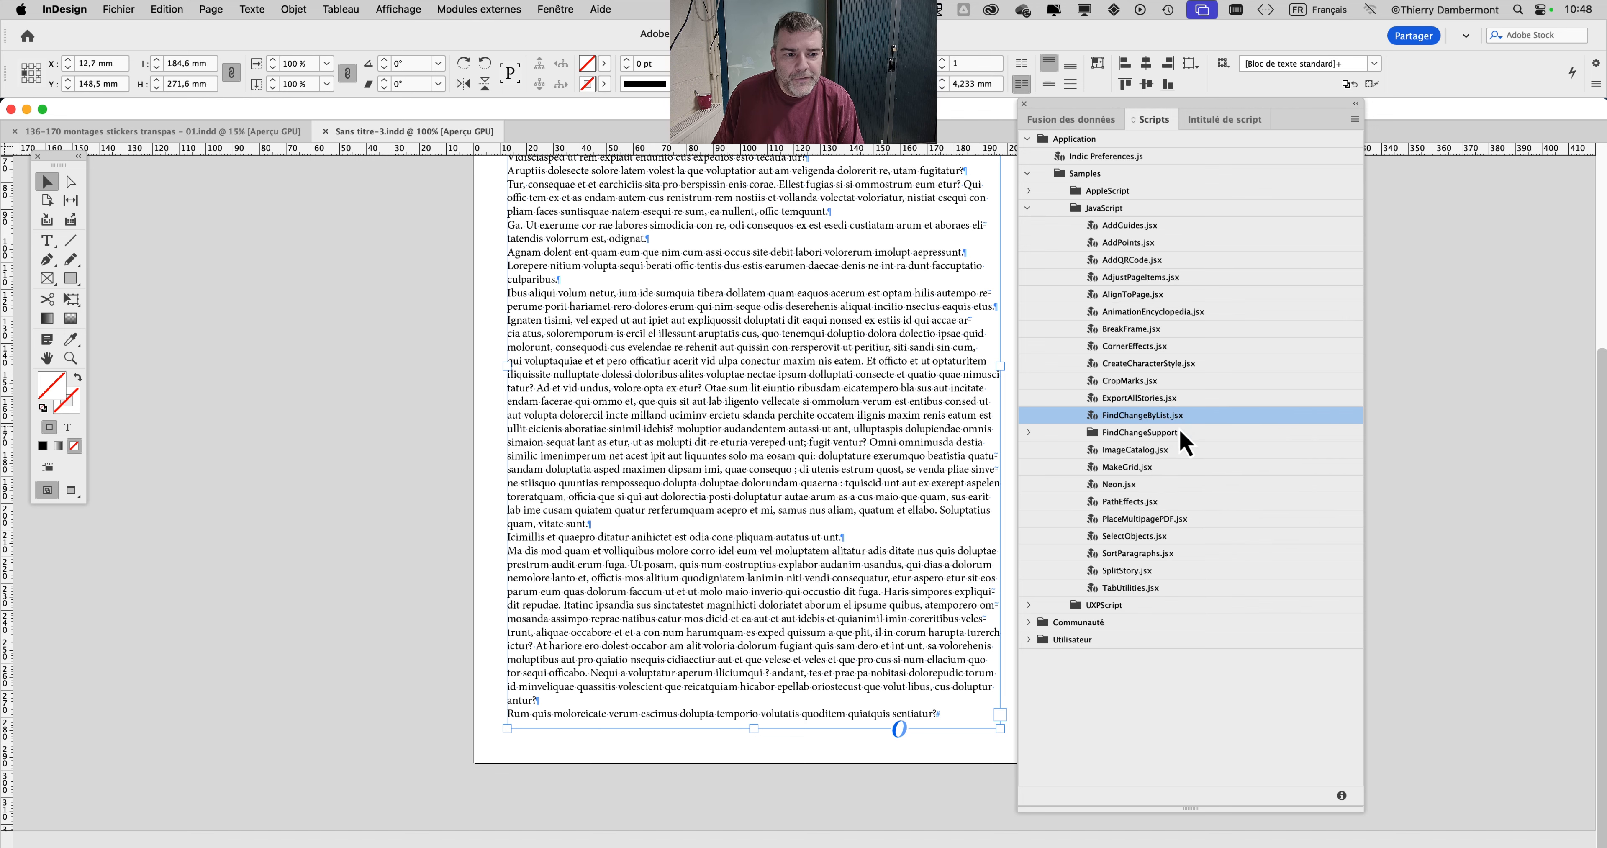
- Select the whole text, start FindChangeByList.jsx to view its Search Range options, and cancel the script
{"action": "left_click", "coordinate": [47, 241]}
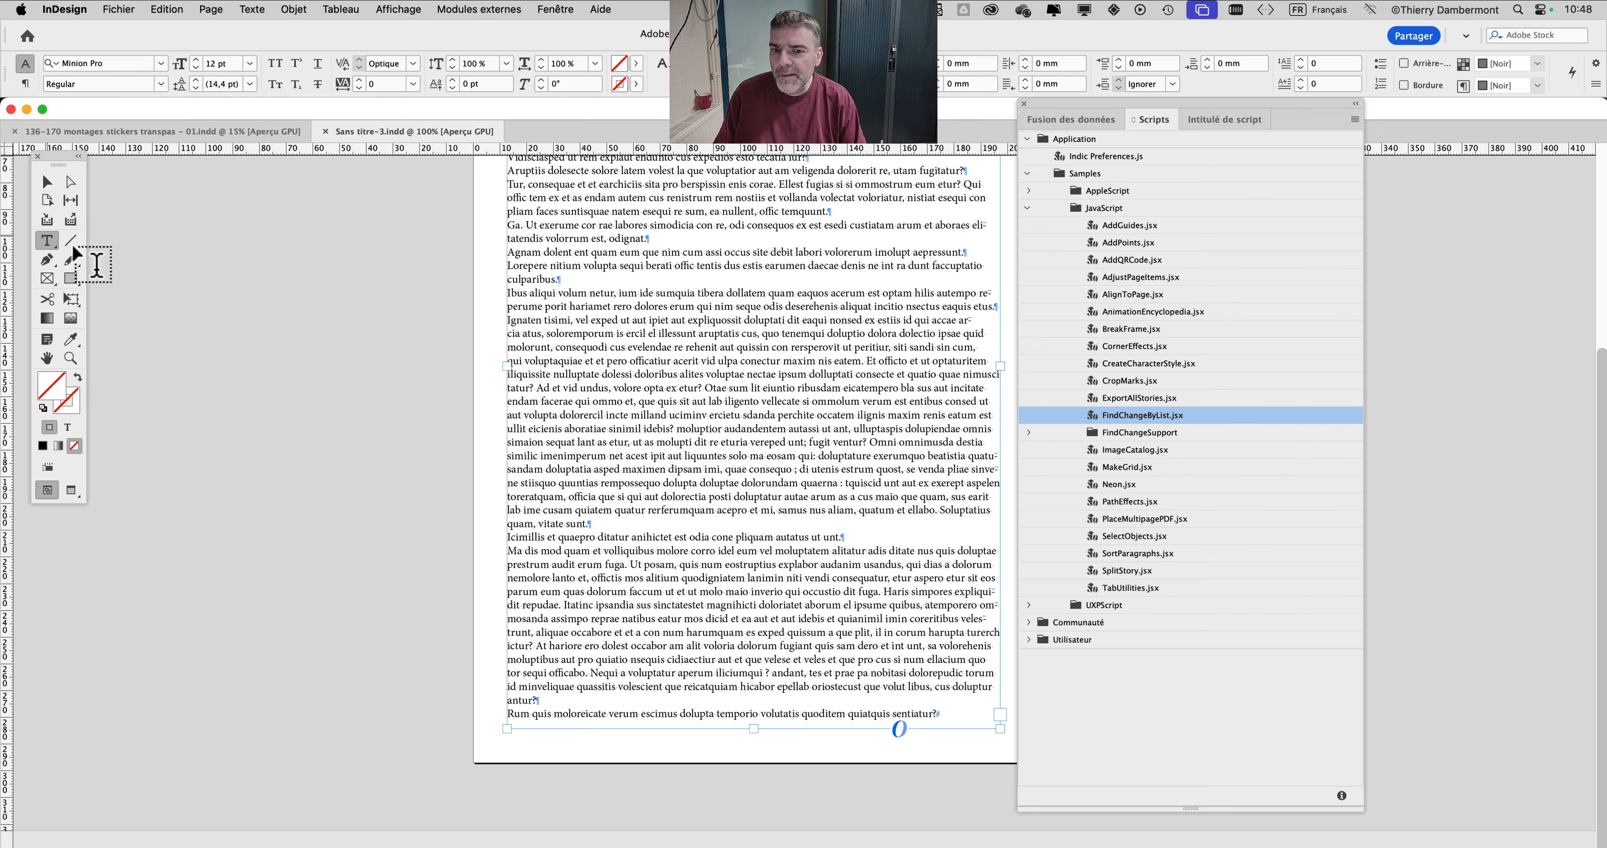
{"action": "left_click", "coordinate": [741, 334]}
{"action": "key", "text": "super+a"}
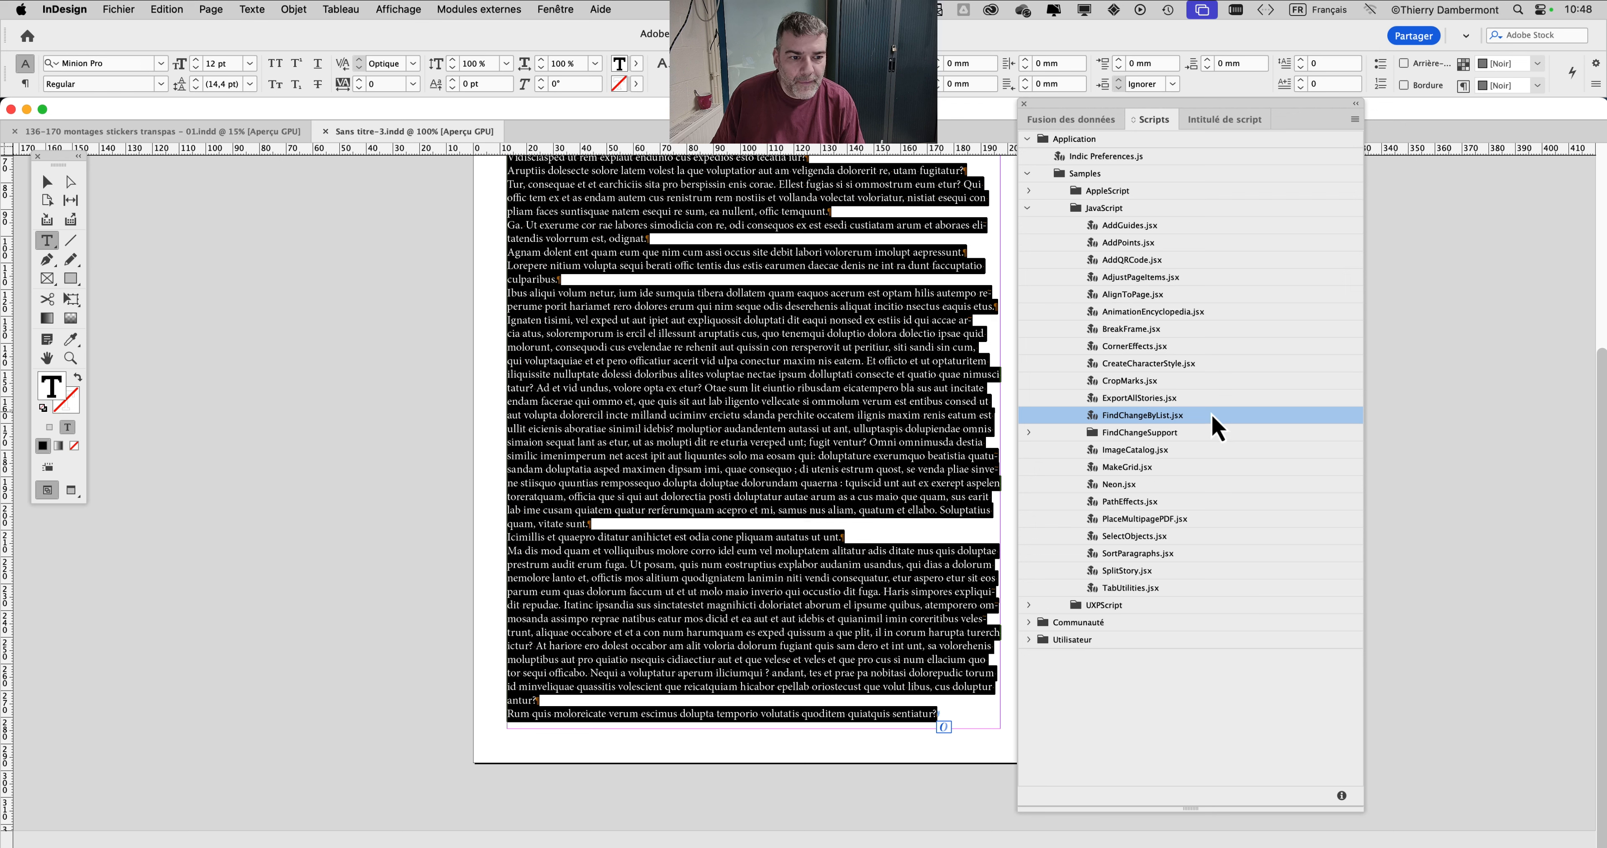
{"action": "right_click", "coordinate": [1211, 415]}
{"action": "left_click", "coordinate": [1248, 432]}
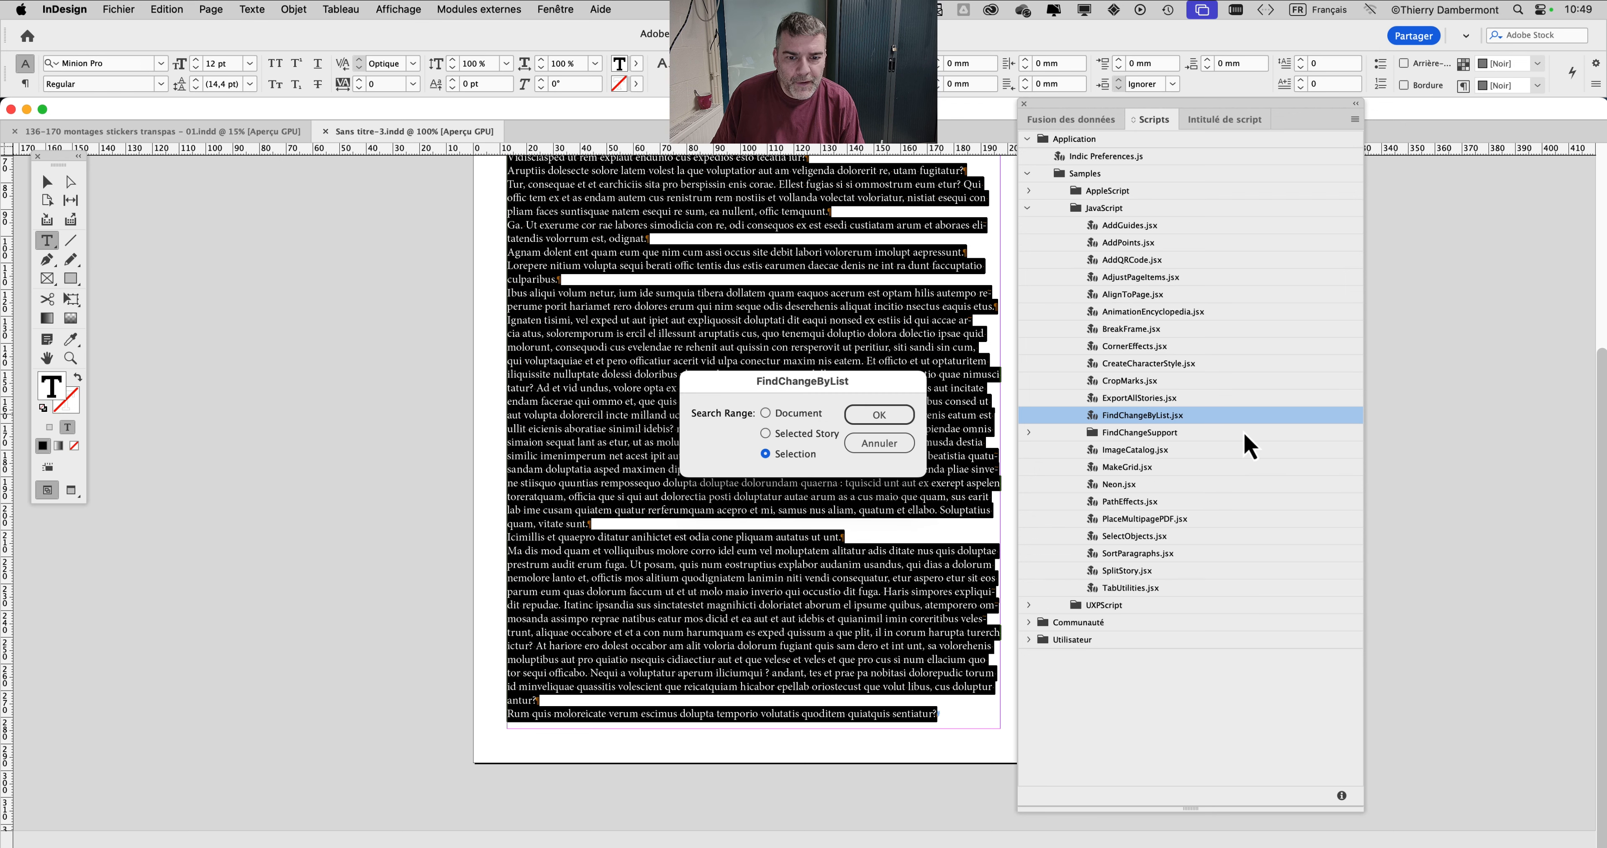
{"action": "left_click_drag", "start_coordinate": [845, 389], "coordinate": [406, 330]}
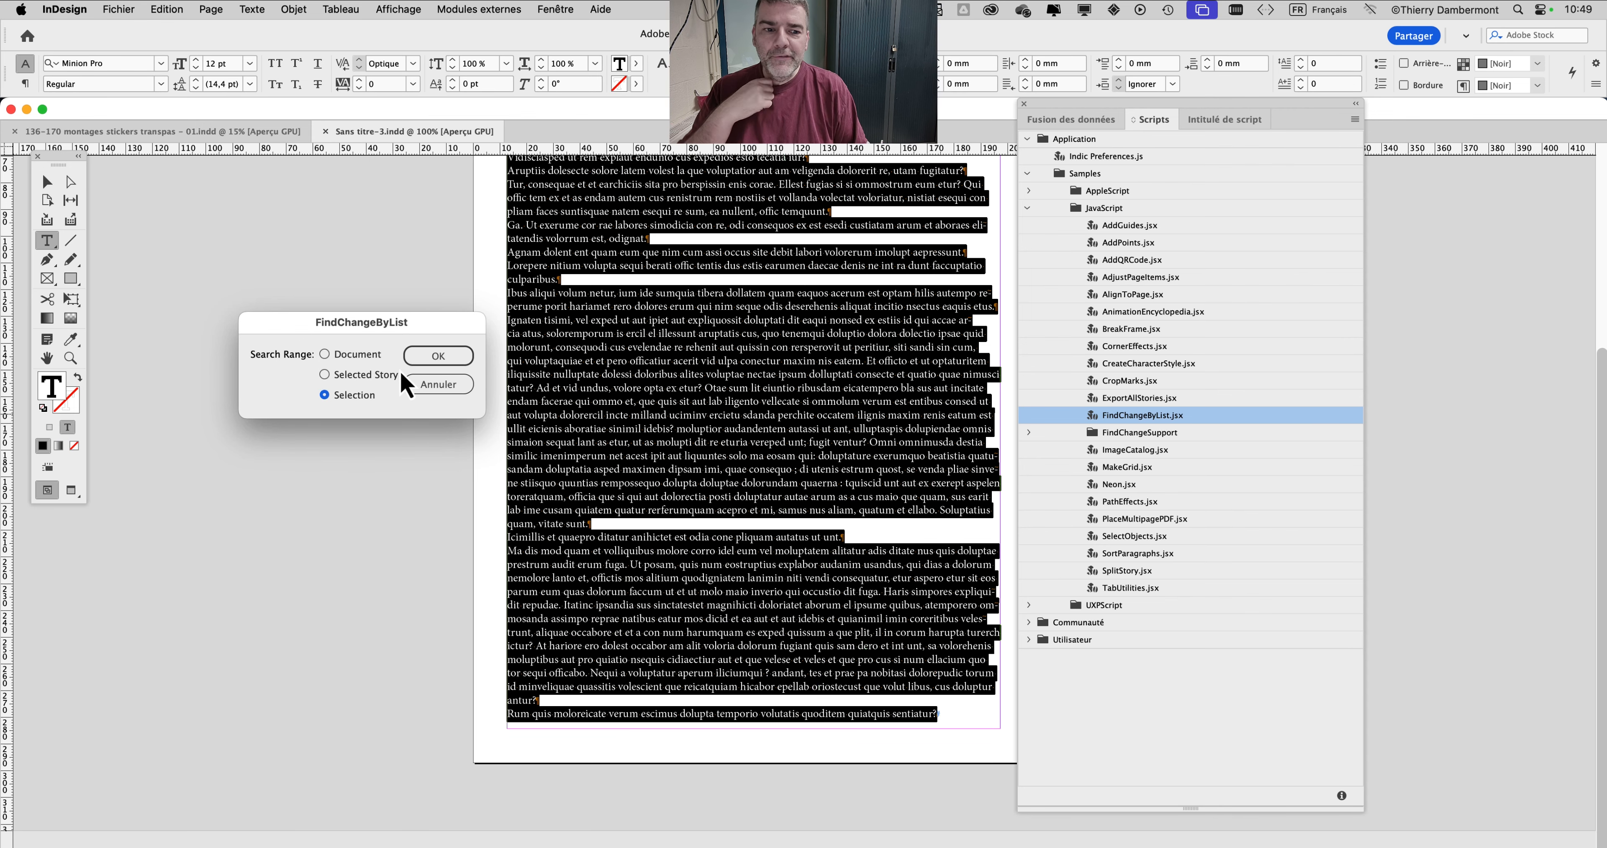
{"action": "left_click", "coordinate": [439, 385]}
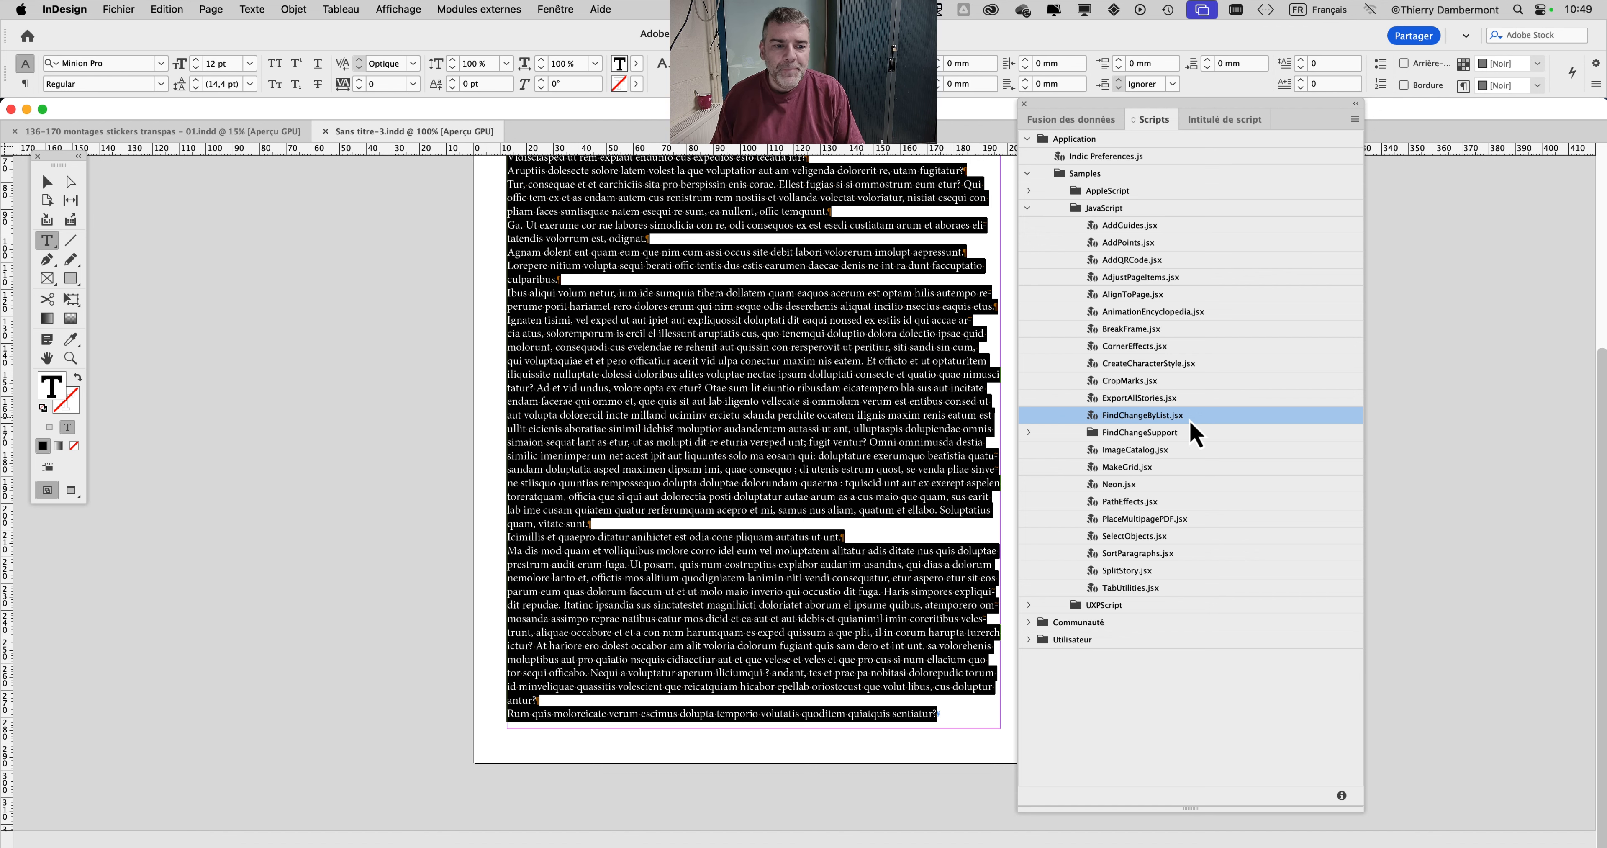
- Look through the script folders Communauté, UXPScript, JavaScript and AppleScript, then collapse the three Samples subfolders
{"action": "left_click", "coordinate": [1027, 209]}
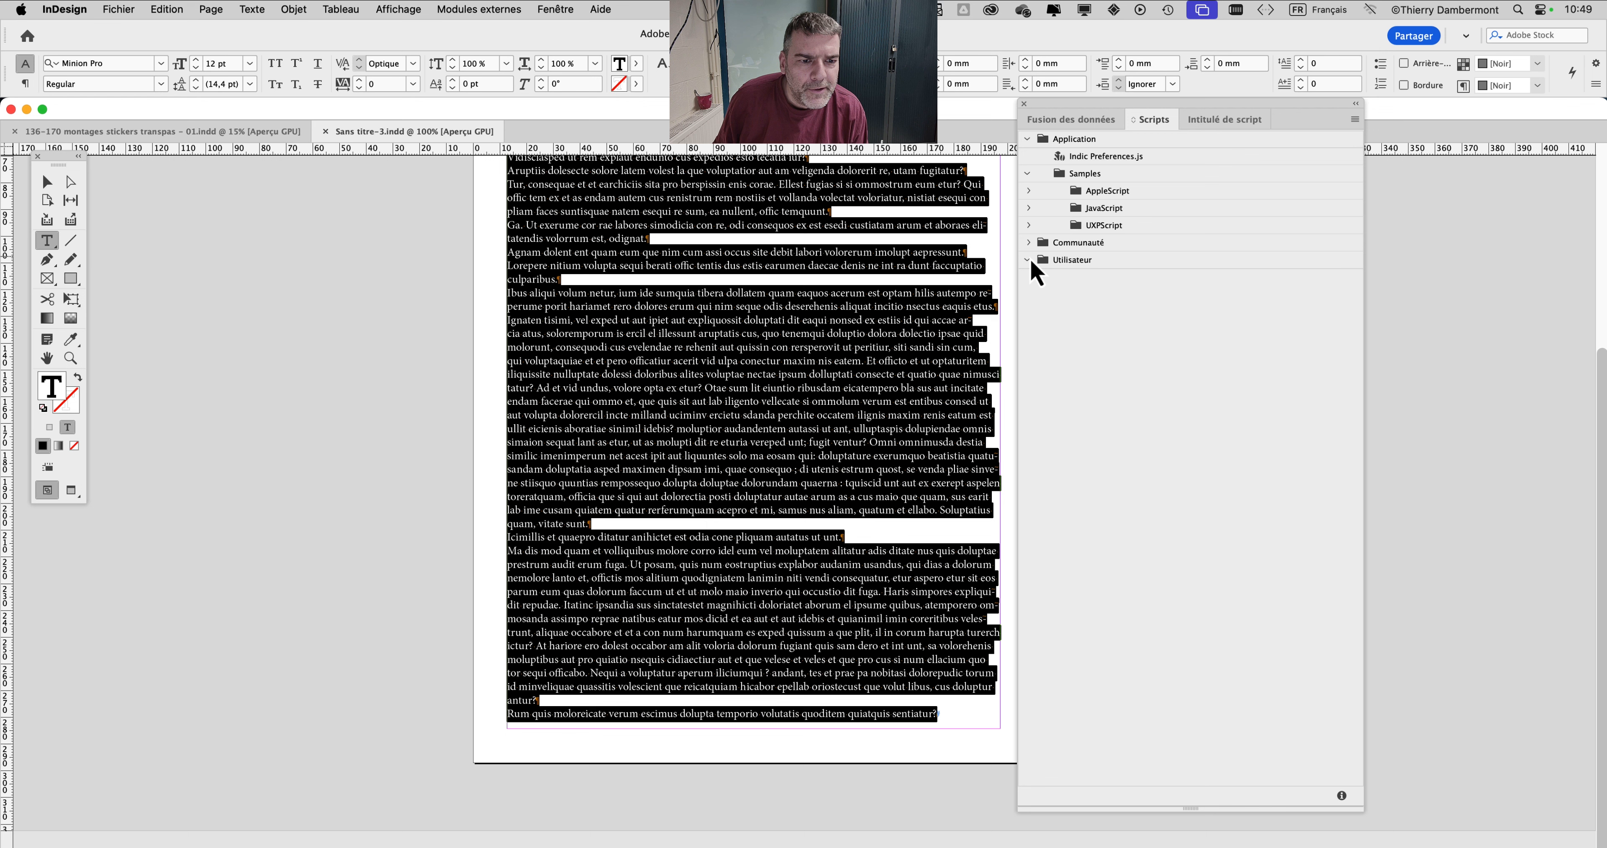
{"action": "left_click", "coordinate": [1029, 245]}
{"action": "left_click", "coordinate": [1028, 225]}
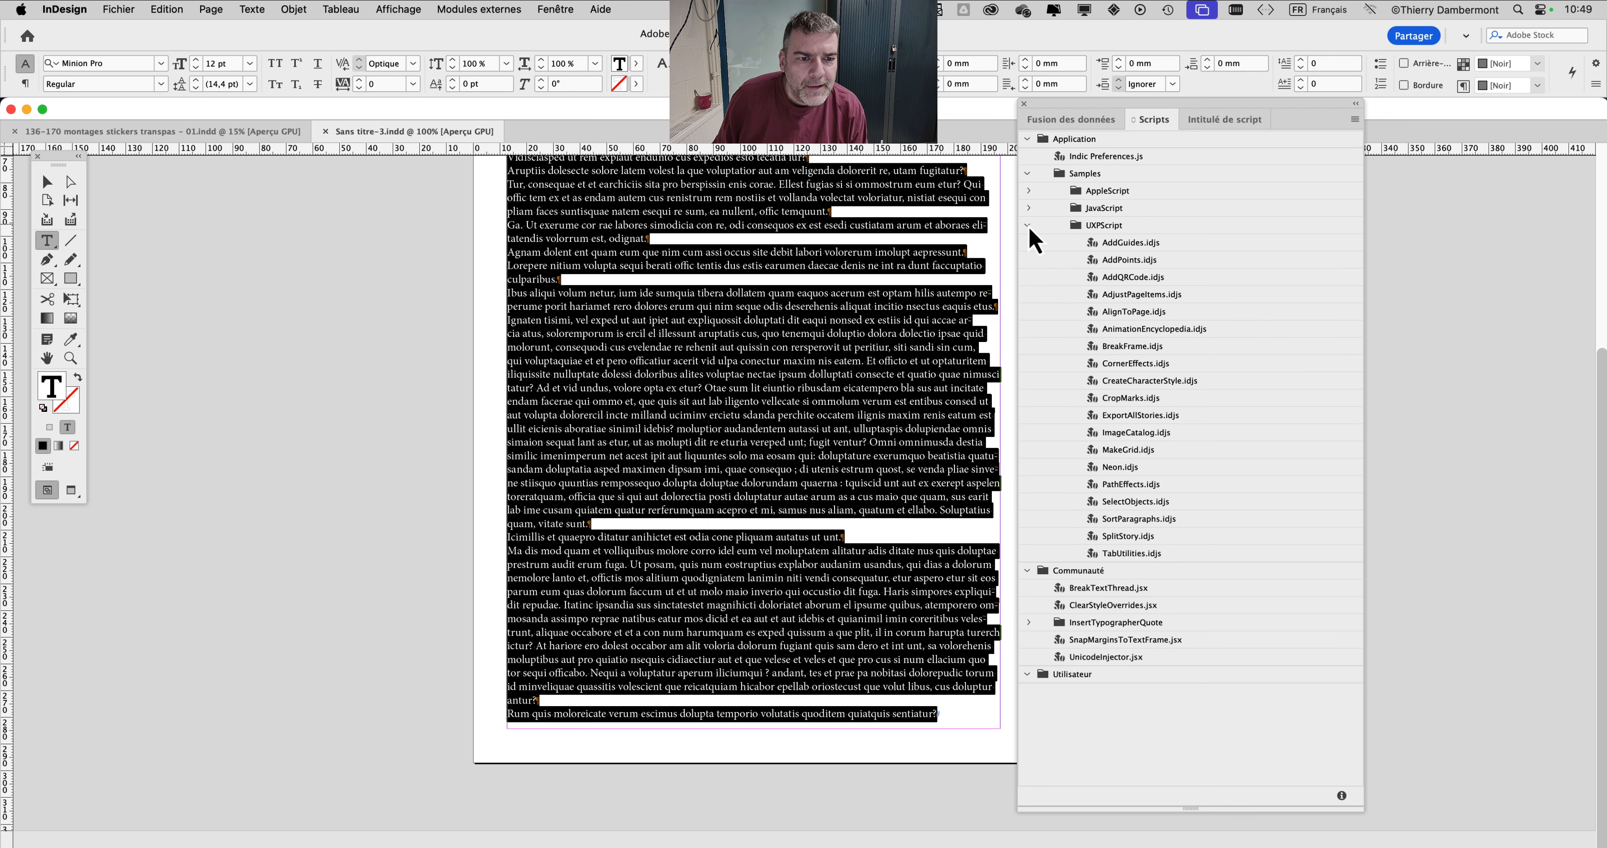
{"action": "left_click", "coordinate": [1028, 209]}
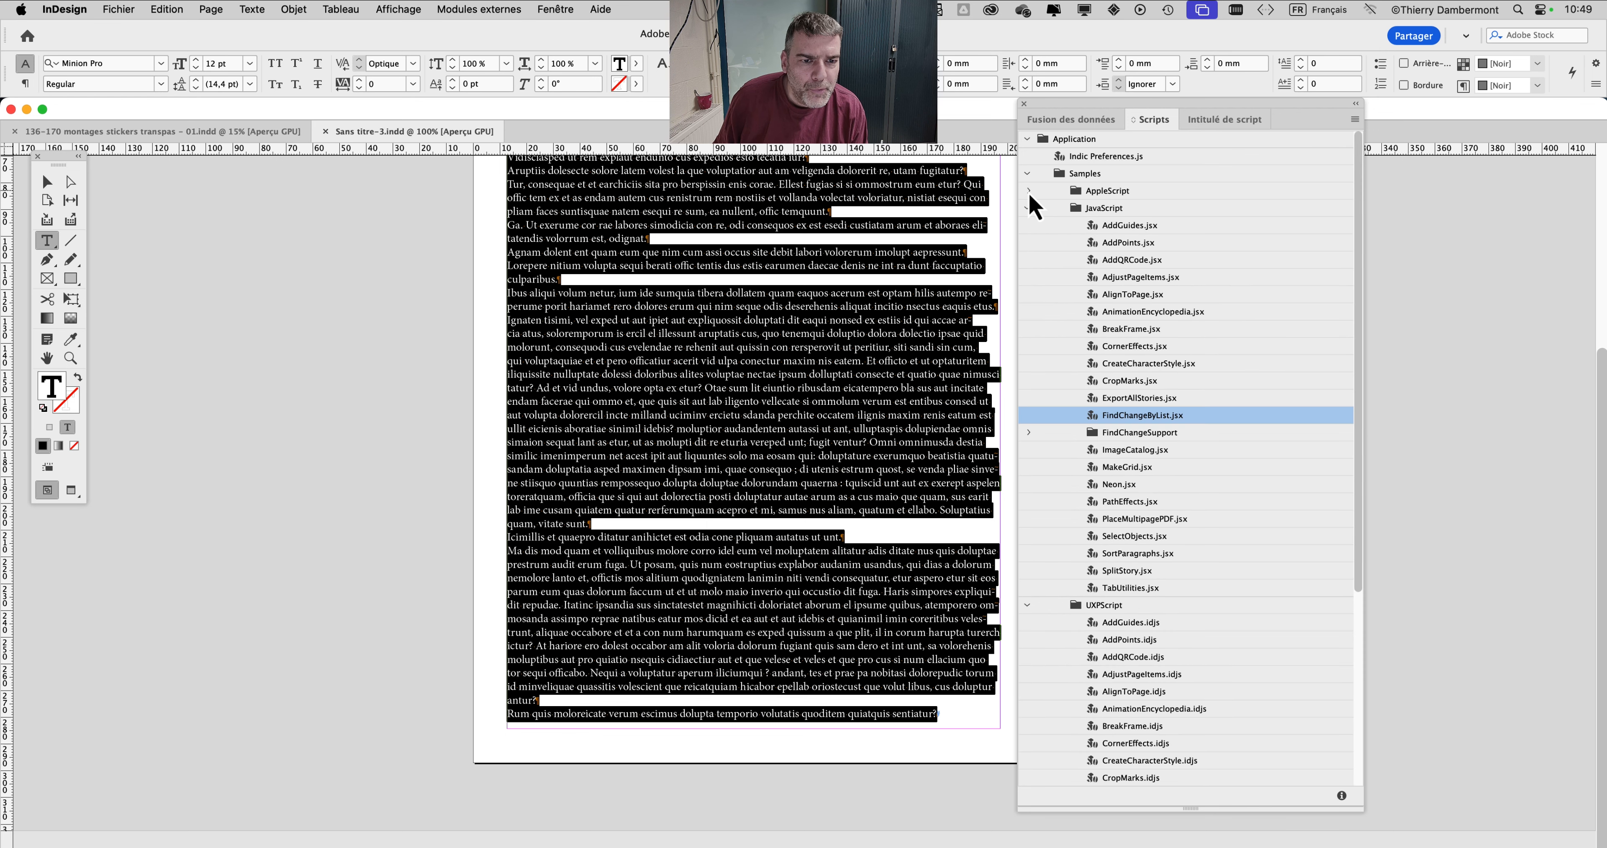
{"action": "left_click", "coordinate": [1028, 191]}
{"action": "left_click", "coordinate": [1122, 402]}
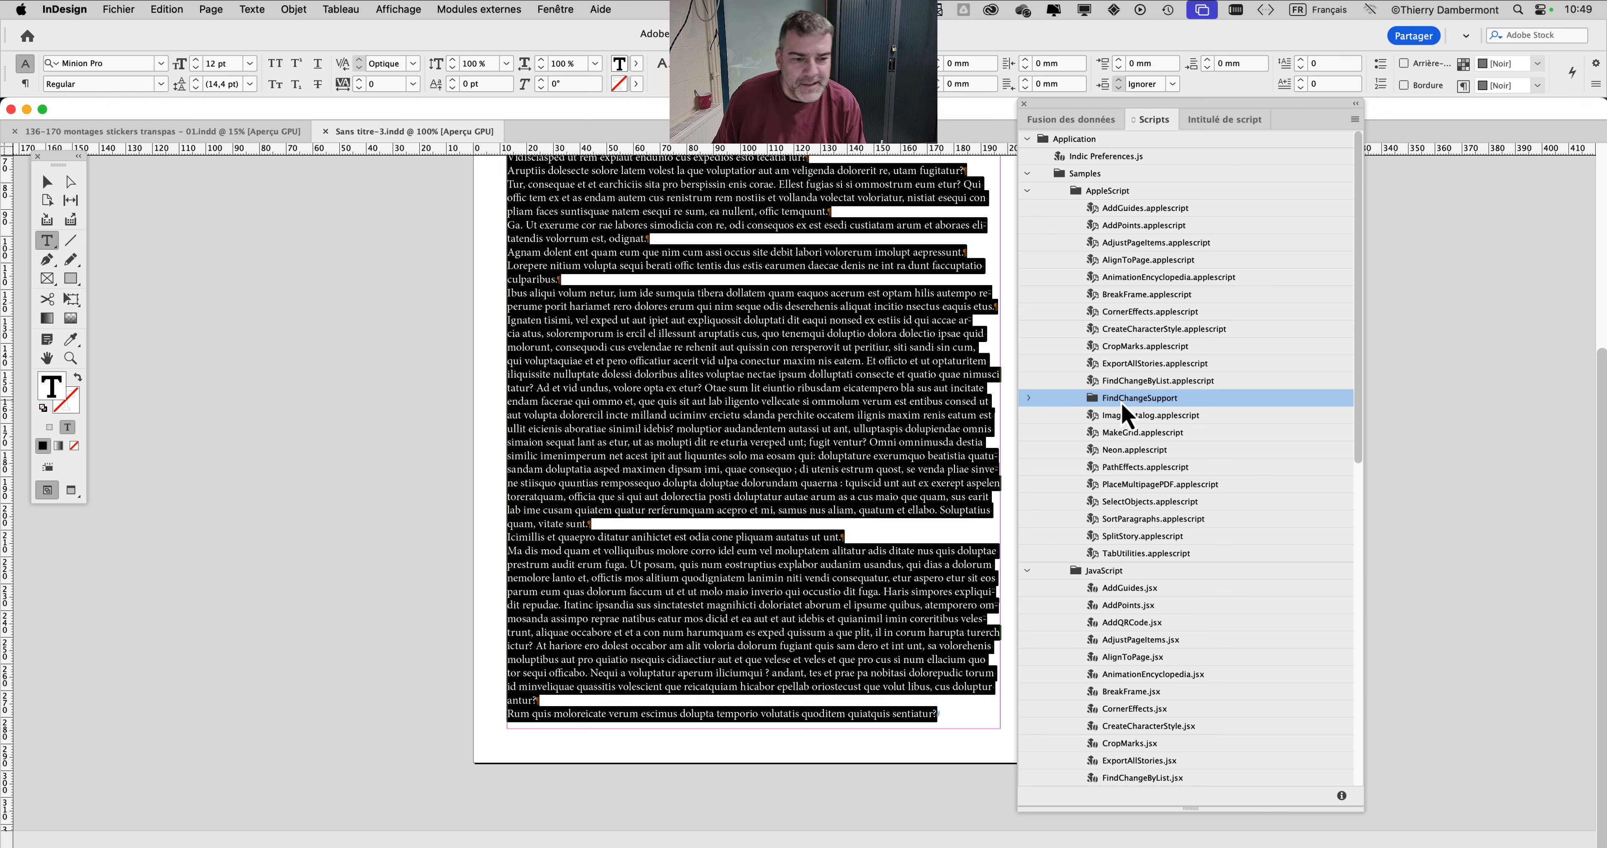
{"action": "left_click", "coordinate": [1027, 191]}
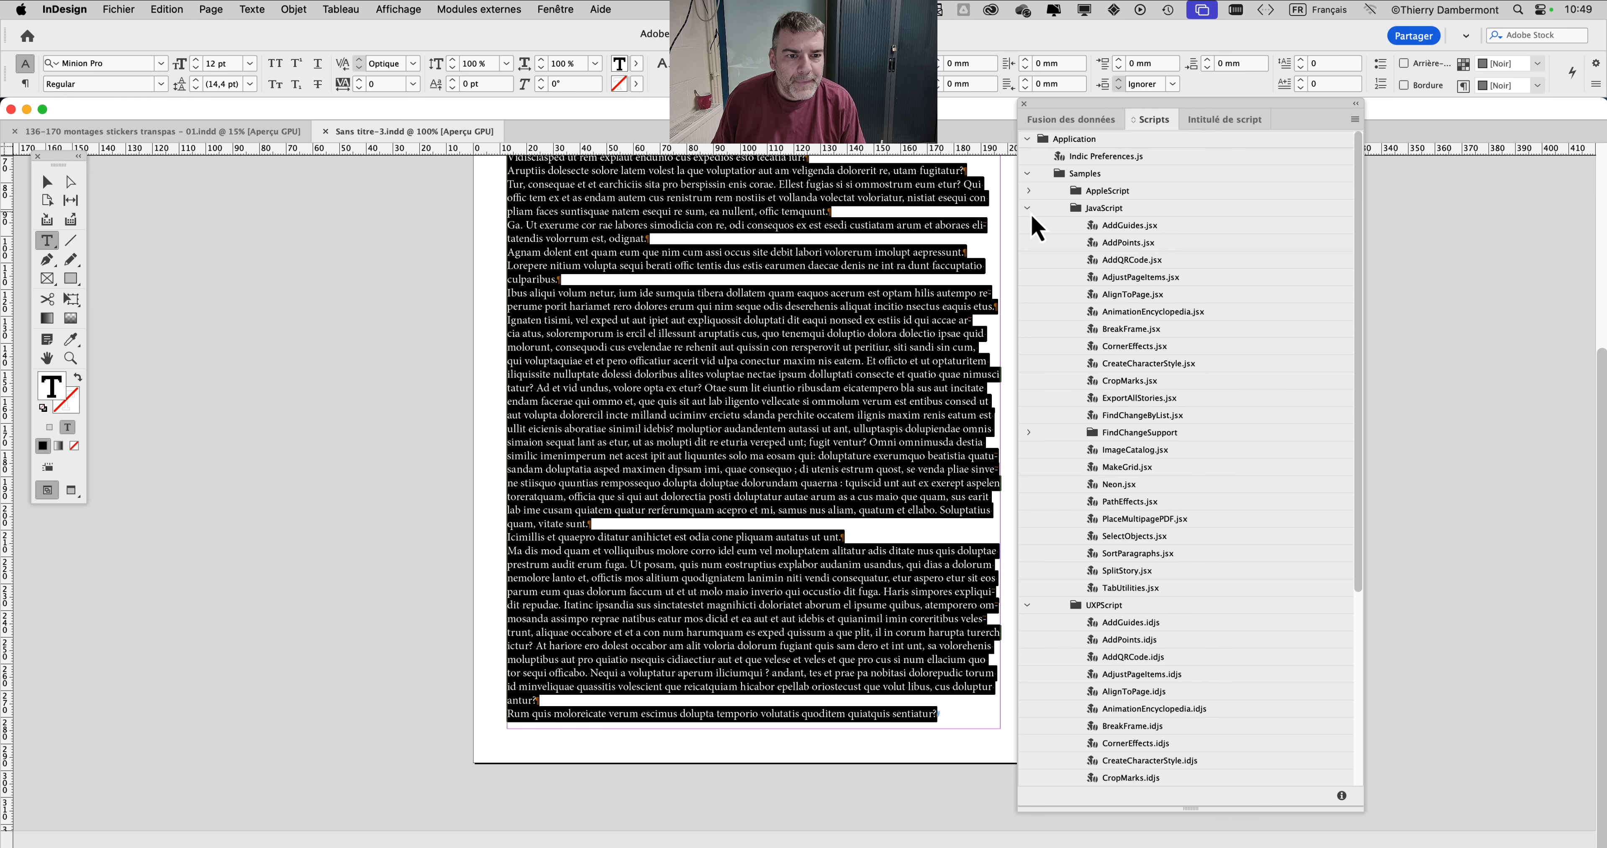
{"action": "left_click", "coordinate": [1028, 208]}
{"action": "left_click", "coordinate": [1028, 225]}
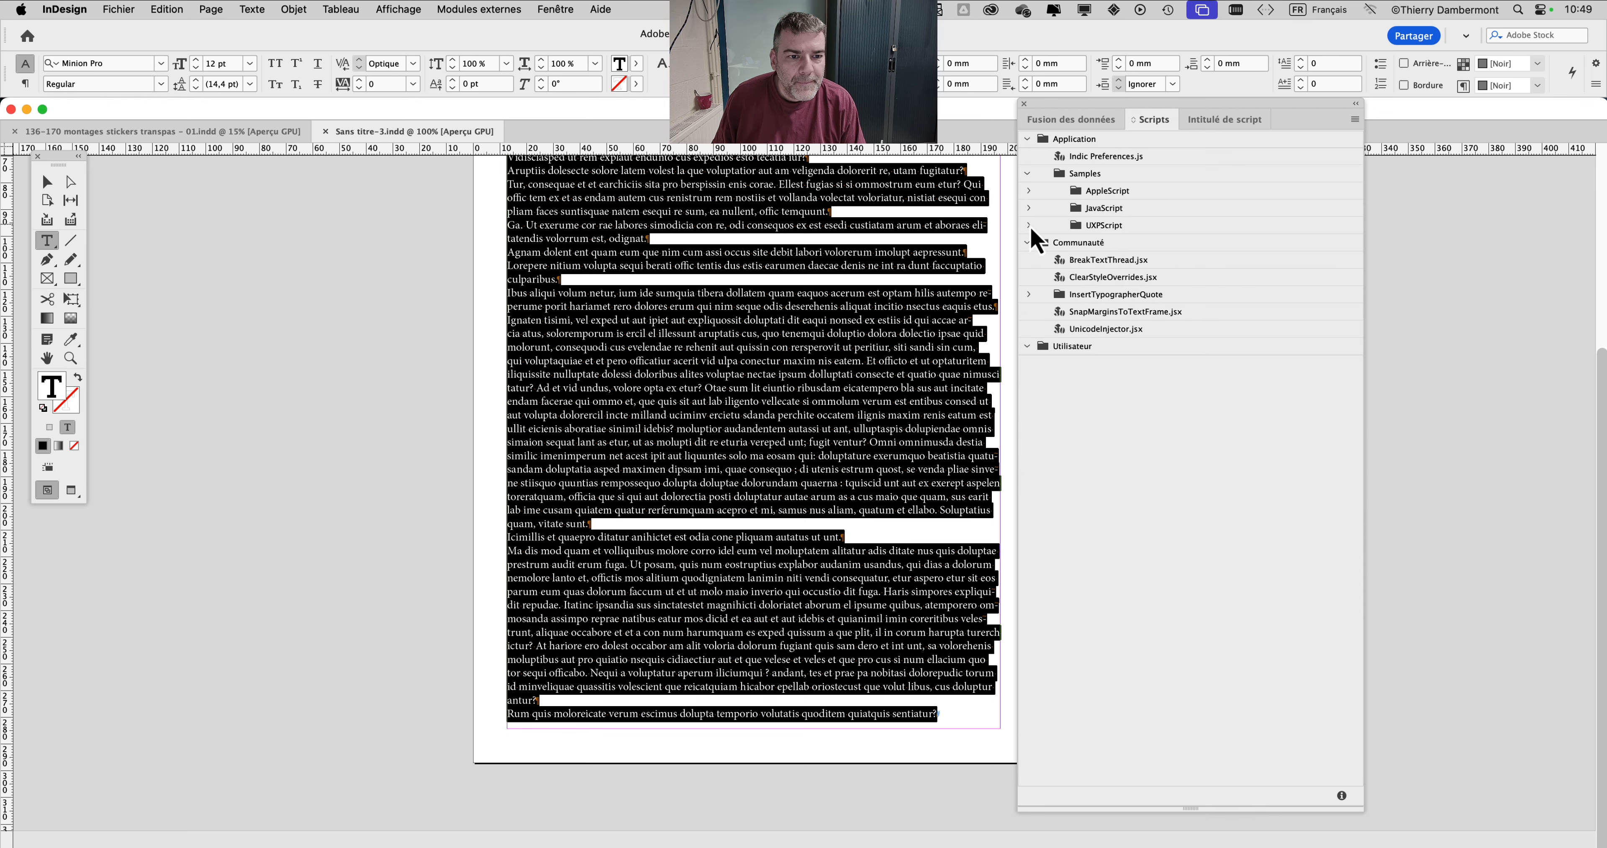
- Select the whole text again and expand Samples > JavaScript > FindChangeSupport to list its files
{"action": "left_click", "coordinate": [682, 302]}
{"action": "key", "text": "super+a"}
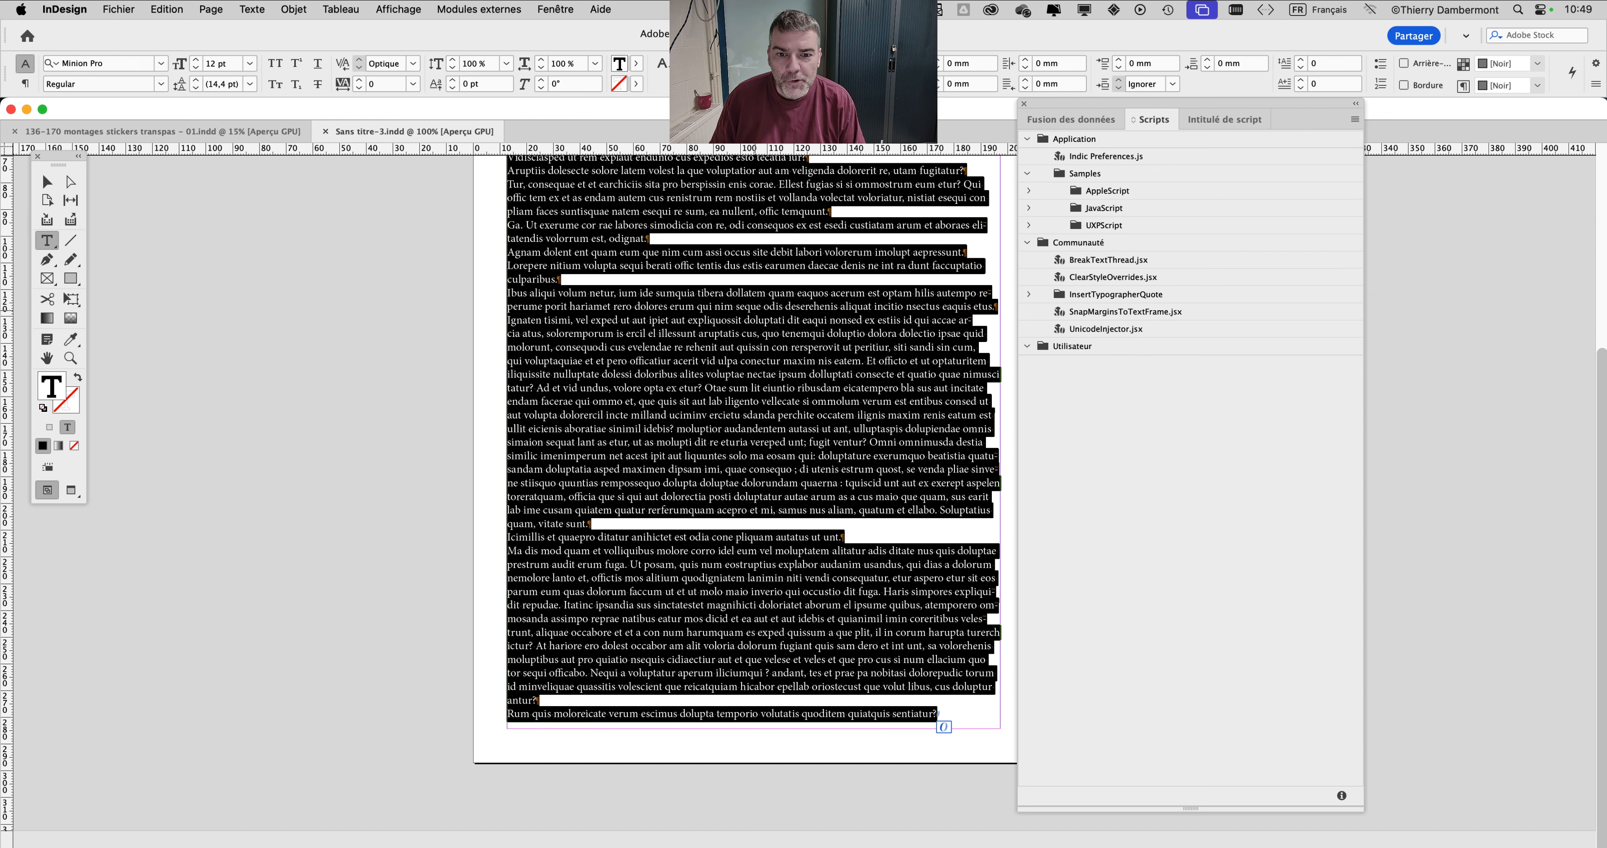
{"action": "left_click", "coordinate": [1028, 208]}
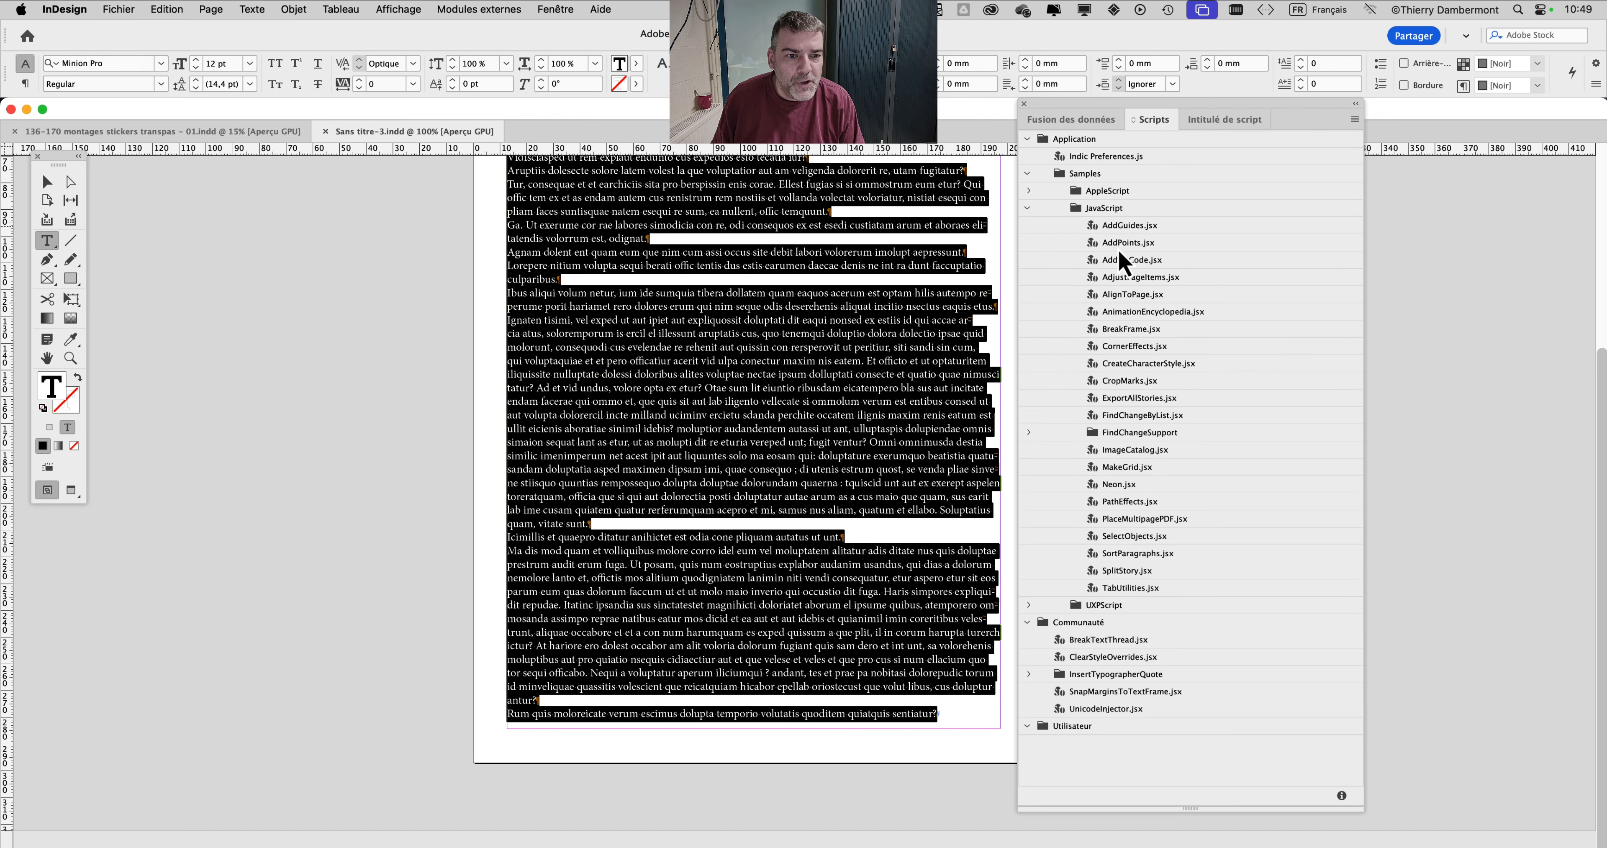
{"action": "left_click", "coordinate": [1124, 416]}
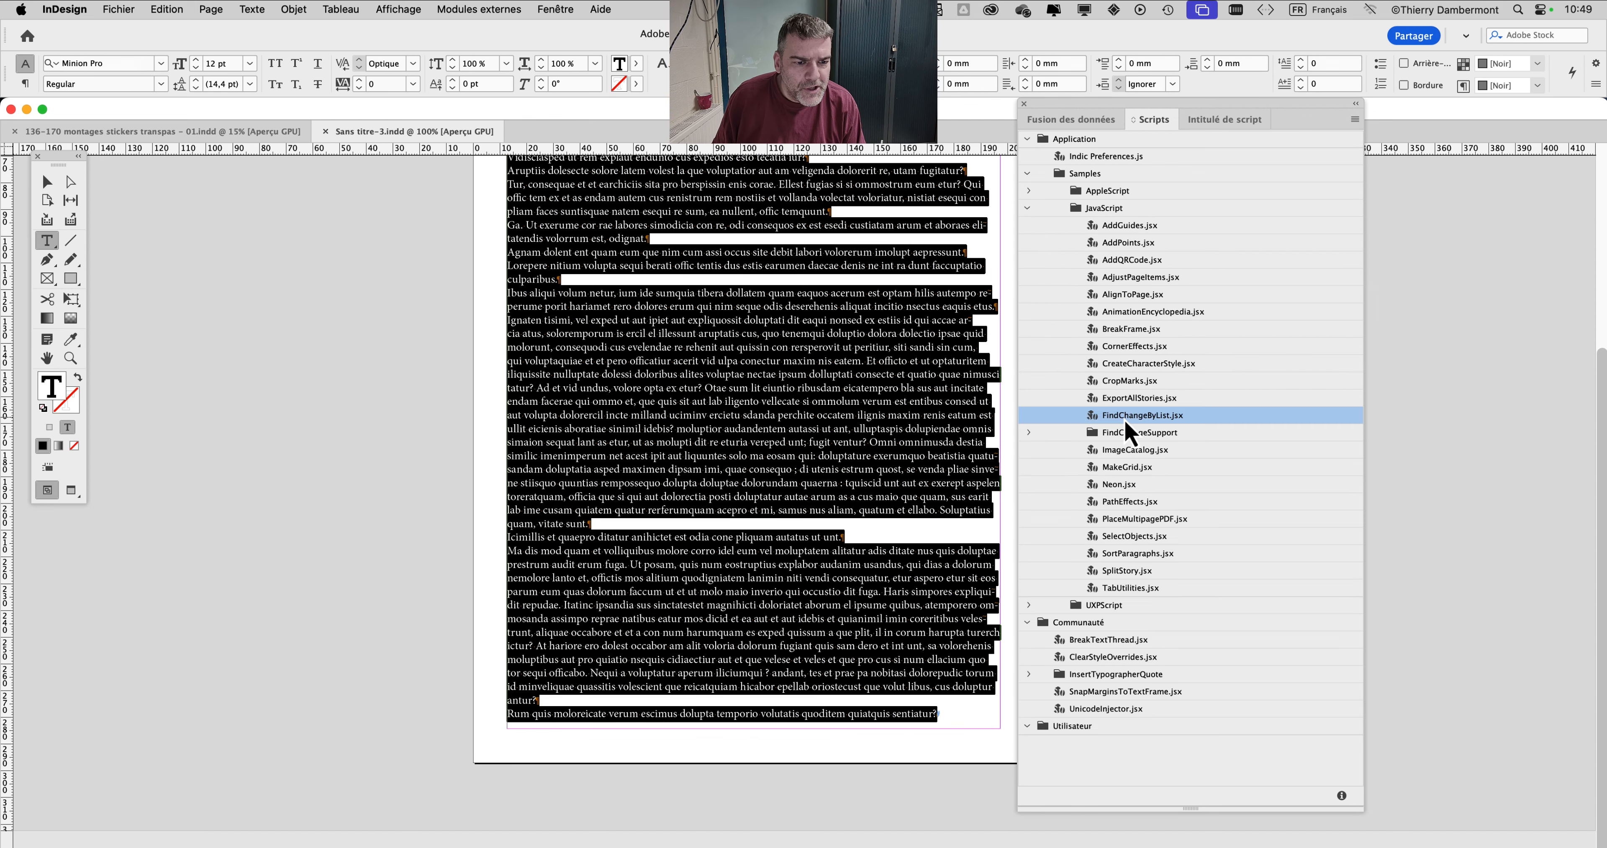
{"action": "right_click", "coordinate": [1200, 421]}
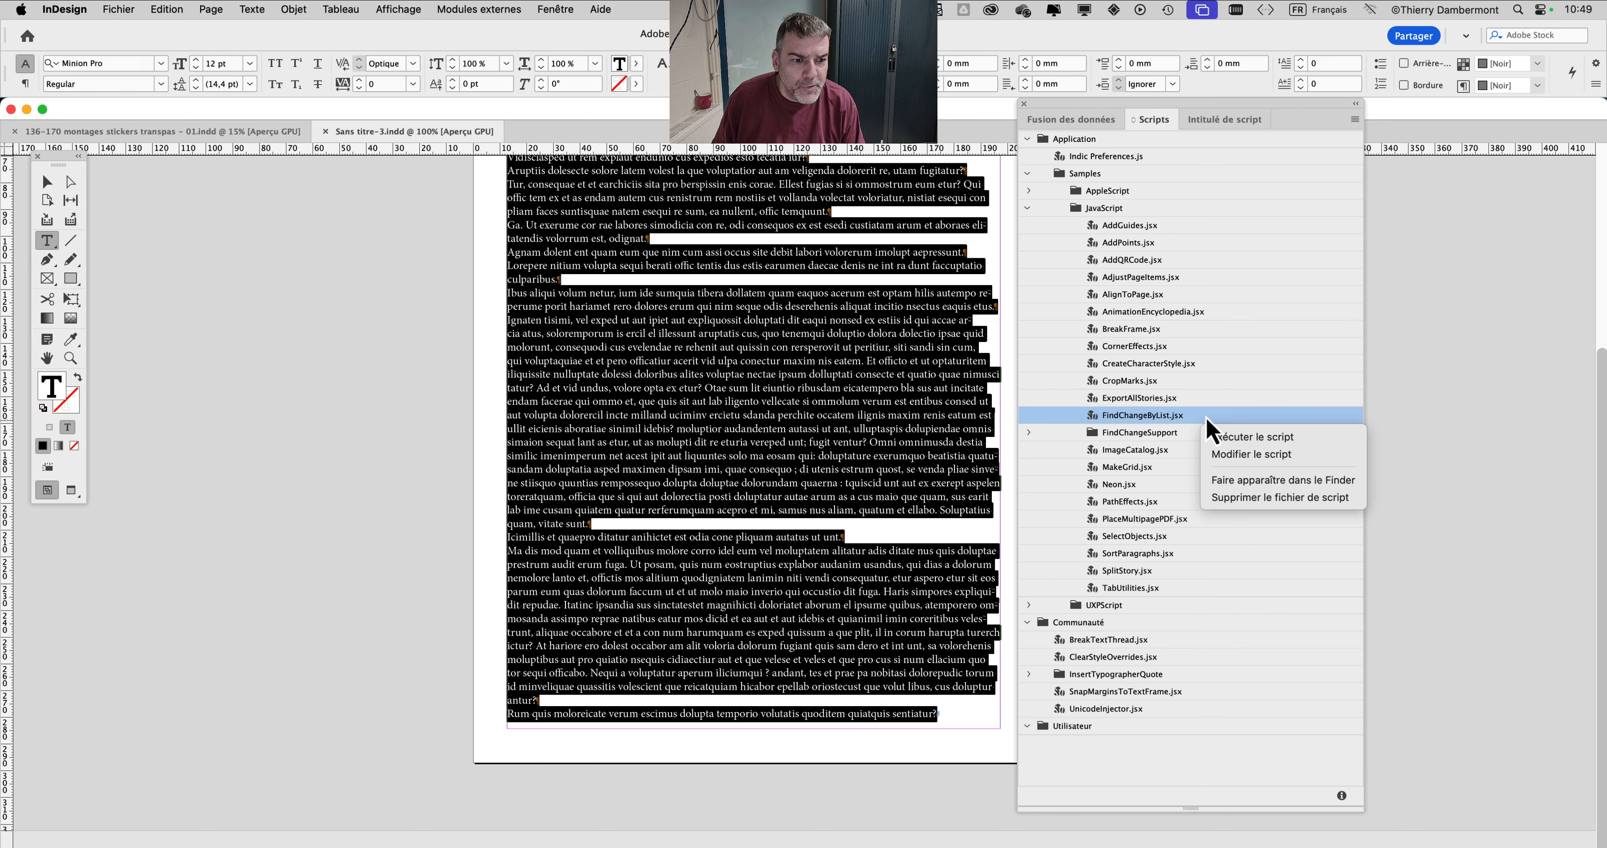
{"action": "left_click", "coordinate": [1165, 437]}
{"action": "left_click", "coordinate": [1165, 437]}
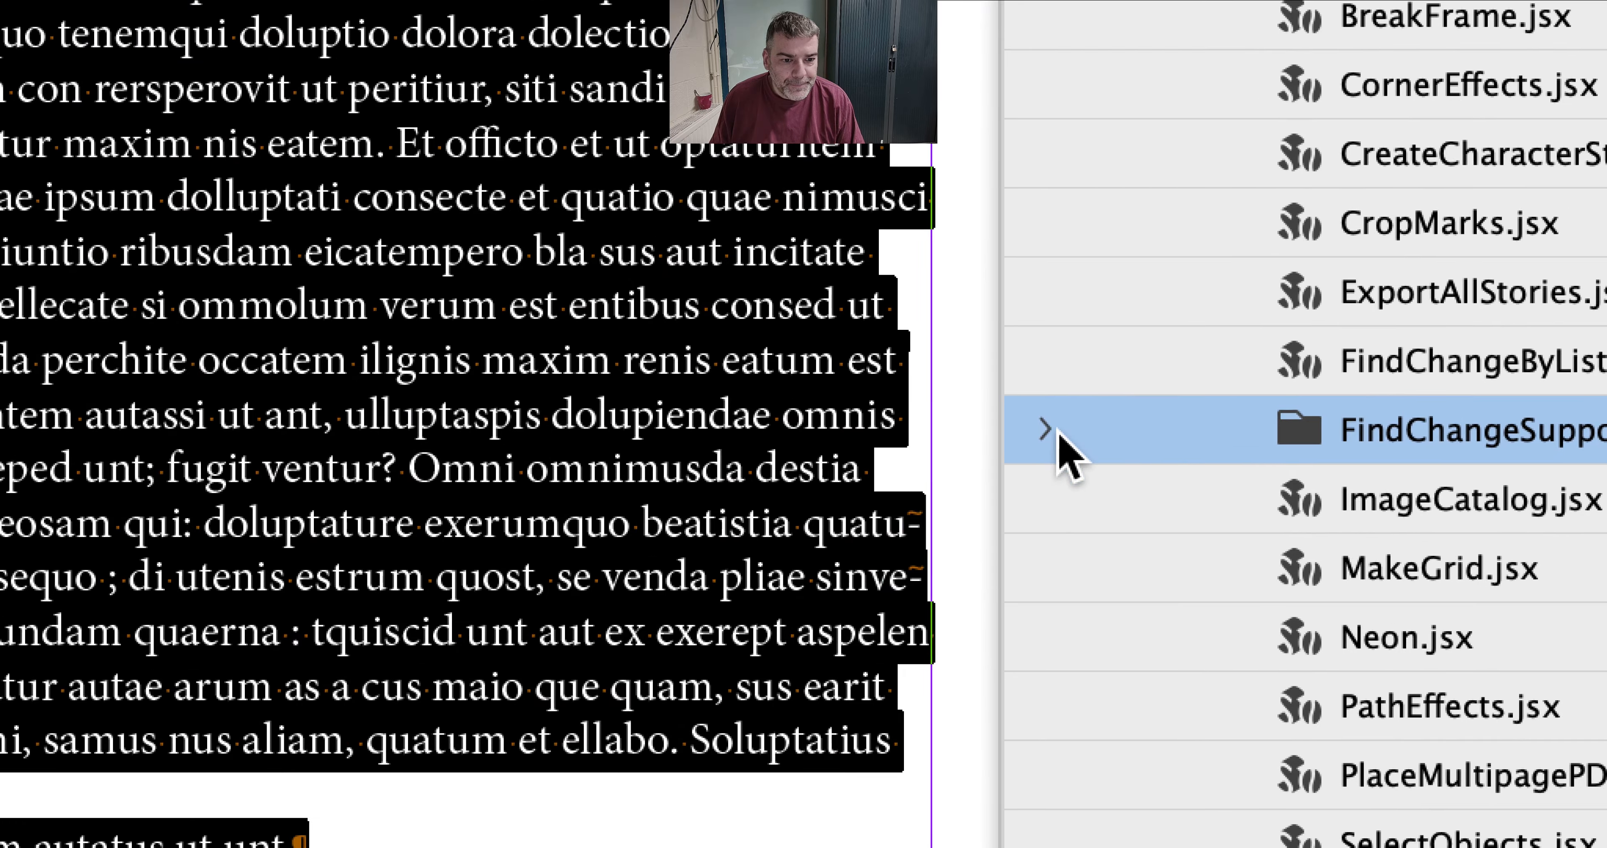
{"action": "left_click", "coordinate": [621, 429]}
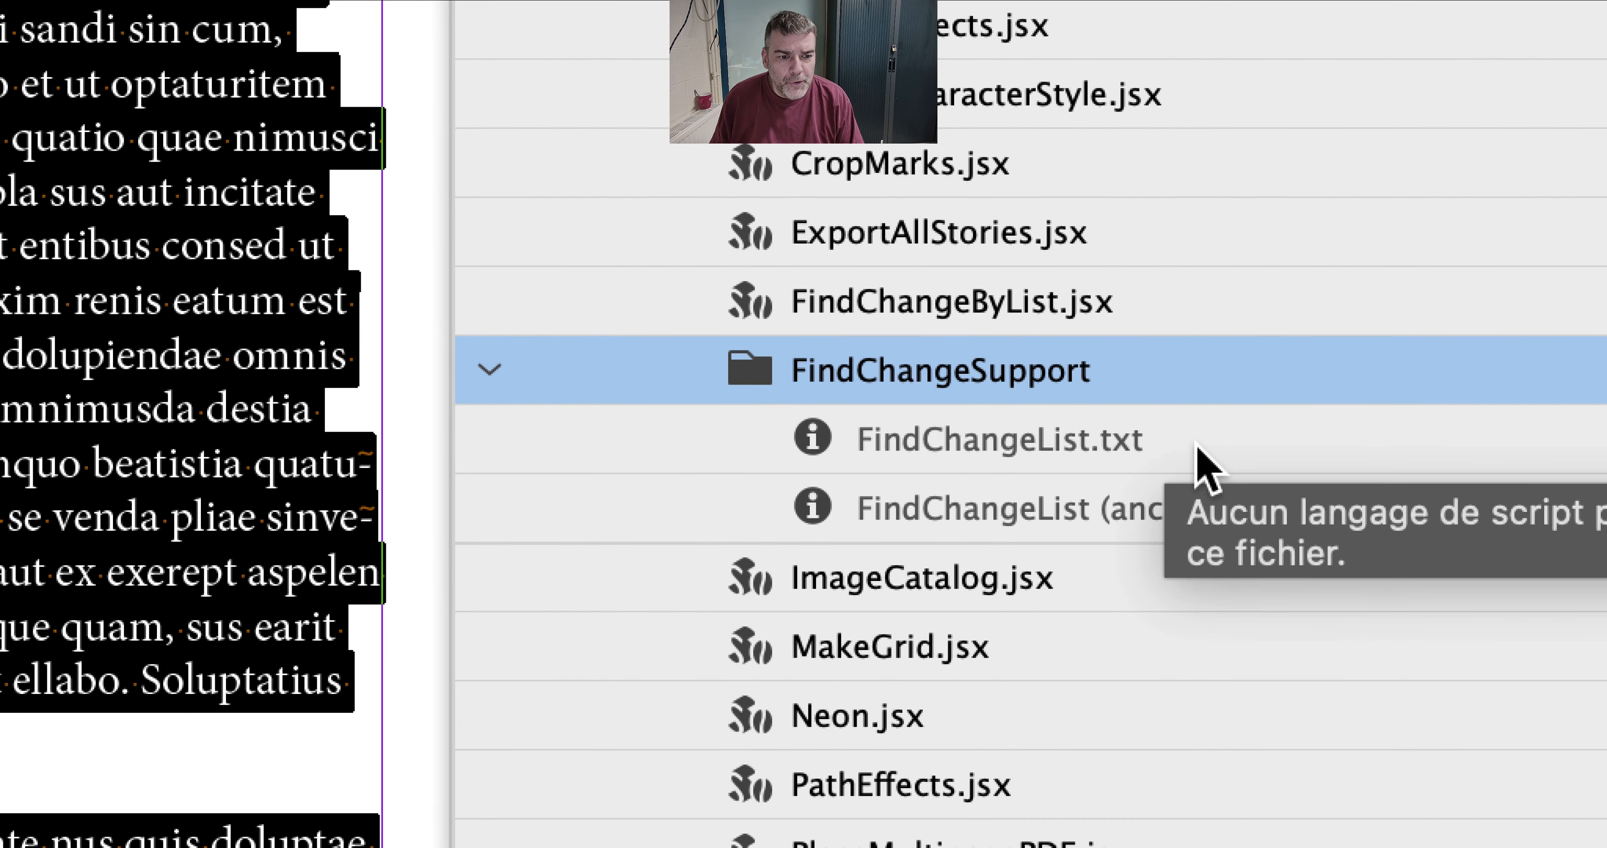
- Reveal "FindChangeList (ancien pour l'anglais).txt" in the Finder and enlarge the FindChangeSupport window to show full file names
{"action": "left_click", "coordinate": [1173, 444]}
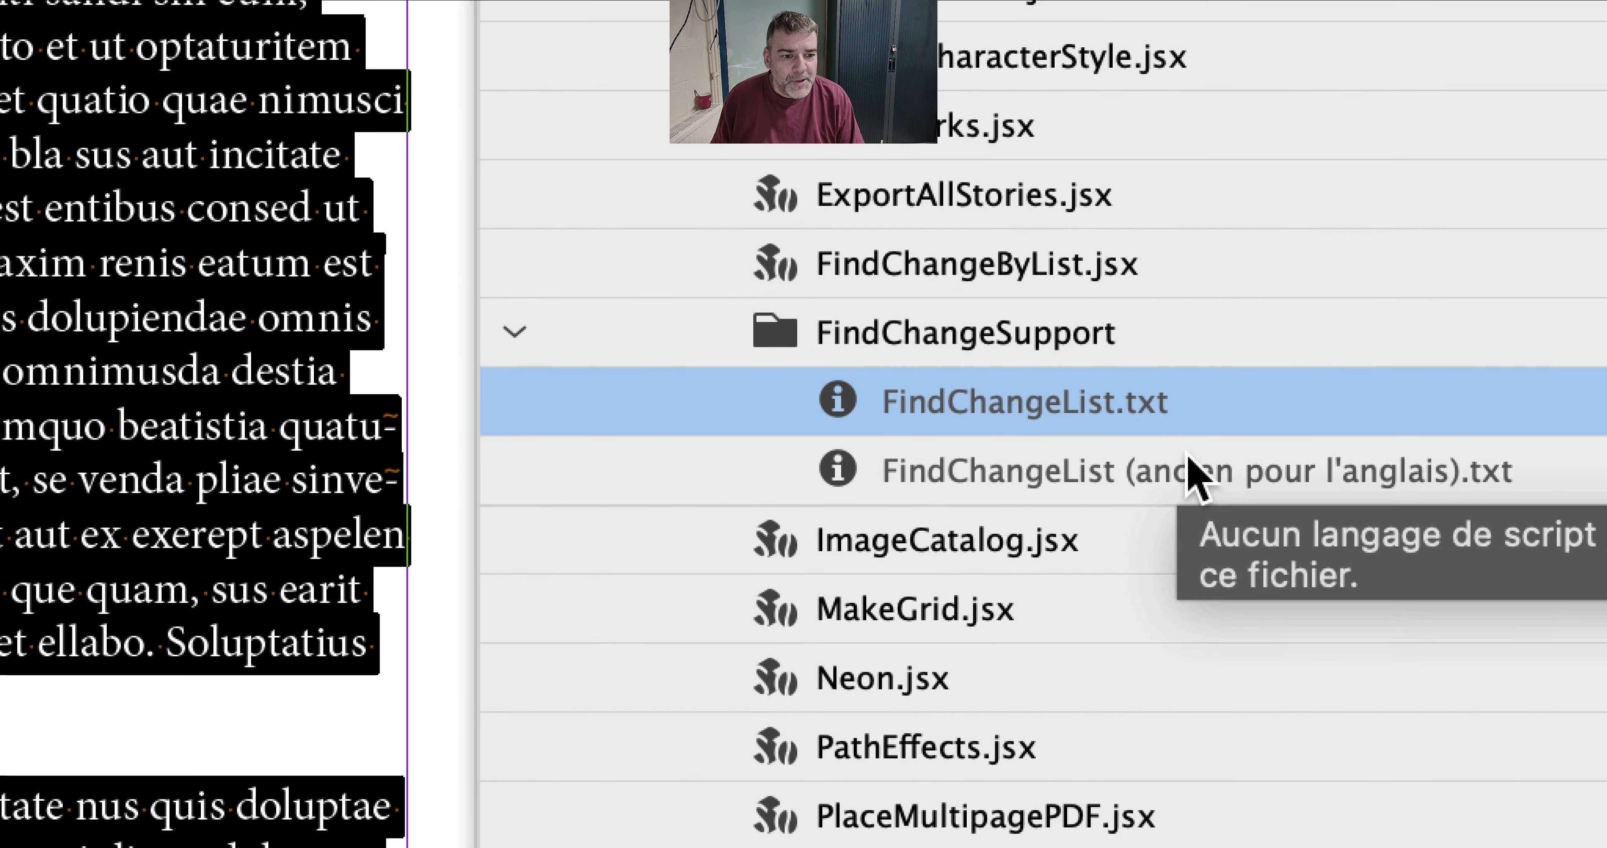
{"action": "left_click", "coordinate": [1244, 500]}
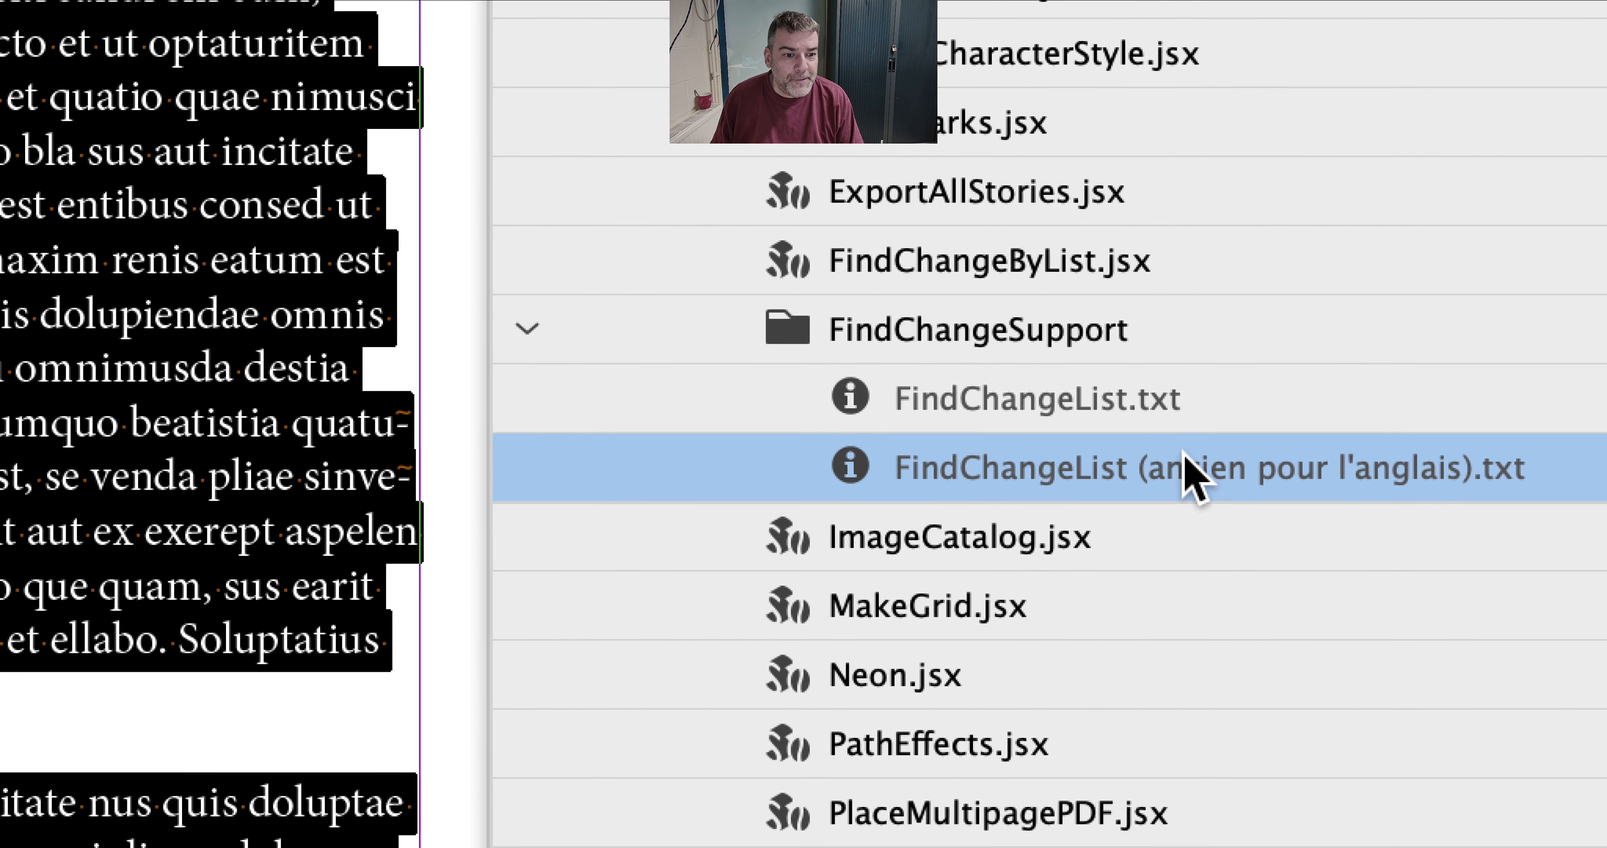
{"action": "right_click", "coordinate": [1186, 469]}
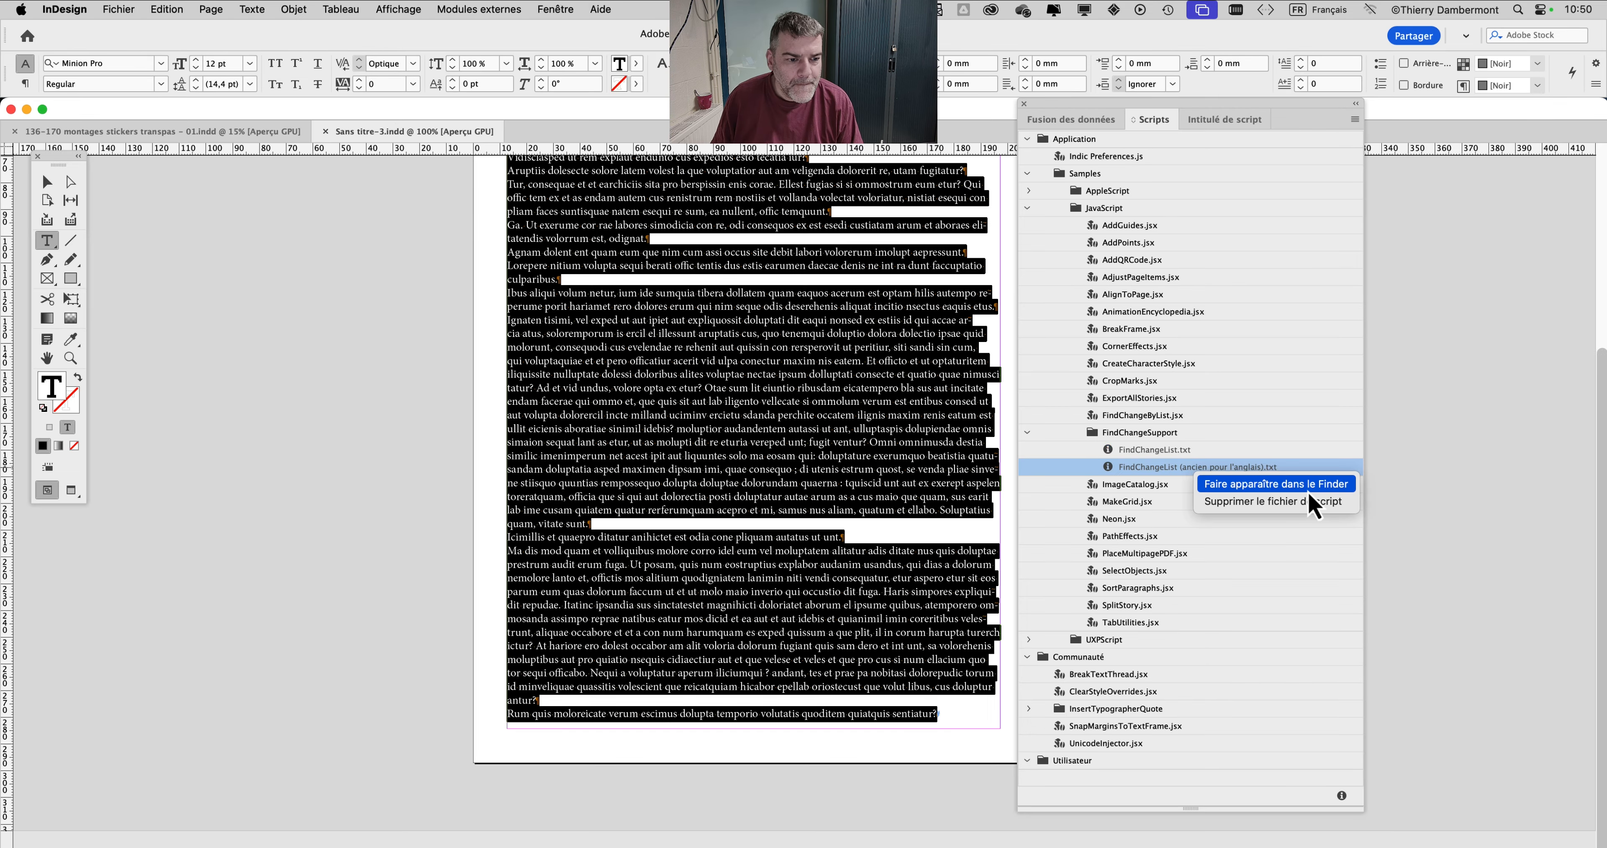
{"action": "left_click", "coordinate": [1307, 490]}
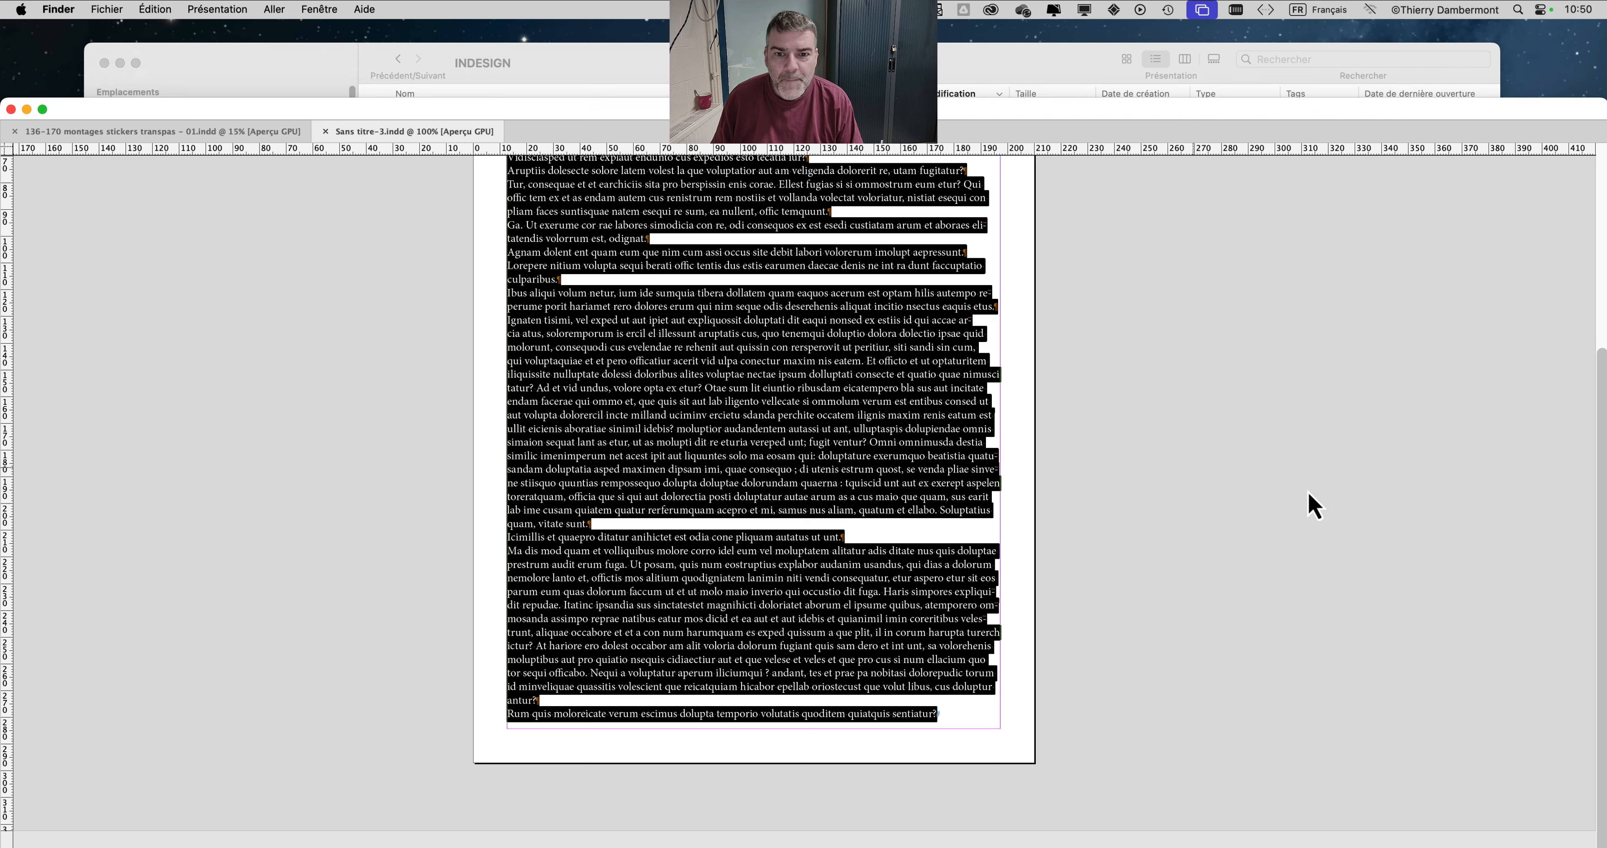
{"action": "left_click", "coordinate": [474, 159]}
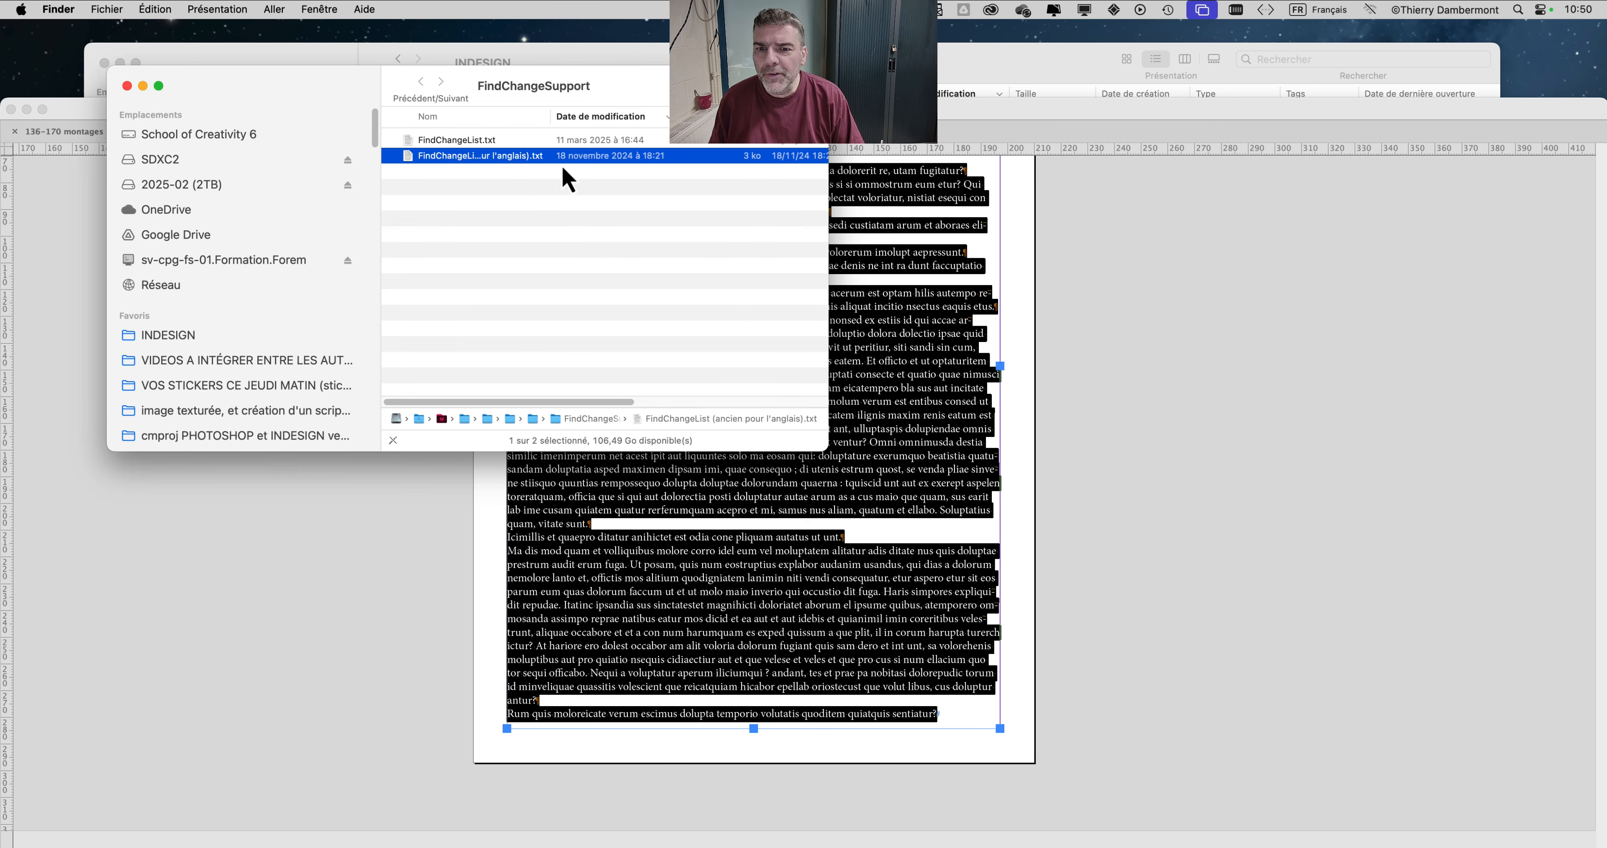
{"action": "left_click_drag", "start_coordinate": [819, 445], "coordinate": [1394, 469]}
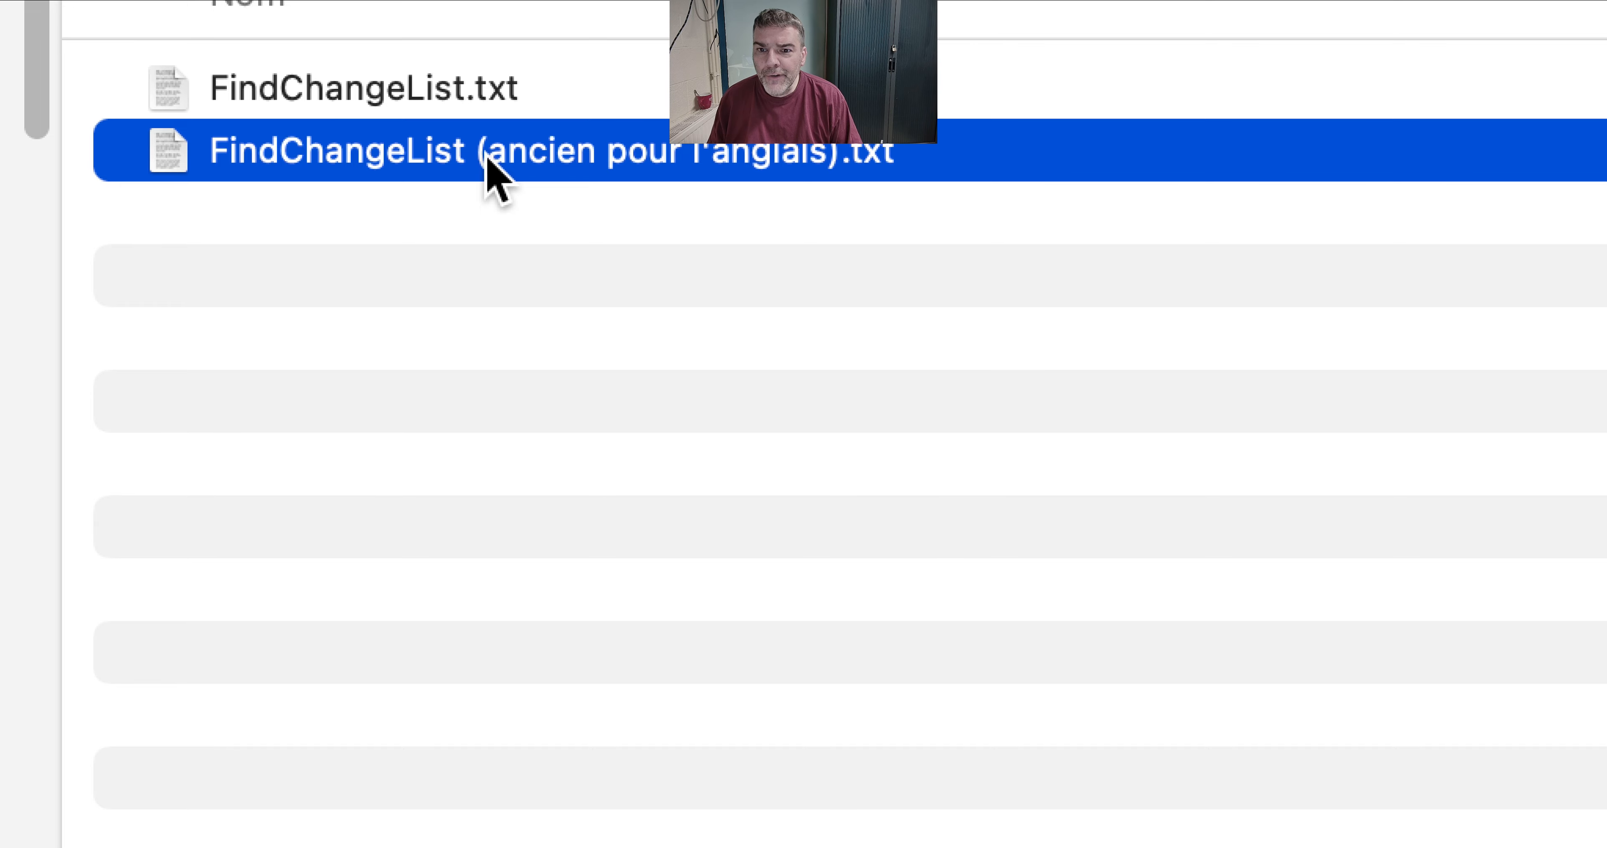
- Highlight the suffix "(ancien pour l'anglais)" in the old English list's file name, then leave the rename without changes
{"action": "key", "text": "Return"}
{"action": "left_click", "coordinate": [477, 152]}
{"action": "left_click_drag", "start_coordinate": [477, 152], "coordinate": [679, 153]}
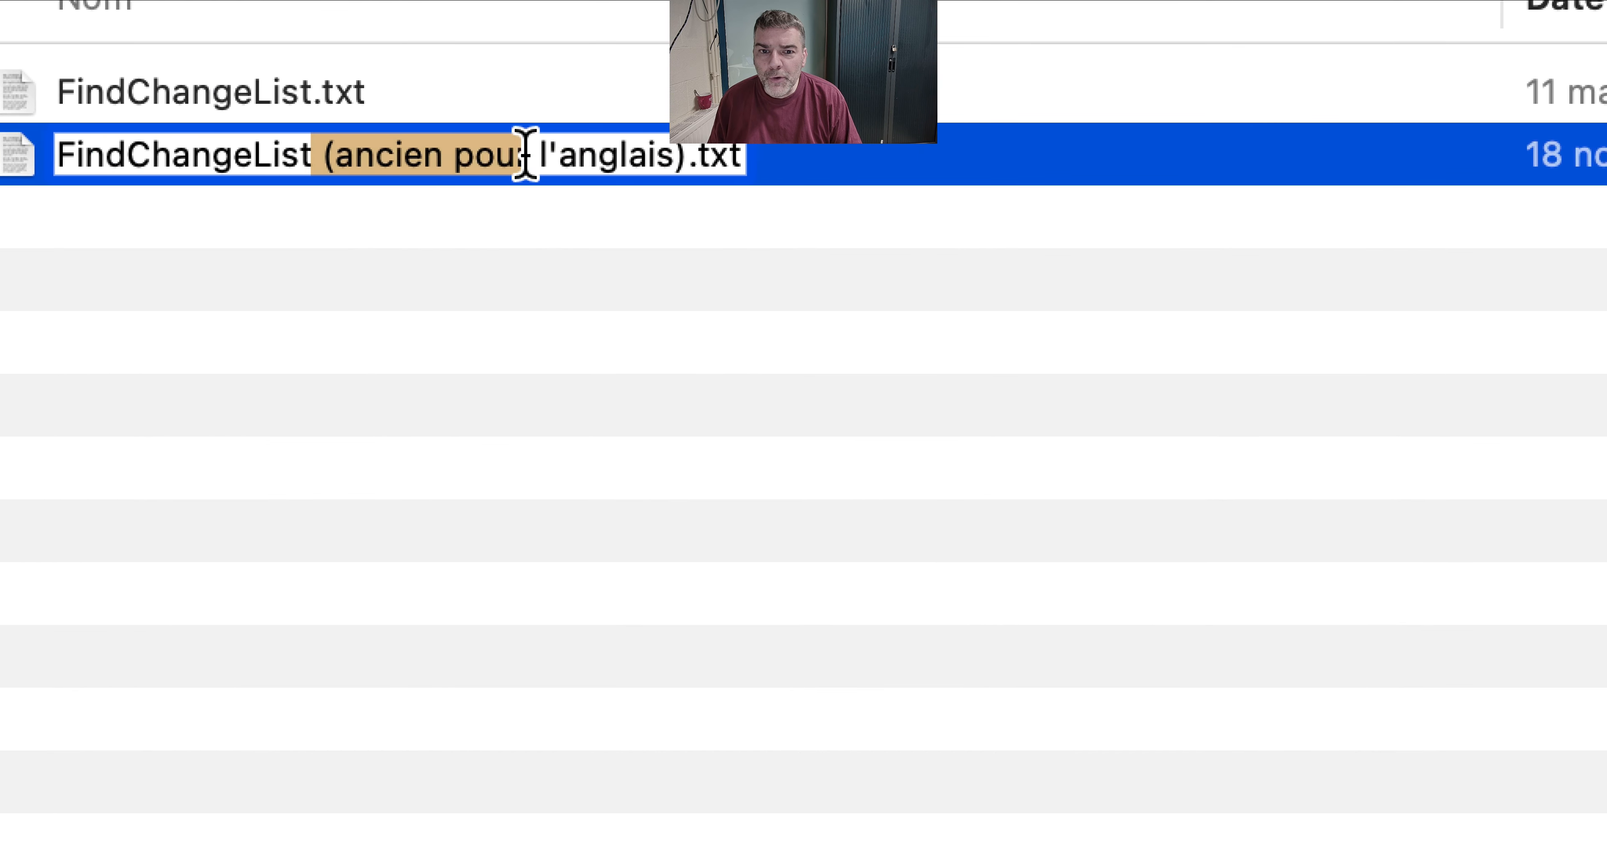
{"action": "left_click_drag", "start_coordinate": [526, 152], "coordinate": [676, 154]}
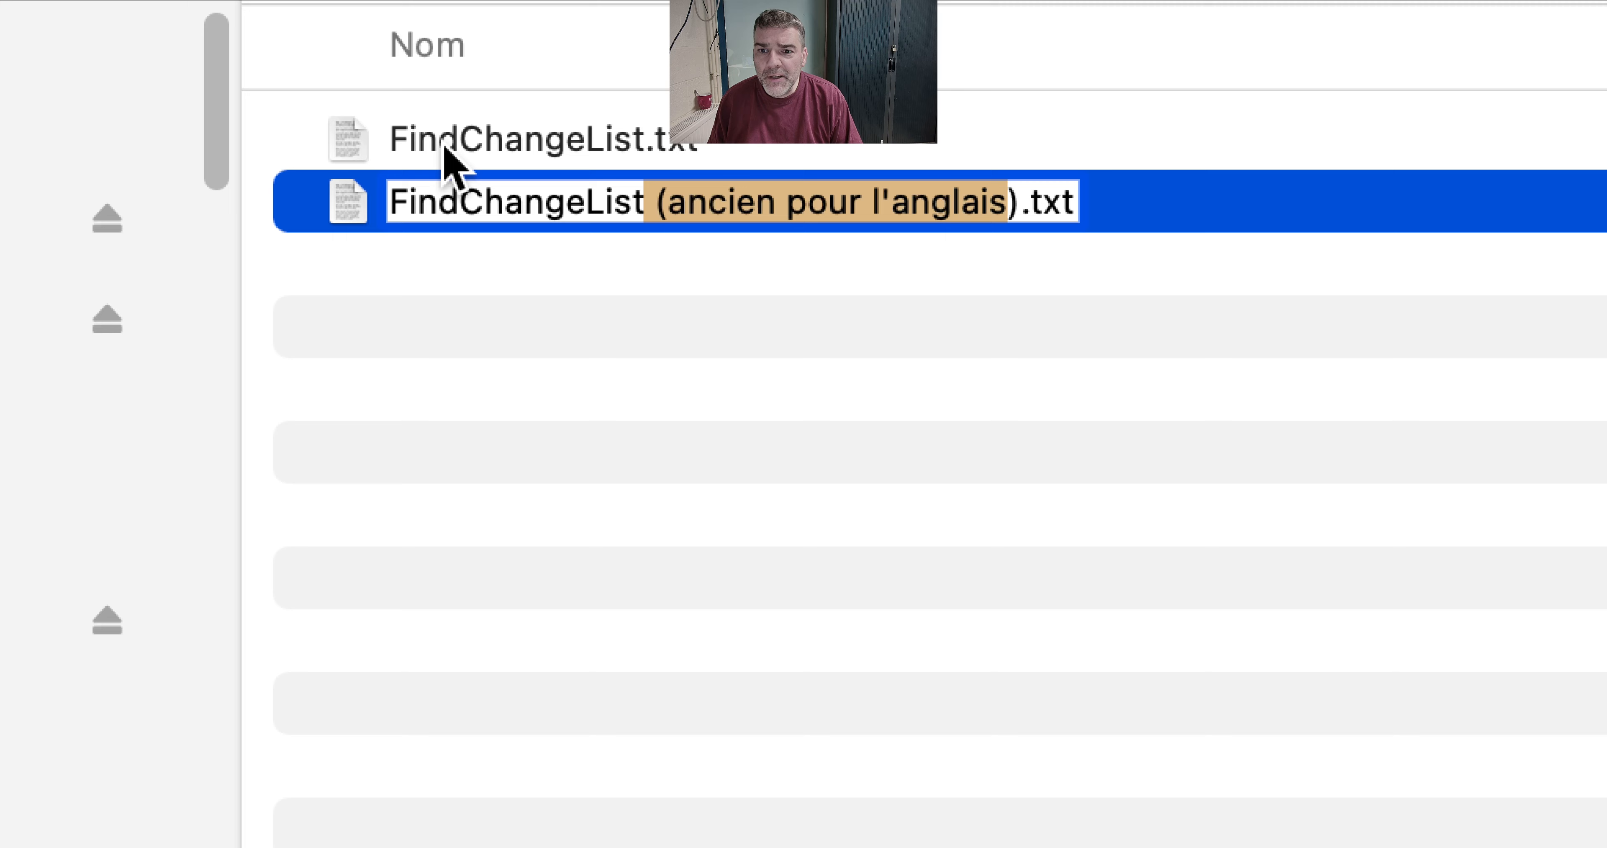
{"action": "left_click", "coordinate": [131, 104]}
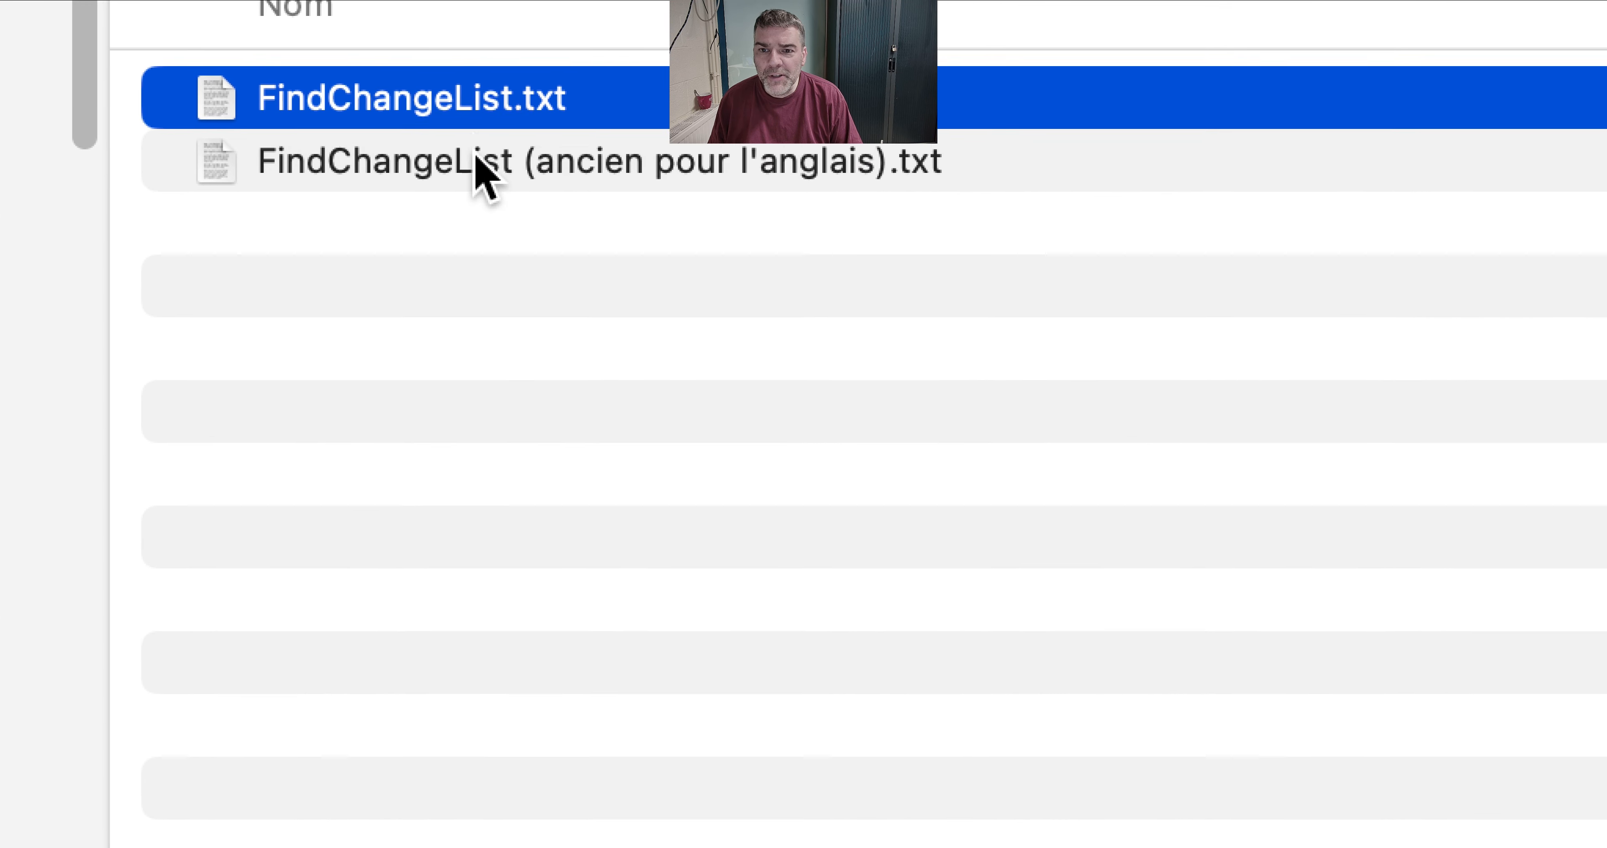
- Select the two list files in turn and display the parent folder hierarchy of FindChangeSupport
{"action": "left_click", "coordinate": [483, 198]}
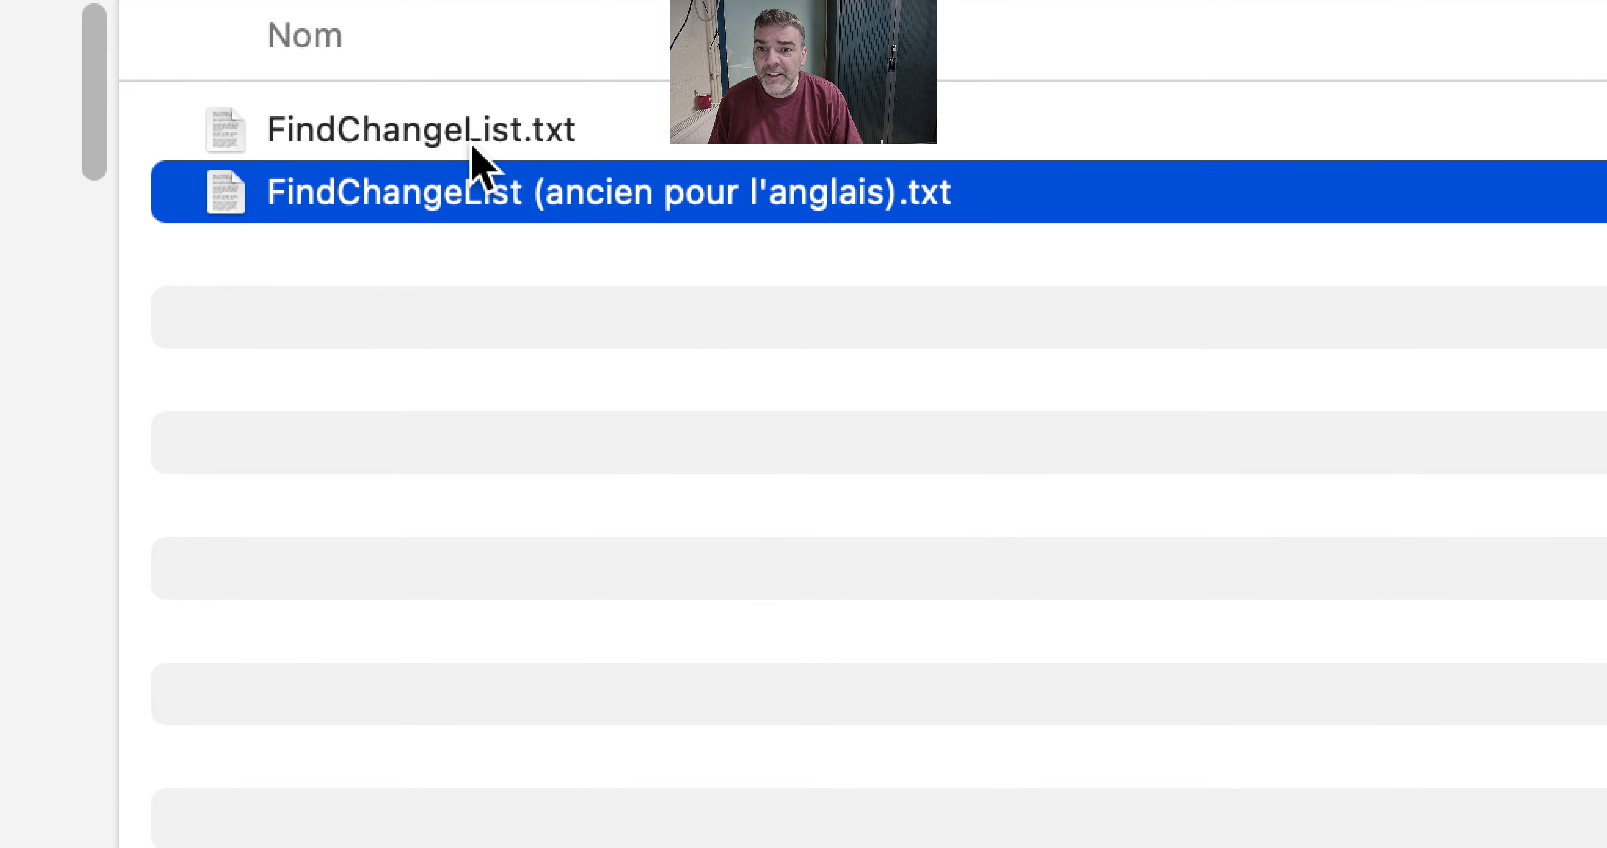
{"action": "left_click", "coordinate": [414, 103]}
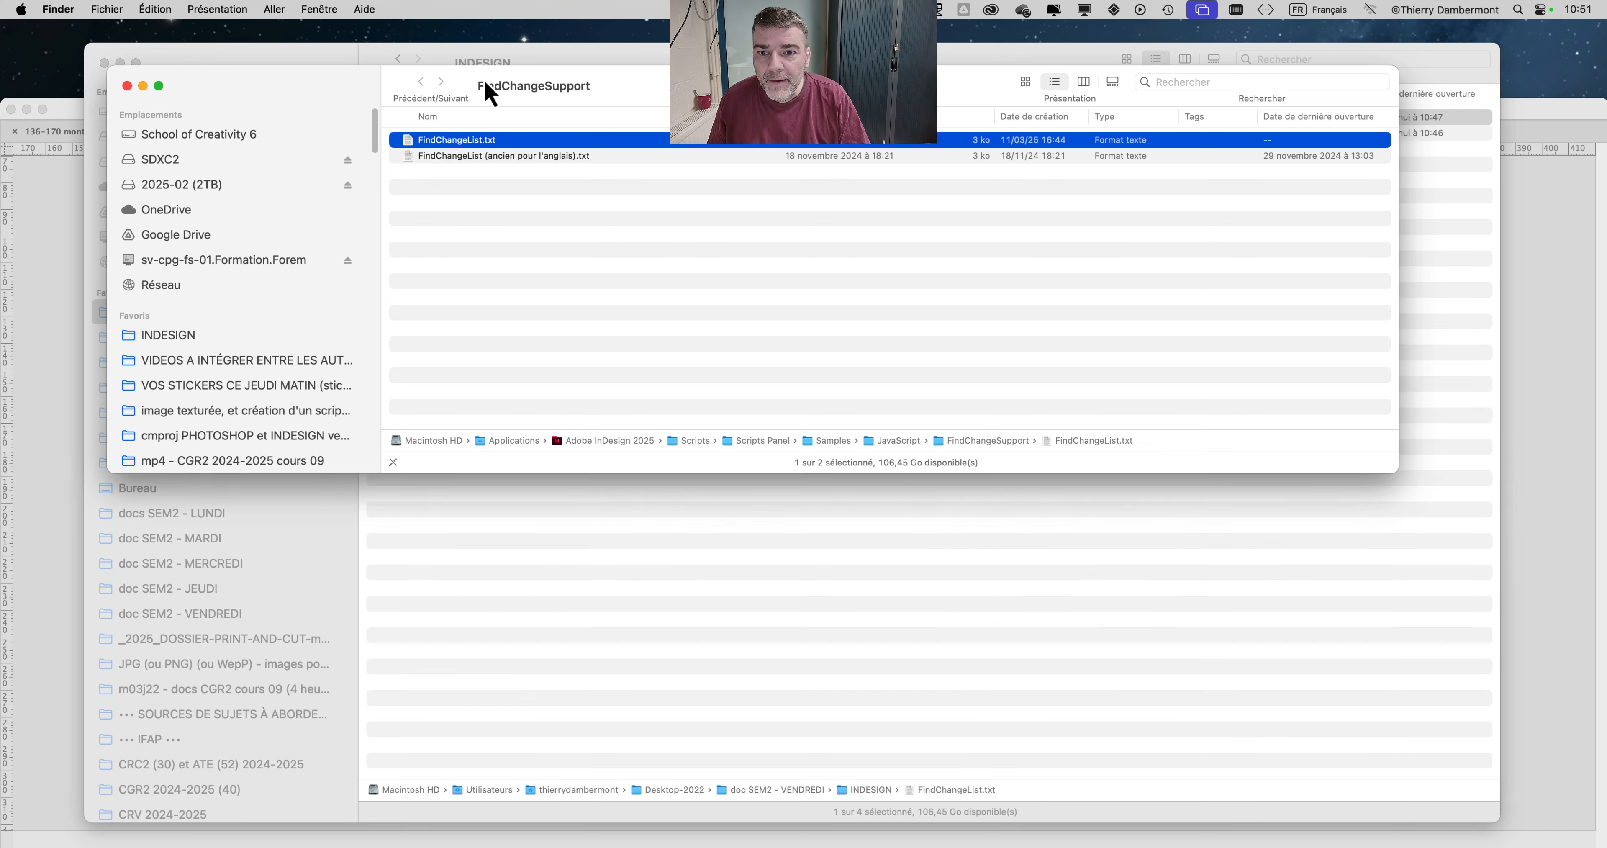
{"action": "left_click", "coordinate": [493, 87], "text": "super"}
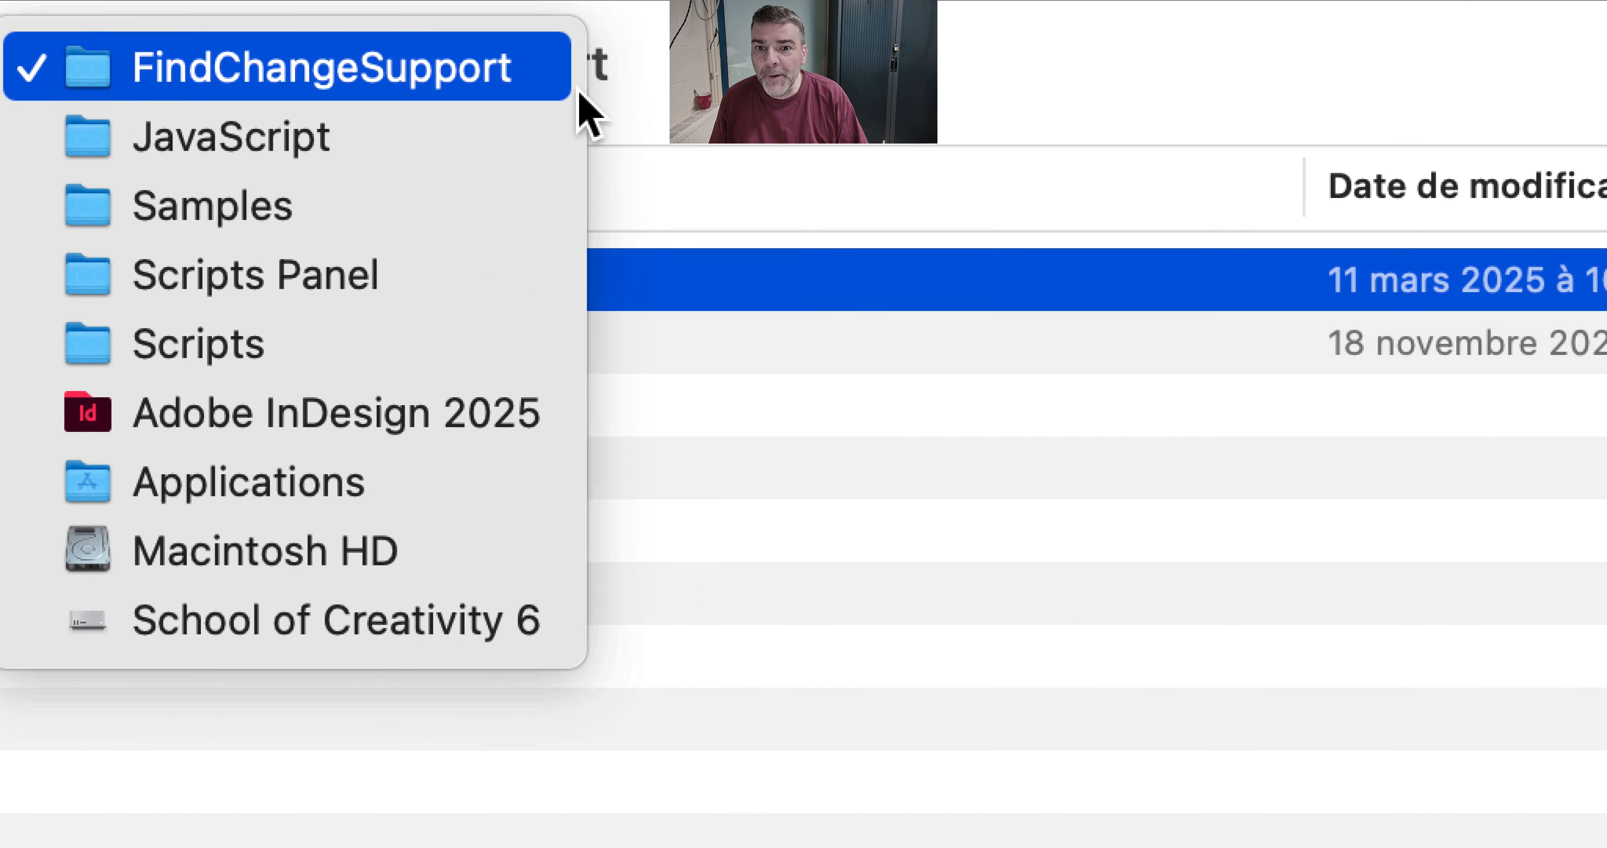
- Check the parent folders of FindChangeSupport in the Finder, then return to InDesign and collapse the FindChangeSupport script folder
{"action": "left_click", "coordinate": [574, 88]}
{"action": "left_click", "coordinate": [222, 115]}
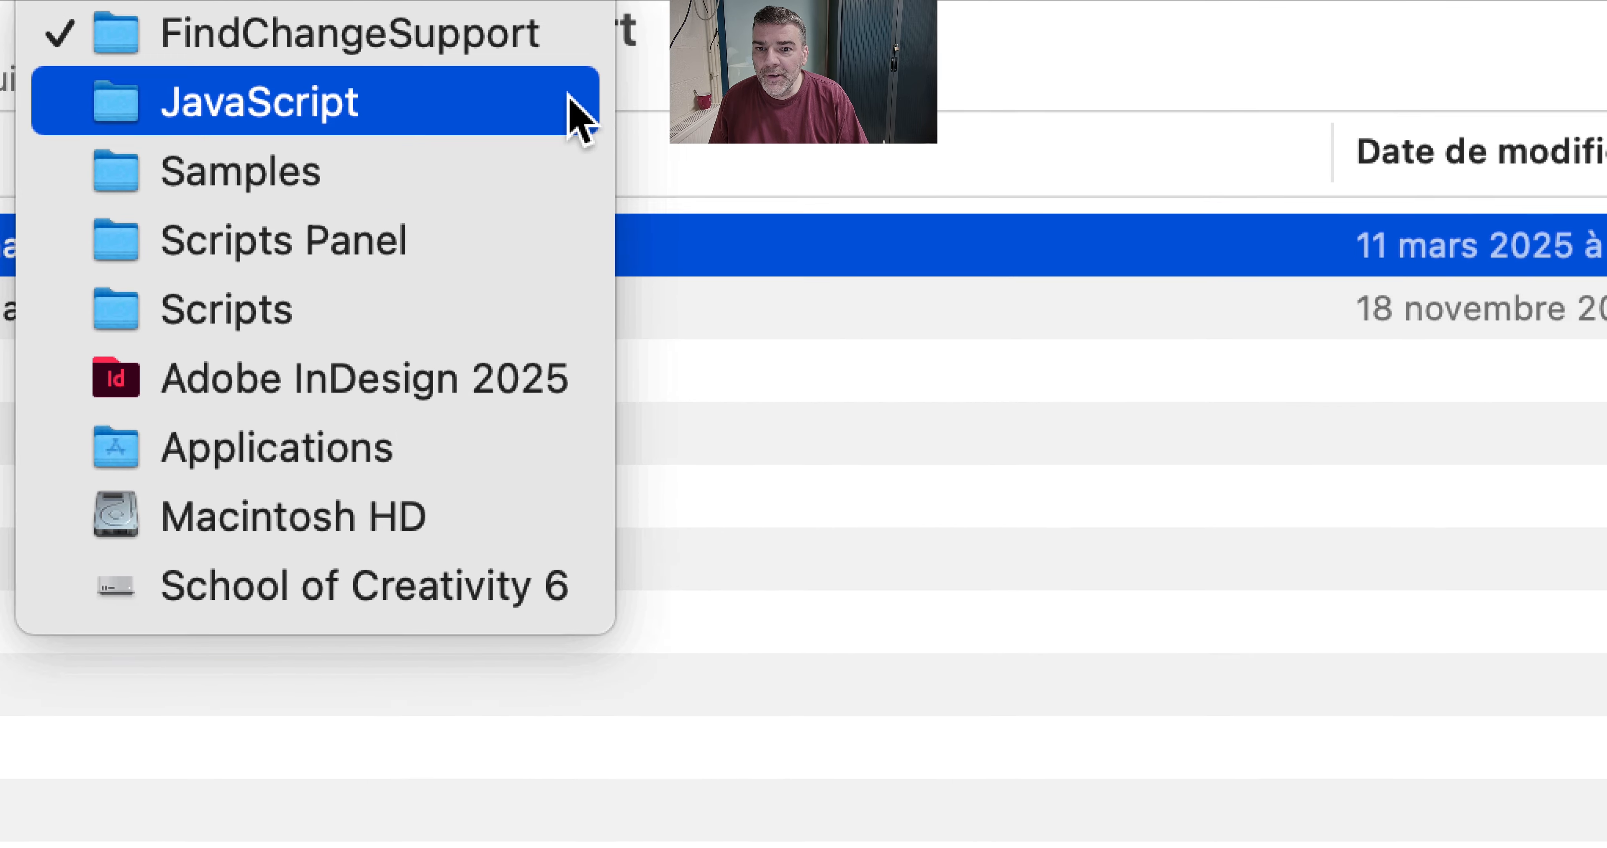
{"action": "left_click", "coordinate": [592, 91]}
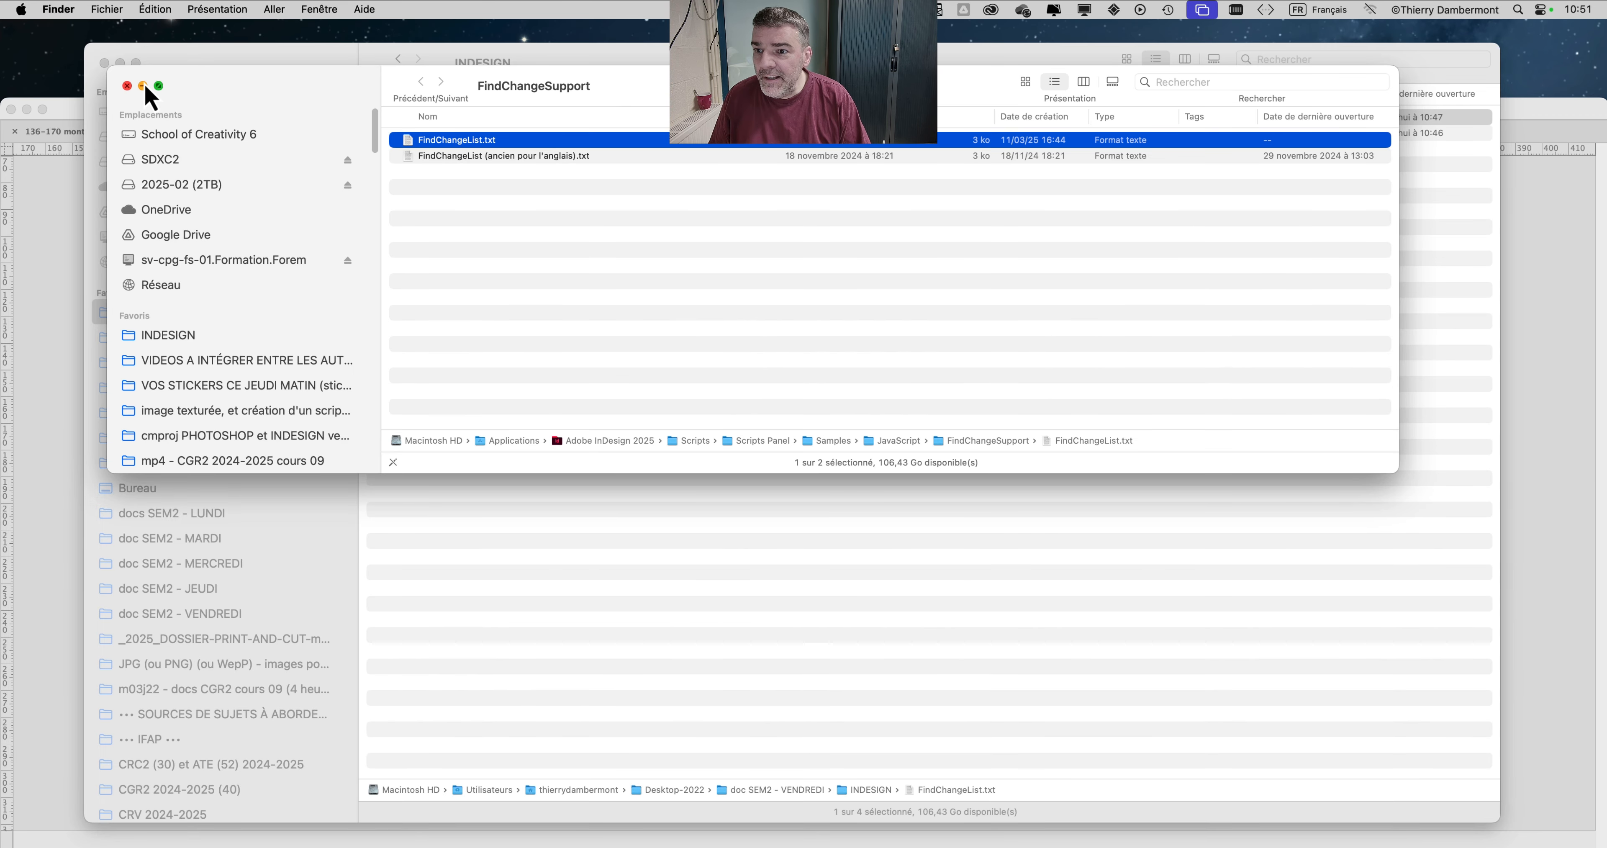
{"action": "left_click", "coordinate": [143, 86]}
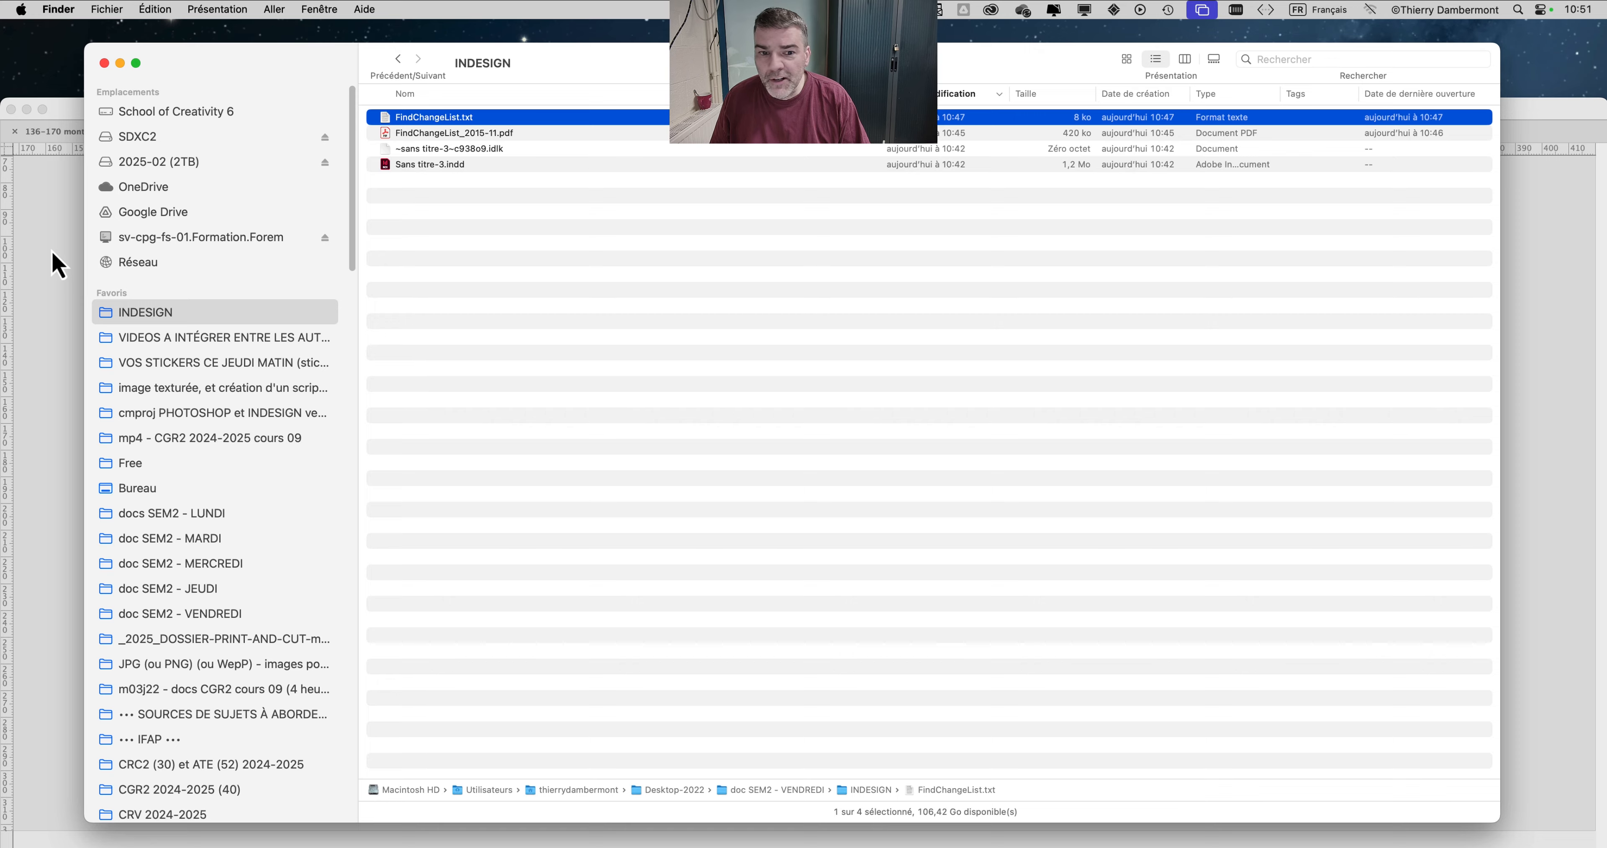
{"action": "left_click", "coordinate": [55, 265]}
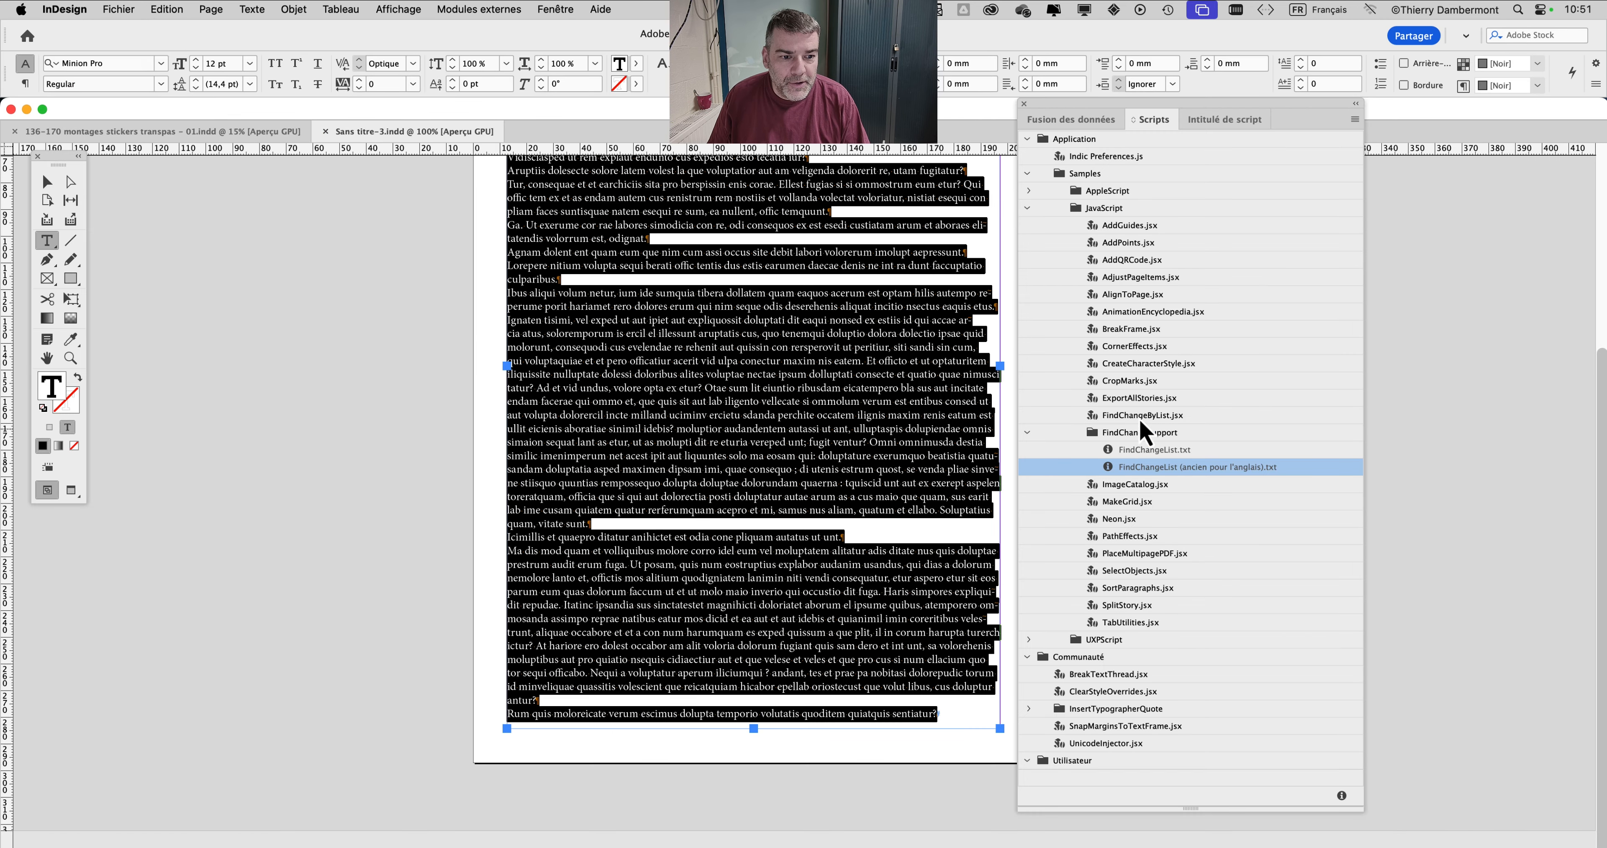
{"action": "left_click", "coordinate": [1027, 433]}
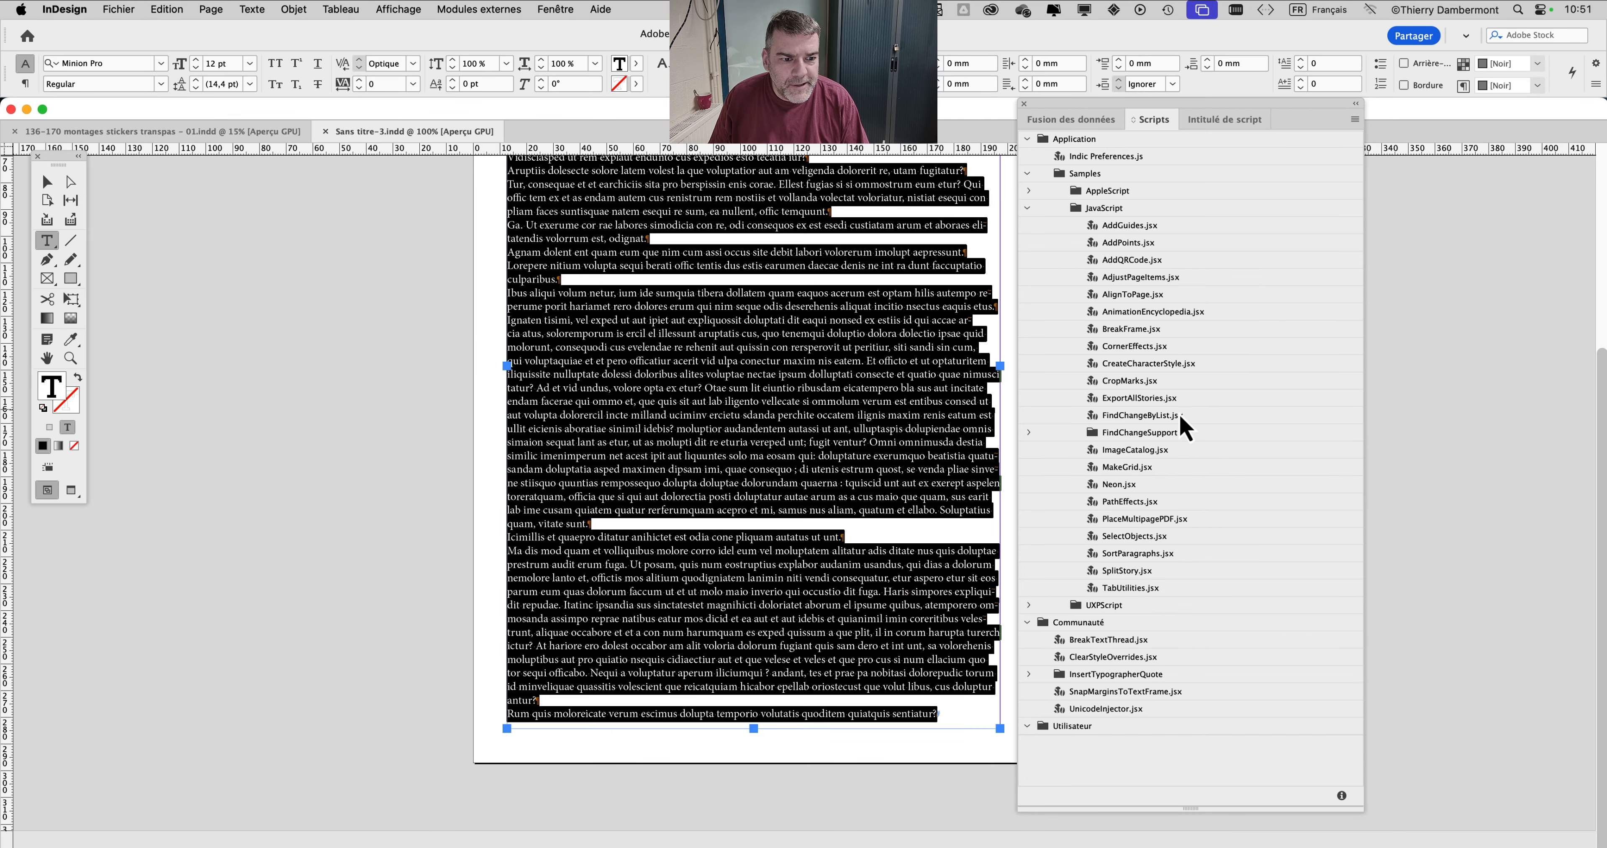
- Run FindChangeByList.jsx on the selected text with the search range set to Selection
{"action": "right_click", "coordinate": [1195, 430]}
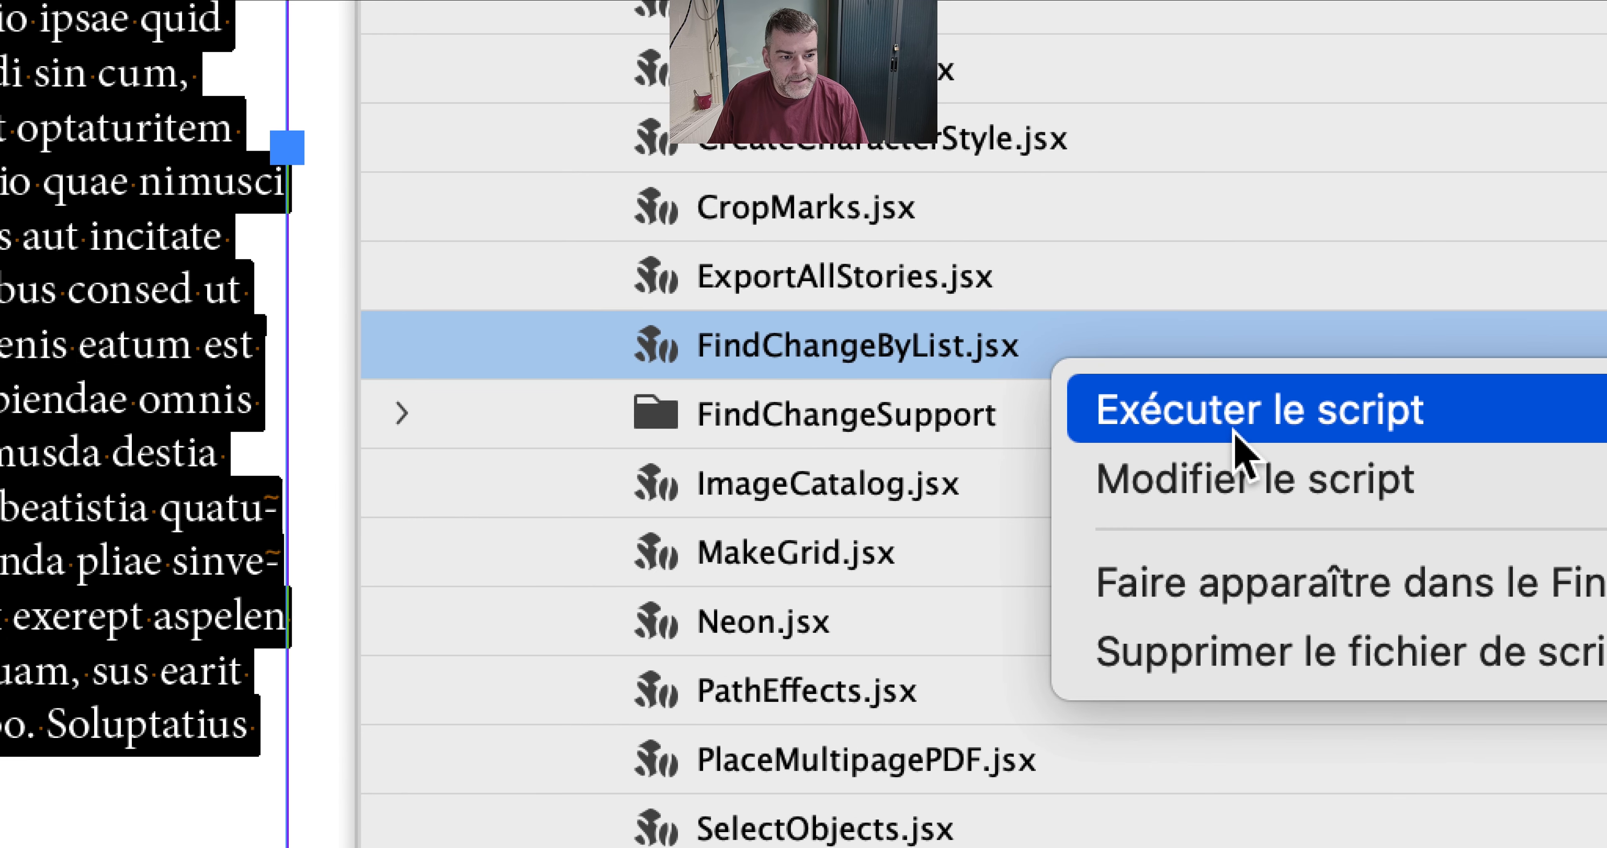
{"action": "left_click", "coordinate": [1235, 445]}
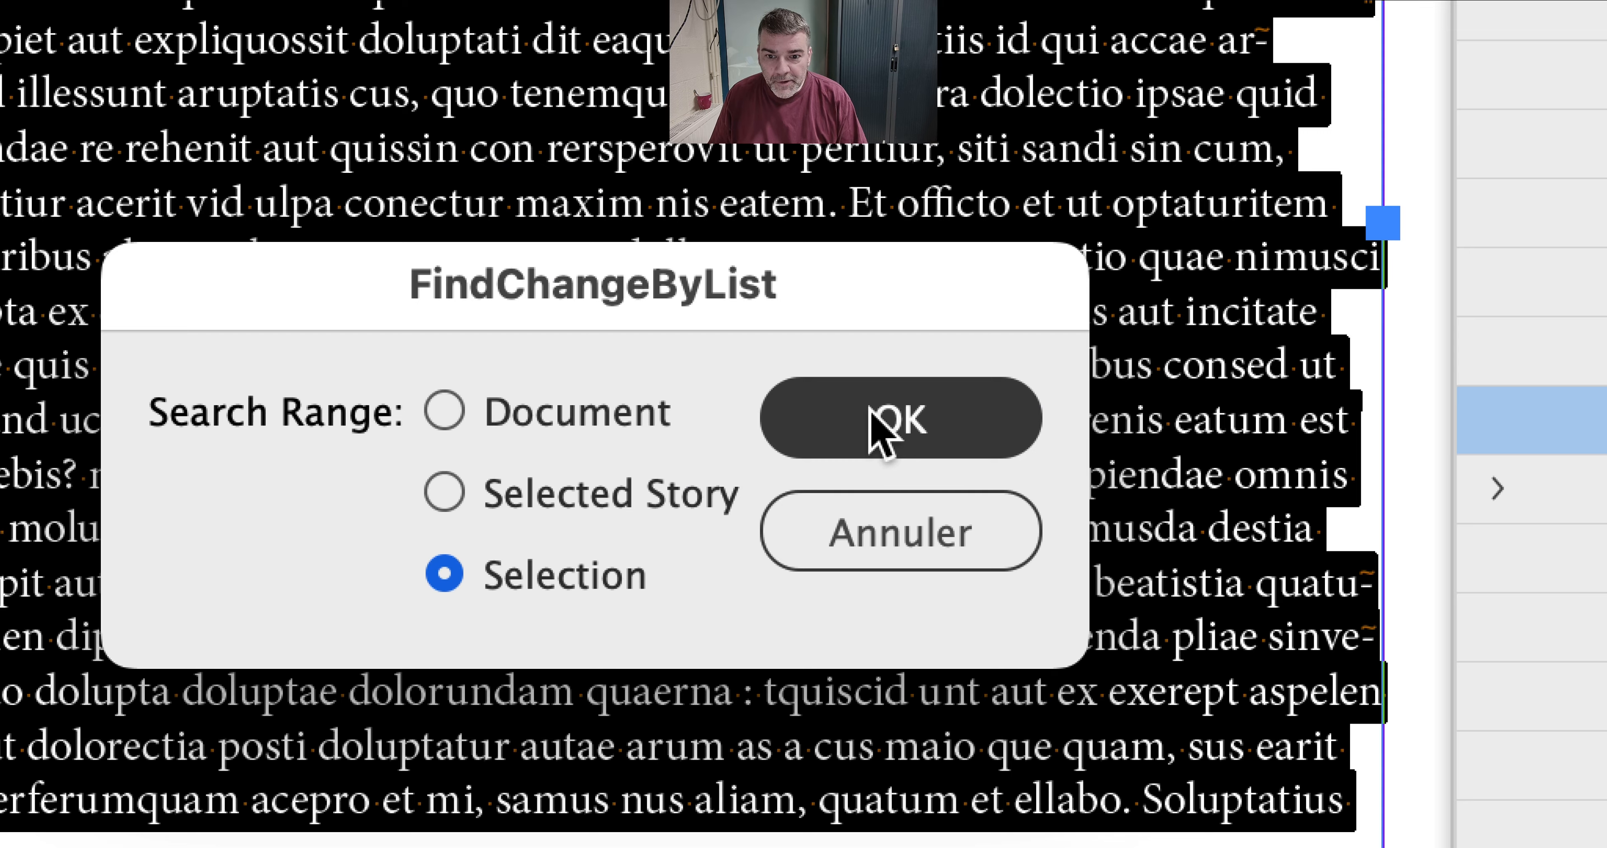
{"action": "left_click", "coordinate": [869, 408]}
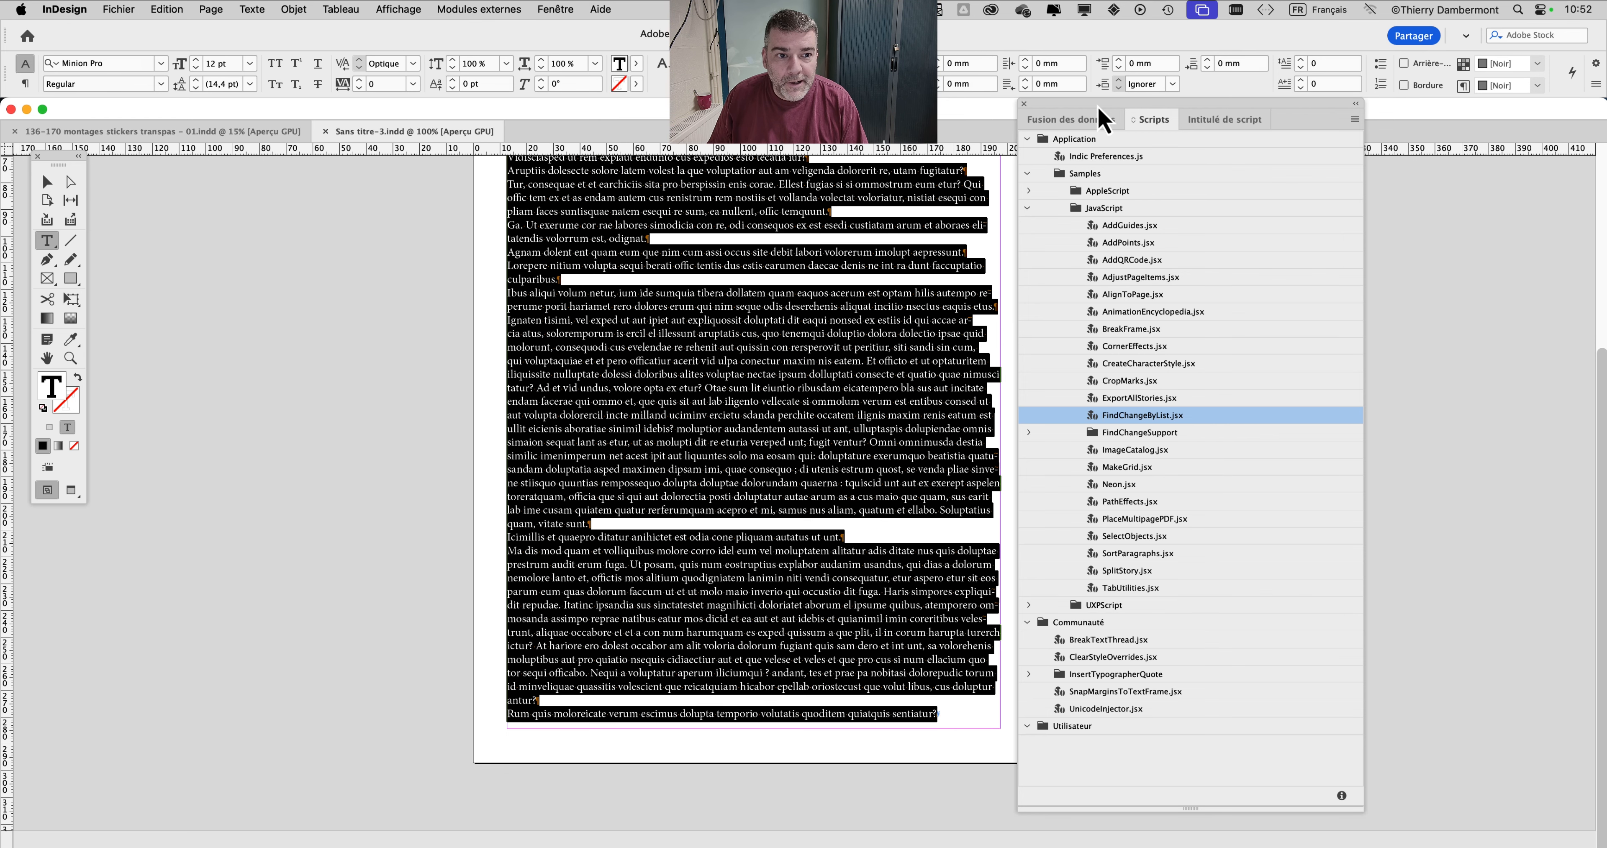
- Shift the Scripts panel clear of the page and examine the spacing around the text's punctuation marks up close
{"action": "left_click_drag", "start_coordinate": [1098, 107], "coordinate": [1325, 130]}
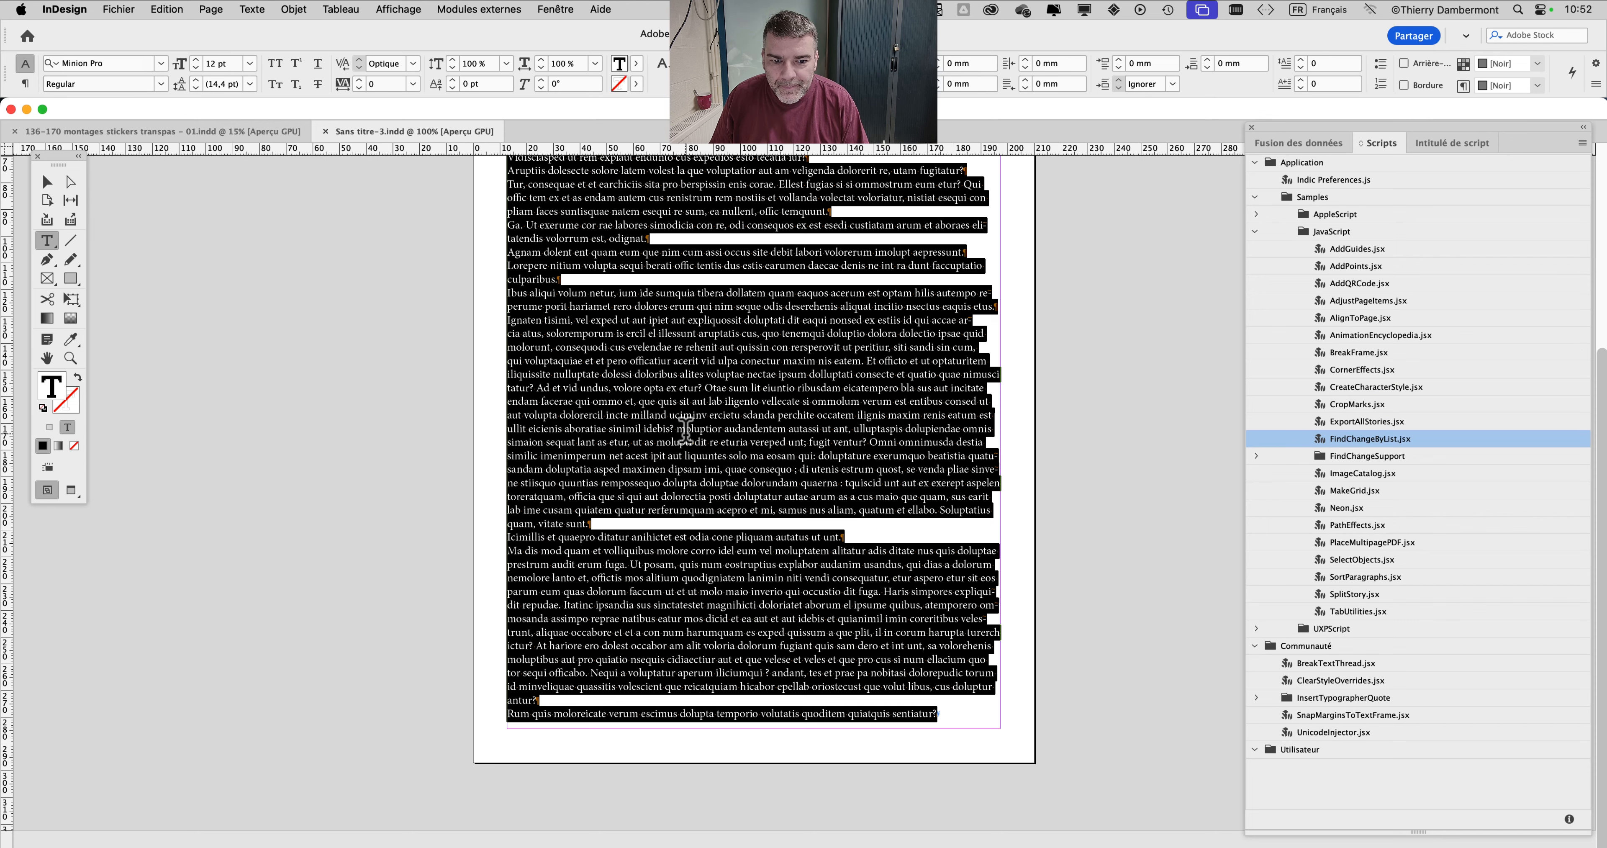
{"action": "left_click", "coordinate": [743, 488]}
{"action": "scroll", "coordinate": [685, 382], "scroll_direction": "up", "scroll_amount": 5}
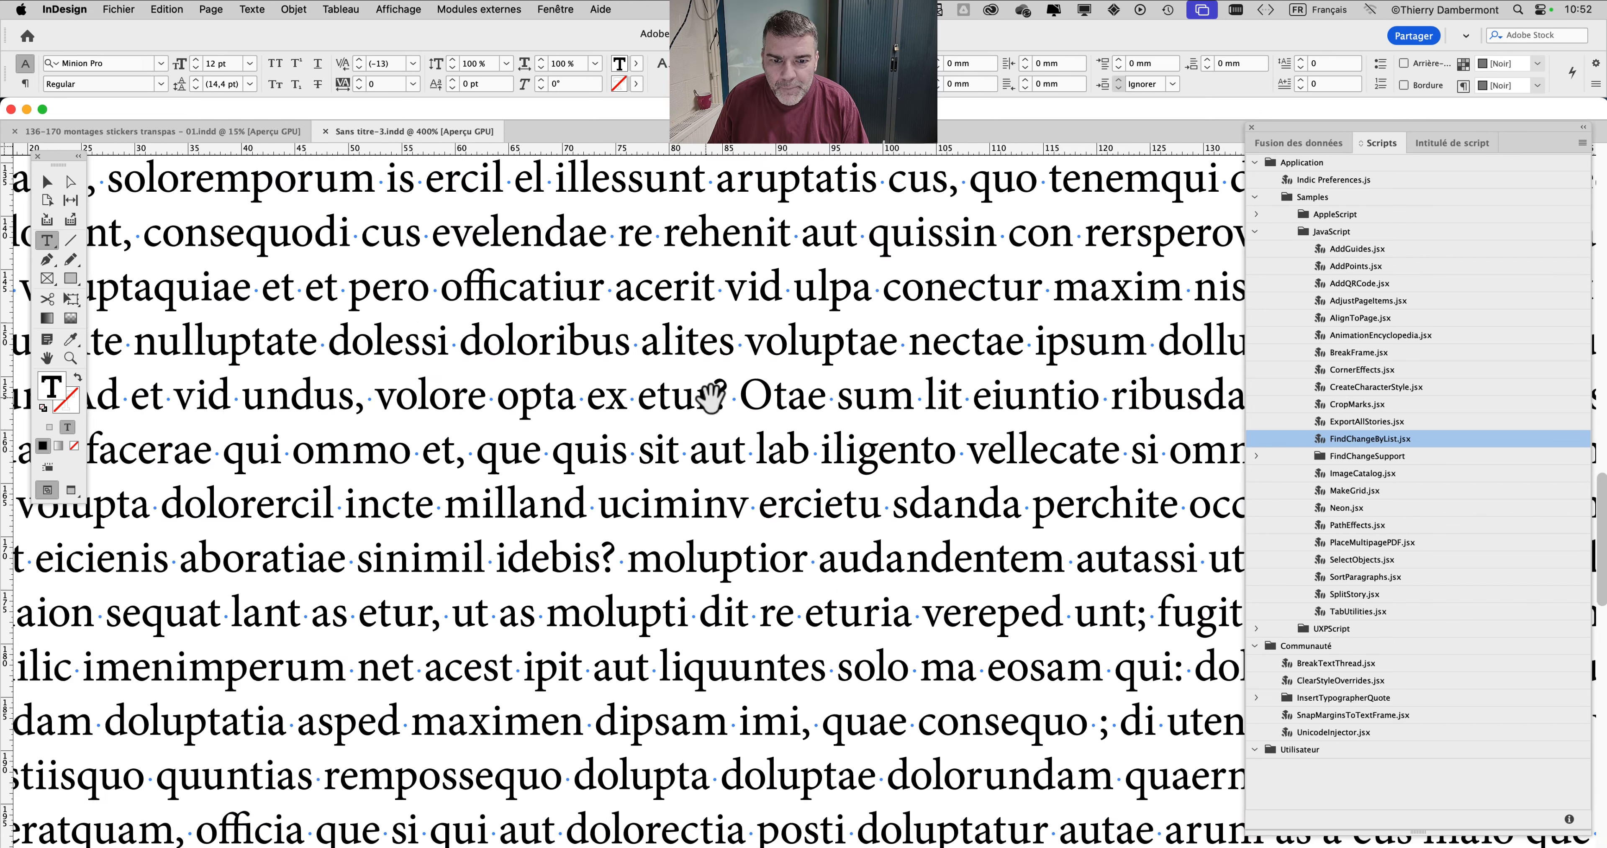
{"action": "scroll", "coordinate": [710, 395], "scroll_direction": "up", "scroll_amount": 2}
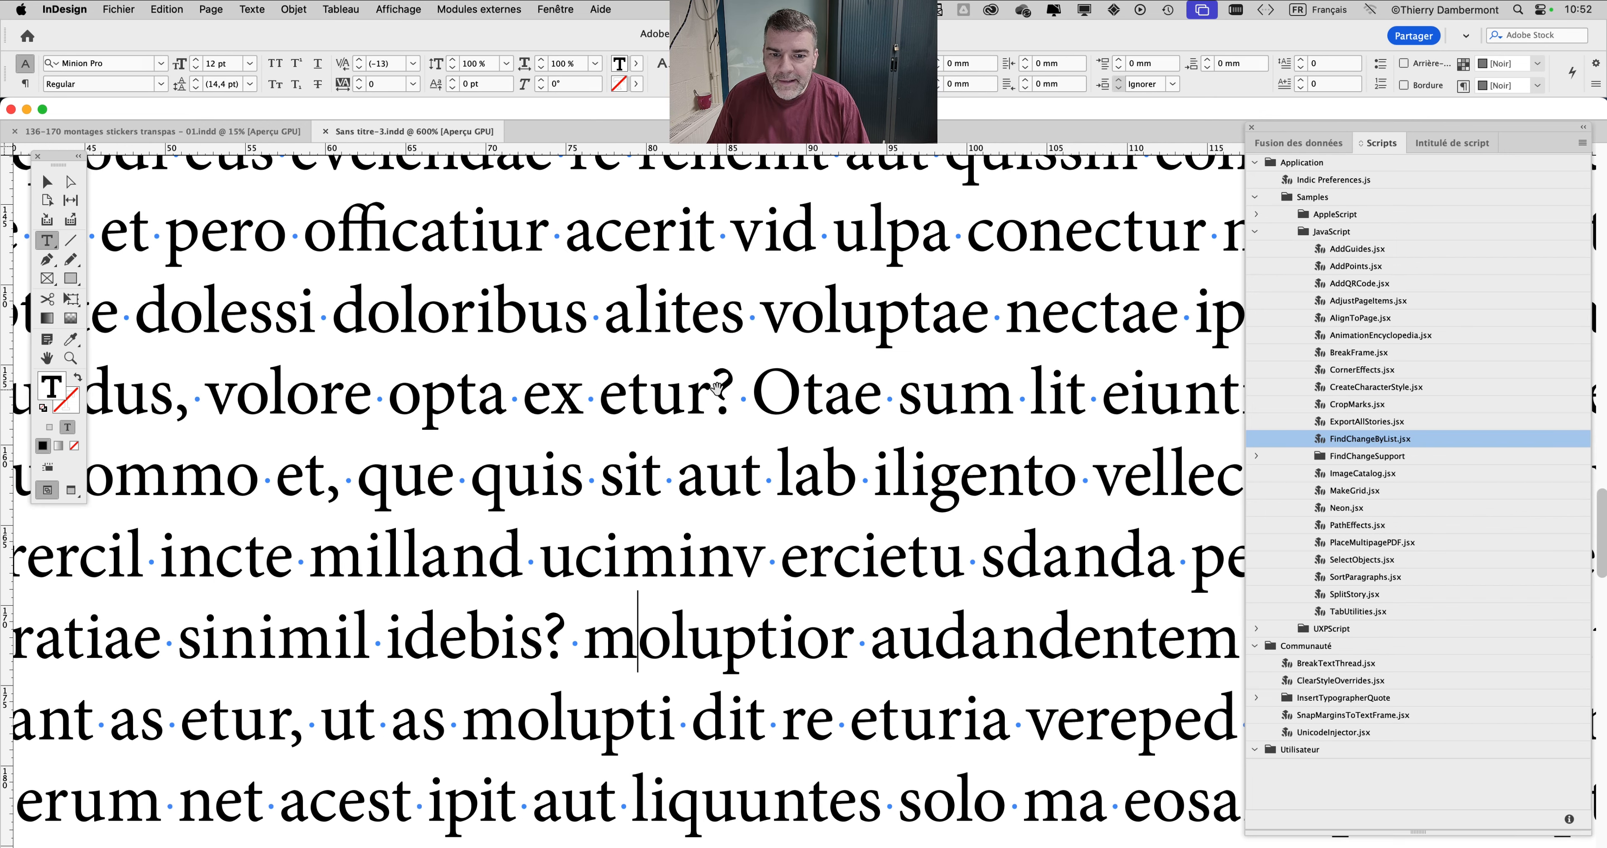
{"action": "scroll", "coordinate": [624, 399], "scroll_direction": "up", "scroll_amount": 5}
{"action": "scroll", "coordinate": [623, 399], "scroll_direction": "right", "scroll_amount": 5}
{"action": "scroll", "coordinate": [581, 405], "scroll_direction": "down", "scroll_amount": 15}
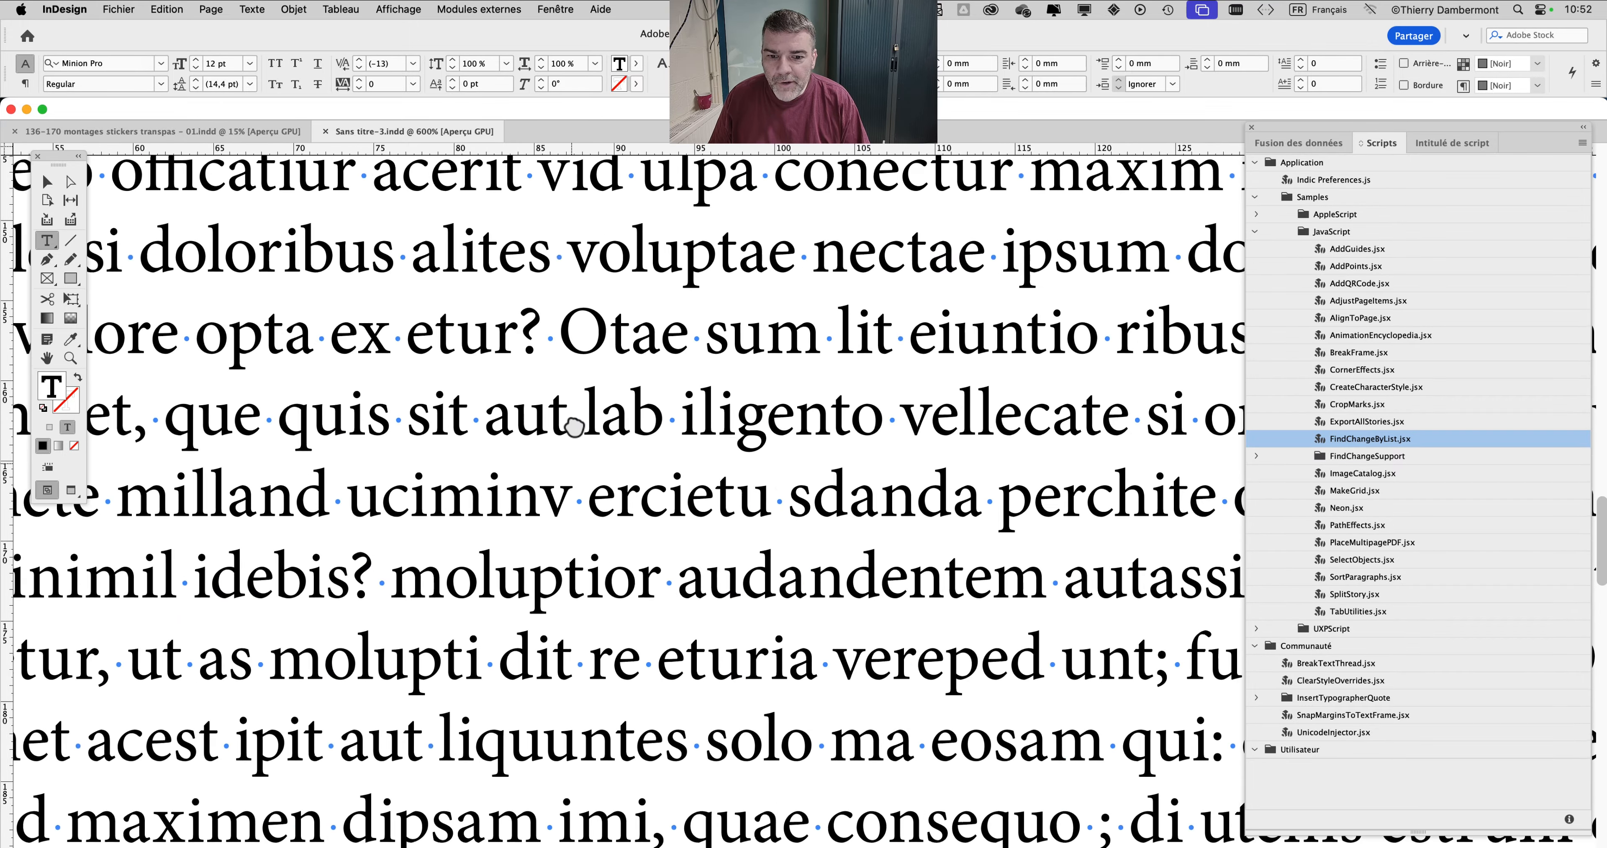
{"action": "scroll", "coordinate": [595, 387], "scroll_direction": "down", "scroll_amount": 2}
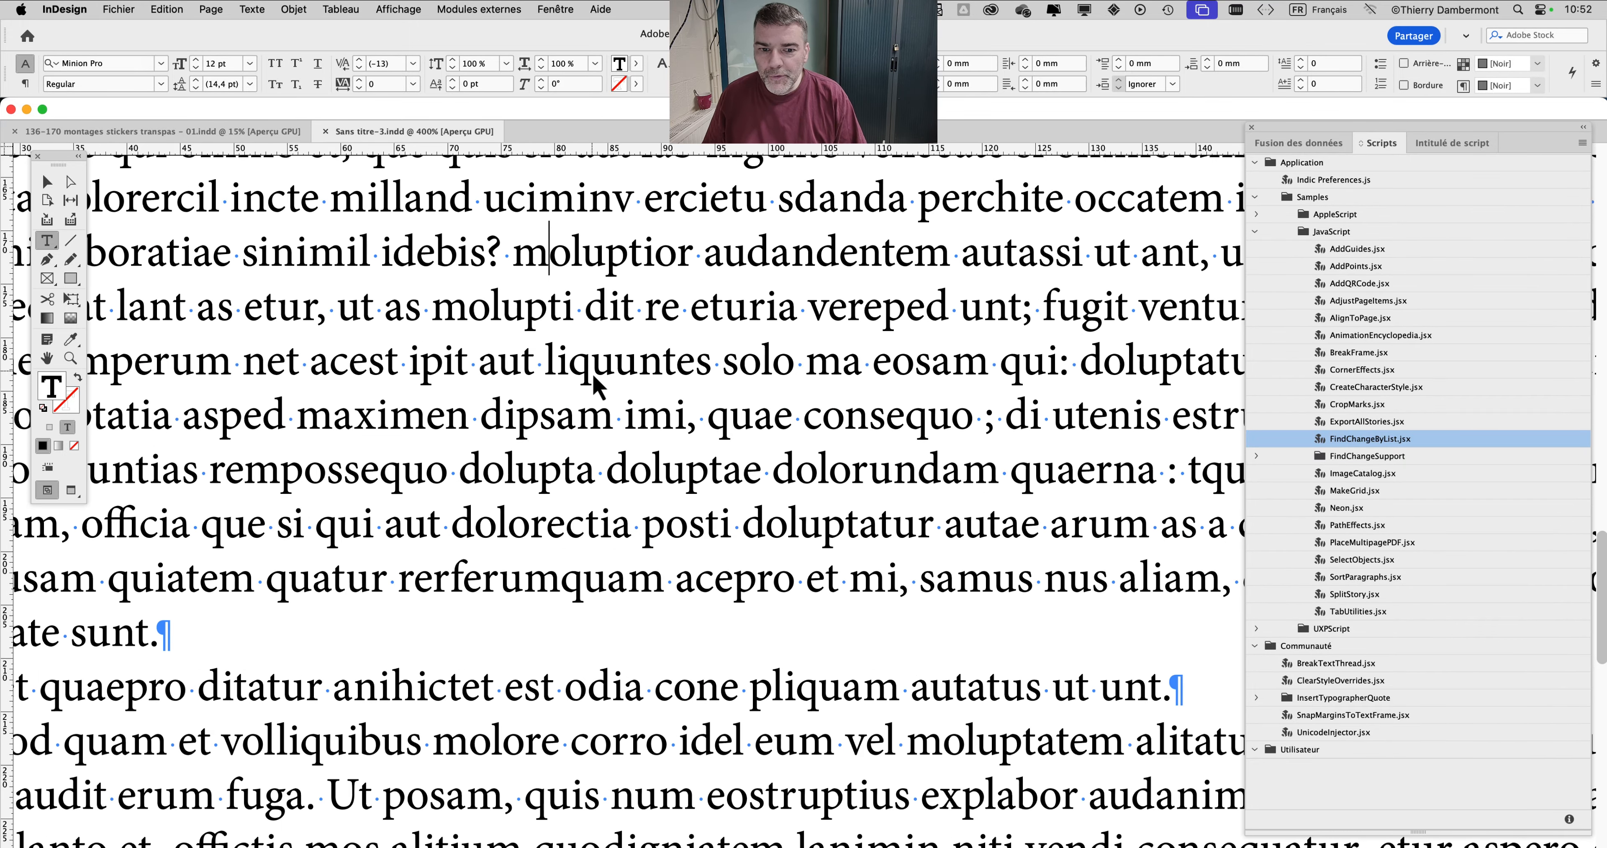
{"action": "scroll", "coordinate": [596, 387], "scroll_direction": "down", "scroll_amount": 2}
- Search the document for ":" and check the spacing before each colon, then end the search
{"action": "key", "text": "super+f"}
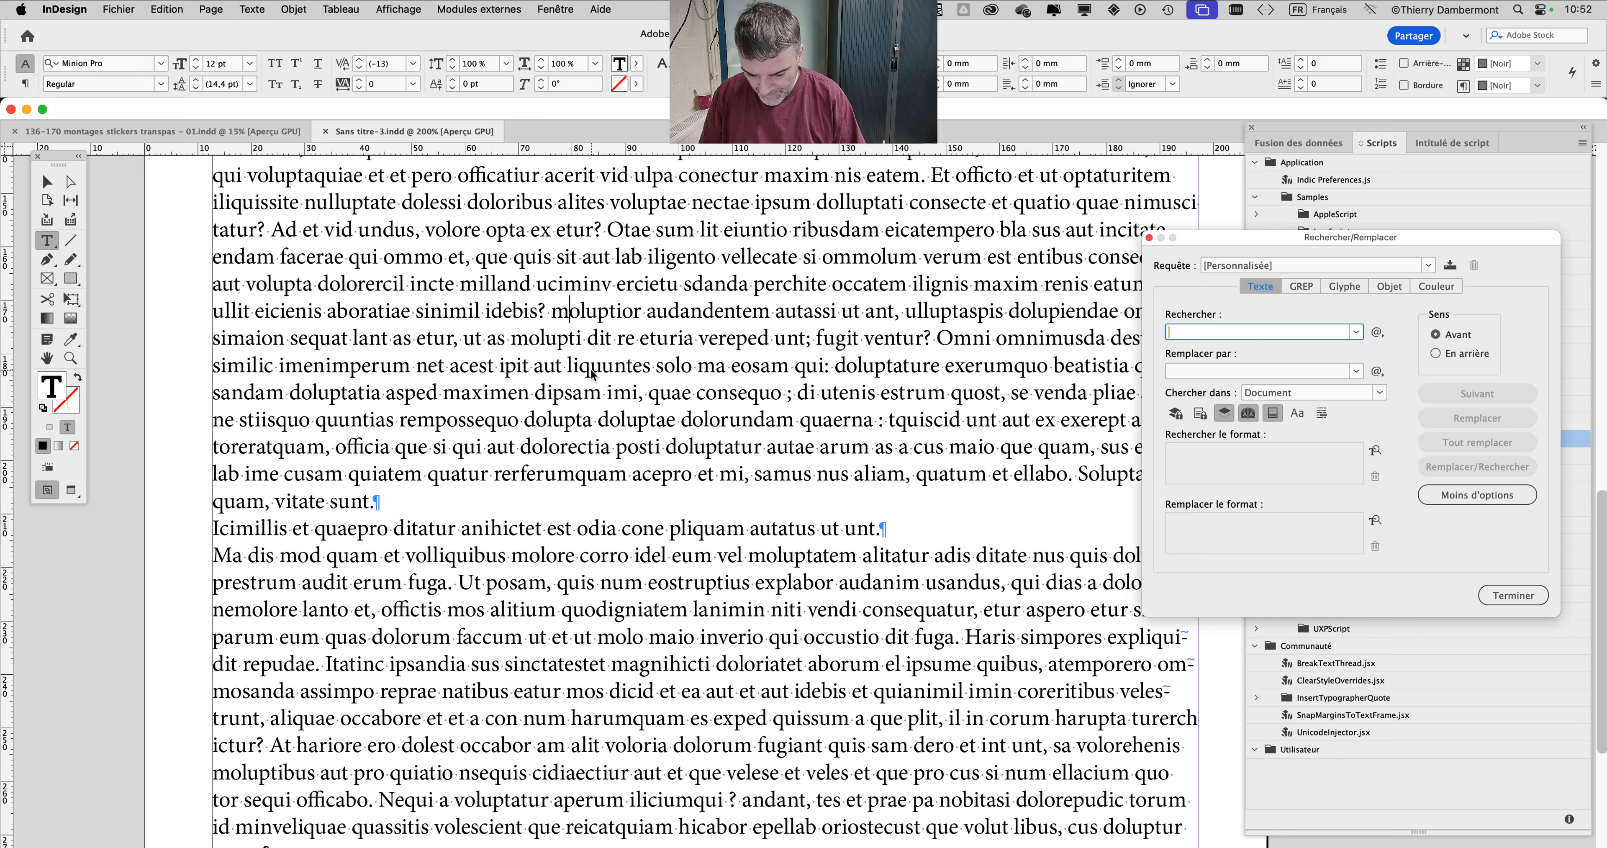
{"action": "type", "text": ":"}
{"action": "left_click", "coordinate": [1463, 394]}
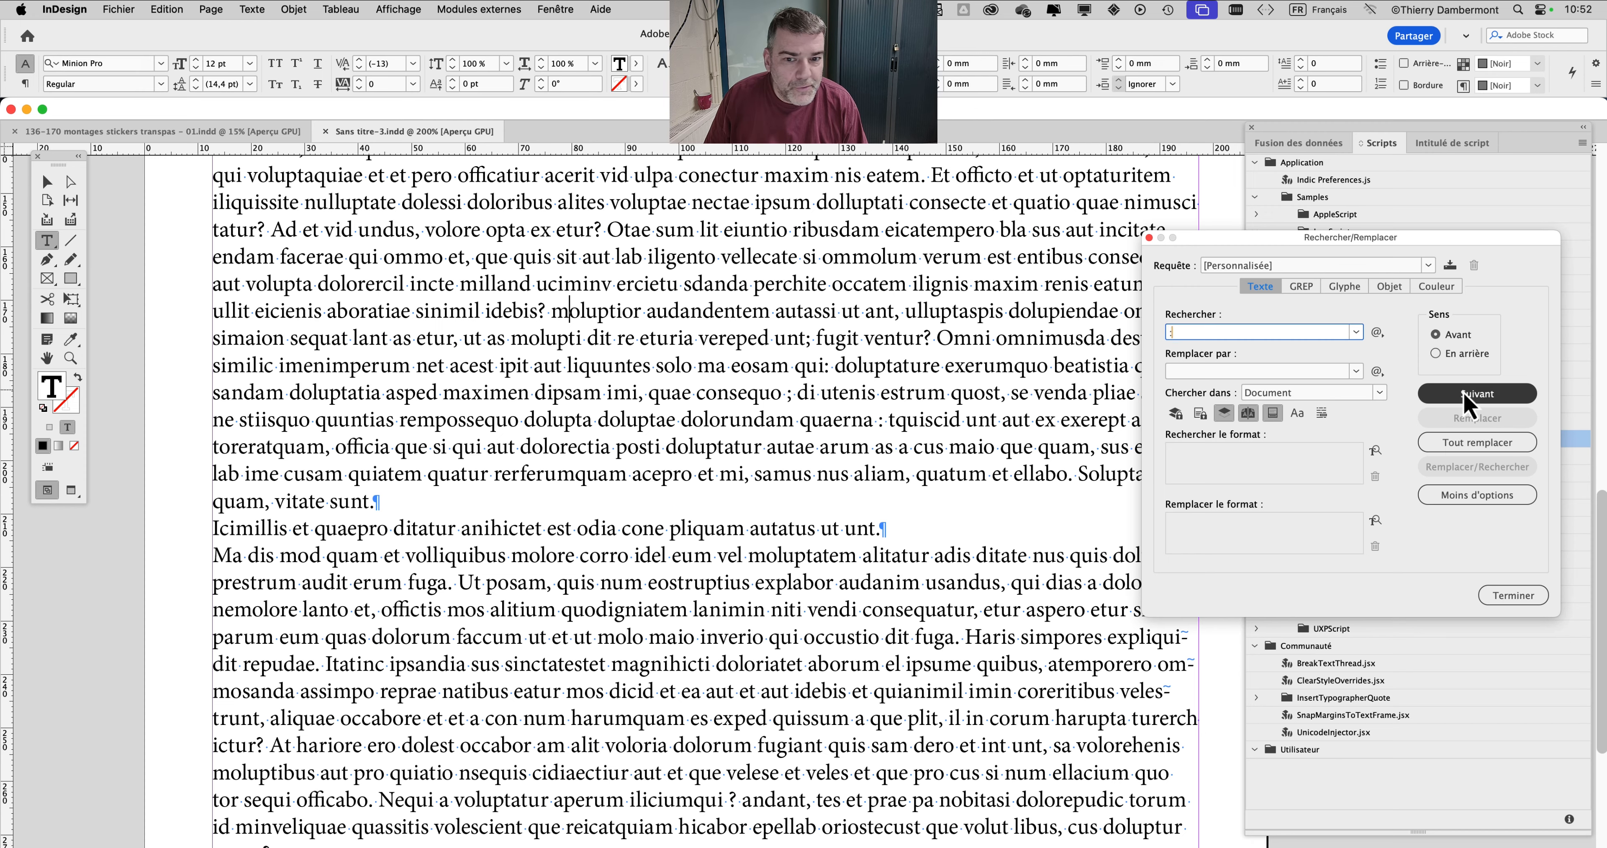
{"action": "scroll", "coordinate": [811, 363], "scroll_direction": "up", "scroll_amount": 4}
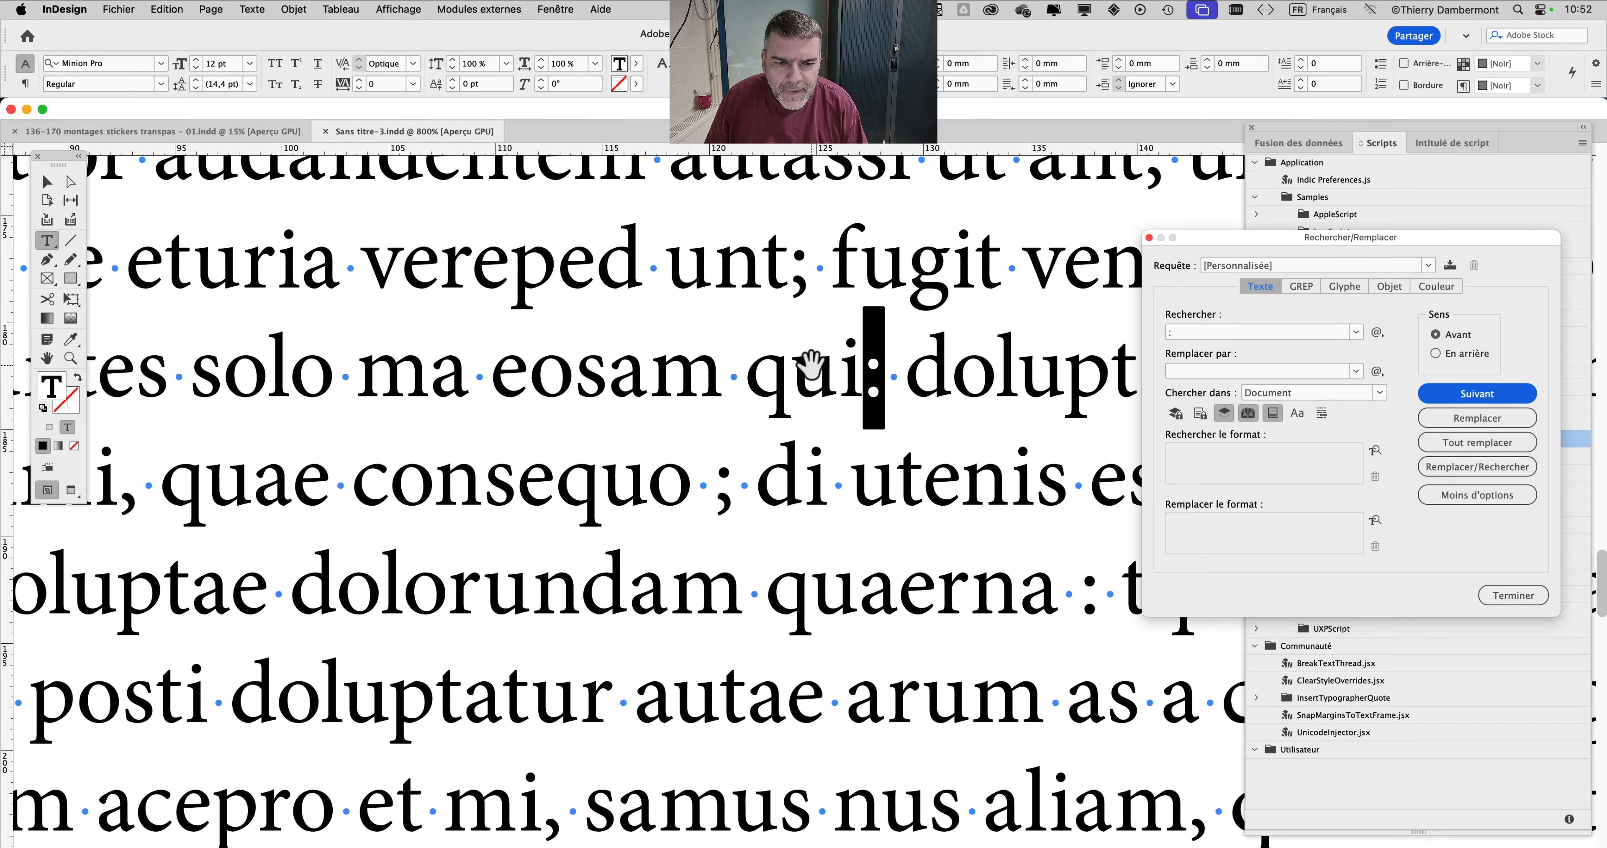
{"action": "left_click", "coordinate": [1463, 395]}
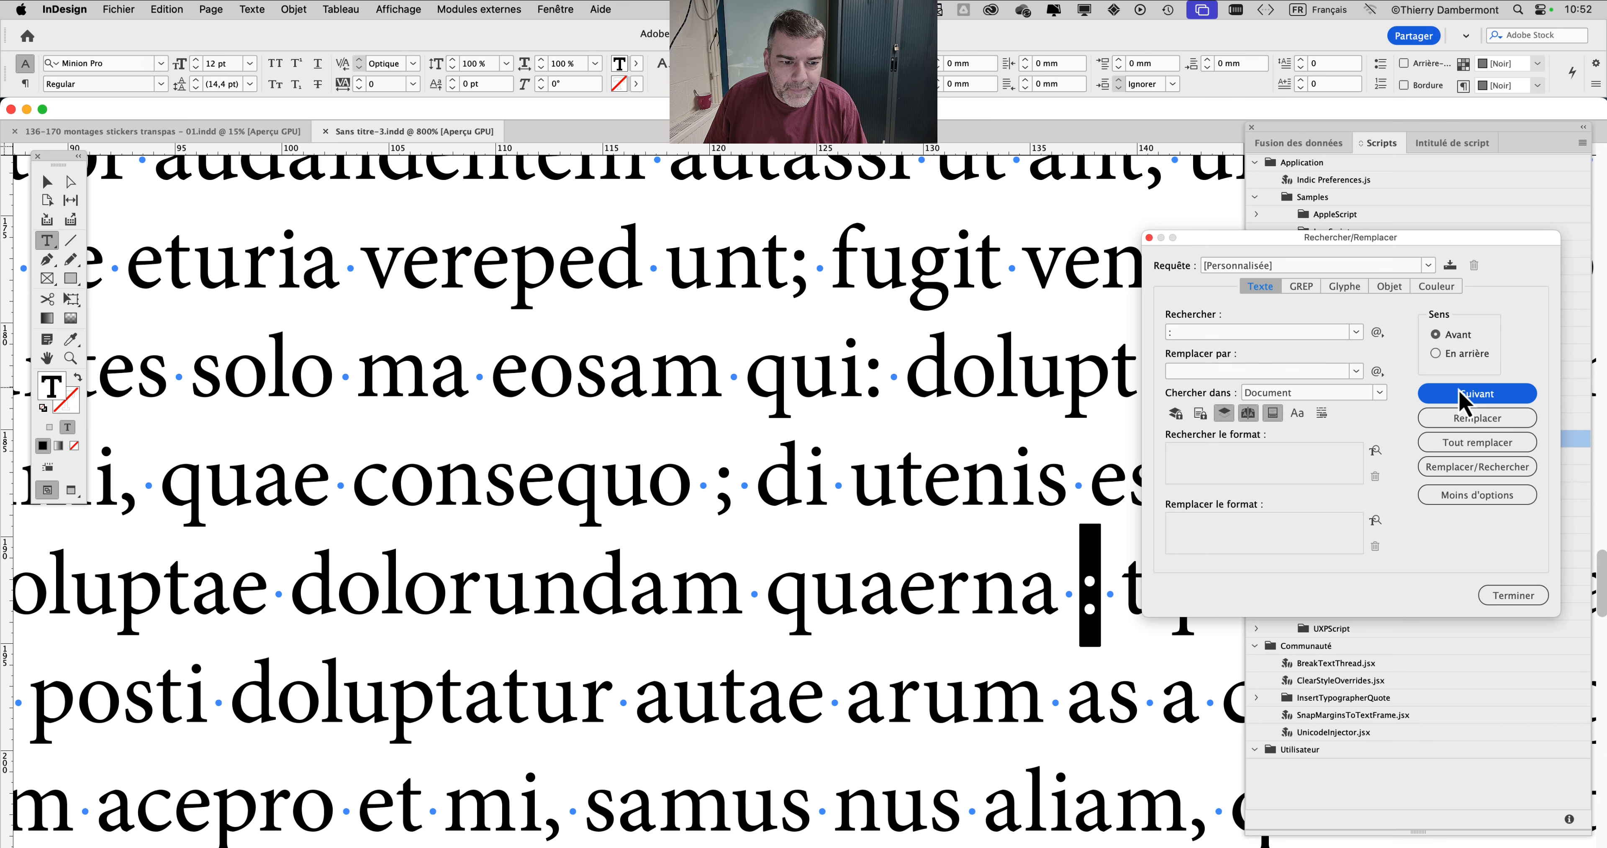
{"action": "left_click", "coordinate": [1461, 393]}
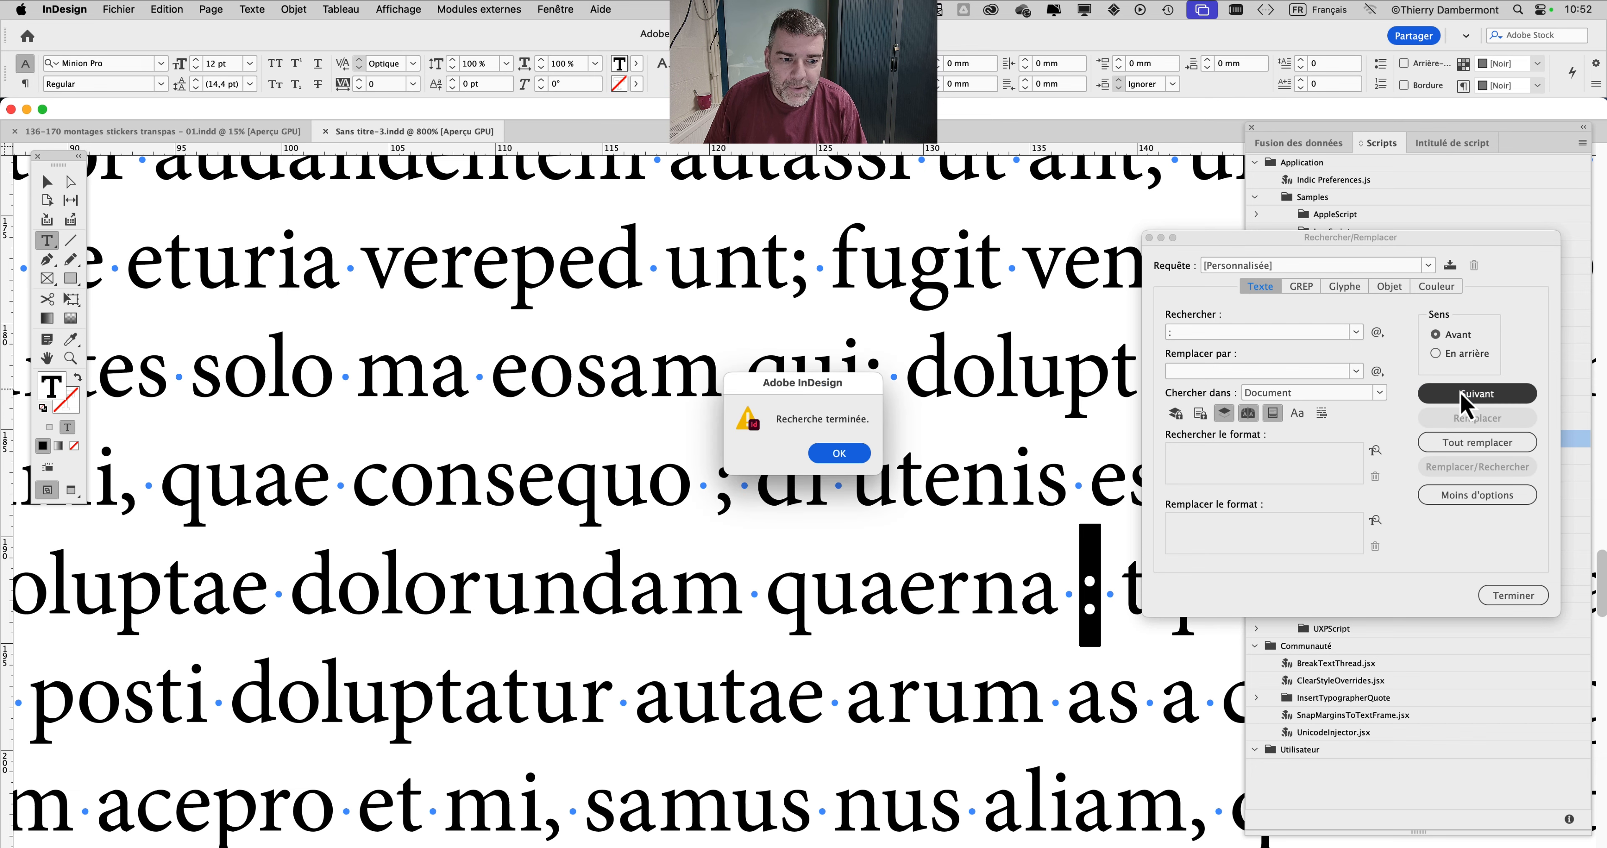
{"action": "left_click", "coordinate": [839, 454]}
{"action": "left_click", "coordinate": [1510, 596]}
- Select the whole text again and run FindChangeByList.jsx with the search range set to Selected Story
{"action": "left_click", "coordinate": [739, 390]}
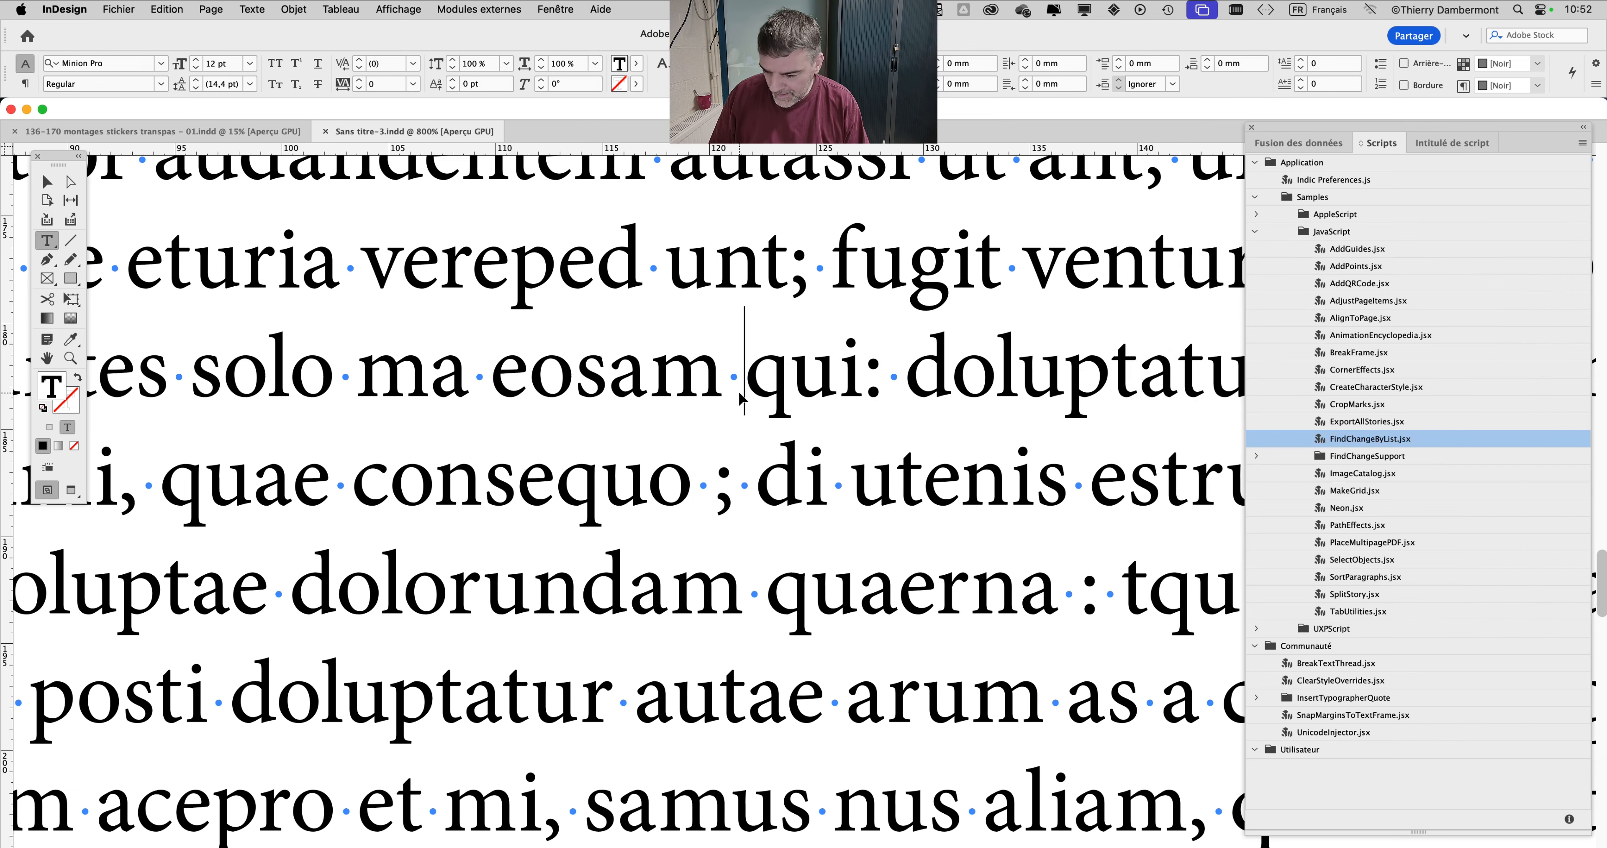
{"action": "key", "text": "super+a"}
{"action": "right_click", "coordinate": [1368, 440]}
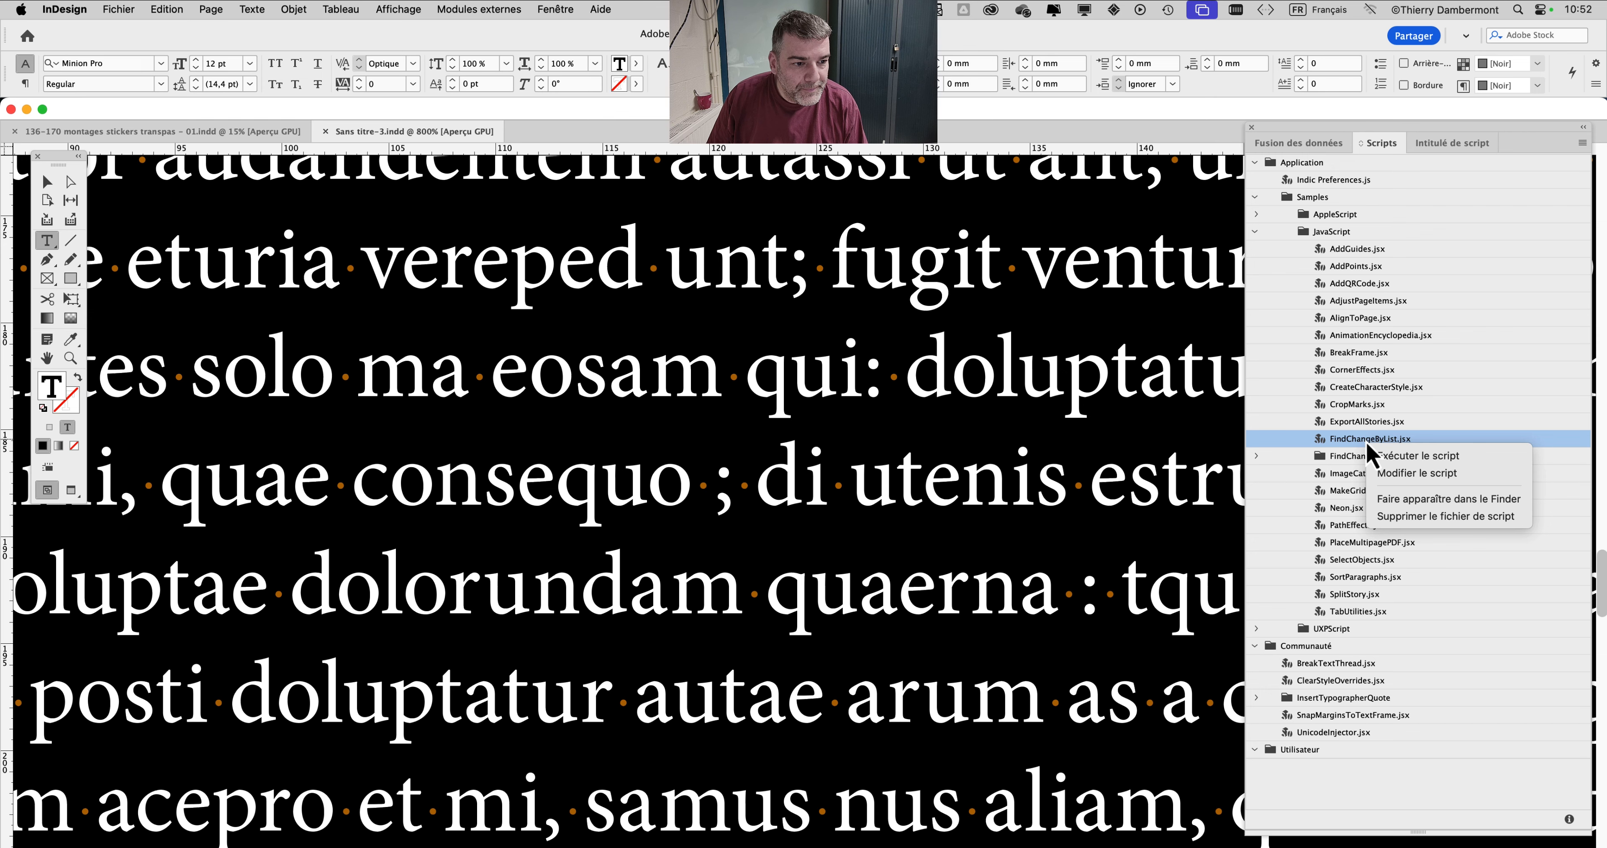
{"action": "left_click", "coordinate": [1425, 458]}
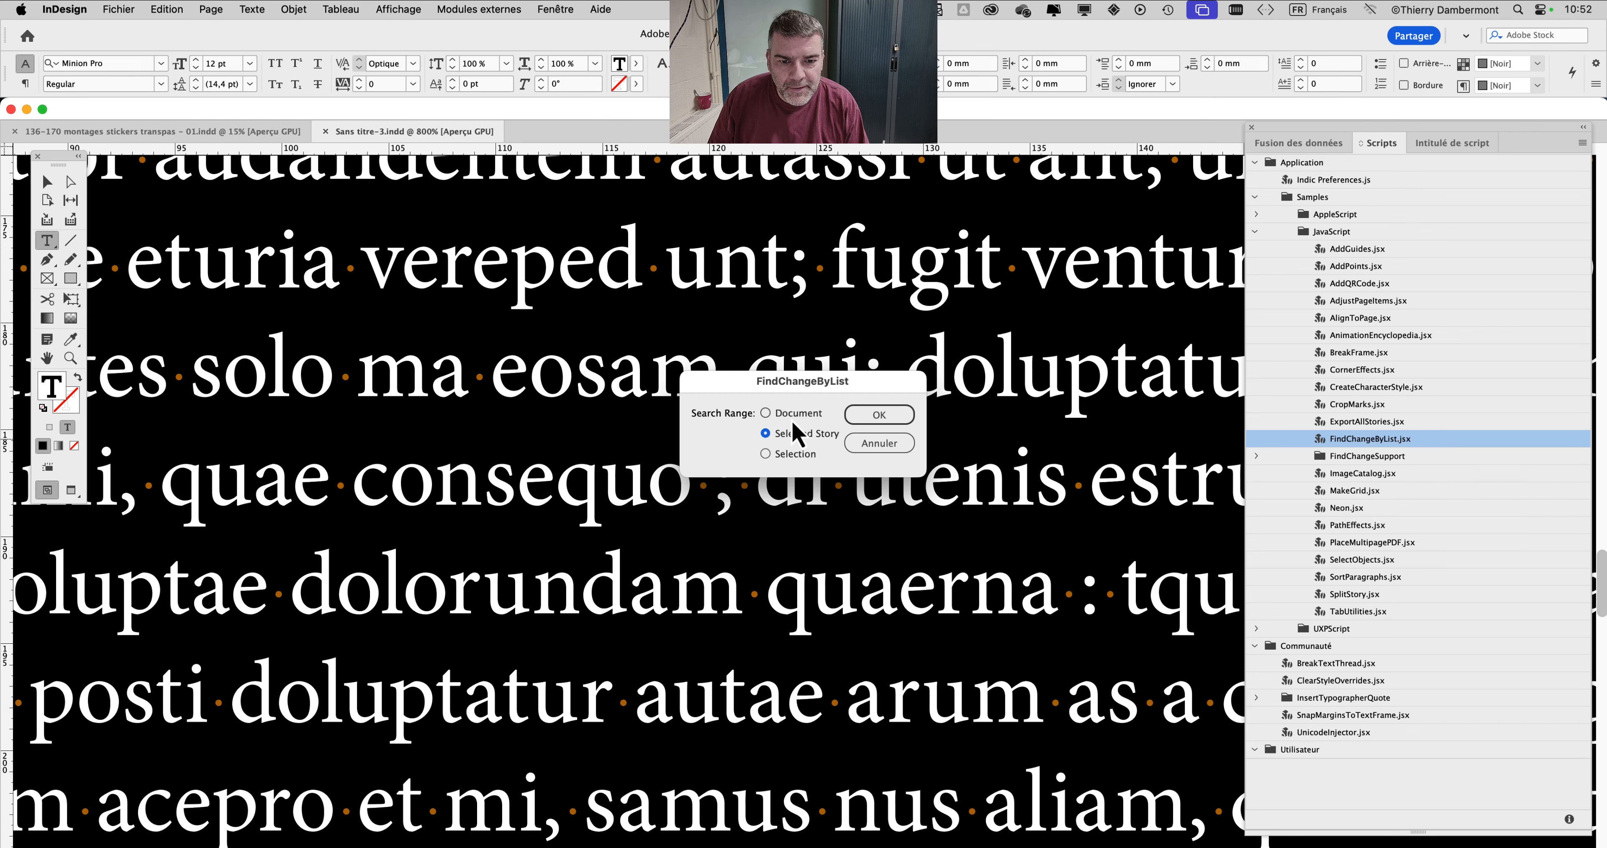
{"action": "left_click", "coordinate": [880, 415]}
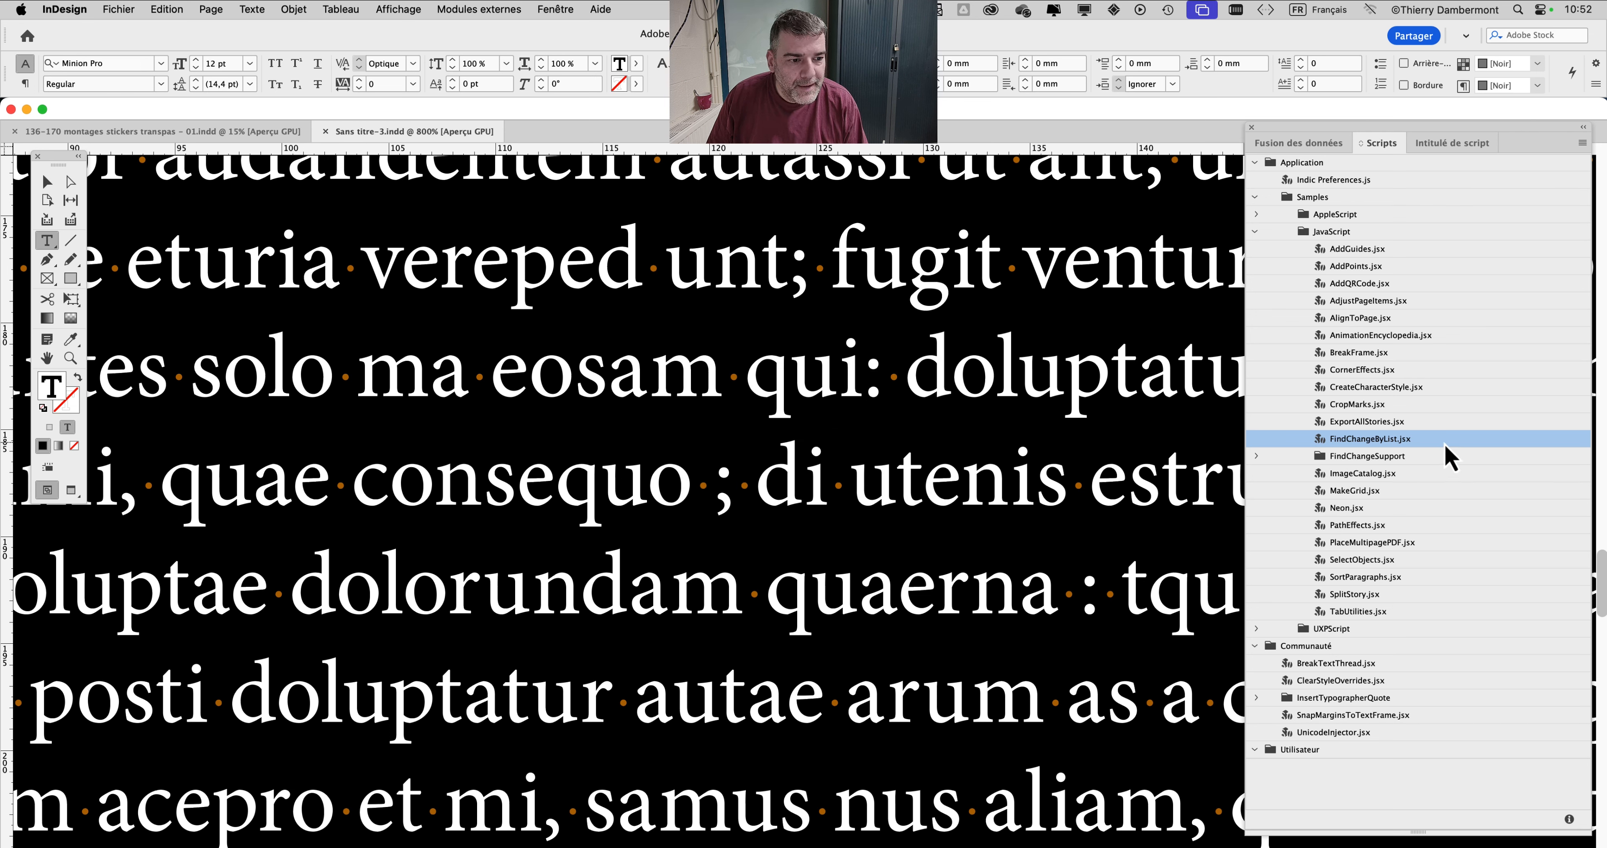
- Reveal FindChangeSupport's FindChangeList.txt in the Finder, open it in TextEdit to examine its find/change rules, and close it
{"action": "left_click", "coordinate": [1257, 458]}
{"action": "left_click", "coordinate": [1362, 473]}
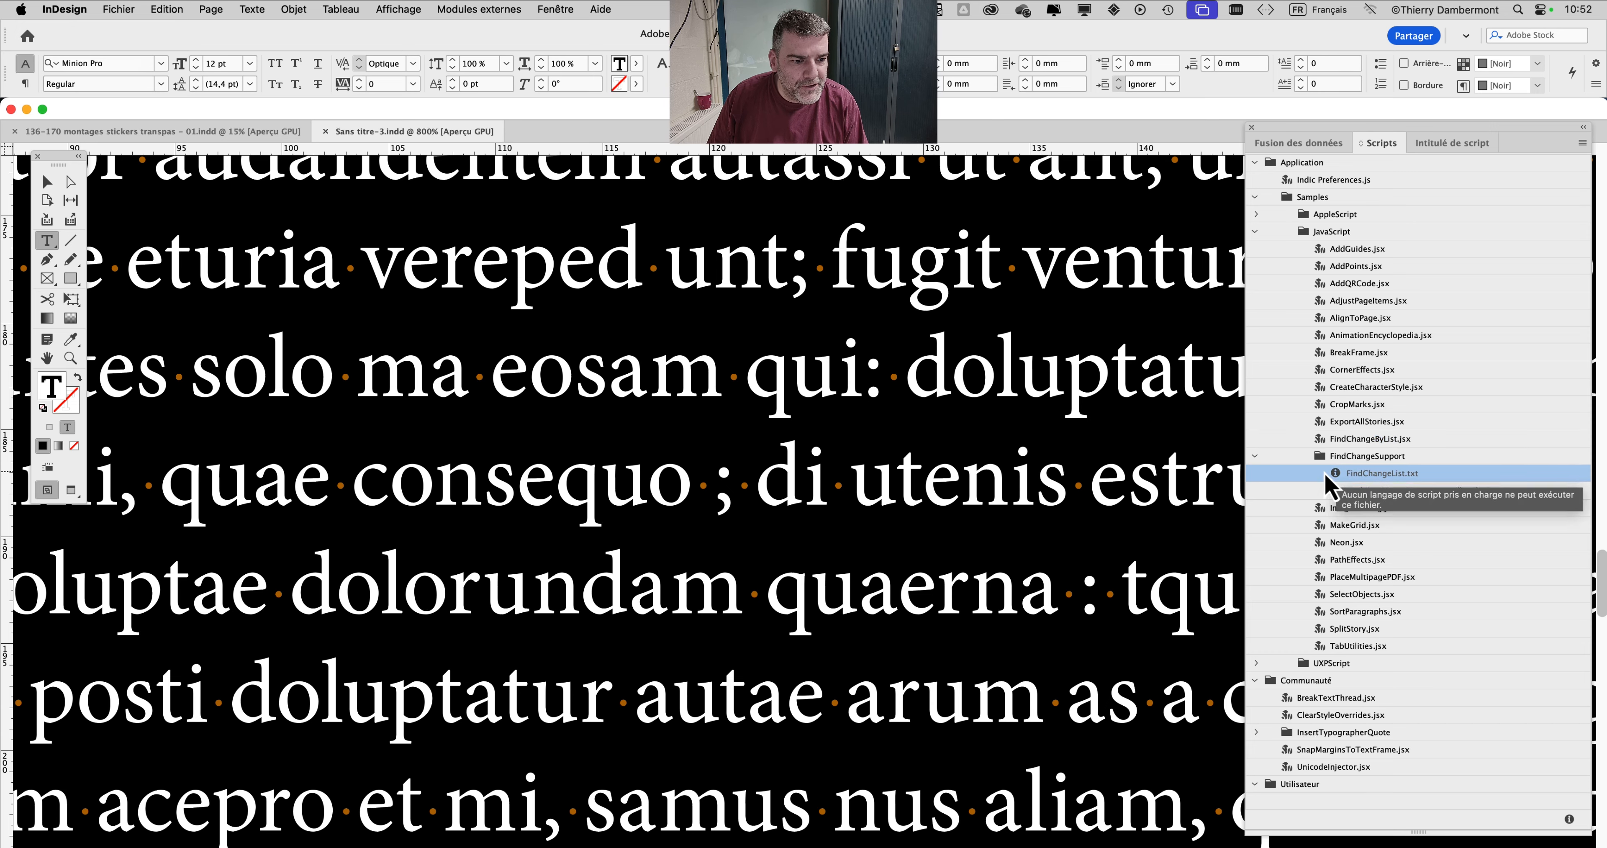
{"action": "right_click", "coordinate": [1359, 479]}
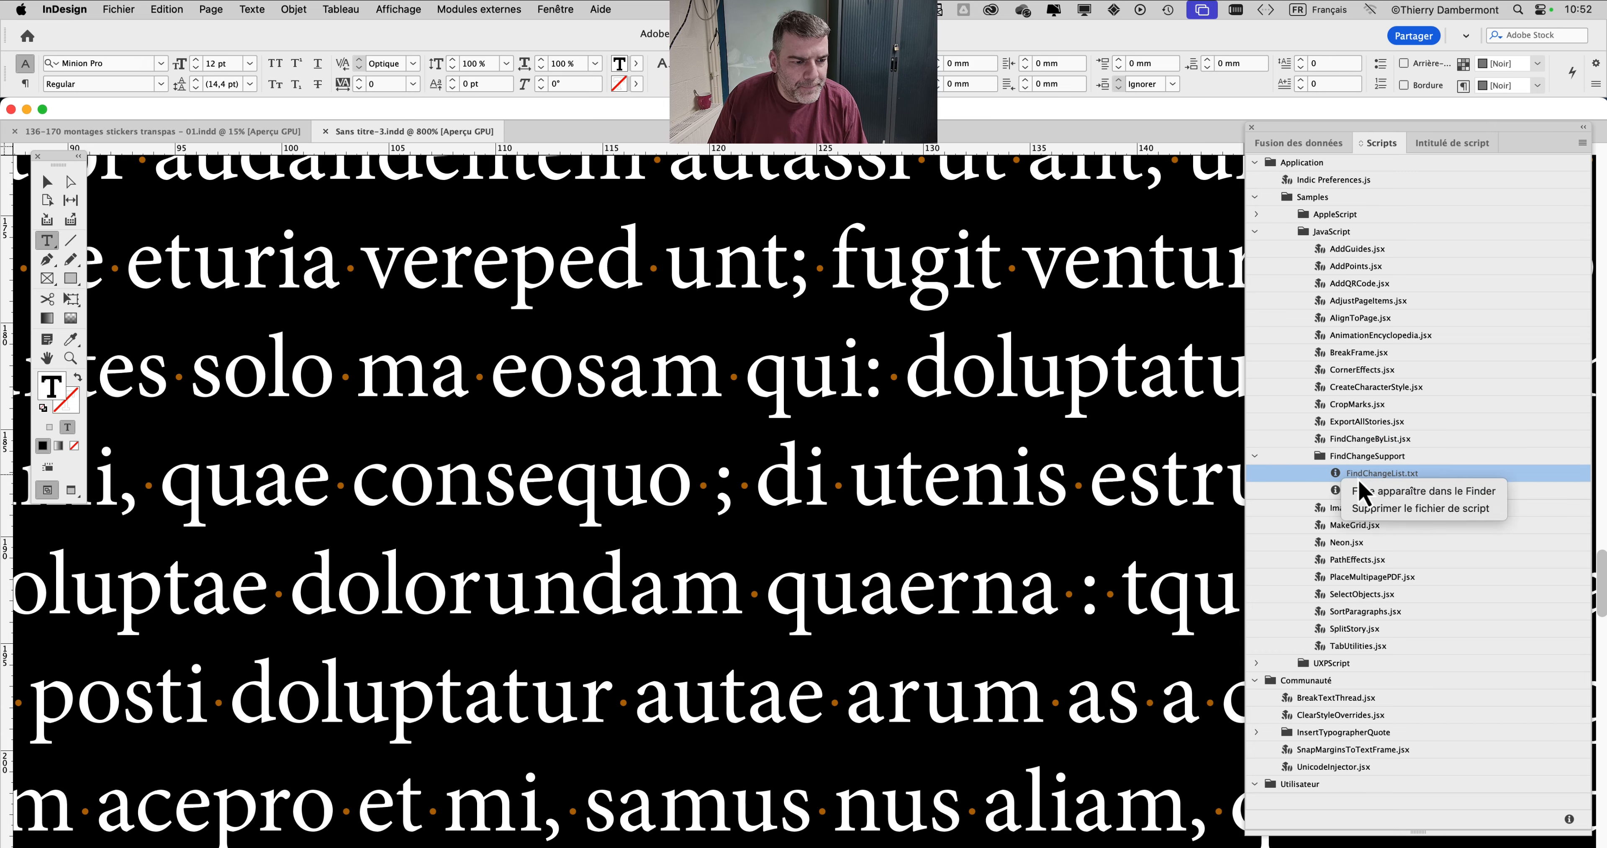
{"action": "left_click", "coordinate": [1377, 492]}
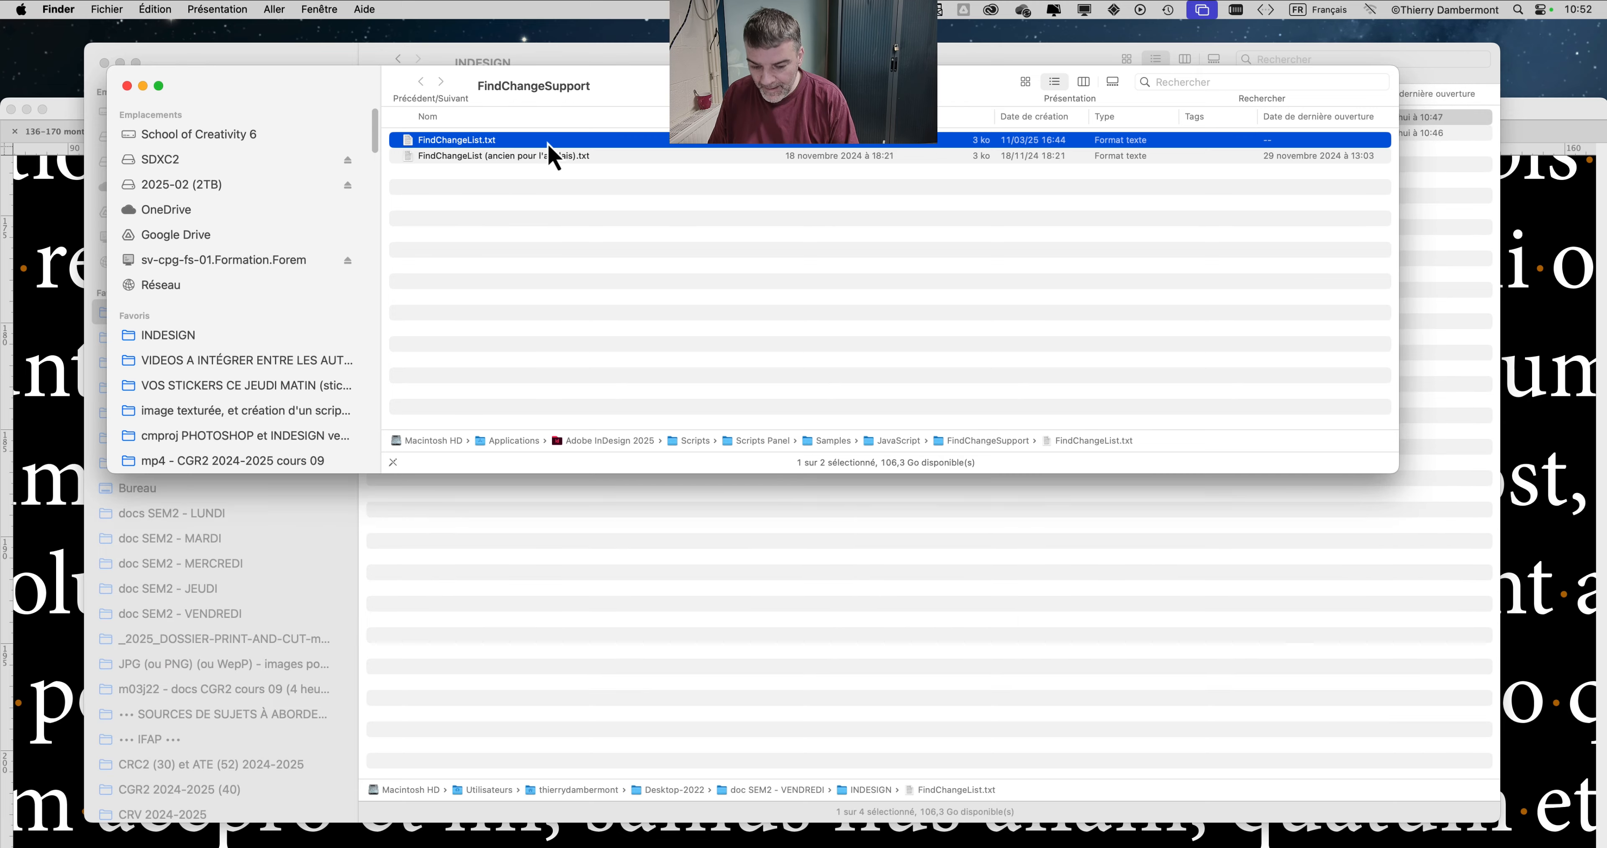
{"action": "double_click", "coordinate": [548, 142]}
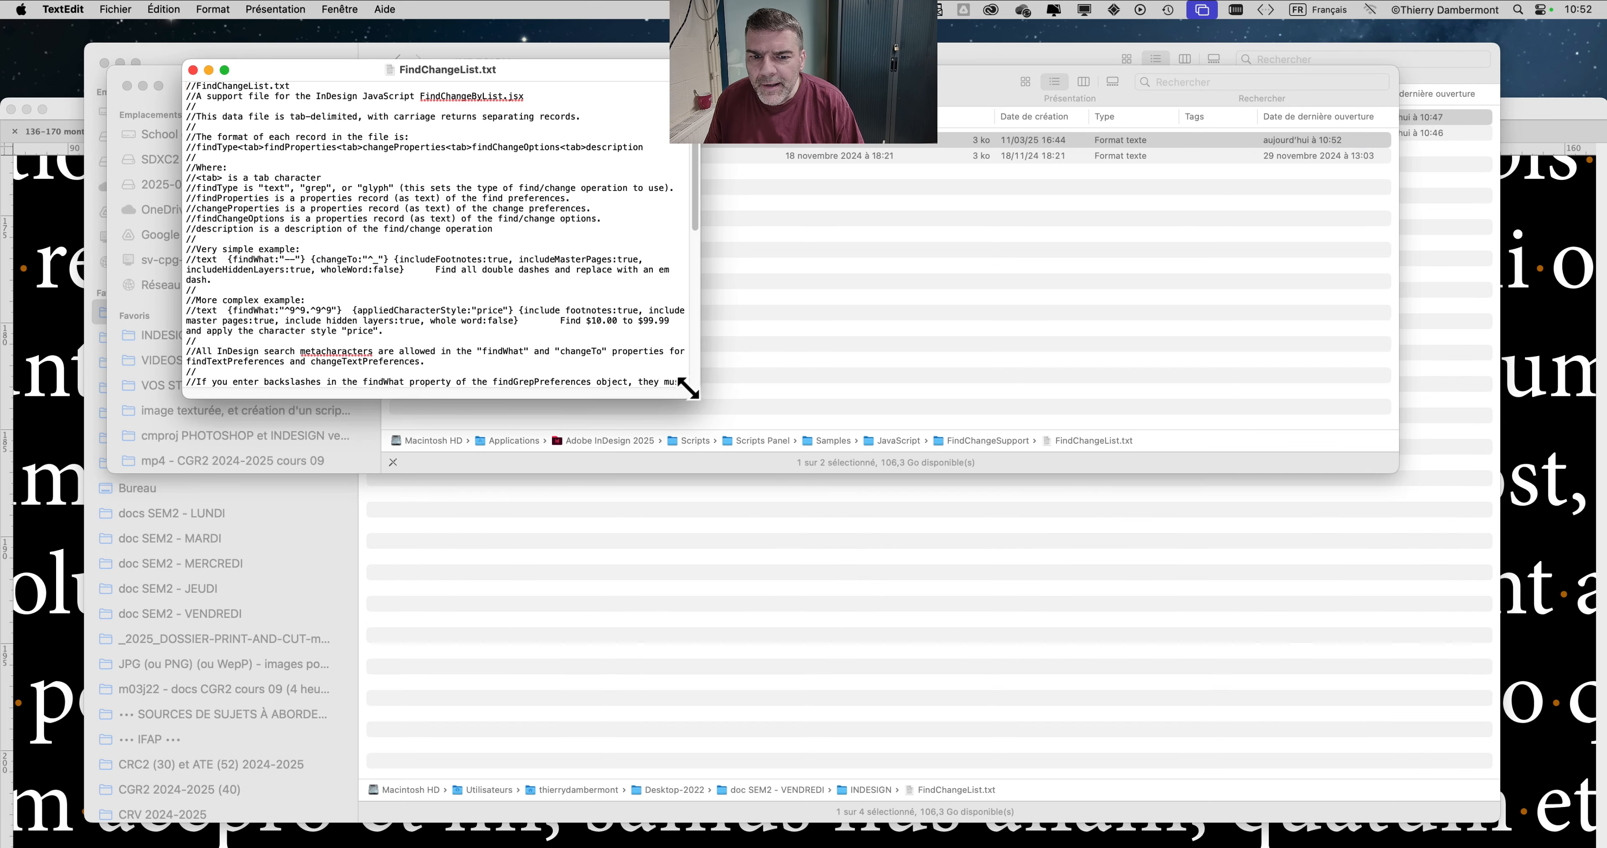
{"action": "left_click_drag", "start_coordinate": [705, 398], "coordinate": [1216, 798]}
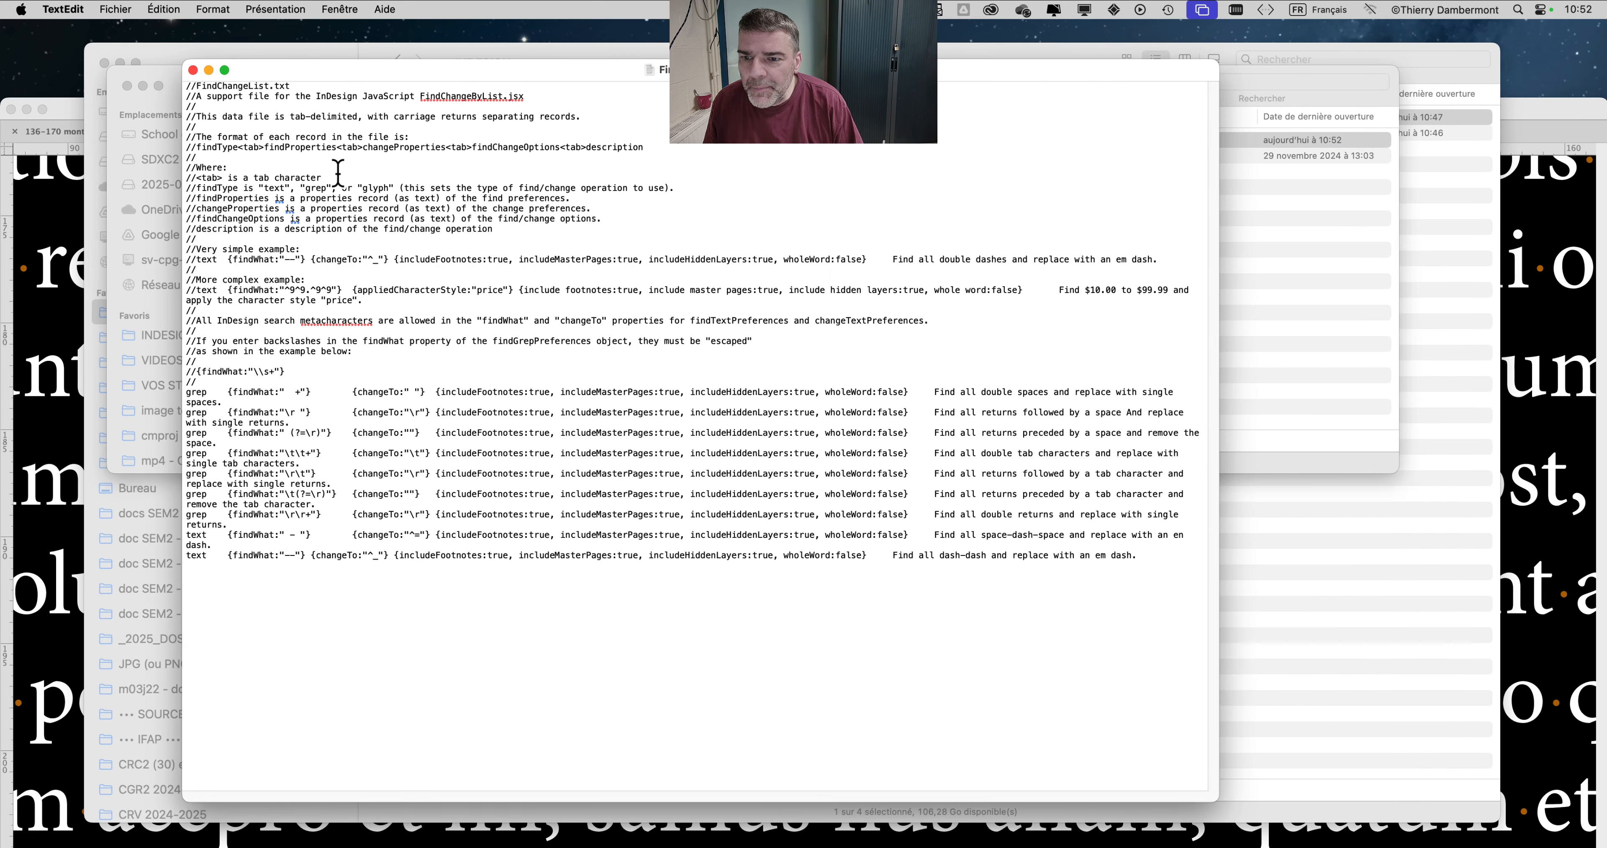
{"action": "left_click", "coordinate": [194, 70]}
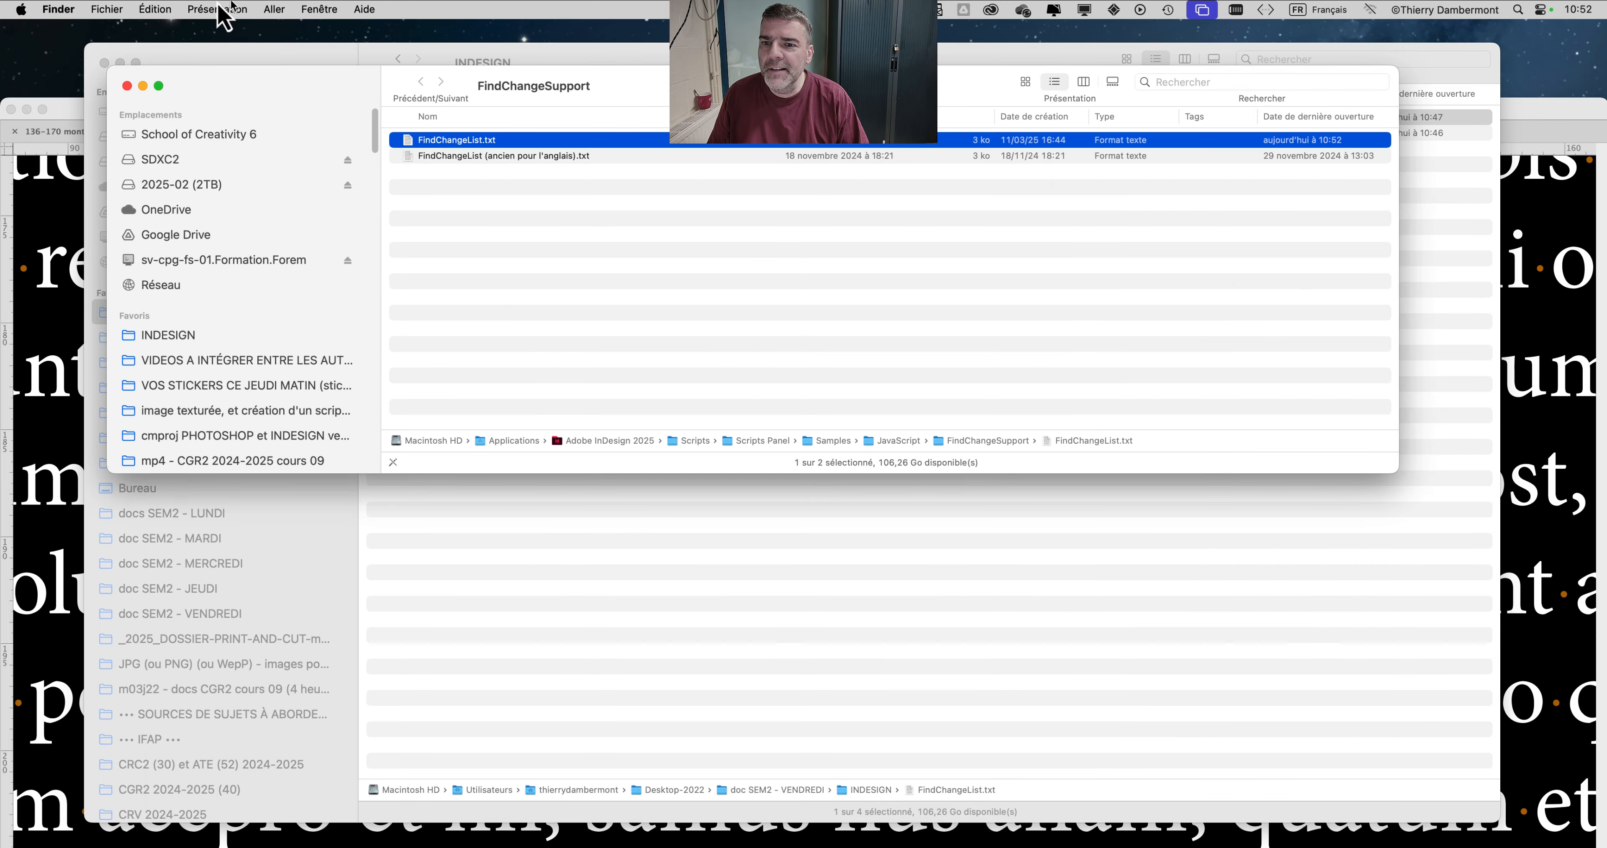
- Show the INDESIGN folder in a new Finder window placed beside the FindChangeSupport window
{"action": "left_click", "coordinate": [100, 9]}
{"action": "left_click", "coordinate": [133, 29]}
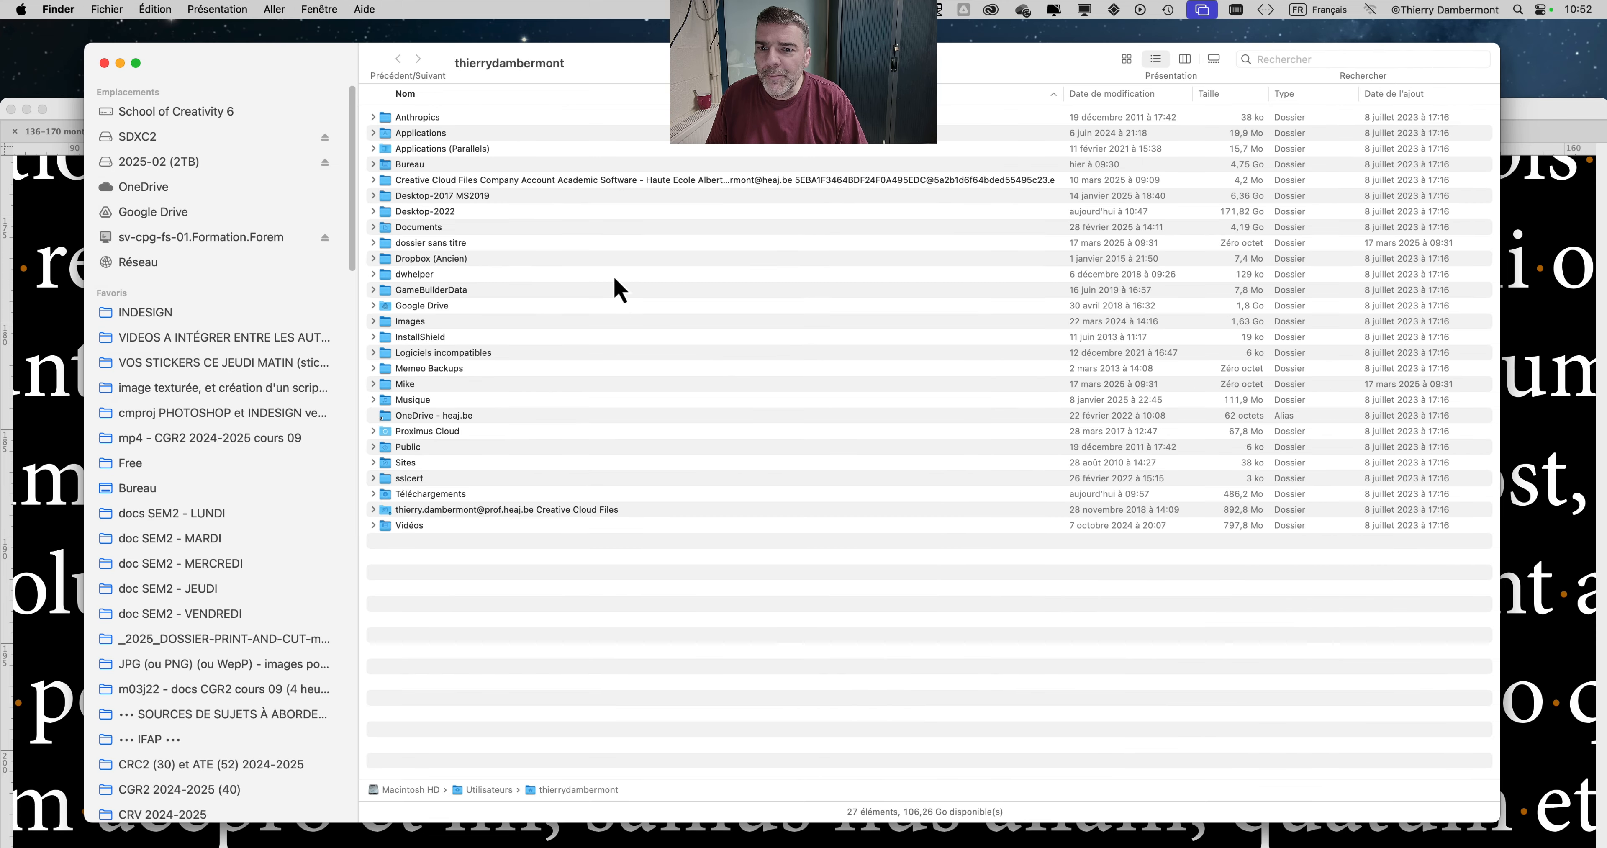
{"action": "left_click_drag", "start_coordinate": [279, 86], "coordinate": [927, 153]}
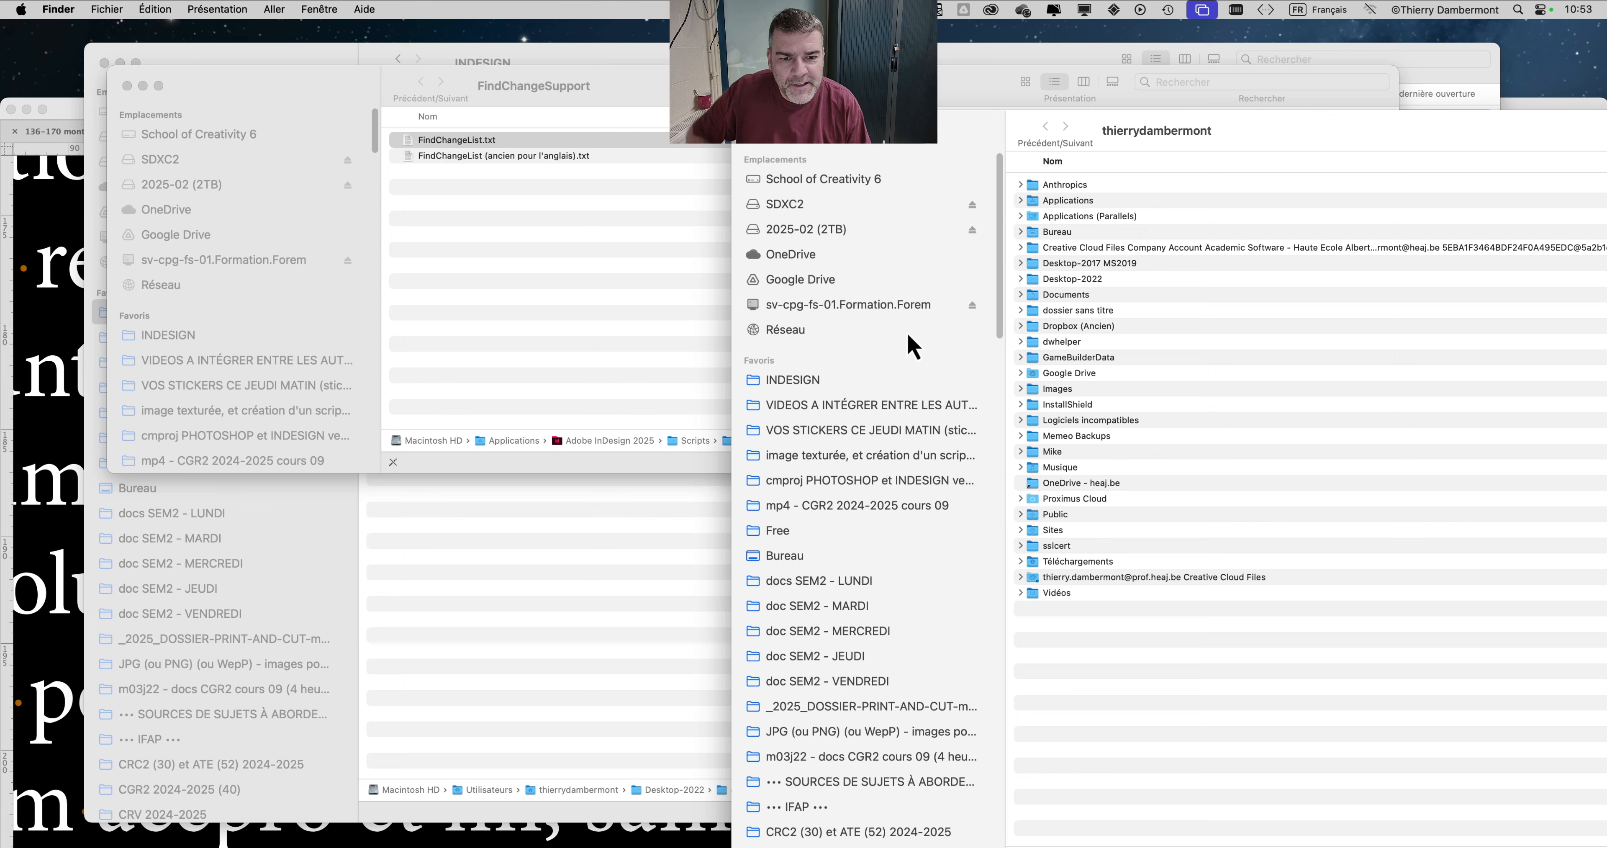
{"action": "left_click", "coordinate": [814, 381]}
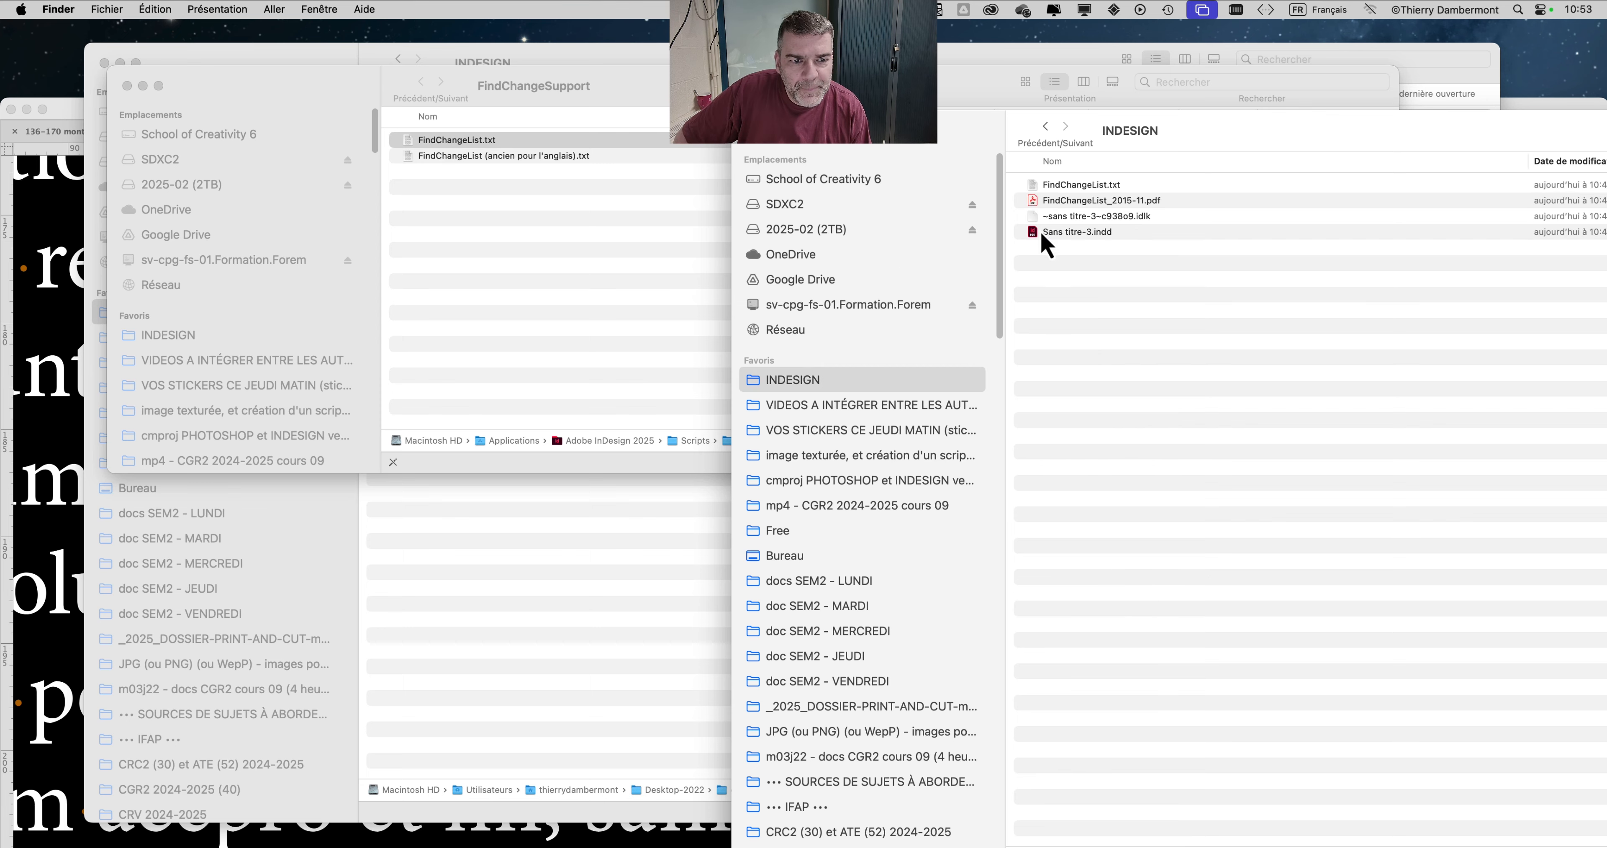
- Copy FindChangeList.txt from INDESIGN into FindChangeSupport, replacing the existing file, and enter the account password to authorise the copy
{"action": "left_click", "coordinate": [1056, 185]}
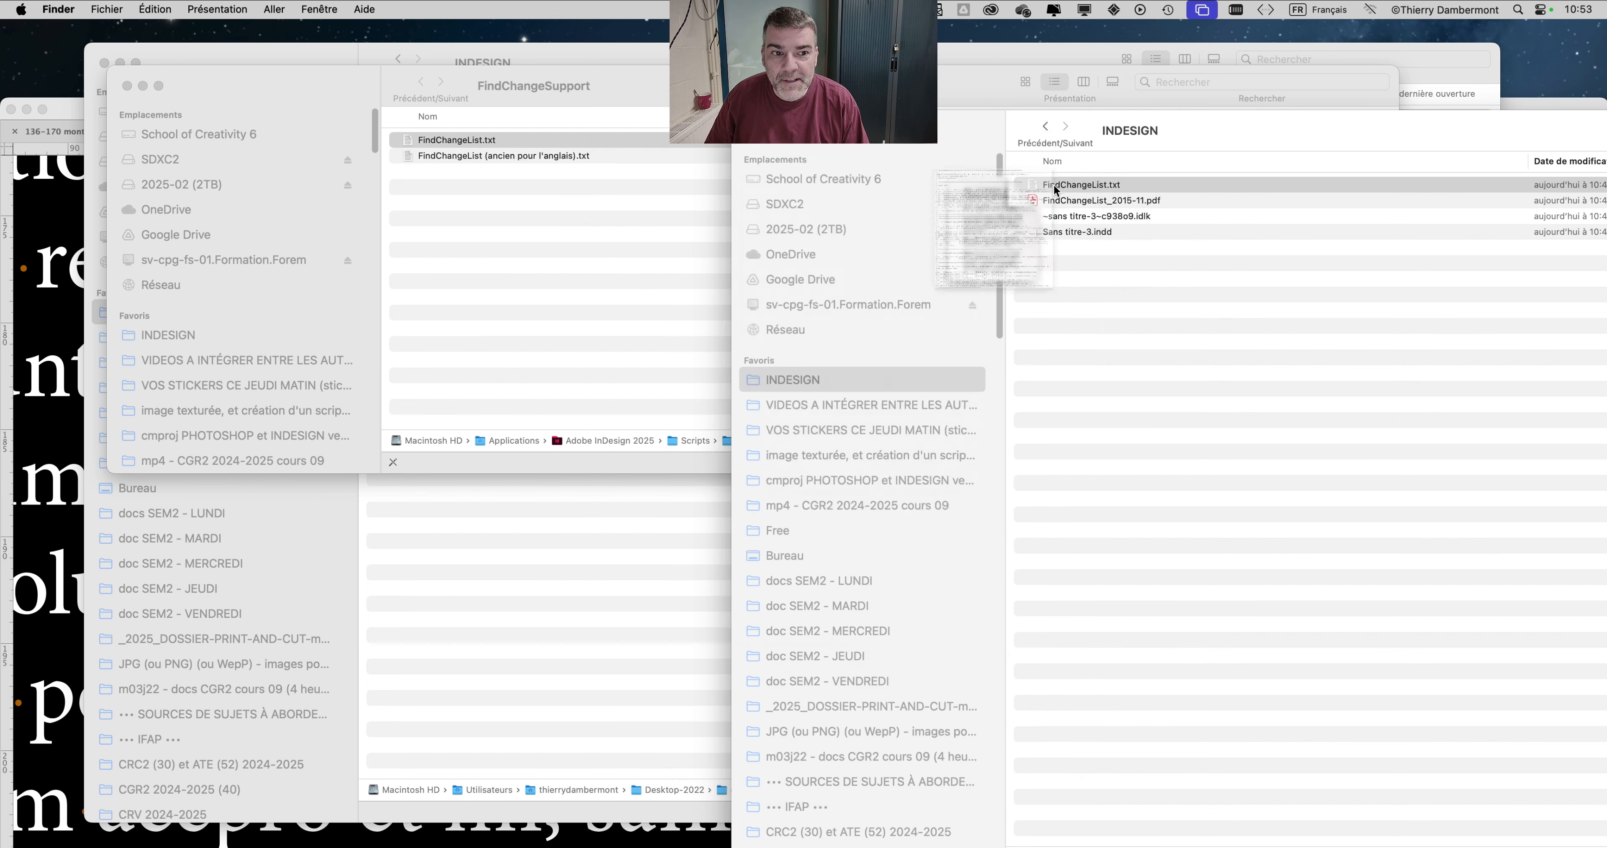
{"action": "left_click_drag", "start_coordinate": [1055, 189], "coordinate": [517, 235]}
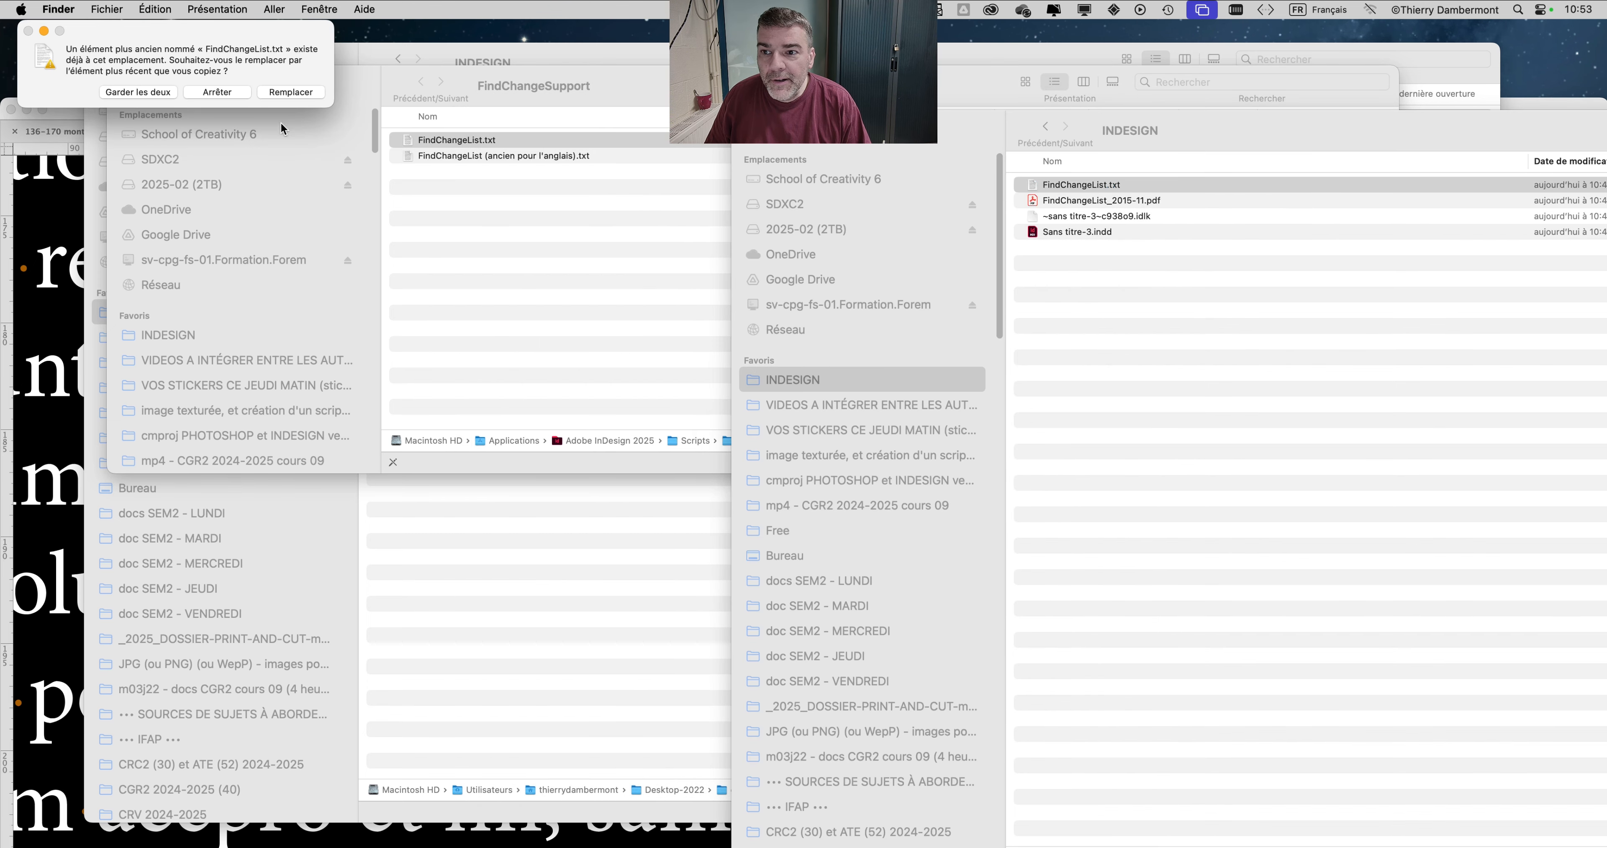
{"action": "left_click", "coordinate": [291, 92]}
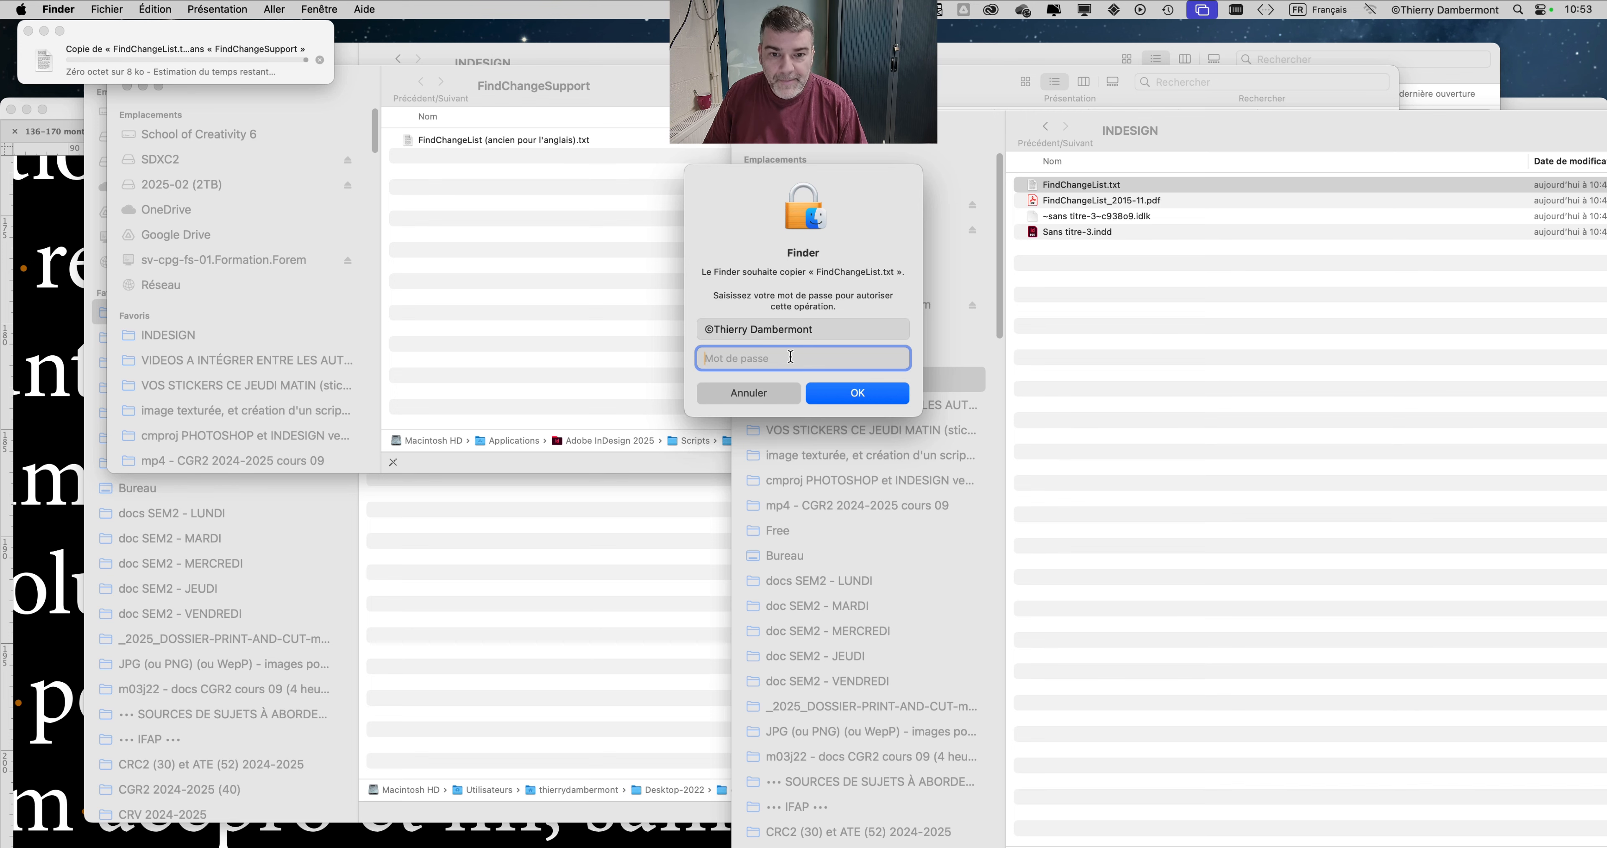
{"action": "key", "text": "super+v"}
{"action": "left_click", "coordinate": [856, 394]}
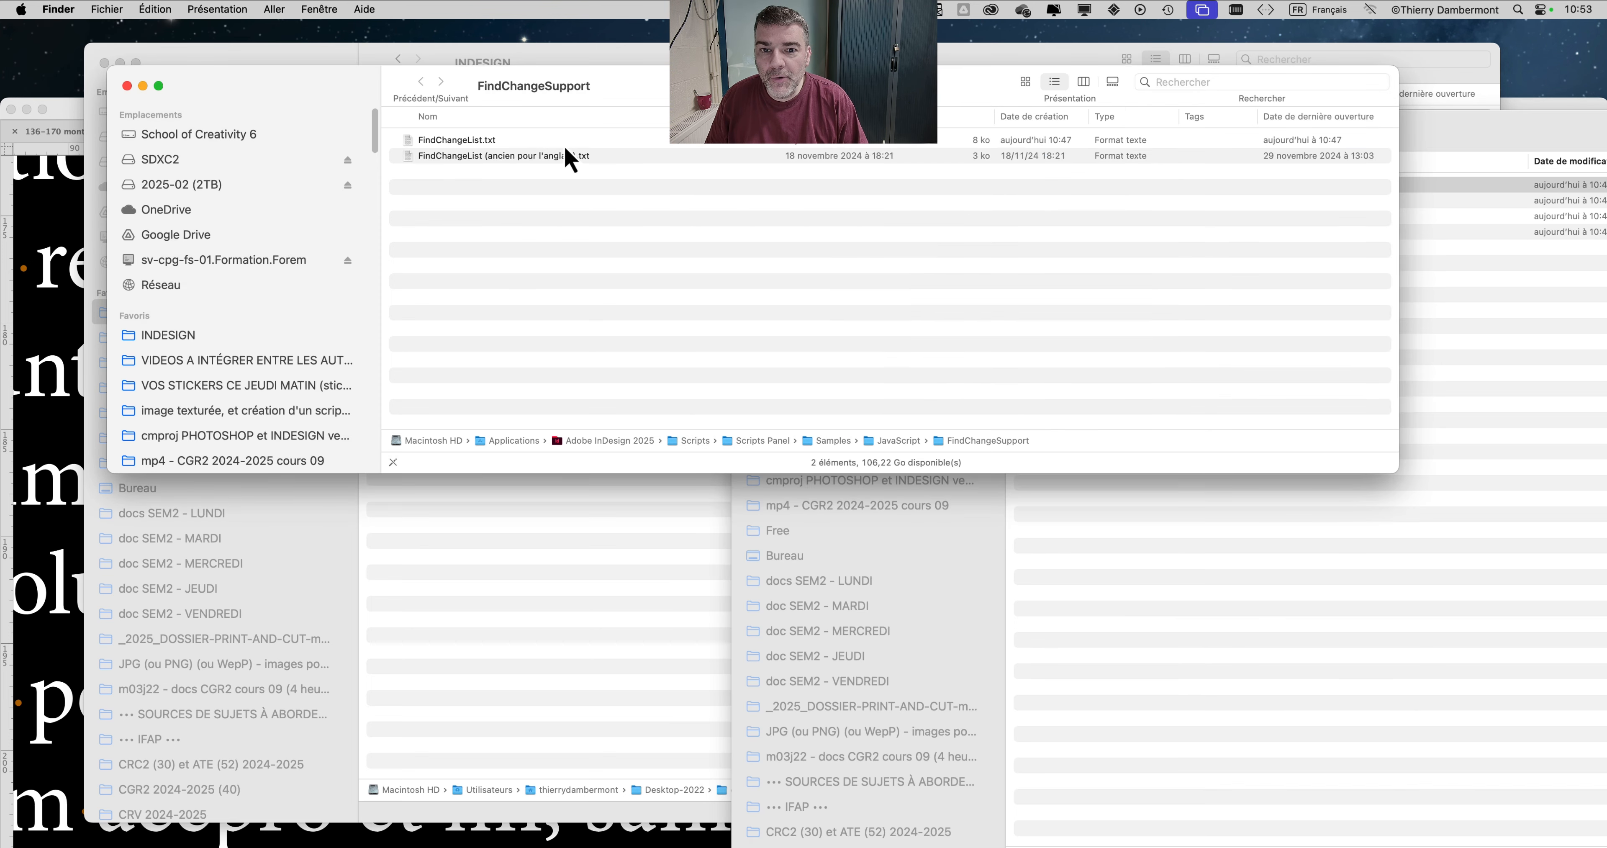
- Preview the new FindChangeList.txt in the FindChangeSupport folder to check that it holds the French typographic rules
{"action": "left_click", "coordinate": [586, 141]}
{"action": "key", "text": "space"}
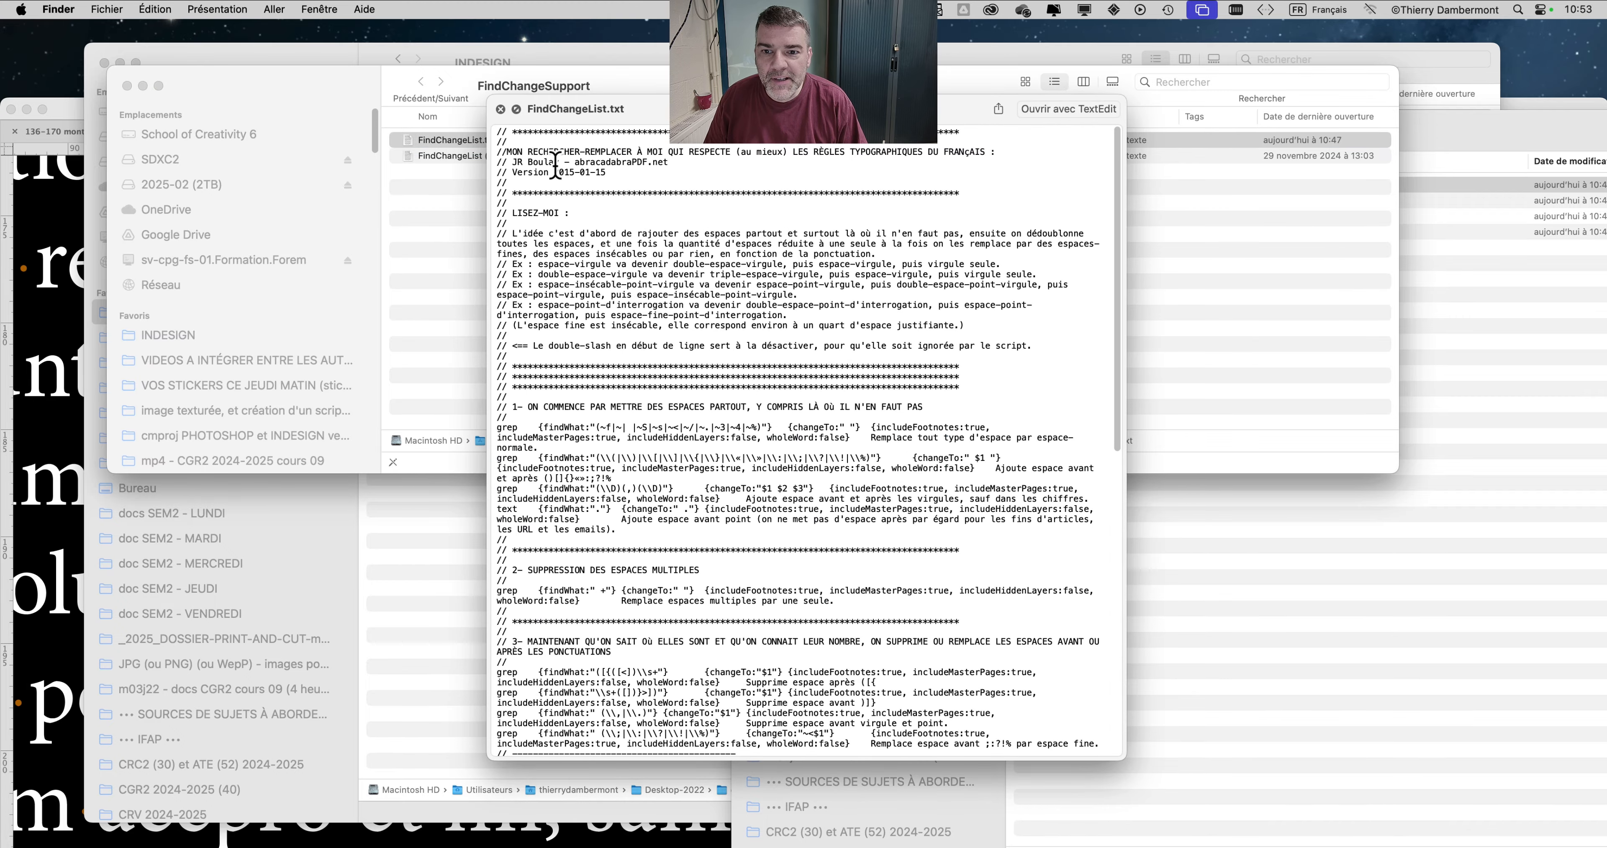
{"action": "key", "text": "space"}
- Close the FindChangeSupport window and the INDESIGN window behind it, and switch back to InDesign
{"action": "left_click", "coordinate": [142, 85]}
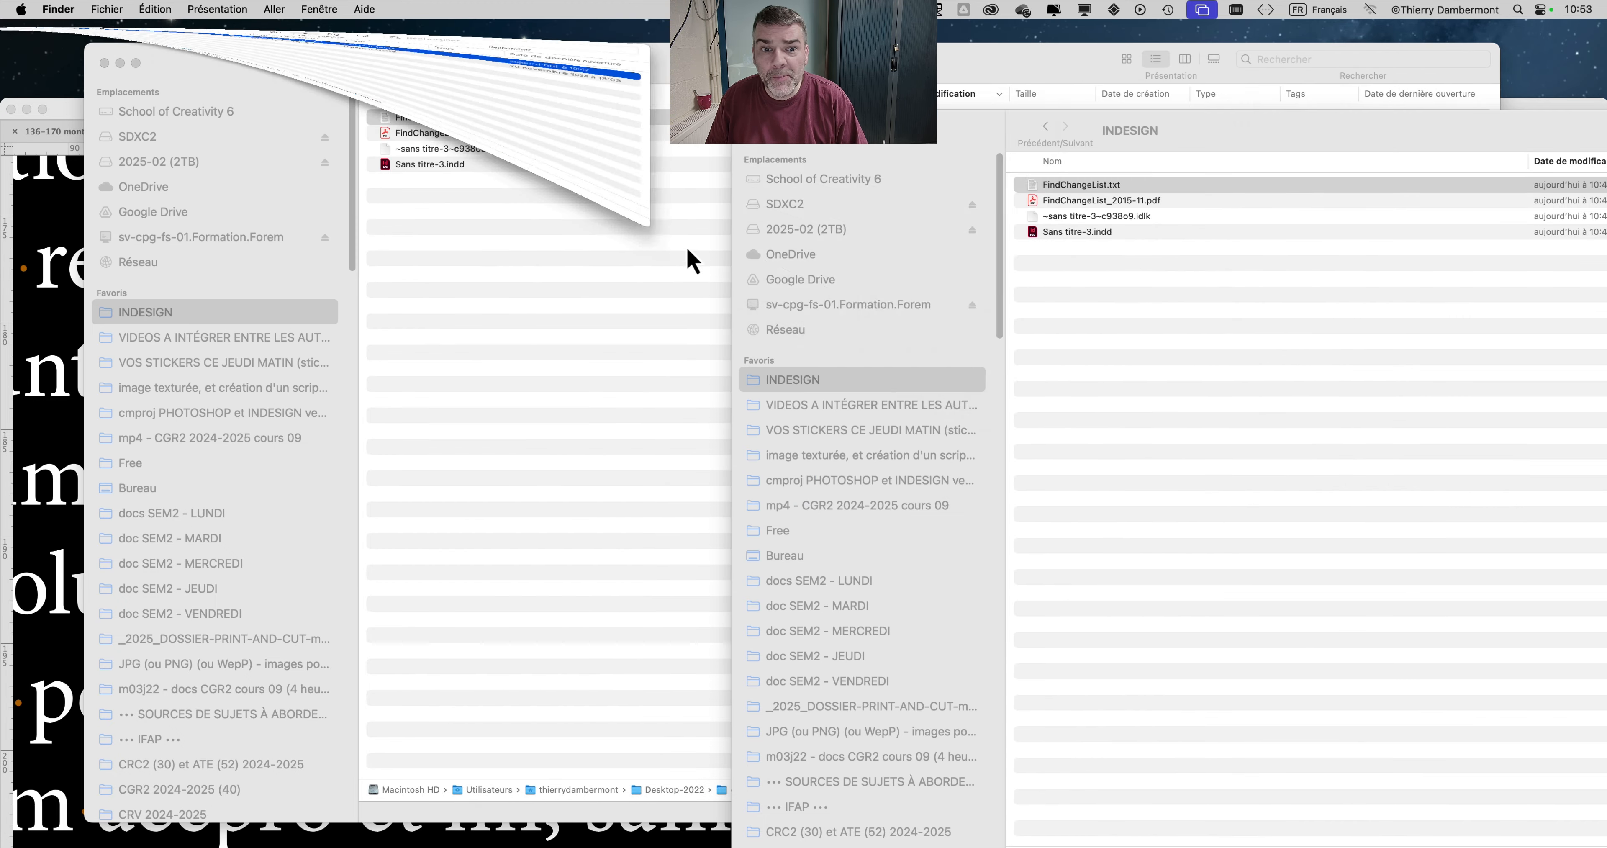
{"action": "left_click", "coordinate": [119, 63]}
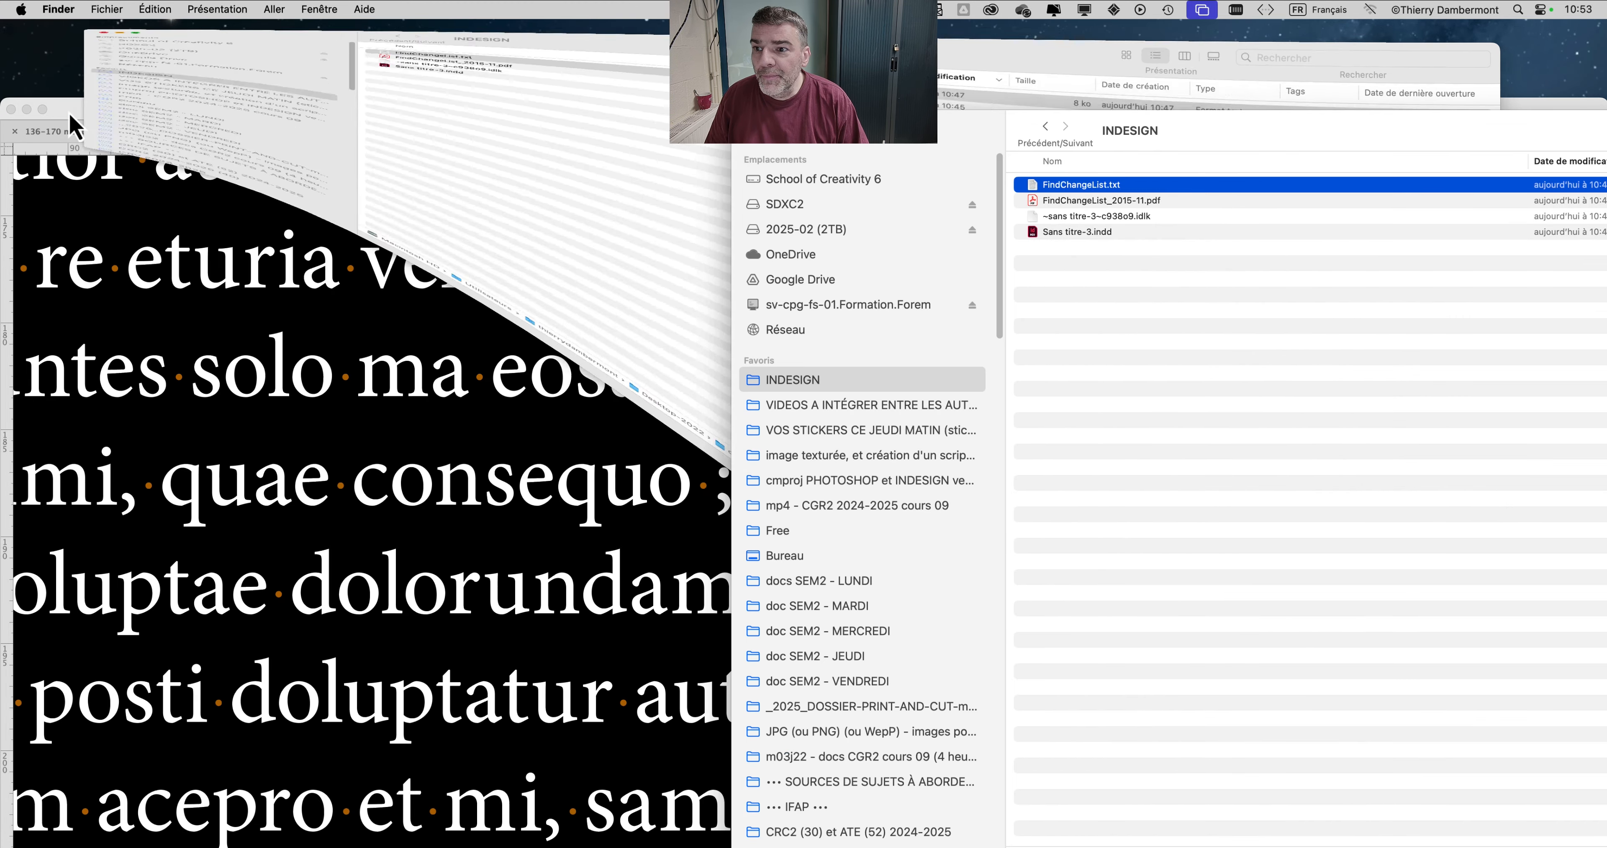
{"action": "left_click", "coordinate": [66, 118]}
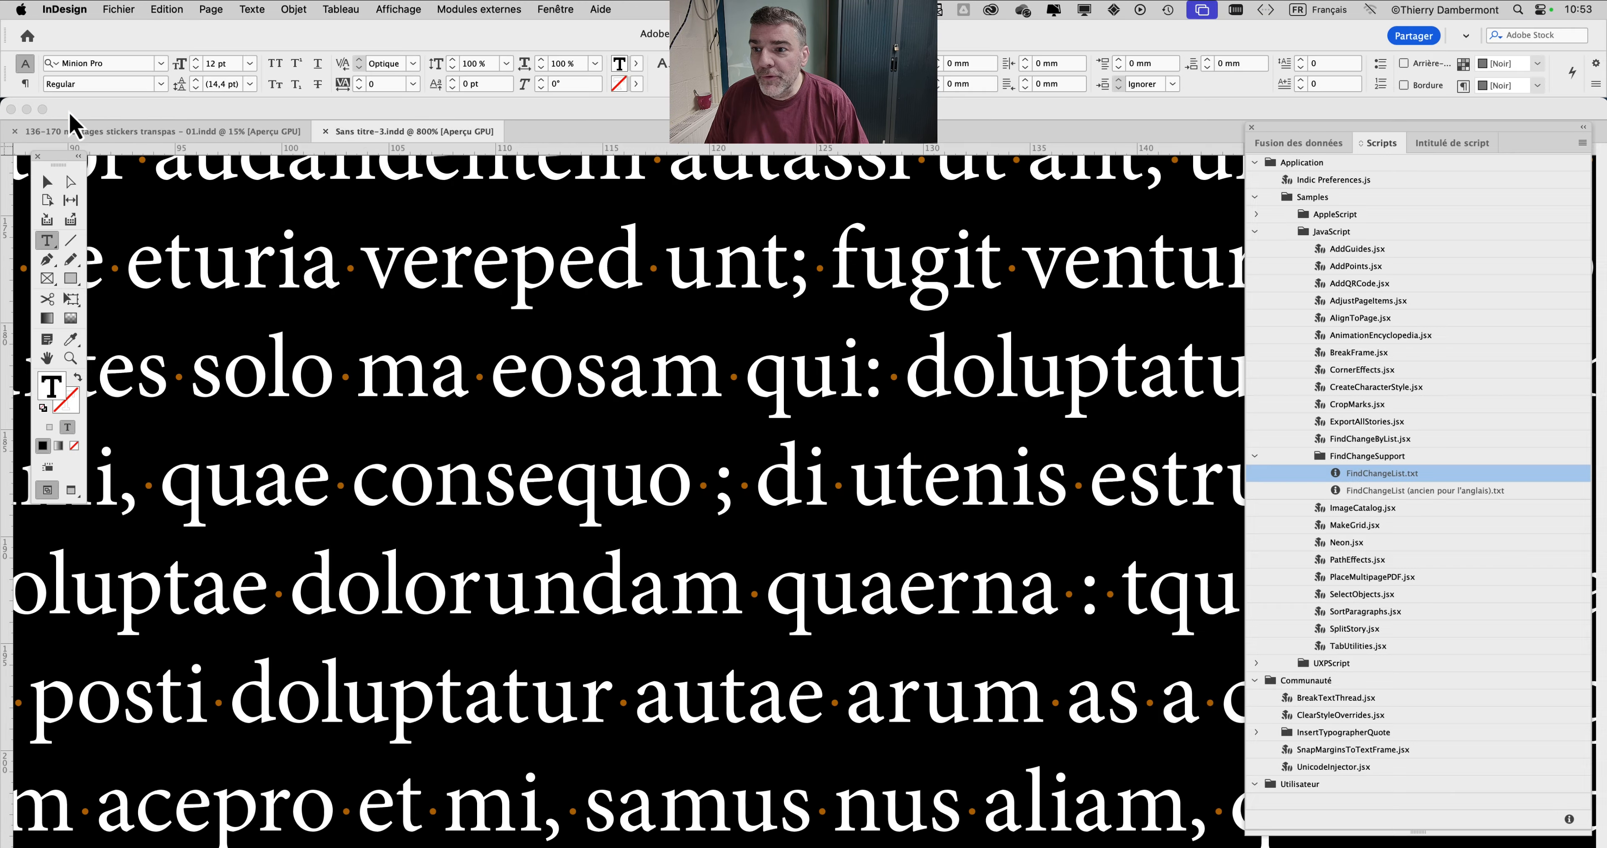
- Collapse the FindChangeSupport folder and run FindChangeByList.jsx with the search range set to Selection
{"action": "left_click", "coordinate": [1255, 457]}
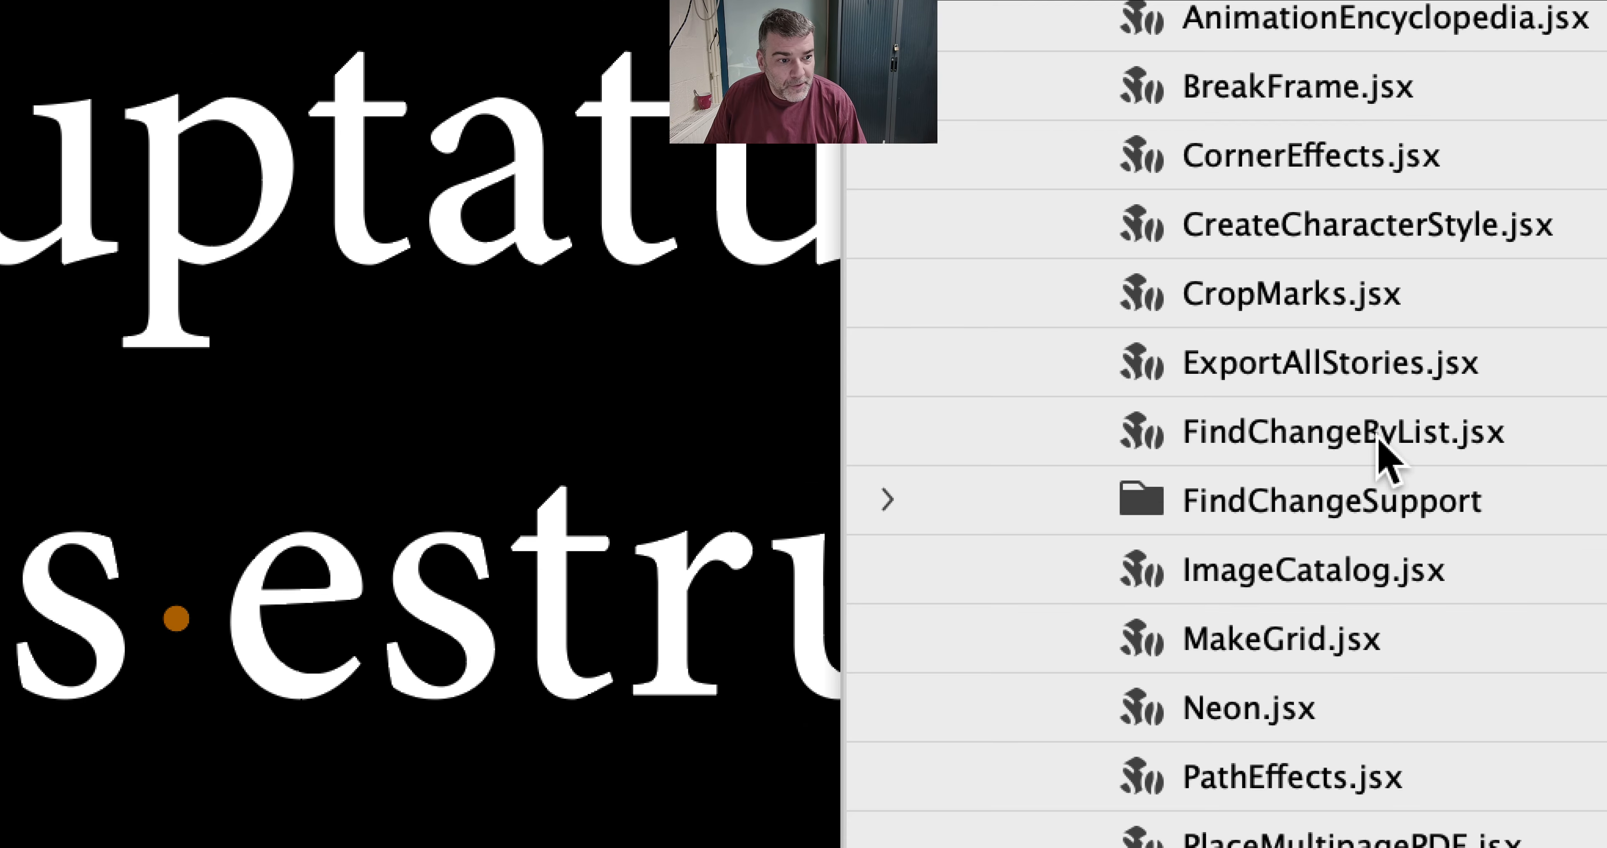
{"action": "right_click", "coordinate": [1378, 455]}
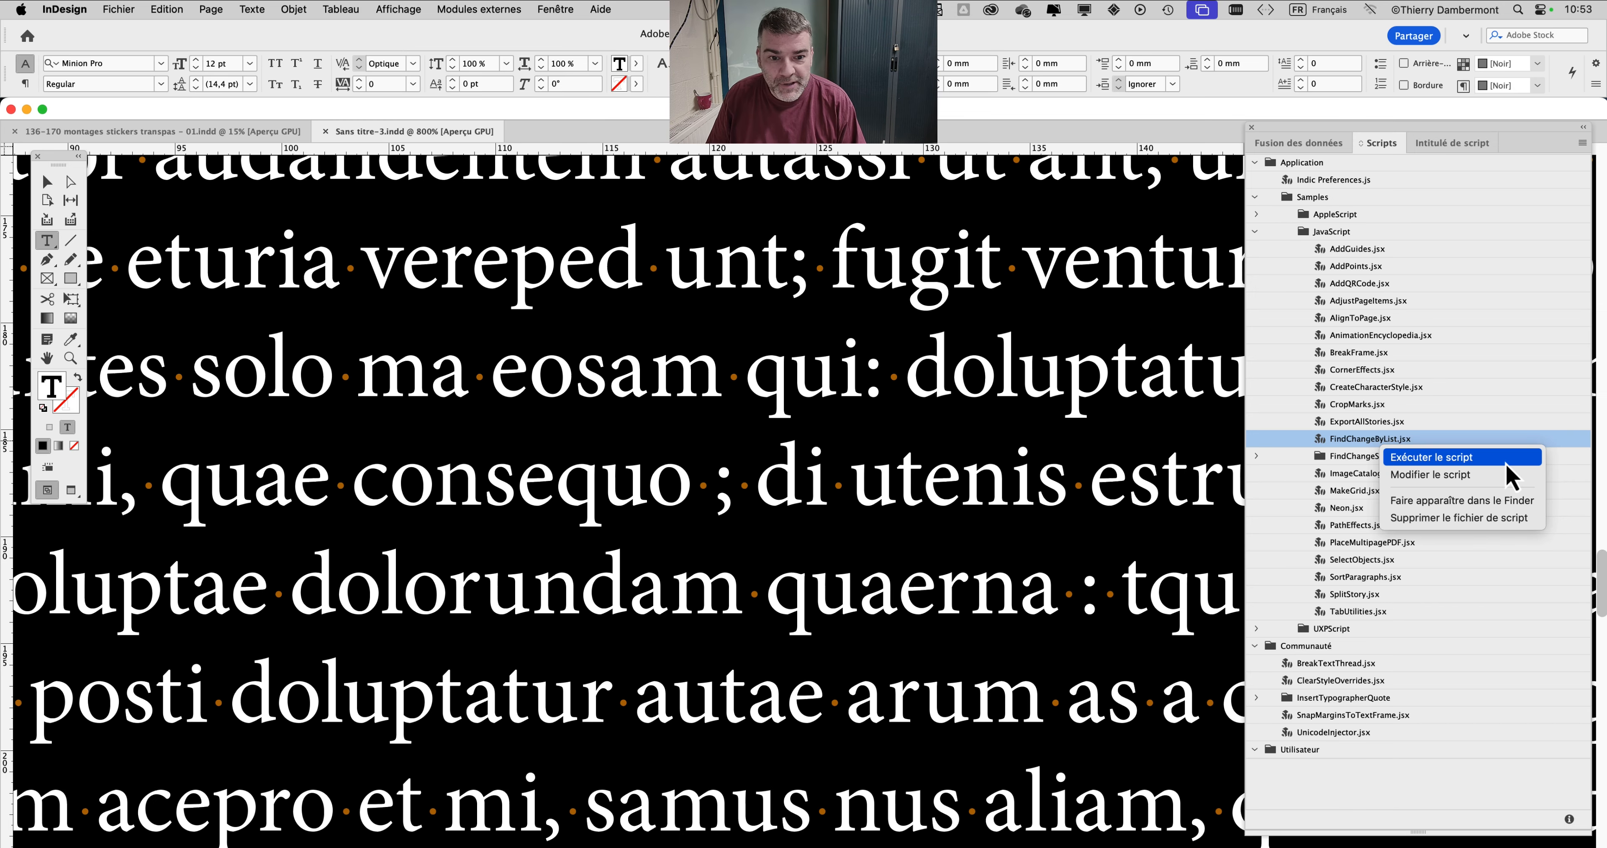
{"action": "left_click", "coordinate": [1505, 462]}
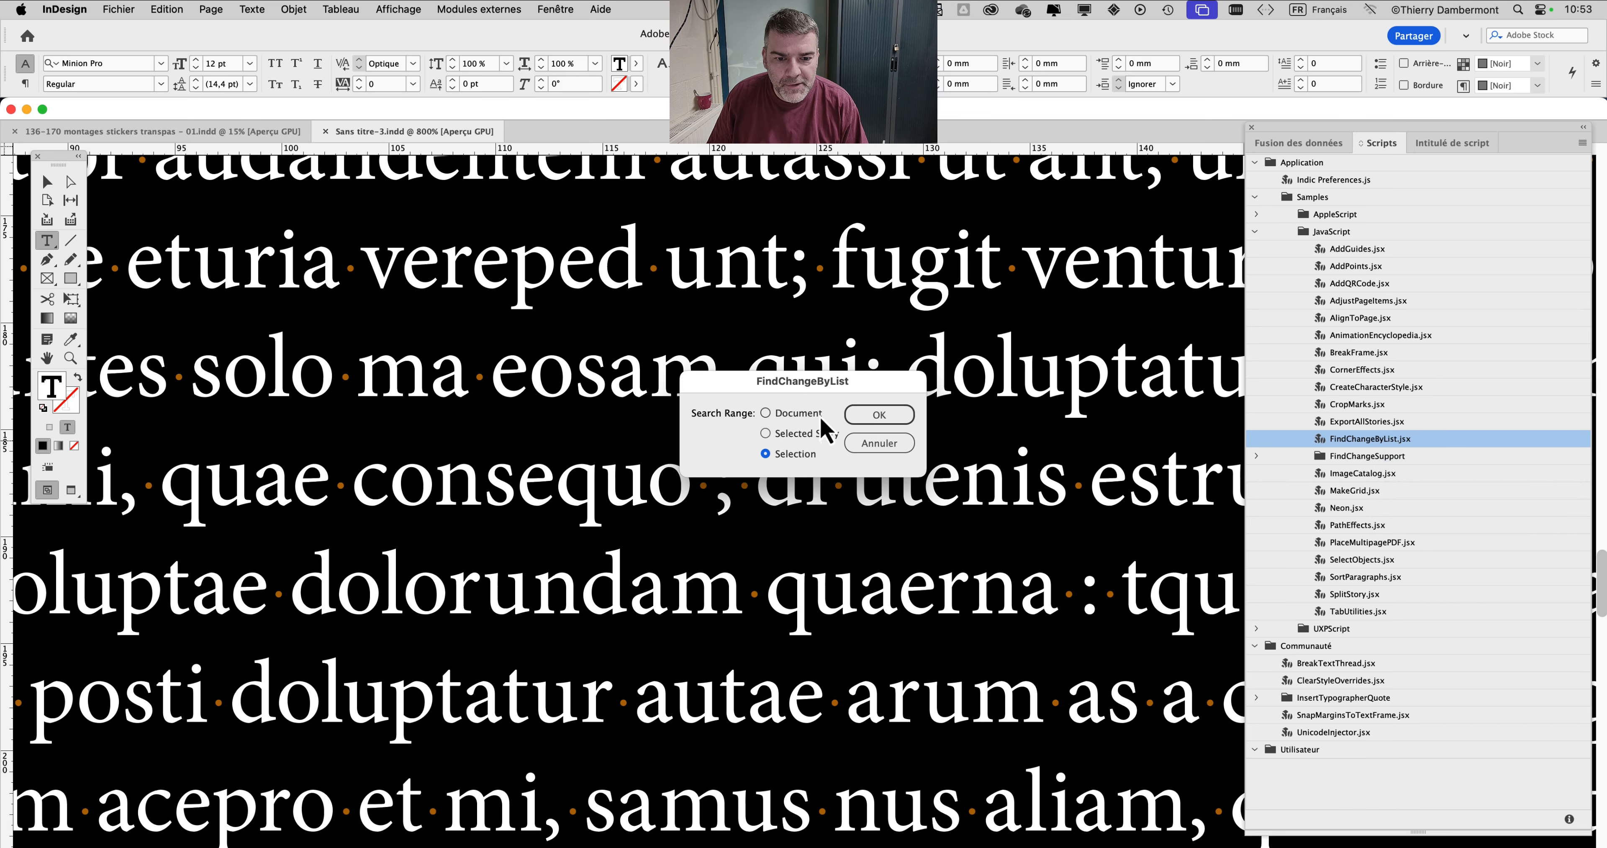
{"action": "left_click", "coordinate": [879, 415]}
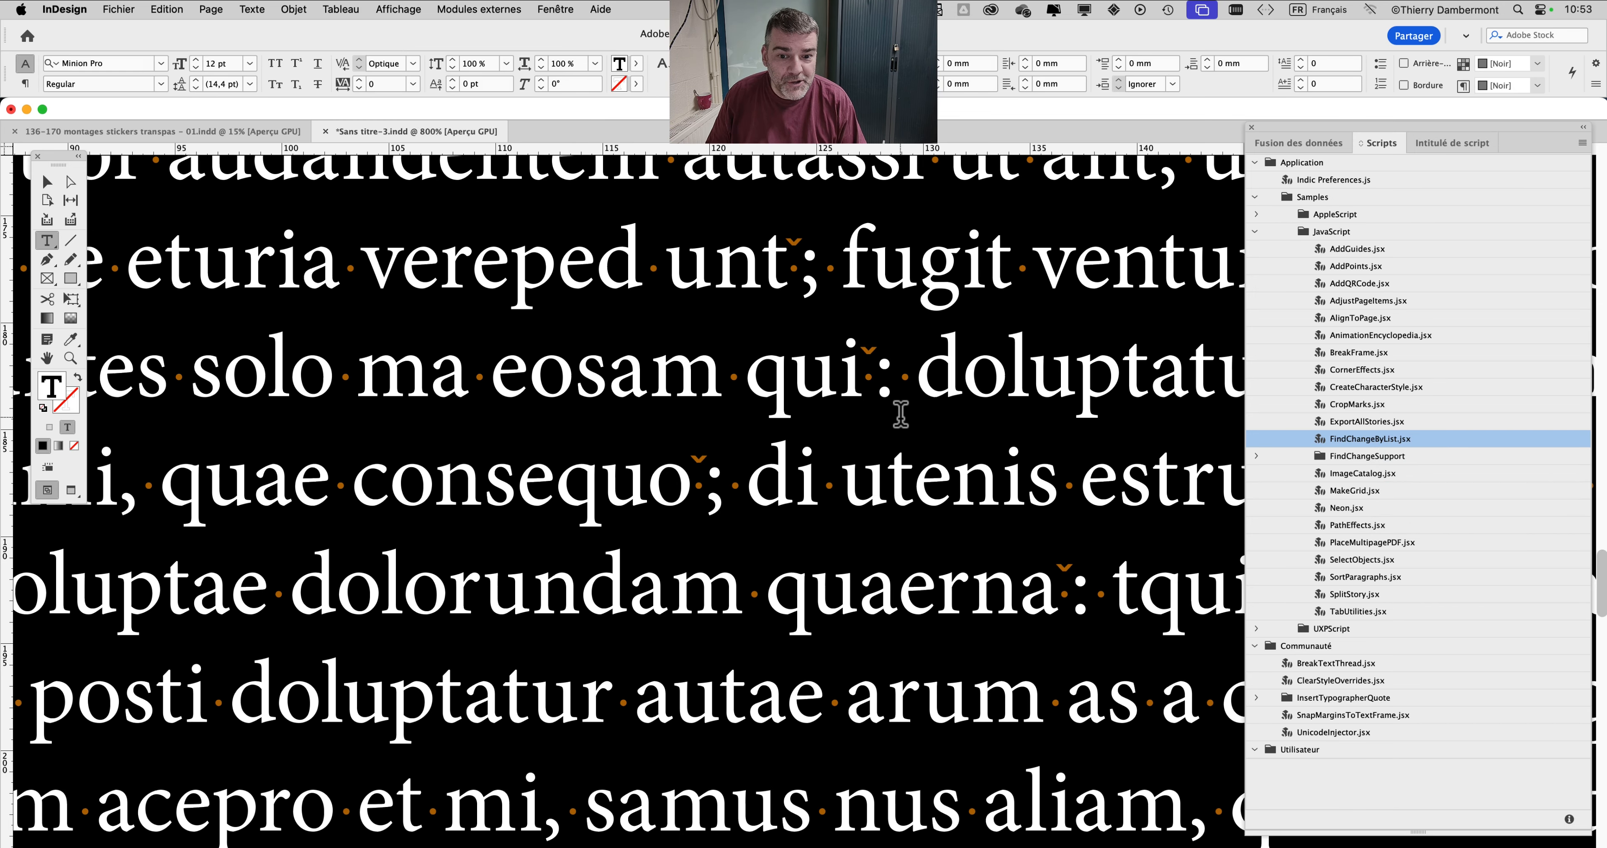
- Examine the spaces before the colons, semicolons and question marks in the processed text
{"action": "scroll", "coordinate": [866, 369], "scroll_direction": "up", "scroll_amount": 3}
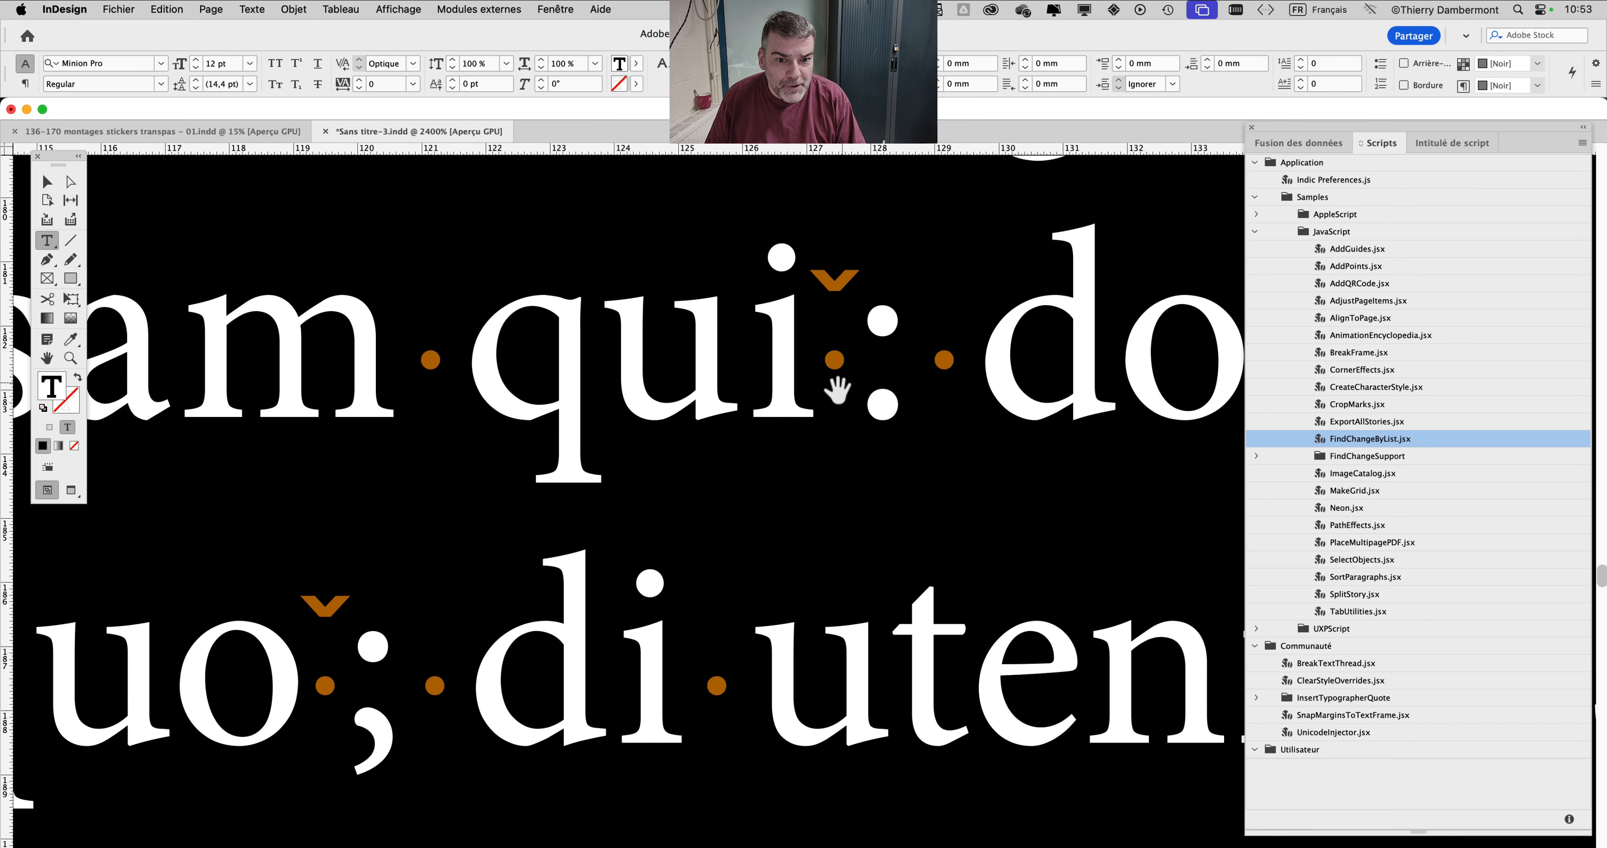
{"action": "scroll", "coordinate": [834, 446], "scroll_direction": "down", "scroll_amount": 2}
{"action": "scroll", "coordinate": [567, 592], "scroll_direction": "up", "scroll_amount": 1}
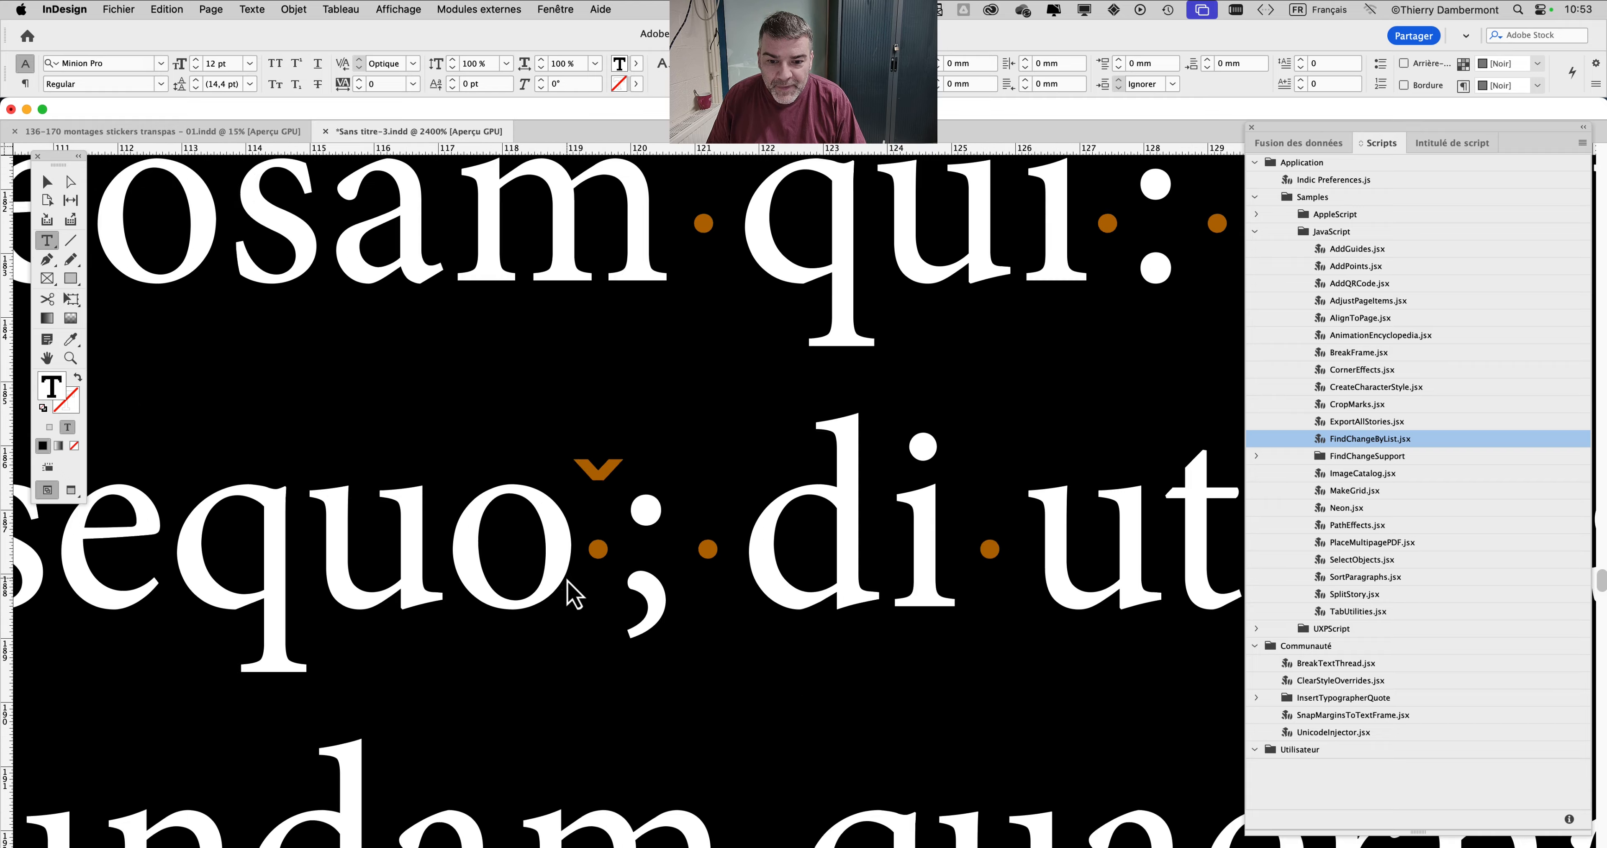
{"action": "scroll", "coordinate": [573, 567], "scroll_direction": "down", "scroll_amount": 3}
{"action": "scroll", "coordinate": [579, 589], "scroll_direction": "down", "scroll_amount": 1}
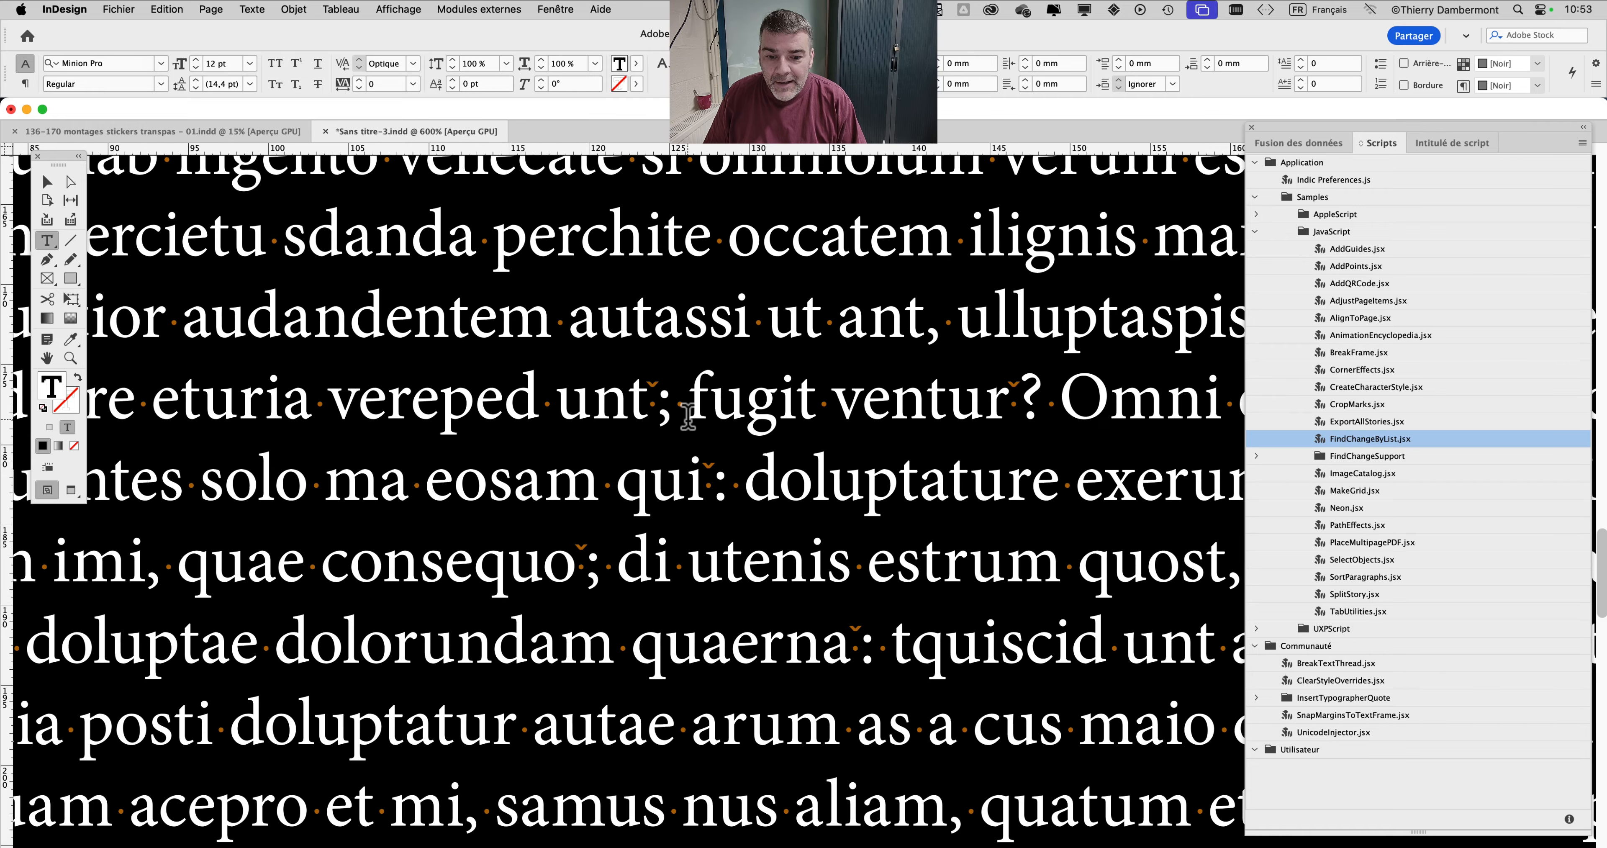
{"action": "scroll", "coordinate": [685, 438], "scroll_direction": "down", "scroll_amount": 3}
{"action": "scroll", "coordinate": [685, 438], "scroll_direction": "down", "scroll_amount": 5}
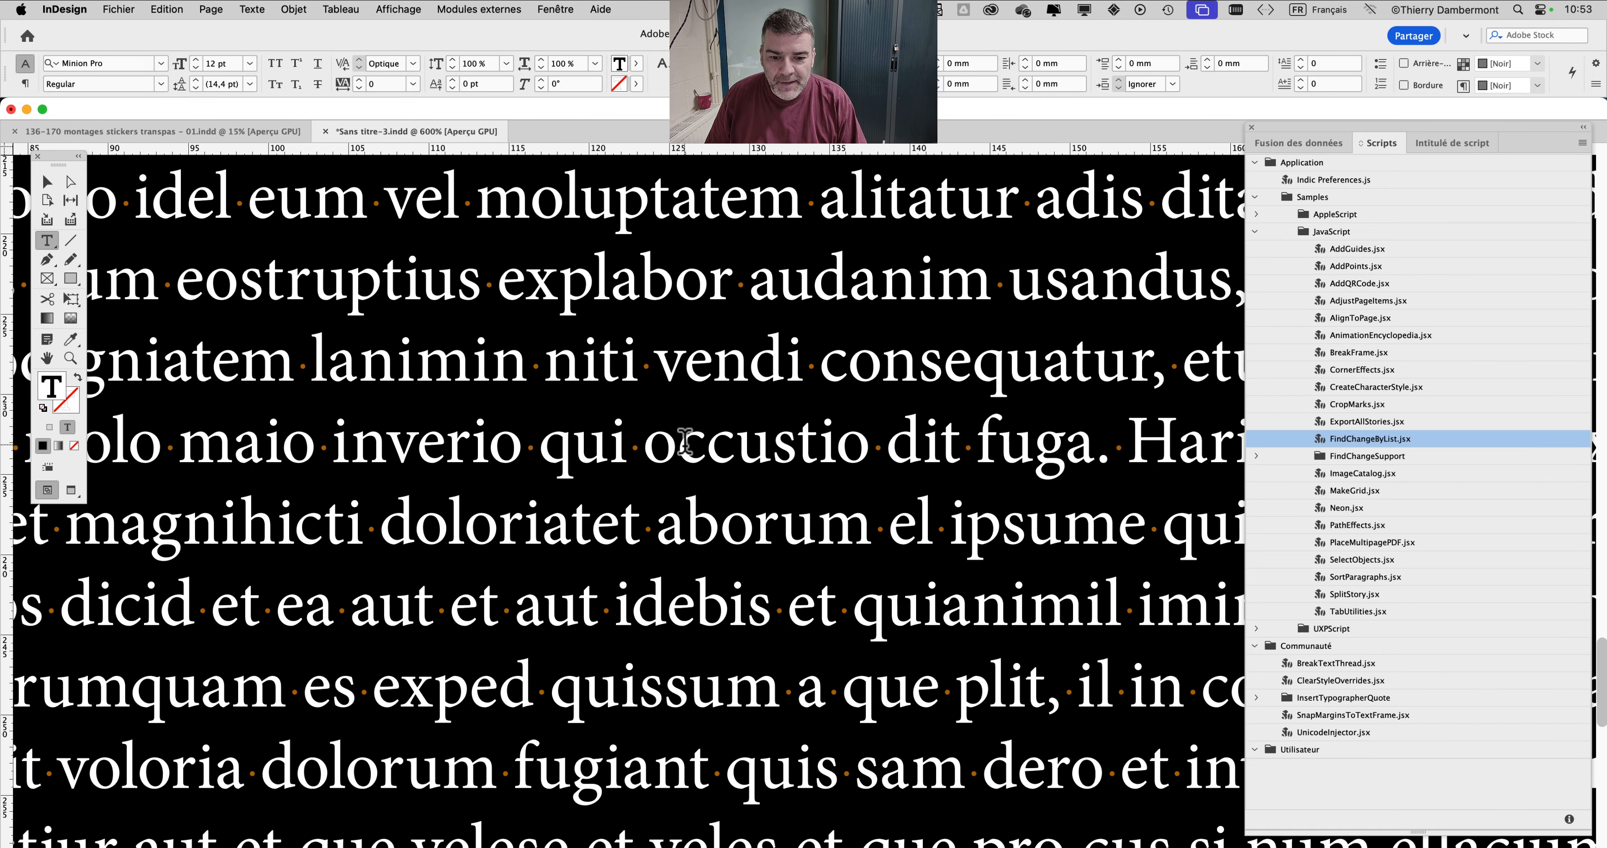
- Find the next "?" in the document, close the search, and select the space before it for close inspection
{"action": "left_click", "coordinate": [658, 391]}
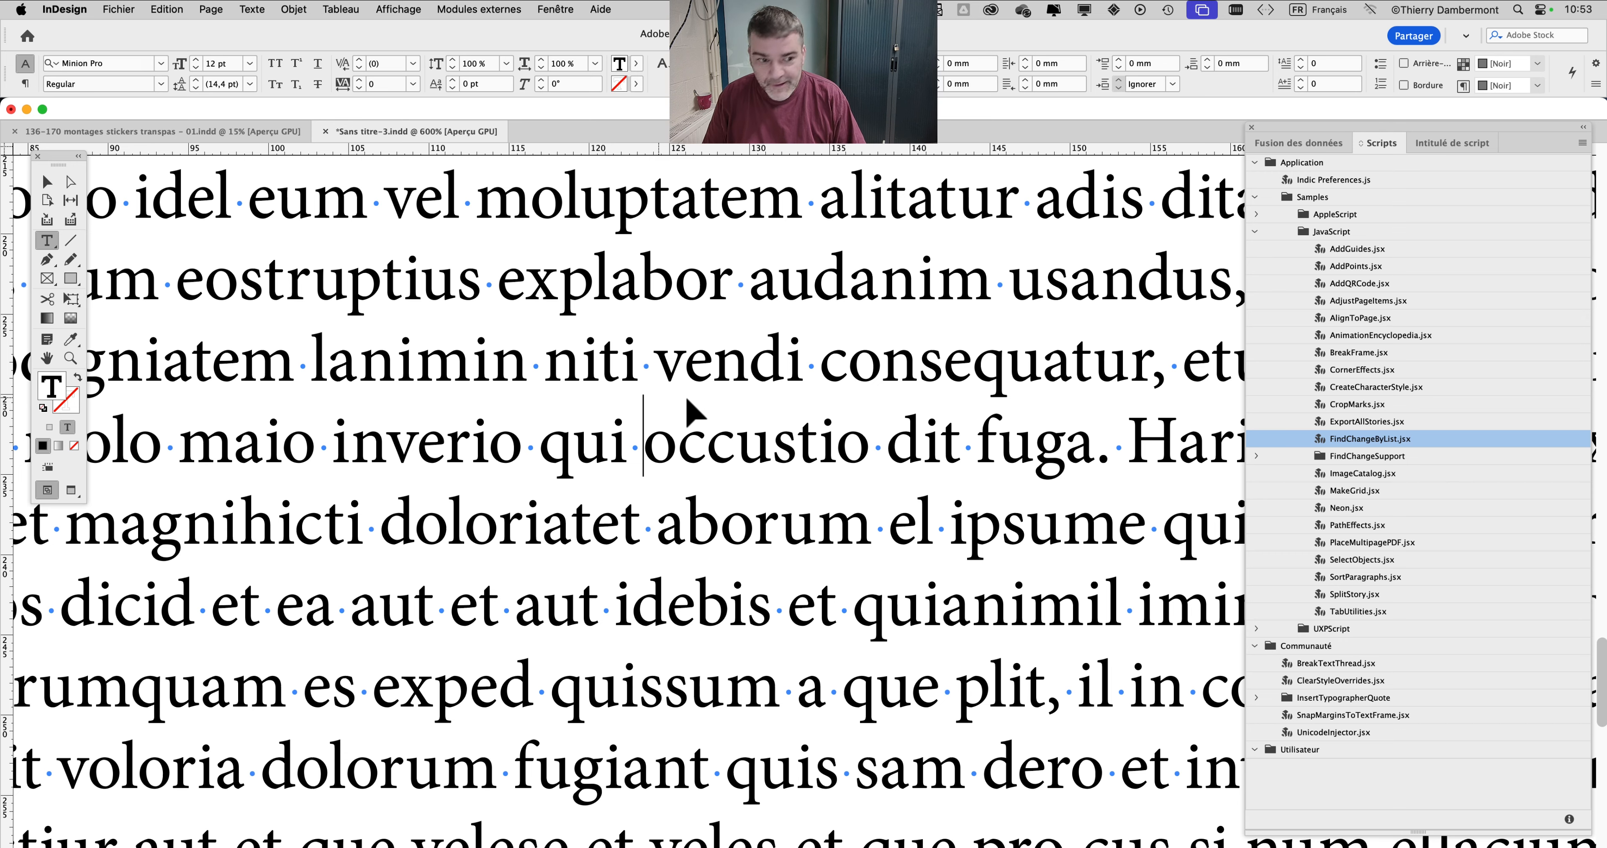
{"action": "key", "text": "super+f"}
{"action": "type", "text": "?"}
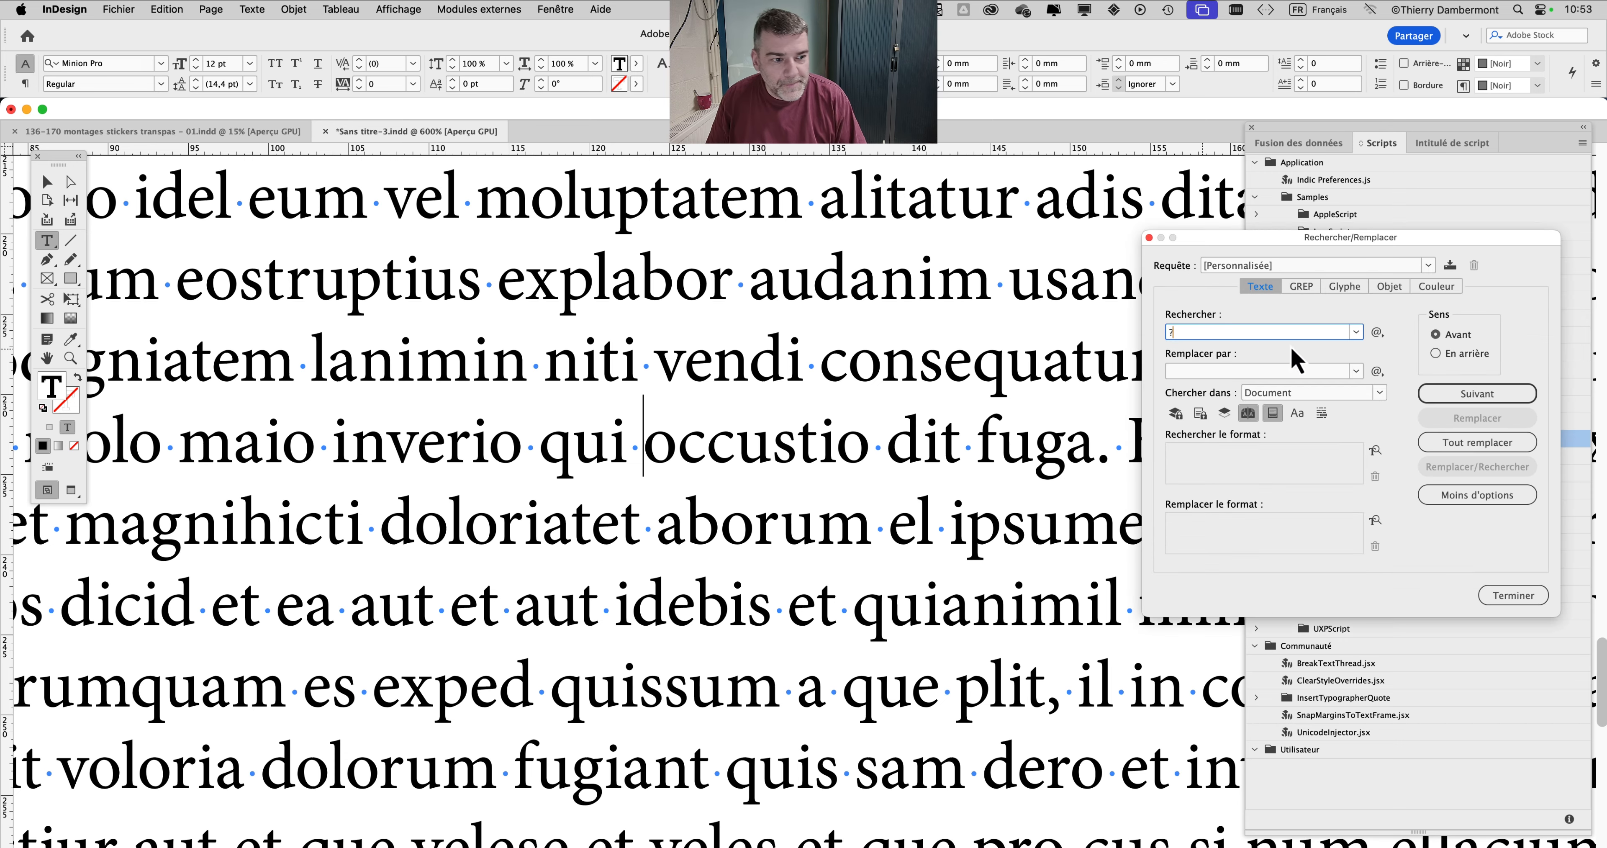
{"action": "left_click", "coordinate": [1528, 397]}
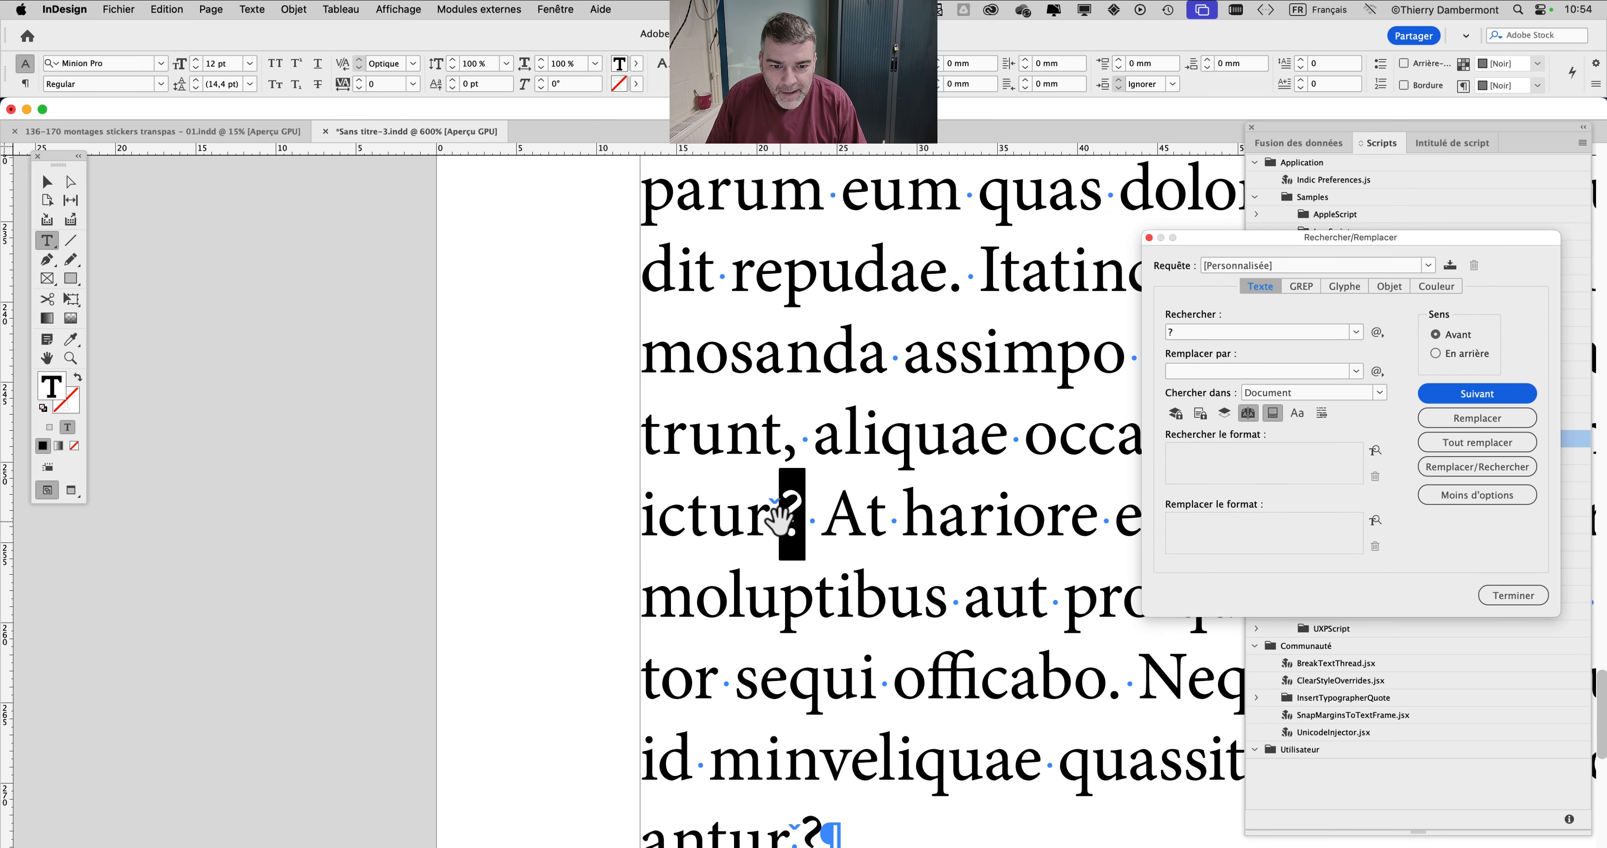
{"action": "scroll", "coordinate": [779, 519], "scroll_direction": "up", "scroll_amount": 3}
{"action": "scroll", "coordinate": [777, 515], "scroll_direction": "up", "scroll_amount": 1}
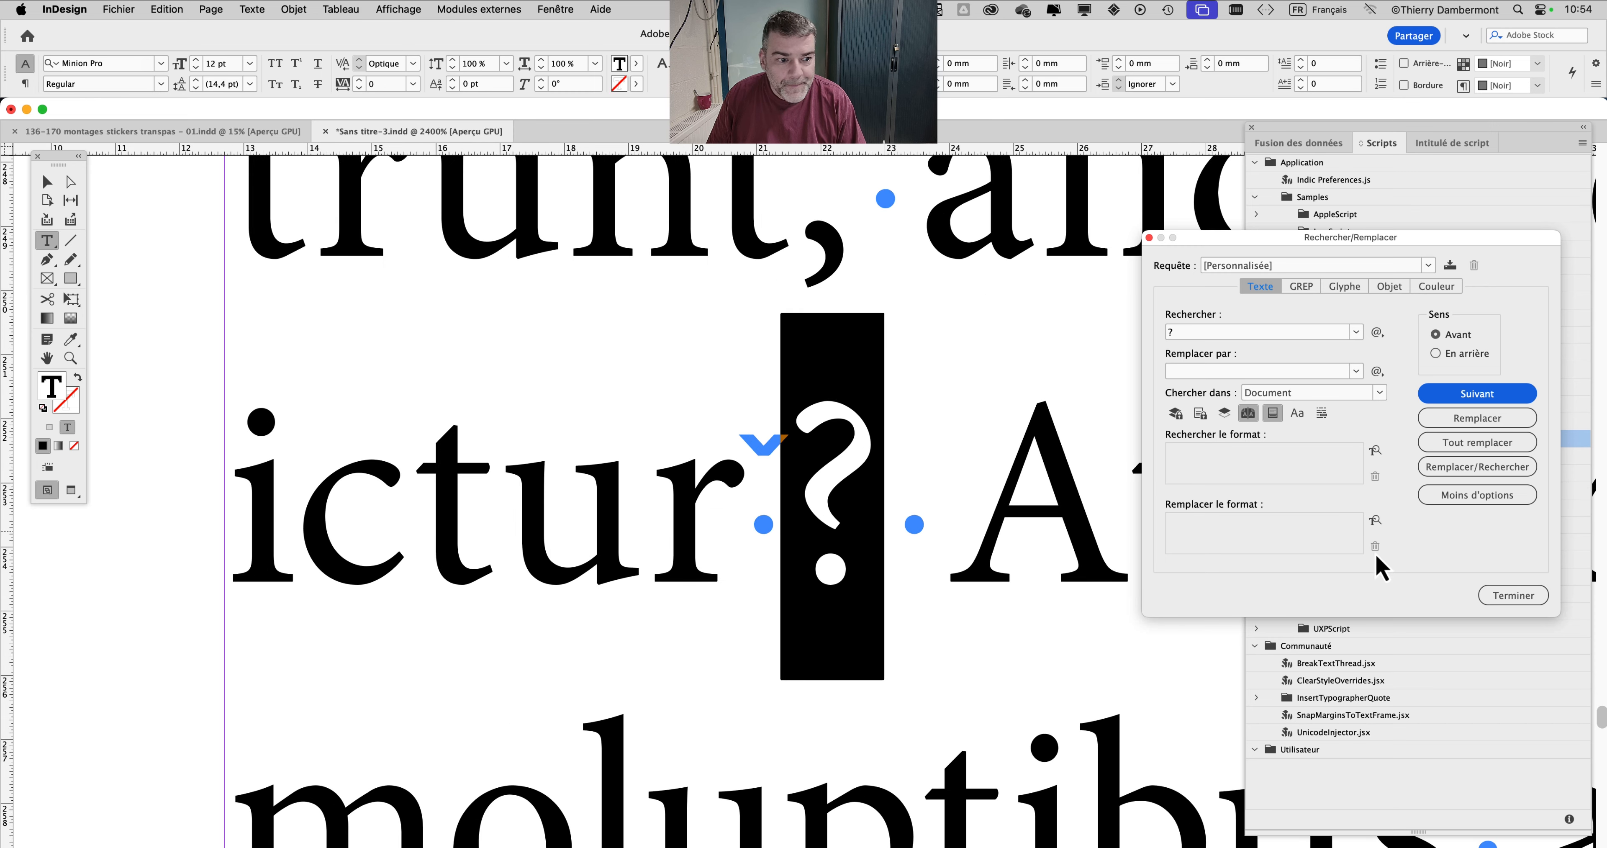
{"action": "left_click", "coordinate": [1513, 595]}
{"action": "left_click", "coordinate": [760, 481]}
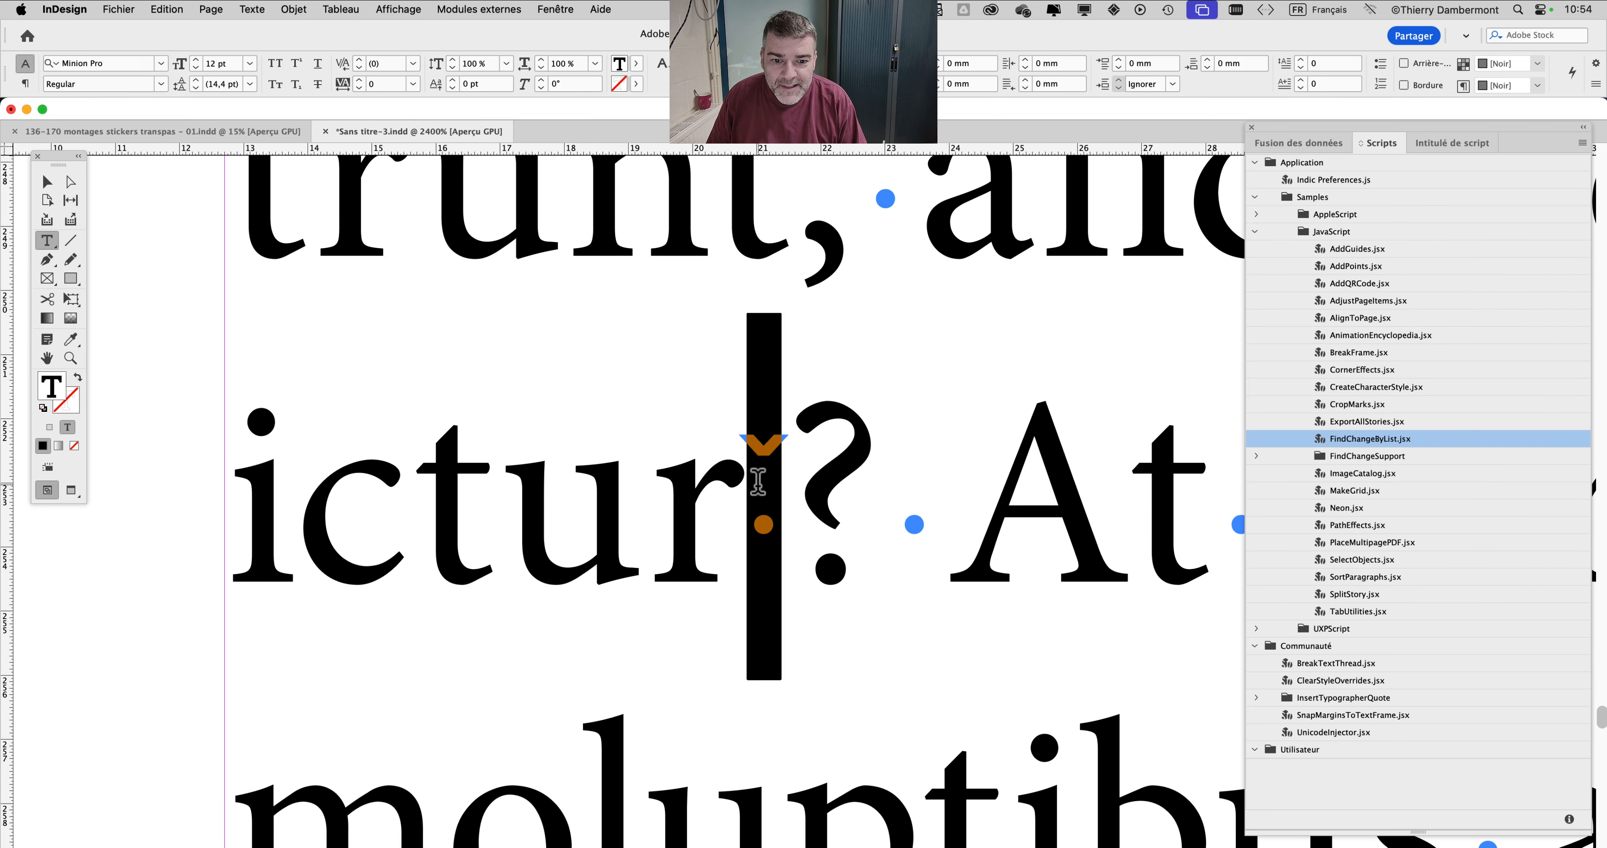
{"action": "left_click_drag", "start_coordinate": [523, 449], "coordinate": [322, 379]}
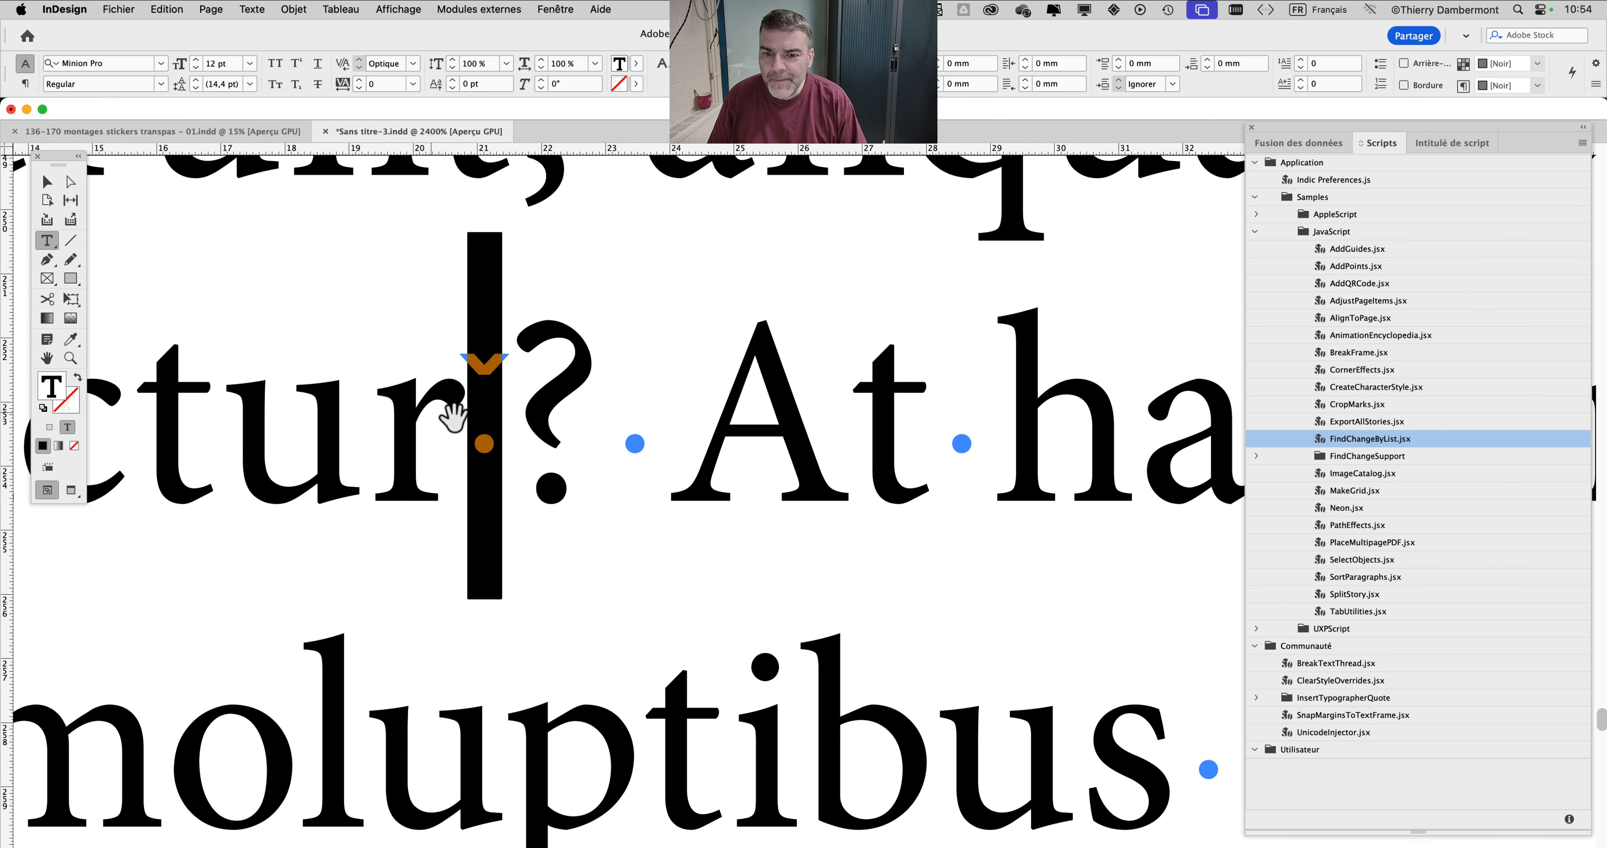
- Check the space before the question mark after "antur", and examine the punctuation spacing across the rest of the page
{"action": "scroll", "coordinate": [454, 417], "scroll_direction": "down", "scroll_amount": 6}
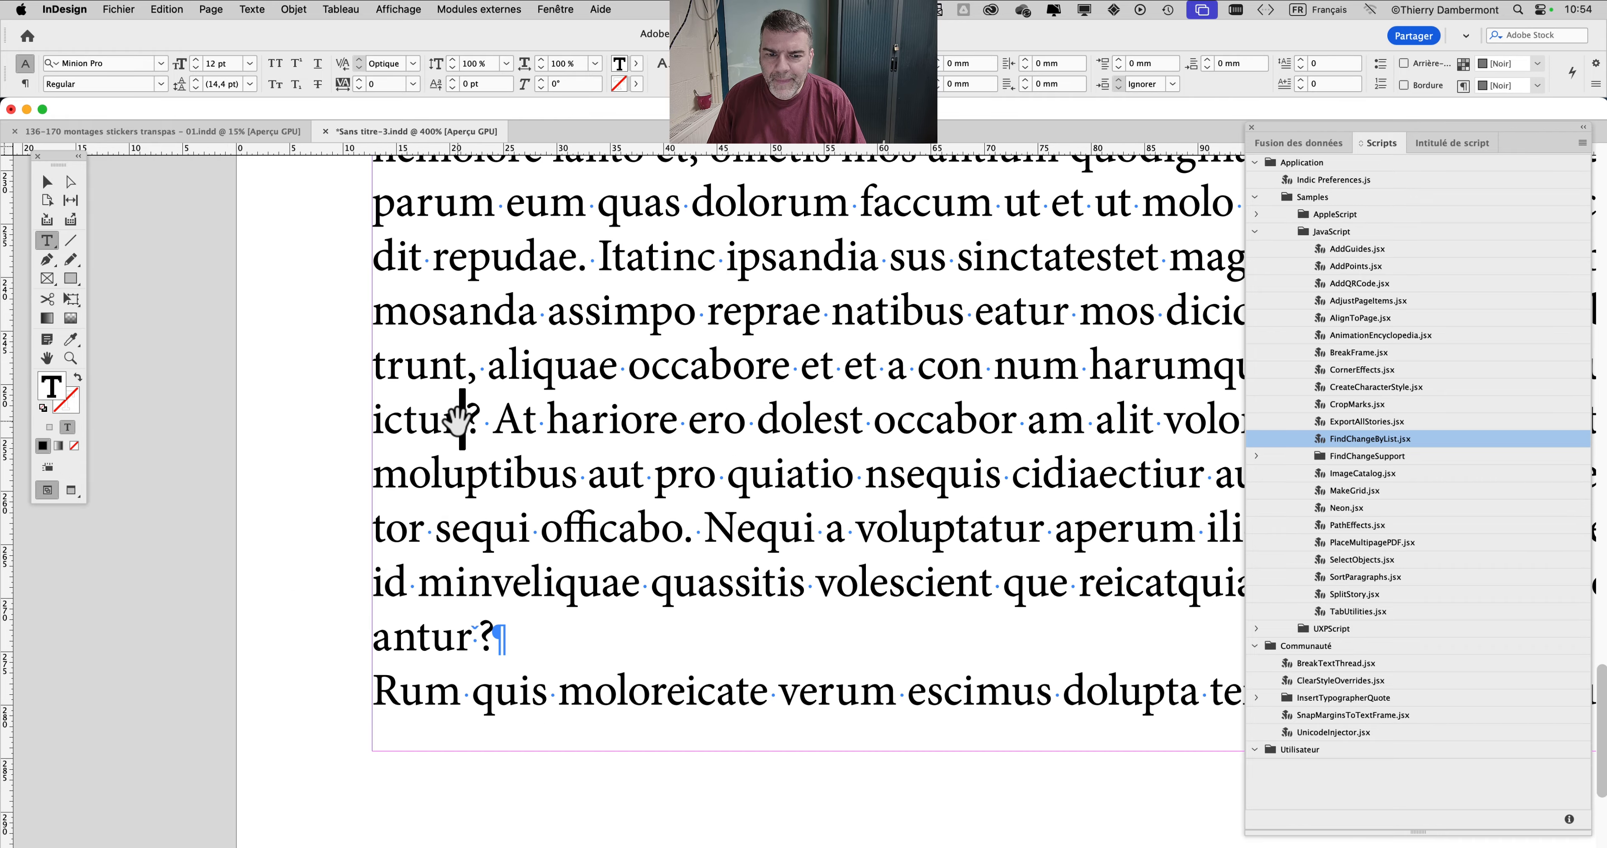
{"action": "scroll", "coordinate": [457, 418], "scroll_direction": "down", "scroll_amount": 2}
{"action": "scroll", "coordinate": [648, 424], "scroll_direction": "up", "scroll_amount": 1}
{"action": "scroll", "coordinate": [420, 602], "scroll_direction": "up", "scroll_amount": 4}
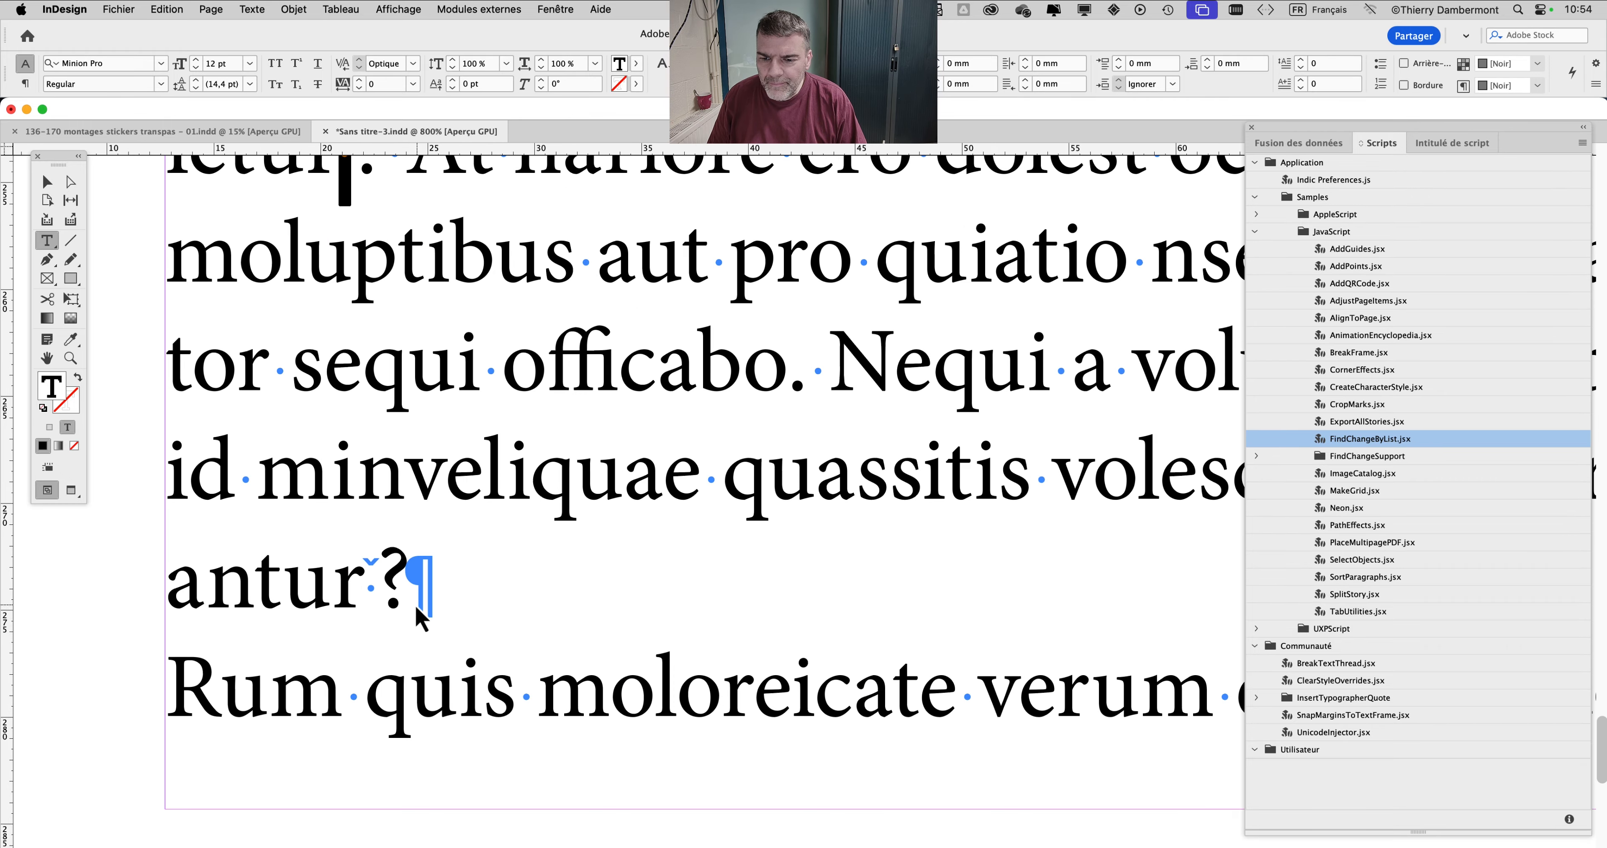
{"action": "scroll", "coordinate": [420, 617], "scroll_direction": "up", "scroll_amount": 1}
{"action": "scroll", "coordinate": [589, 505], "scroll_direction": "down", "scroll_amount": 1}
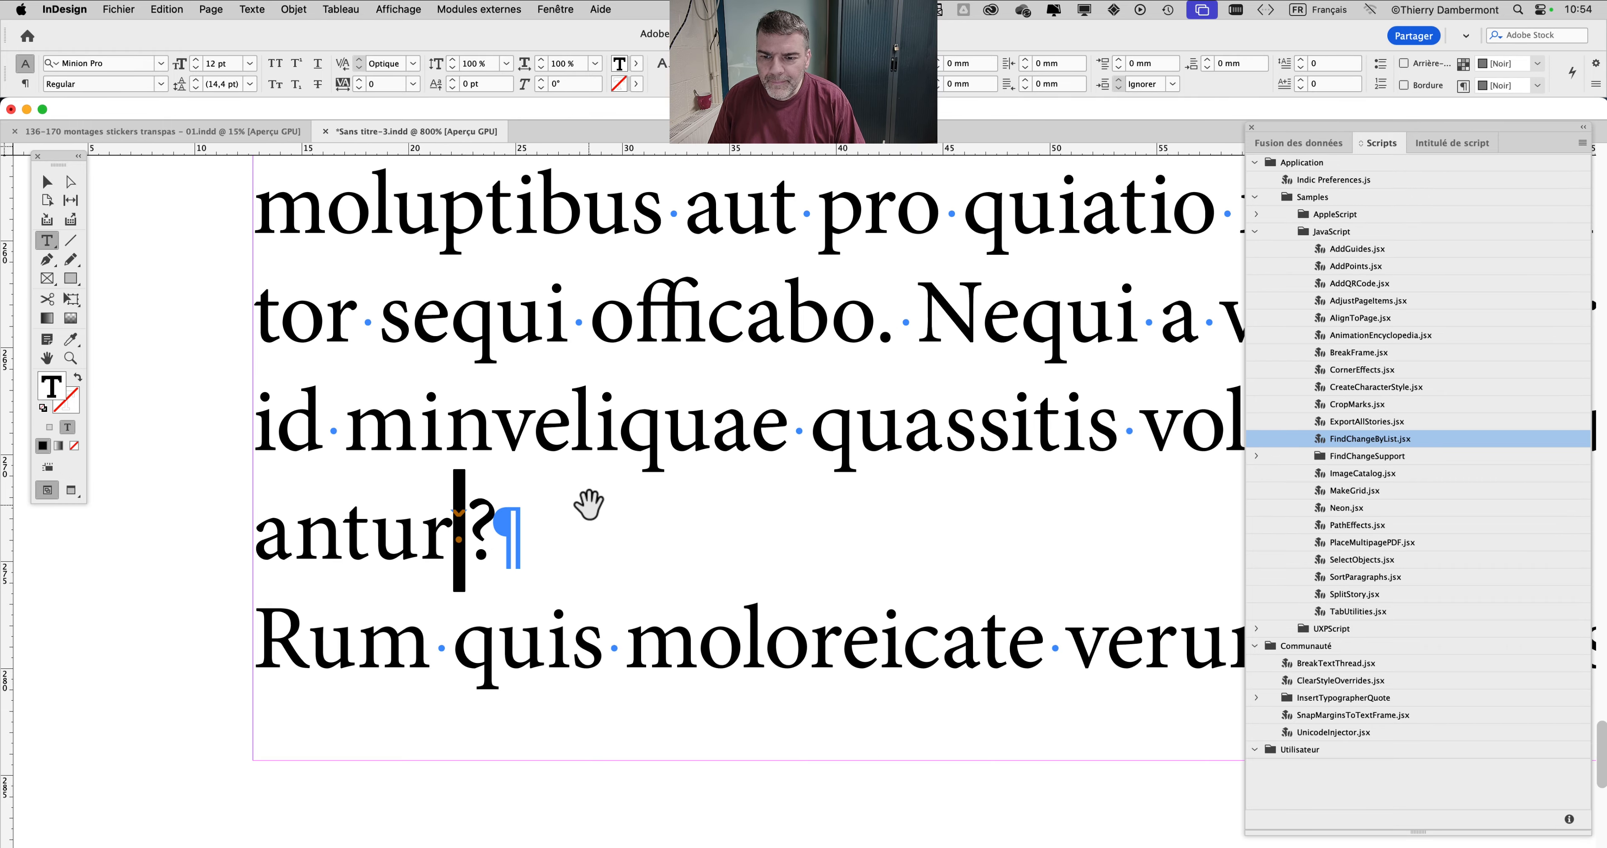
{"action": "scroll", "coordinate": [592, 506], "scroll_direction": "down", "scroll_amount": 2}
{"action": "left_click", "coordinate": [680, 411]}
{"action": "scroll", "coordinate": [808, 380], "scroll_direction": "down", "scroll_amount": 2}
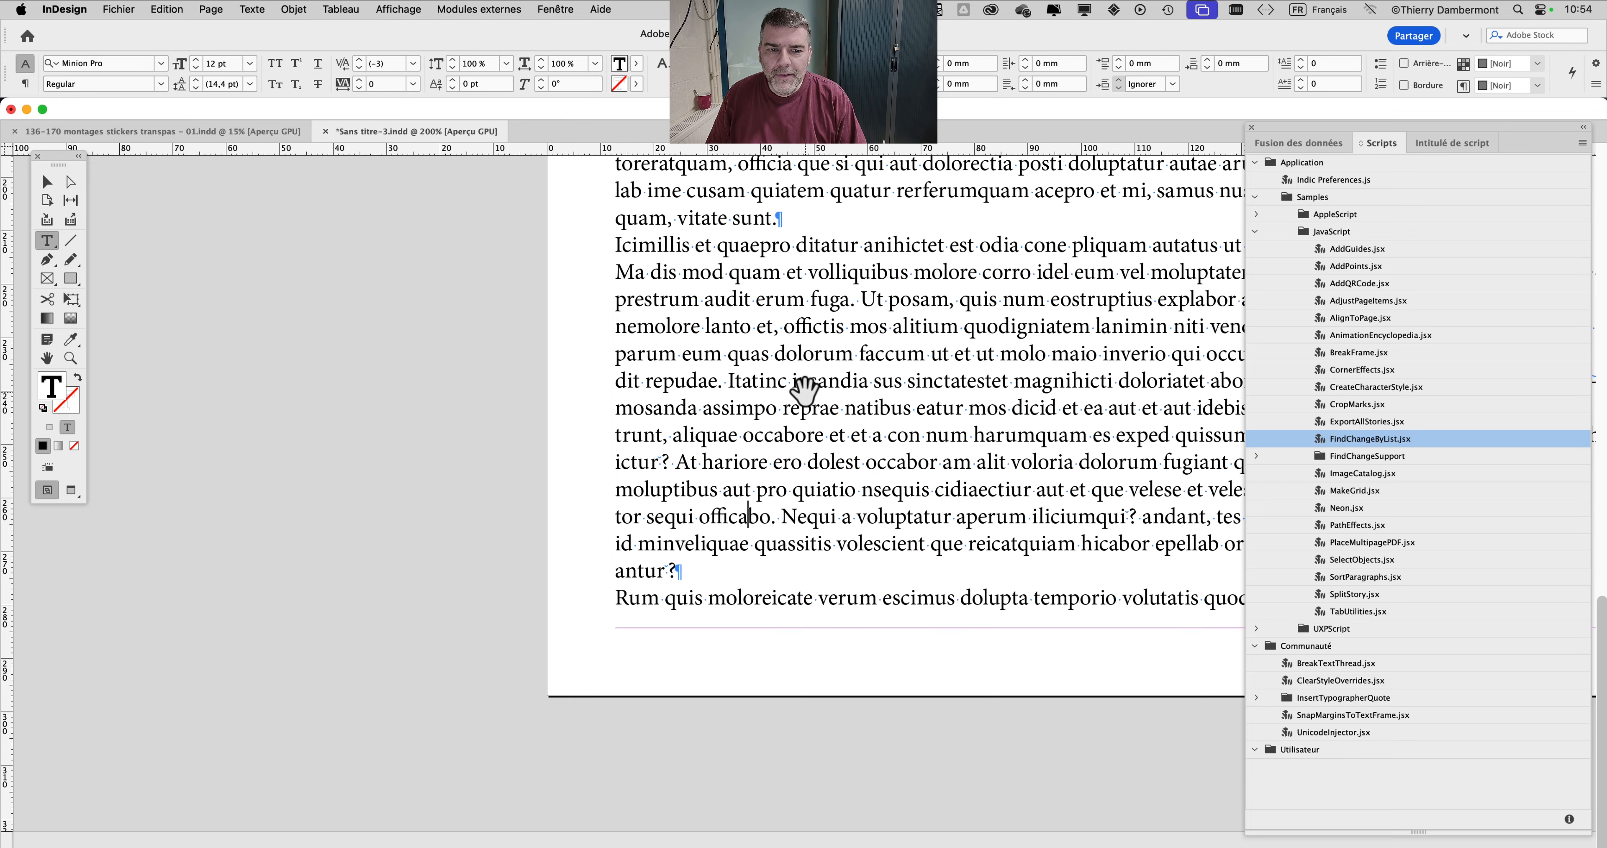
{"action": "scroll", "coordinate": [817, 374], "scroll_direction": "up", "scroll_amount": 5}
{"action": "scroll", "coordinate": [817, 374], "scroll_direction": "right", "scroll_amount": 8}
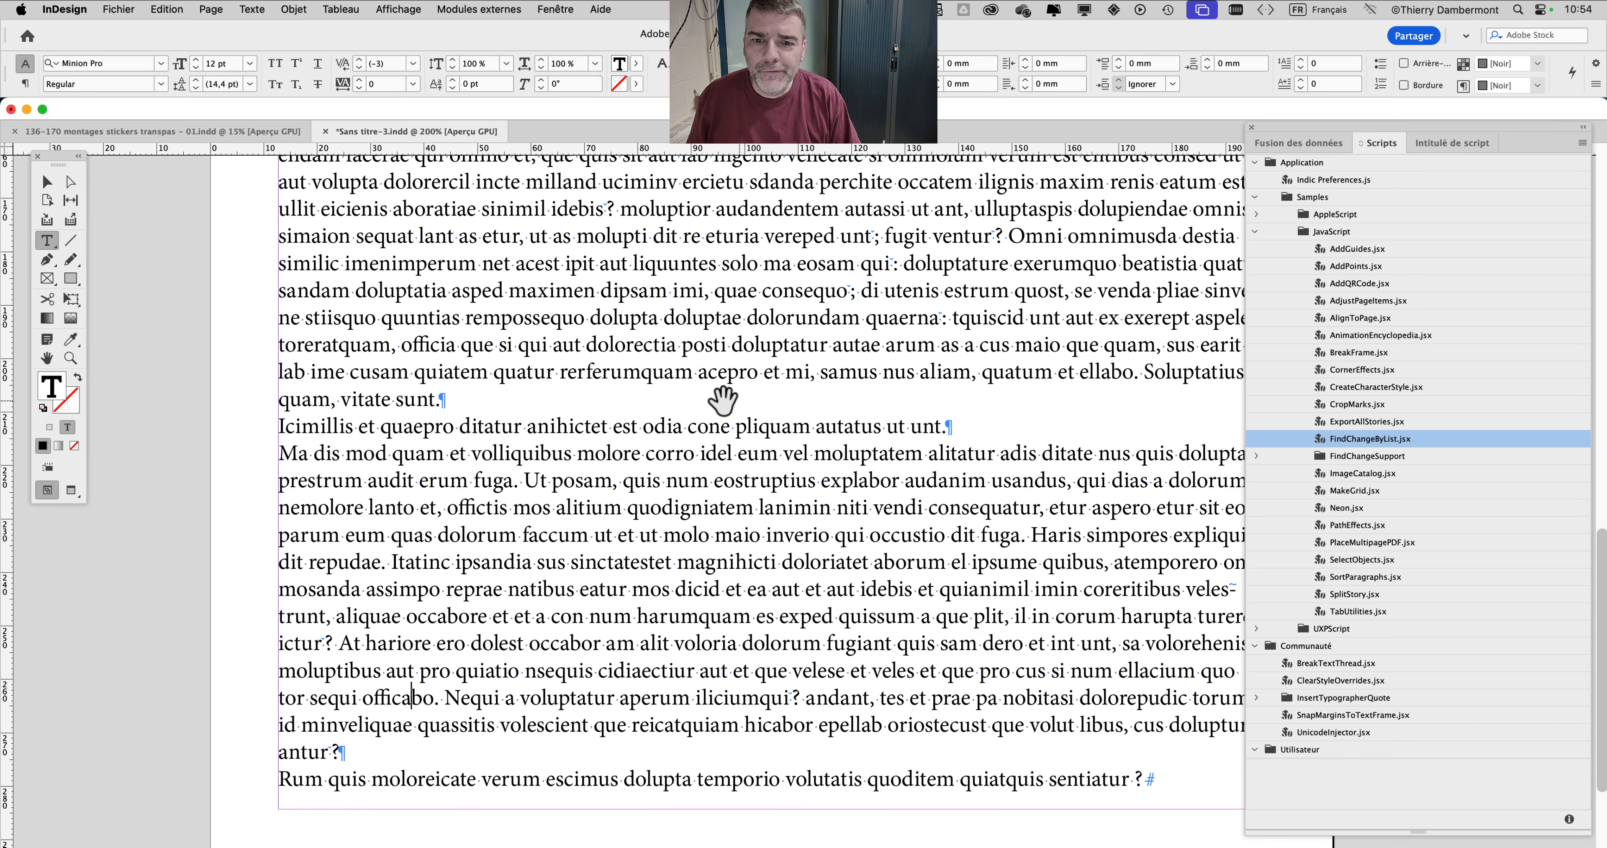
- Replace the space between "idebis" and its question mark with a thin space (Espace fine), and select it for checking
{"action": "scroll", "coordinate": [610, 212], "scroll_direction": "up", "scroll_amount": 2}
{"action": "scroll", "coordinate": [610, 212], "scroll_direction": "up", "scroll_amount": 2}
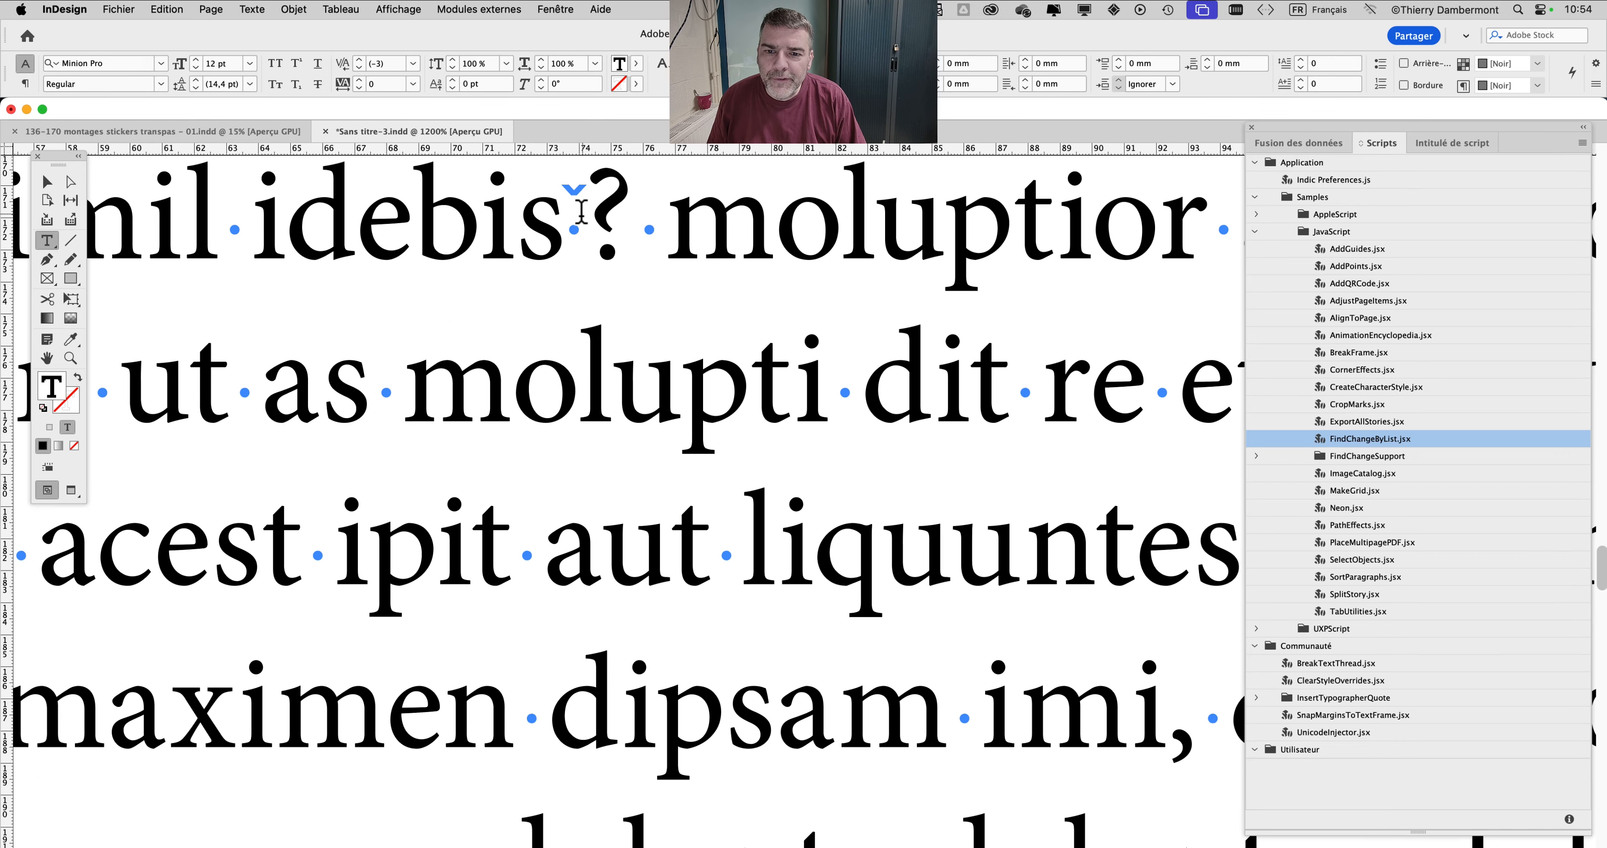
{"action": "left_click_drag", "start_coordinate": [581, 212], "coordinate": [574, 215]}
{"action": "left_click_drag", "start_coordinate": [638, 283], "coordinate": [620, 443]}
{"action": "right_click", "coordinate": [554, 231]}
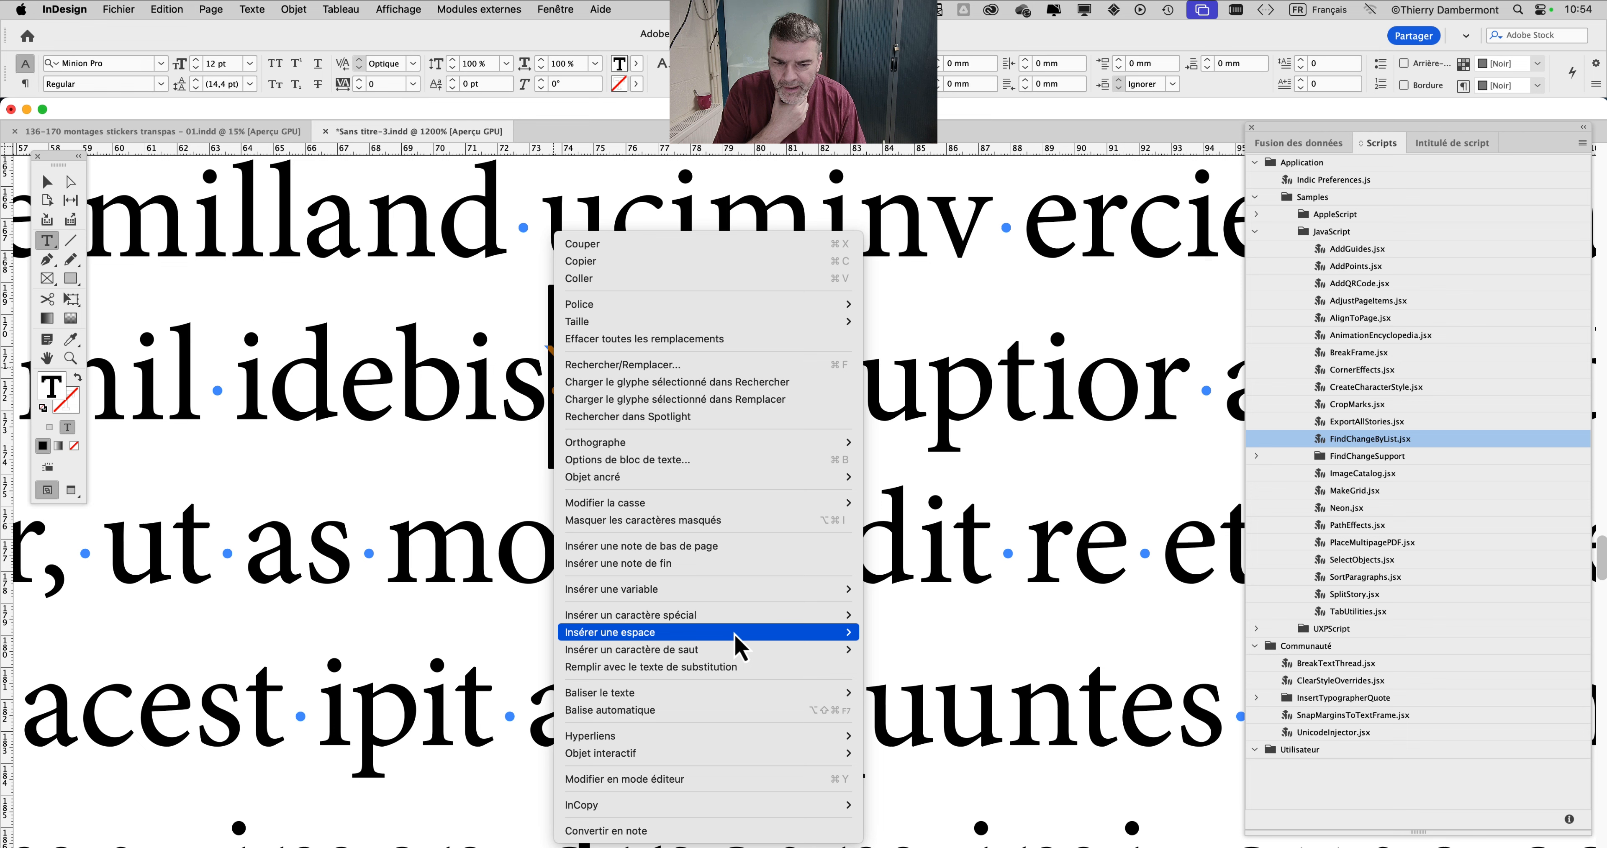
{"action": "mouse_move", "coordinate": [741, 645]}
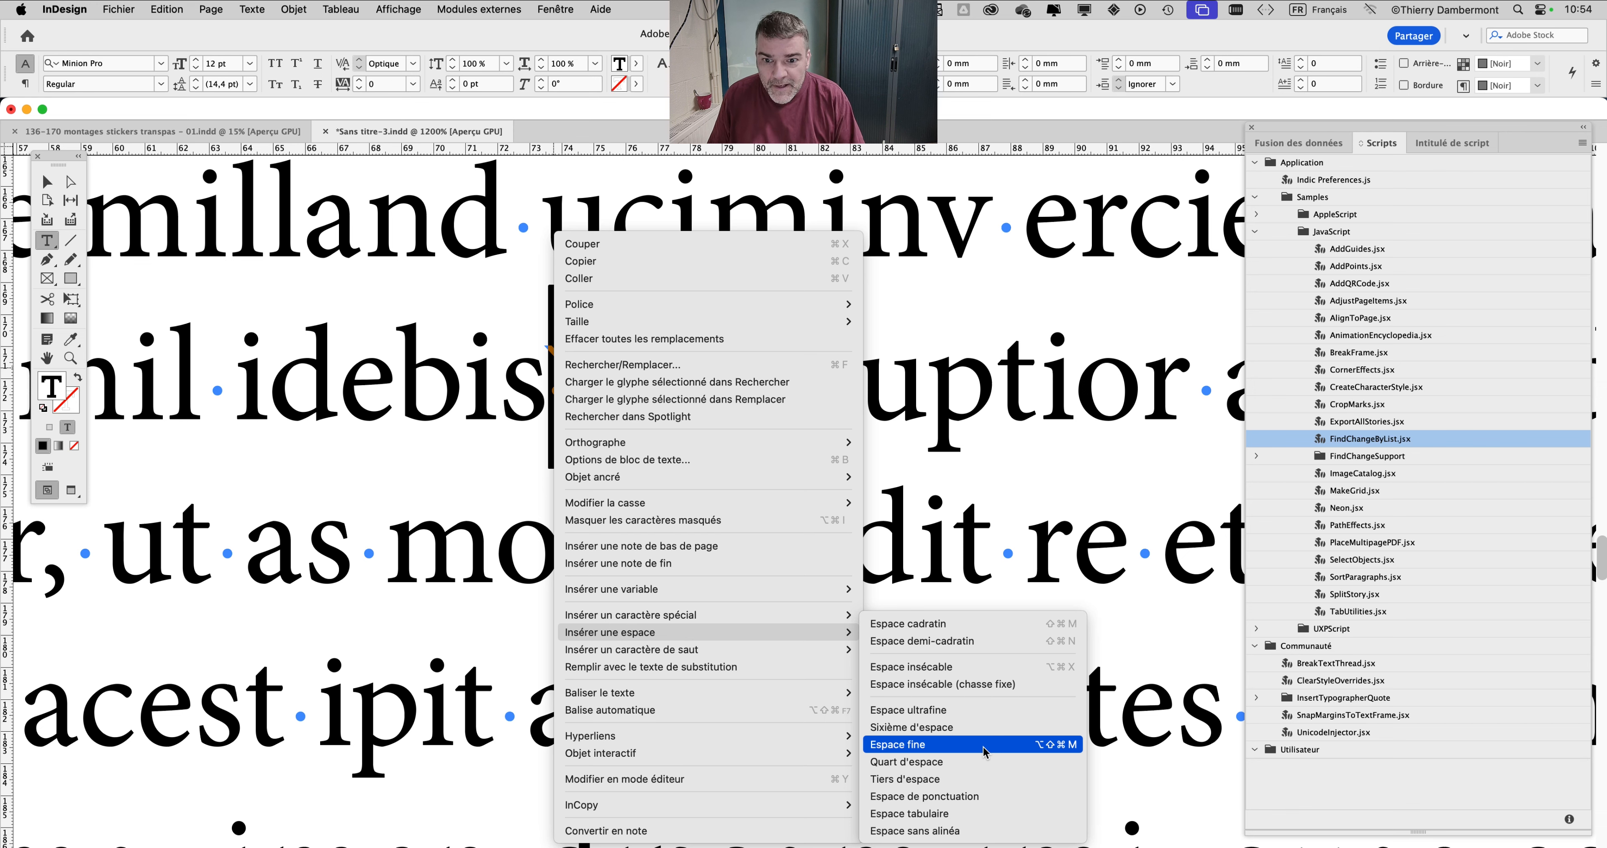
{"action": "left_click", "coordinate": [984, 751]}
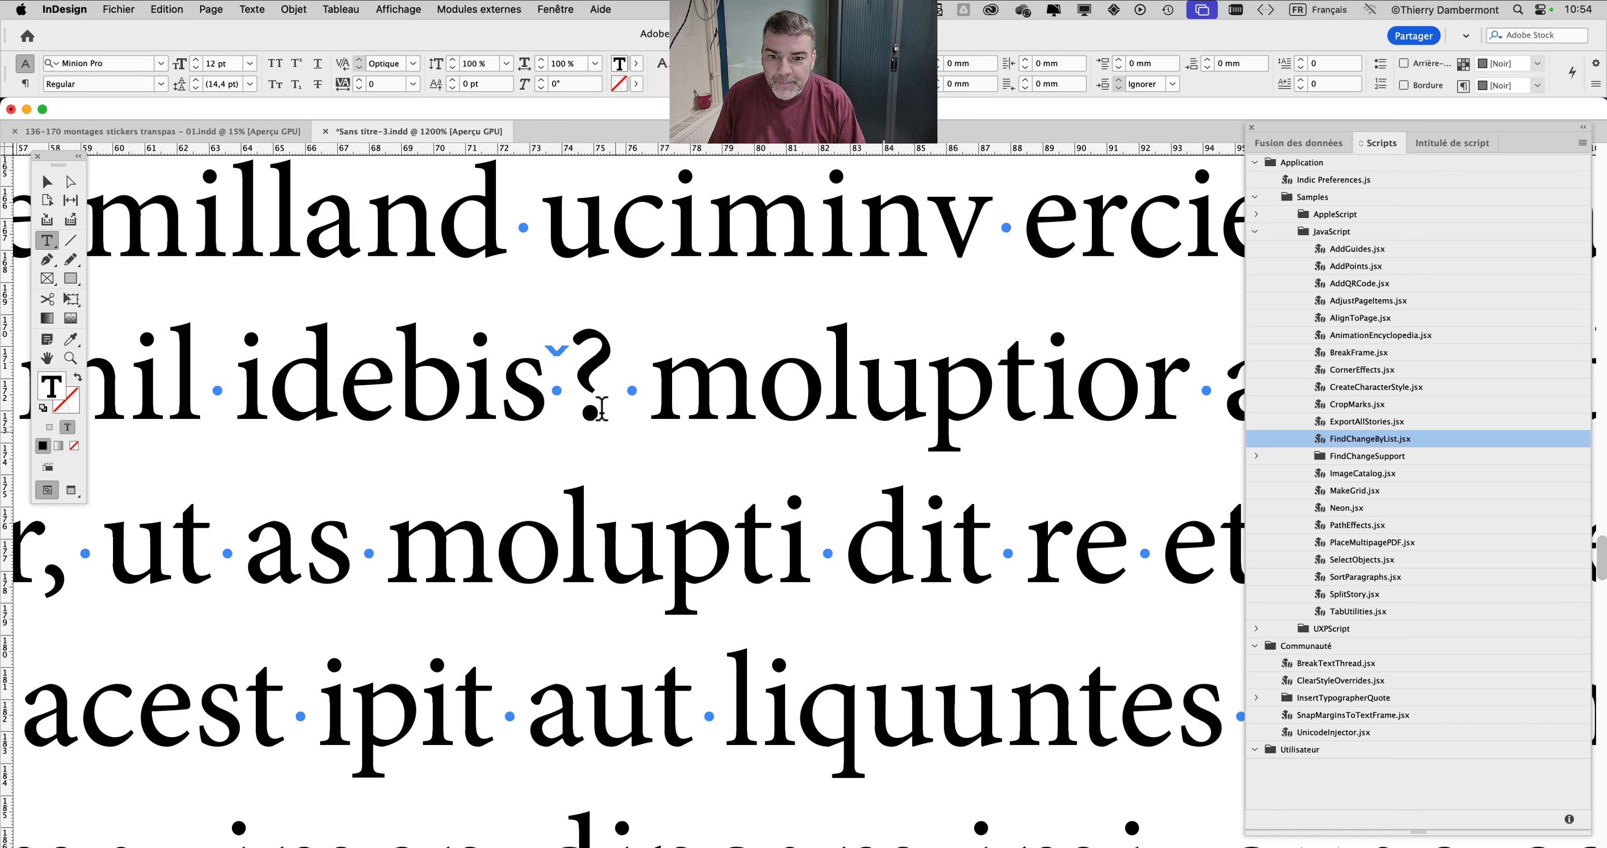
{"action": "left_click_drag", "start_coordinate": [565, 391], "coordinate": [549, 393]}
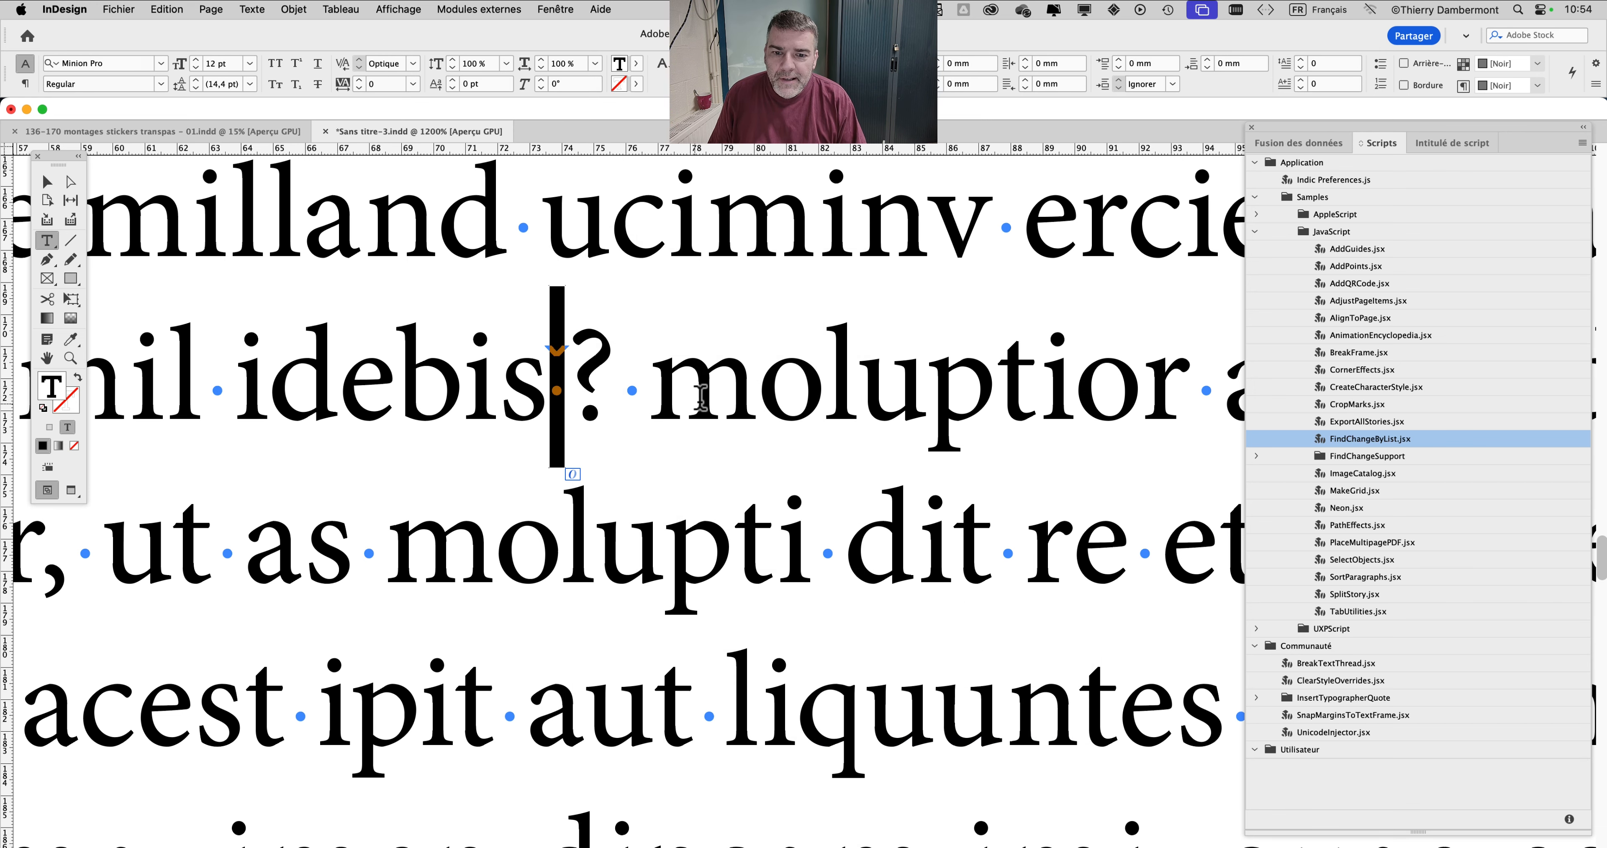
- Add a colon directly after "molupti" and insert a non-breaking space (Espace insécable) before it
{"action": "left_click", "coordinate": [897, 411]}
{"action": "left_click_drag", "start_coordinate": [864, 488], "coordinate": [588, 229]}
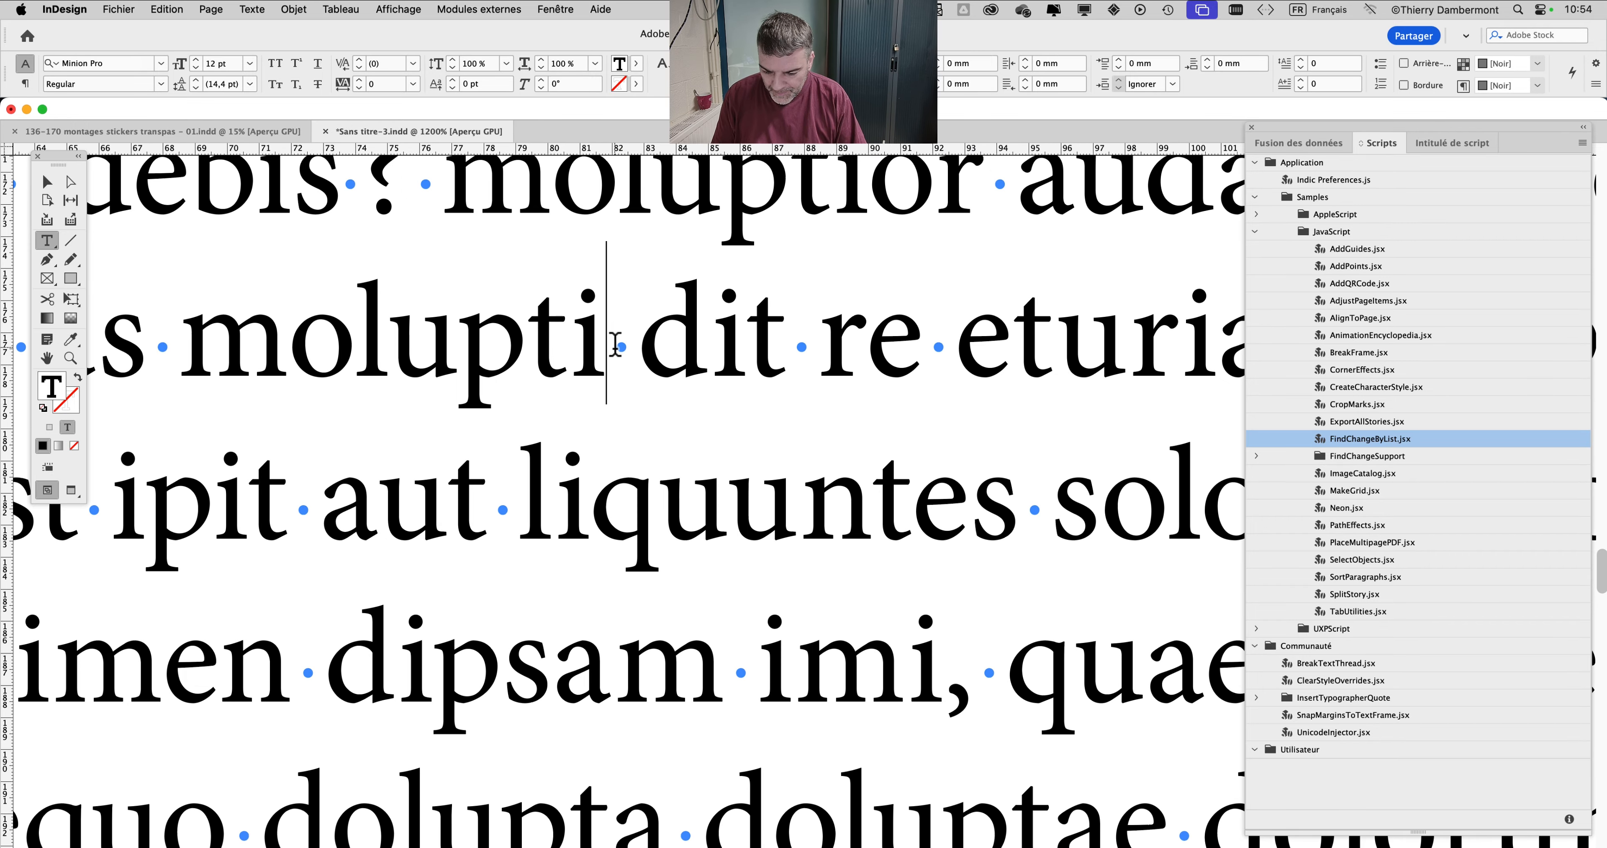
{"action": "type", "text": ":"}
{"action": "key", "text": "Left"}
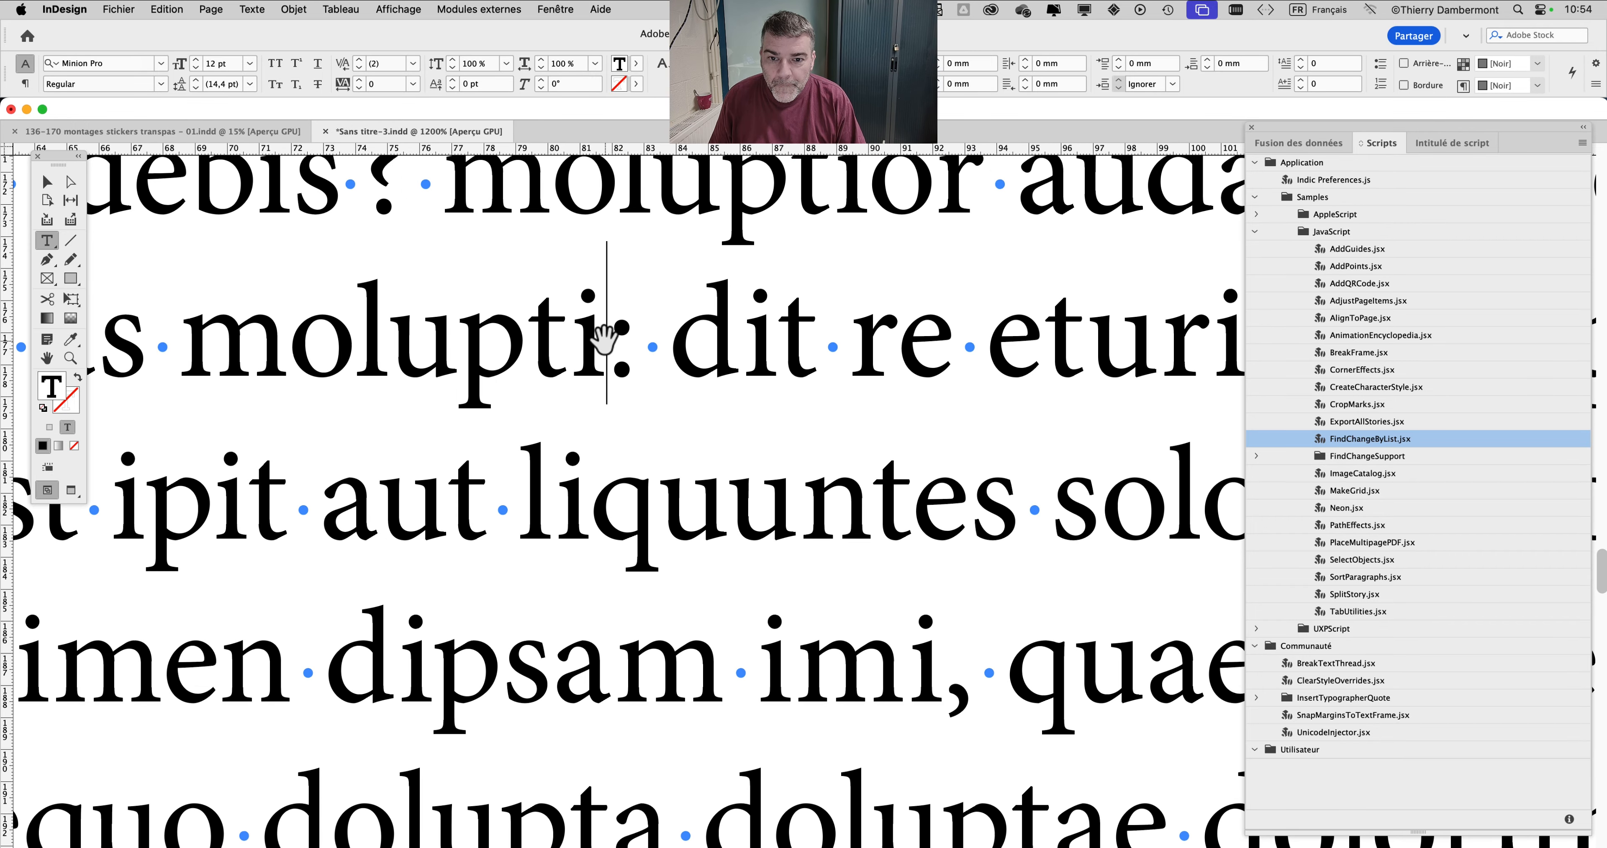
{"action": "key", "text": "super+equal"}
{"action": "right_click", "coordinate": [605, 340]}
{"action": "mouse_move", "coordinate": [706, 654]}
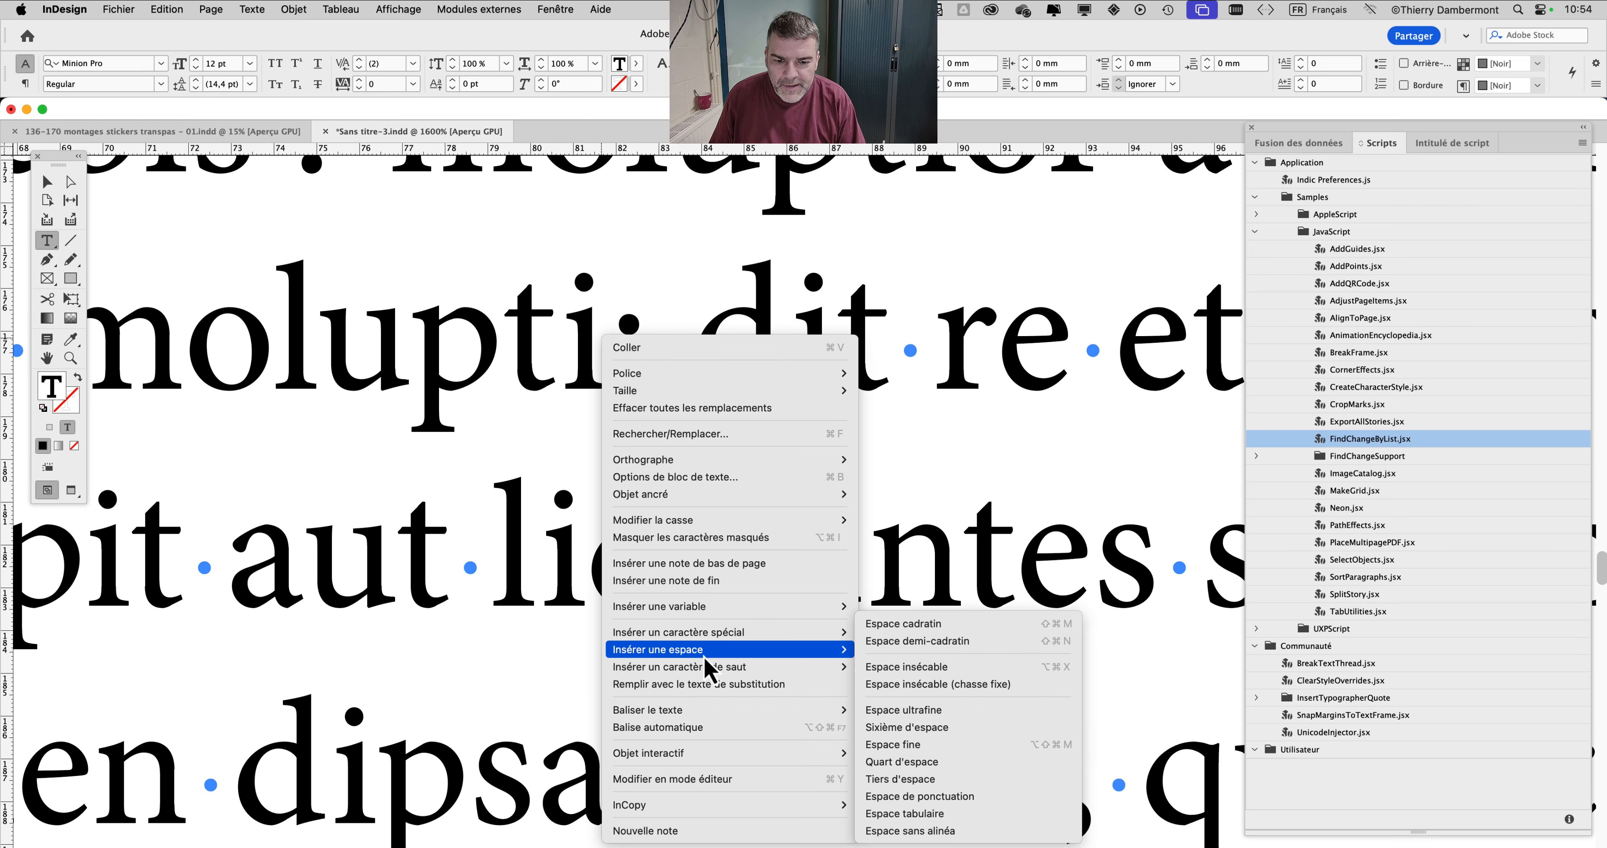
{"action": "left_click", "coordinate": [934, 665]}
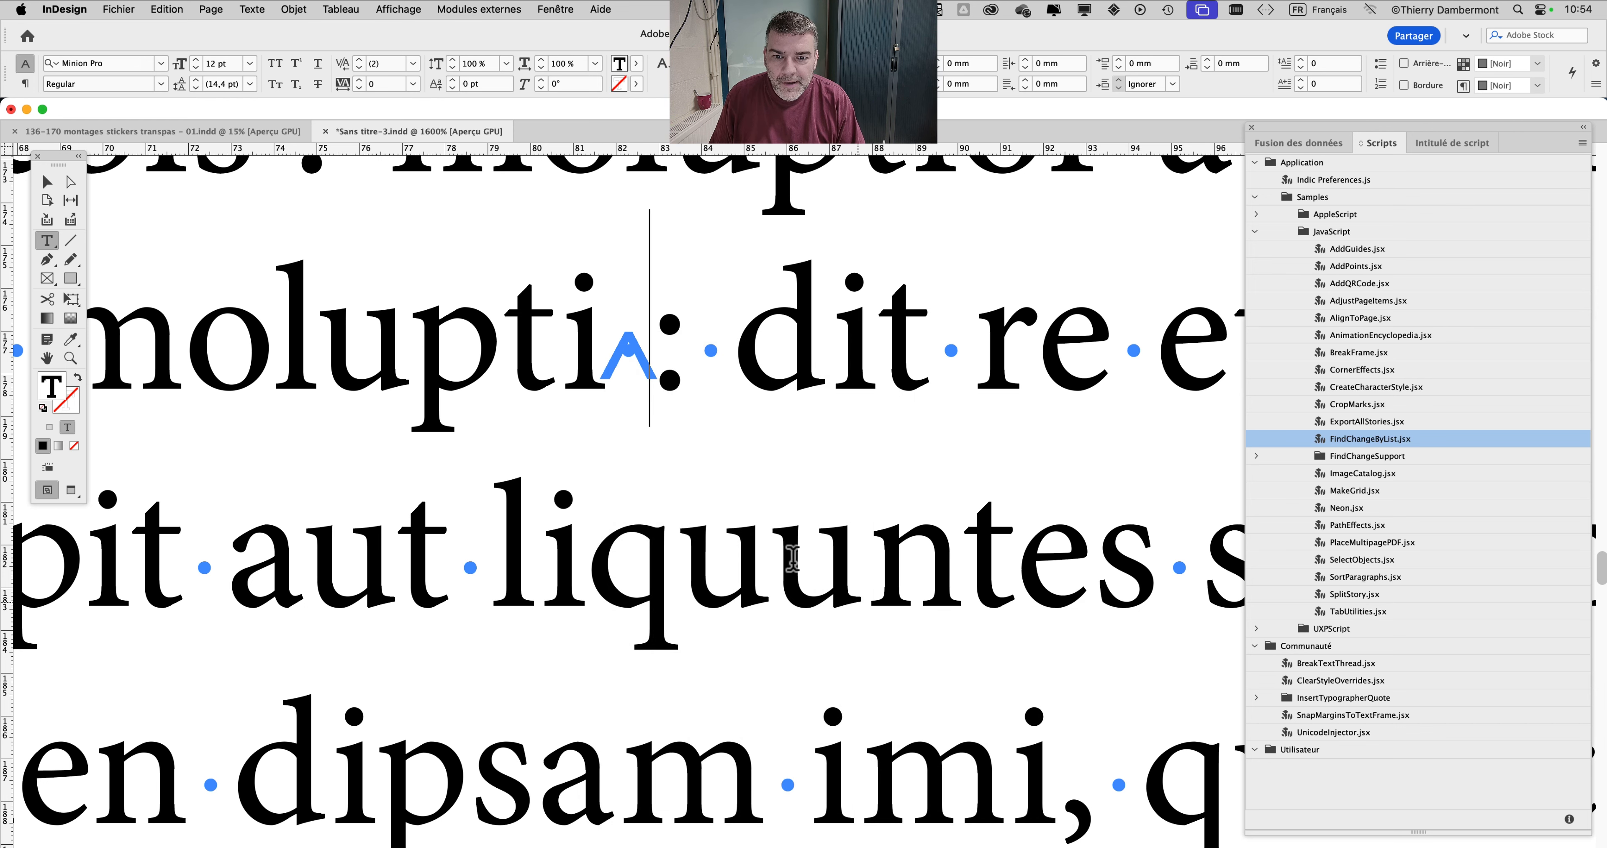
{"action": "scroll", "coordinate": [629, 376], "scroll_direction": "up", "scroll_amount": 4}
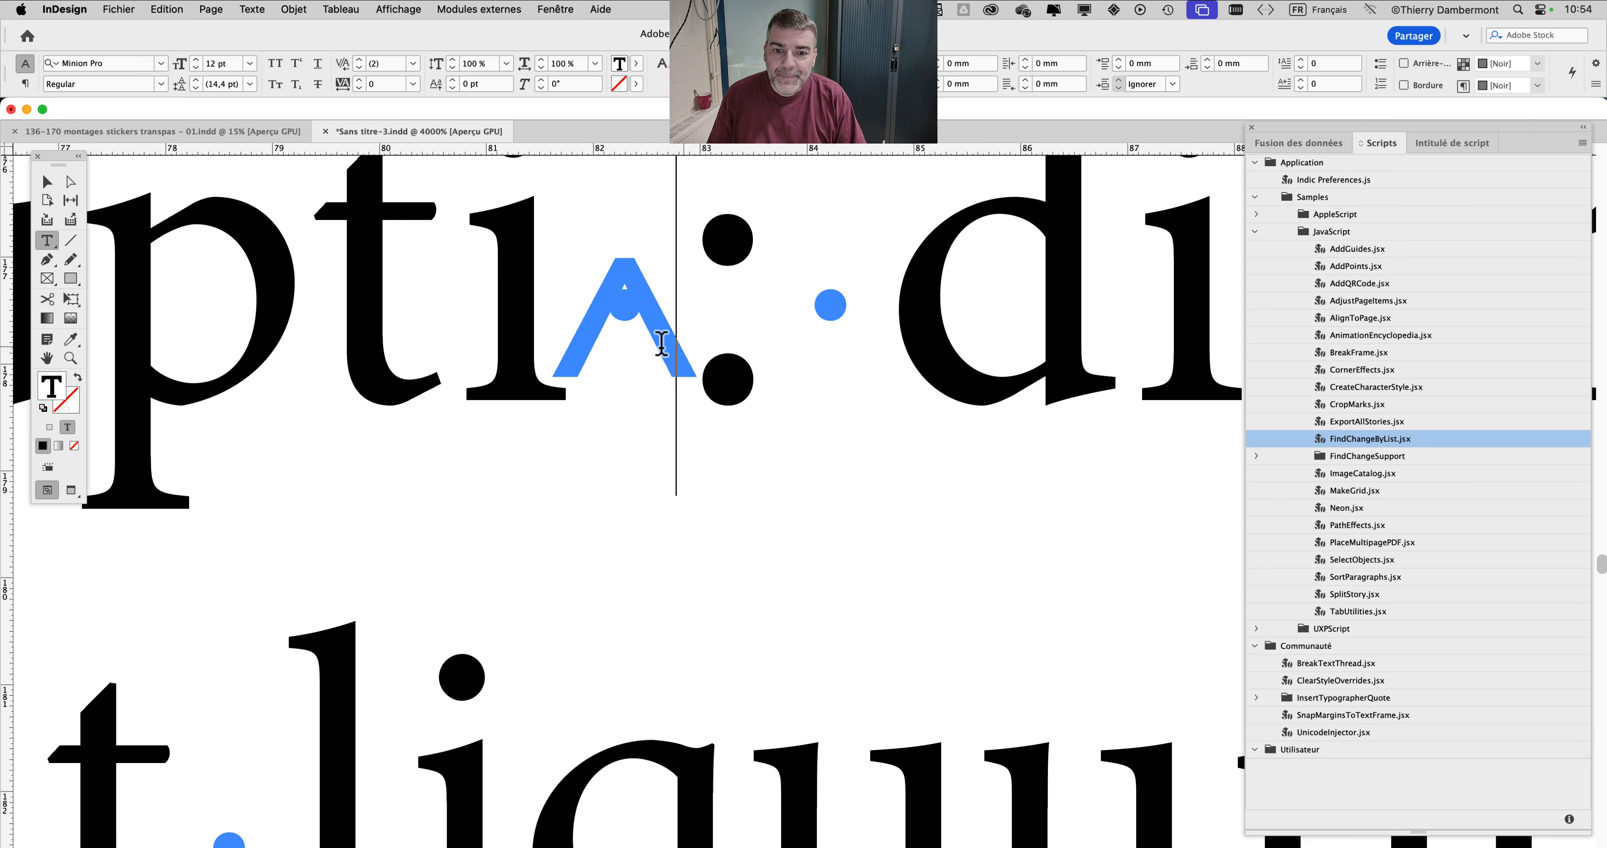
- Replace the space between "molupti" and its colon with a fixed-width non-breaking space (Espace insécable (chasse fixe))
{"action": "left_click_drag", "start_coordinate": [661, 342], "coordinate": [617, 343]}
{"action": "key", "text": "BackSpace"}
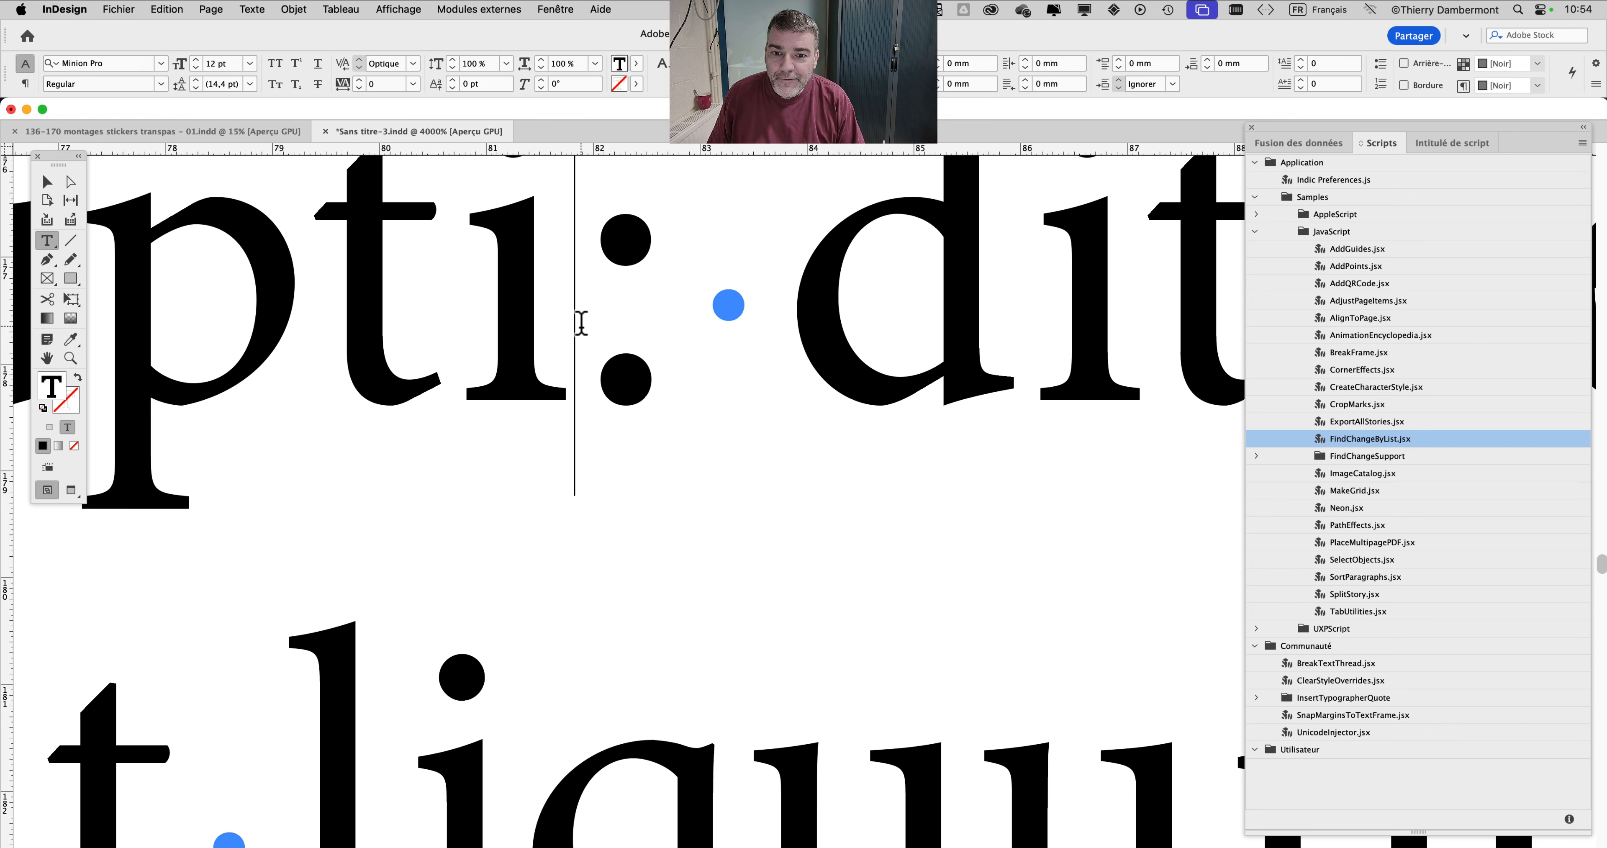
{"action": "right_click", "coordinate": [581, 326]}
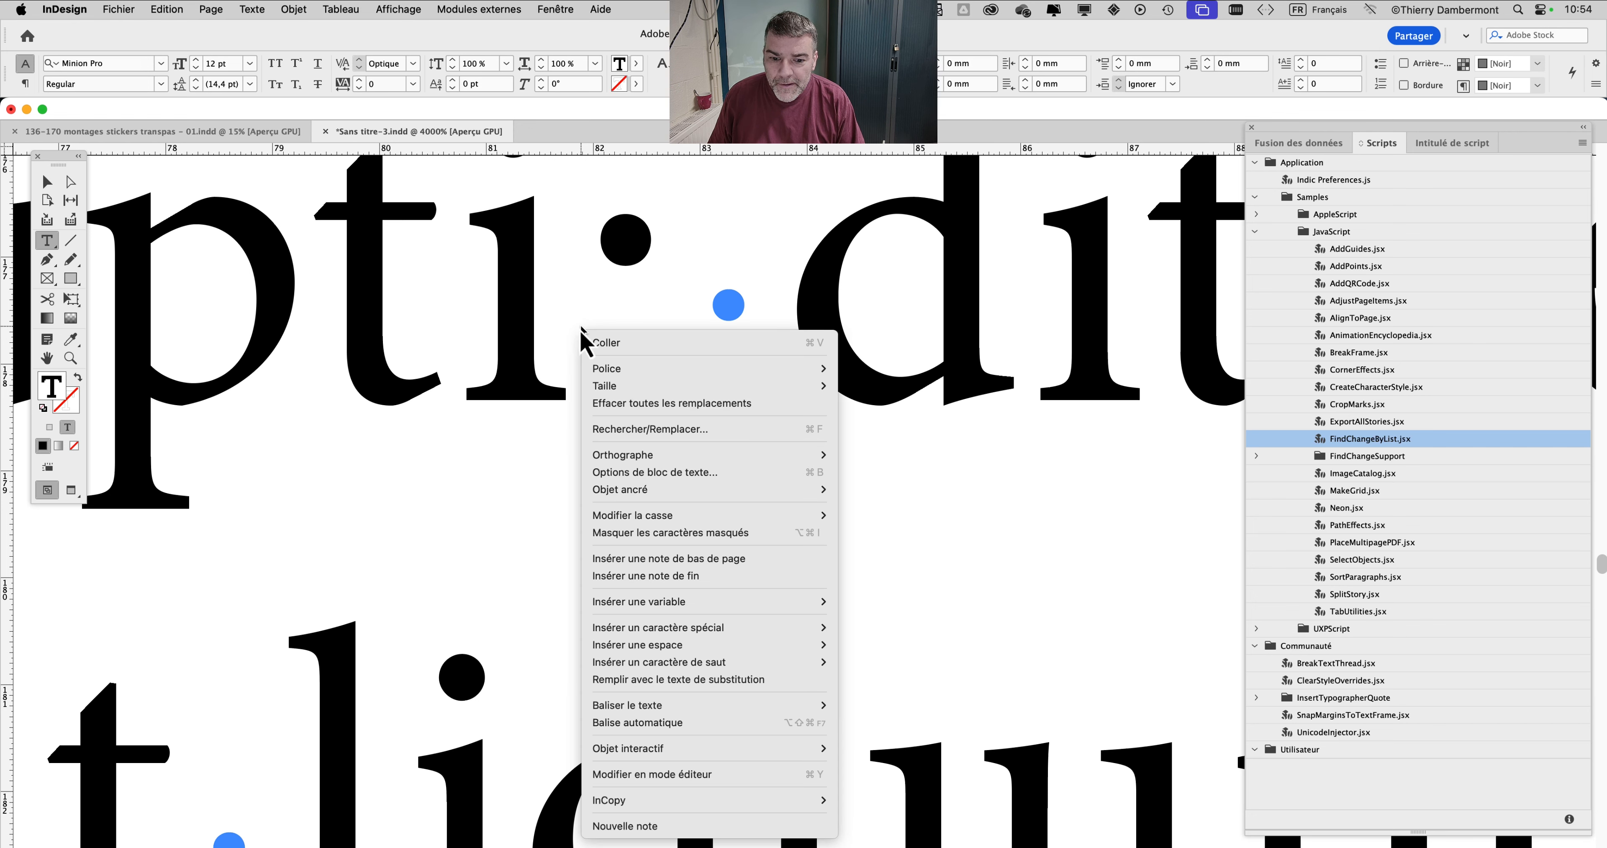
{"action": "mouse_move", "coordinate": [666, 635]}
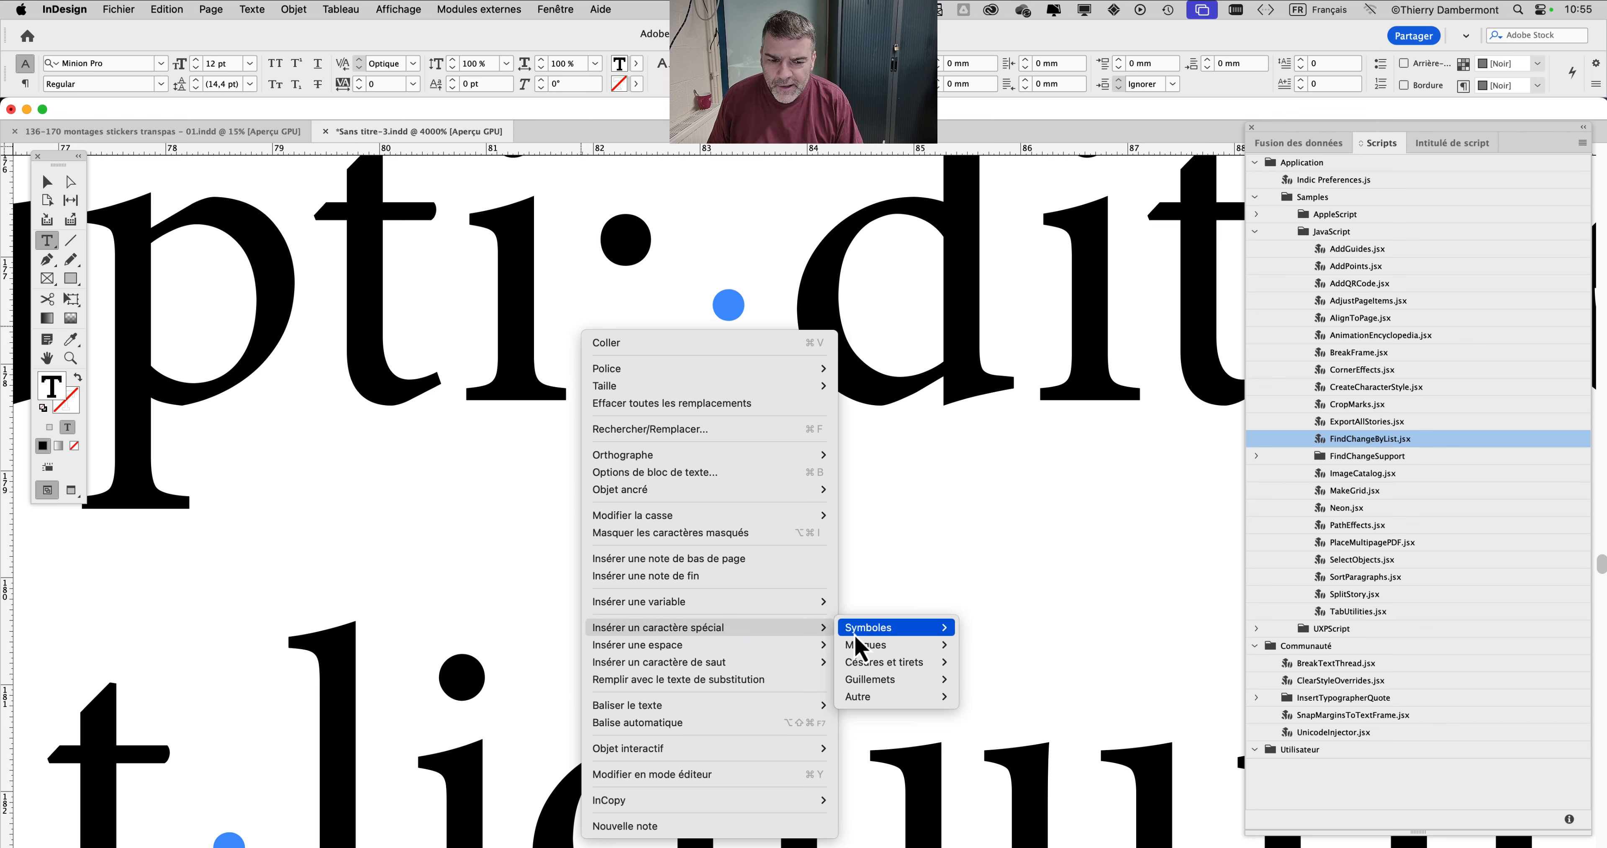
{"action": "mouse_move", "coordinate": [722, 646]}
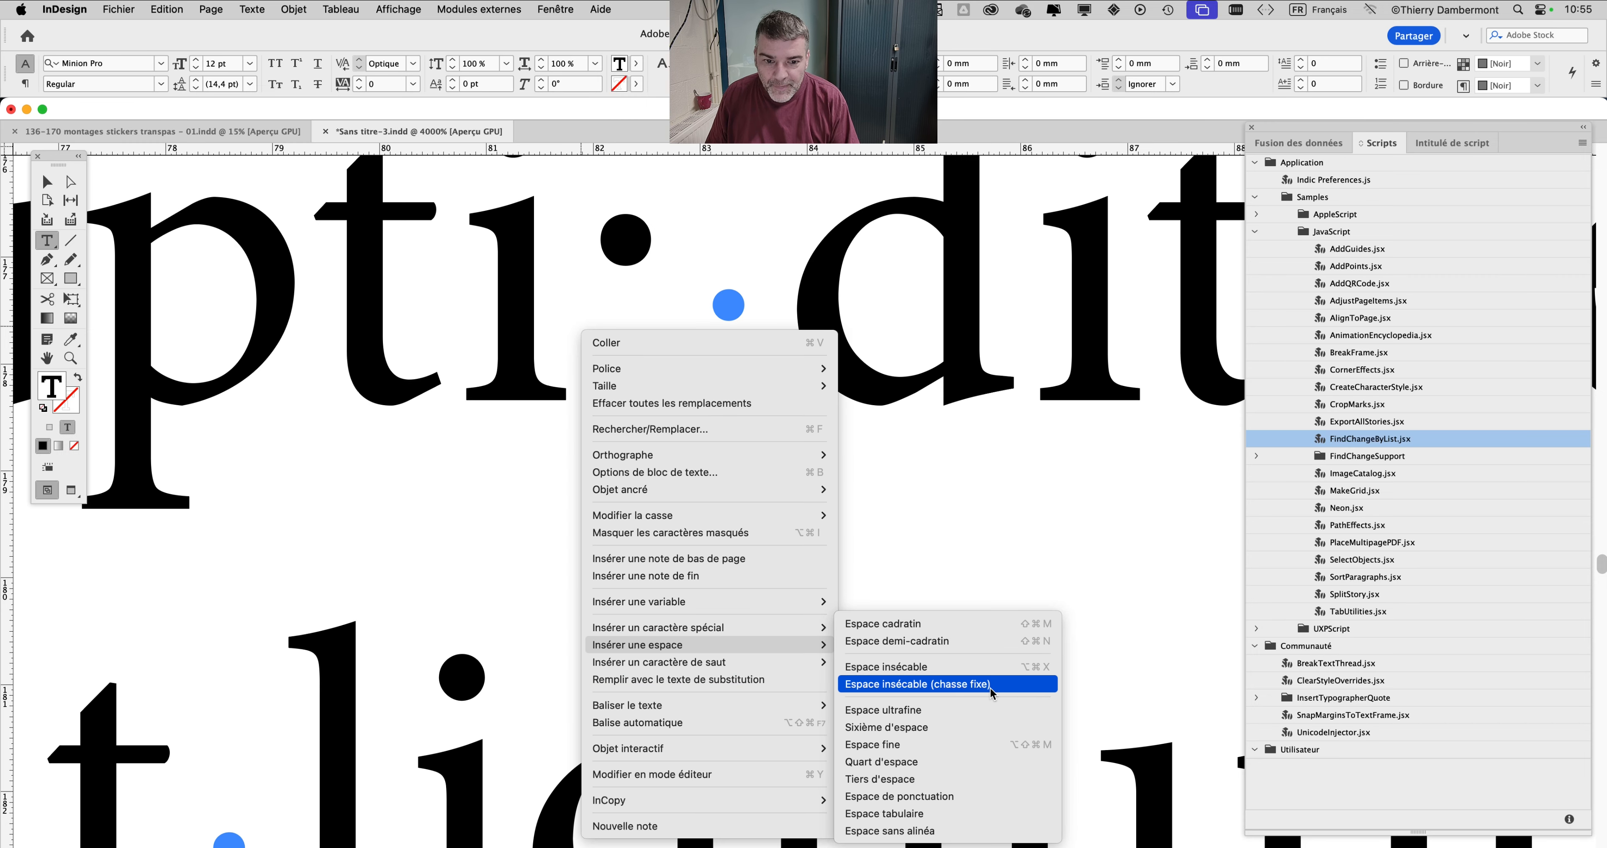
{"action": "left_click", "coordinate": [990, 685]}
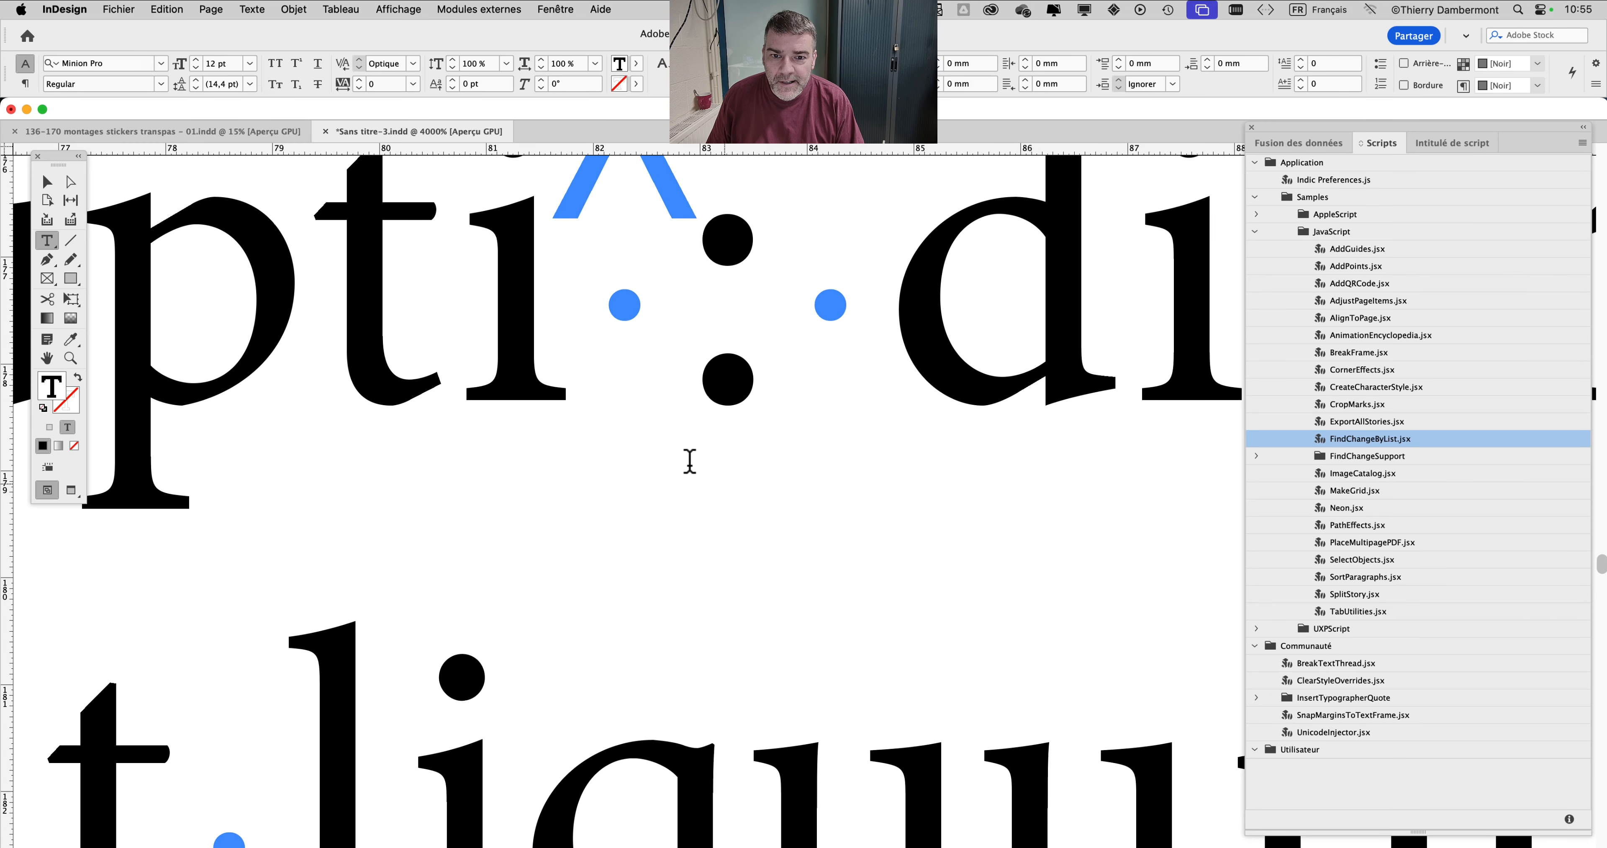
- Select the fixed-width non-breaking space before the colon after "molupti" and compare it with the space types available for insertion
{"action": "scroll", "coordinate": [635, 348], "scroll_direction": "down", "scroll_amount": 2}
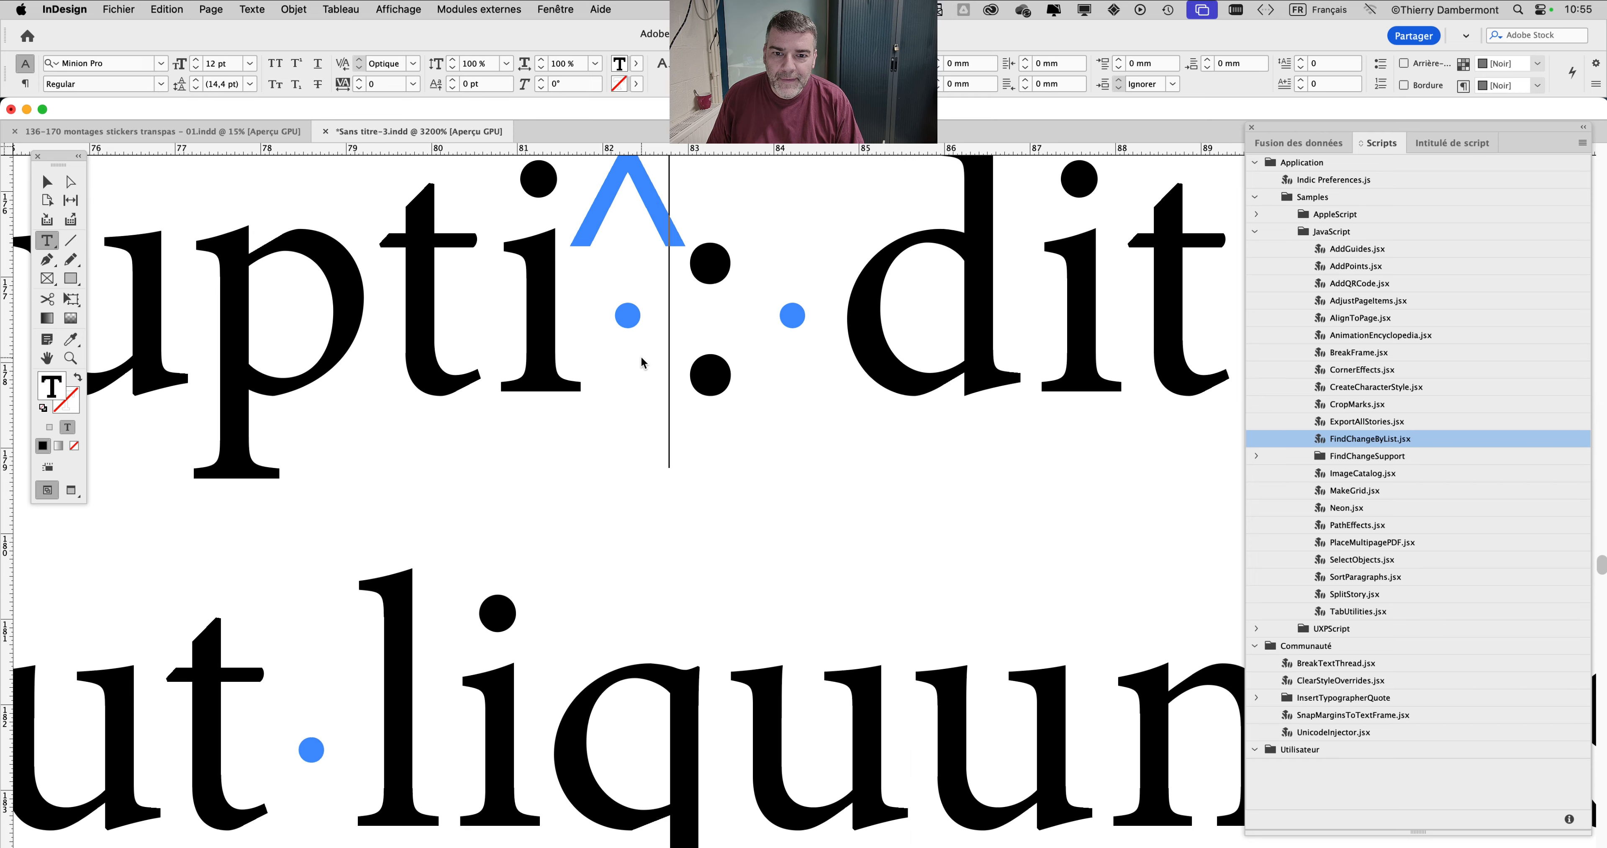
{"action": "left_click_drag", "start_coordinate": [646, 364], "coordinate": [656, 424]}
{"action": "left_click_drag", "start_coordinate": [669, 350], "coordinate": [631, 359]}
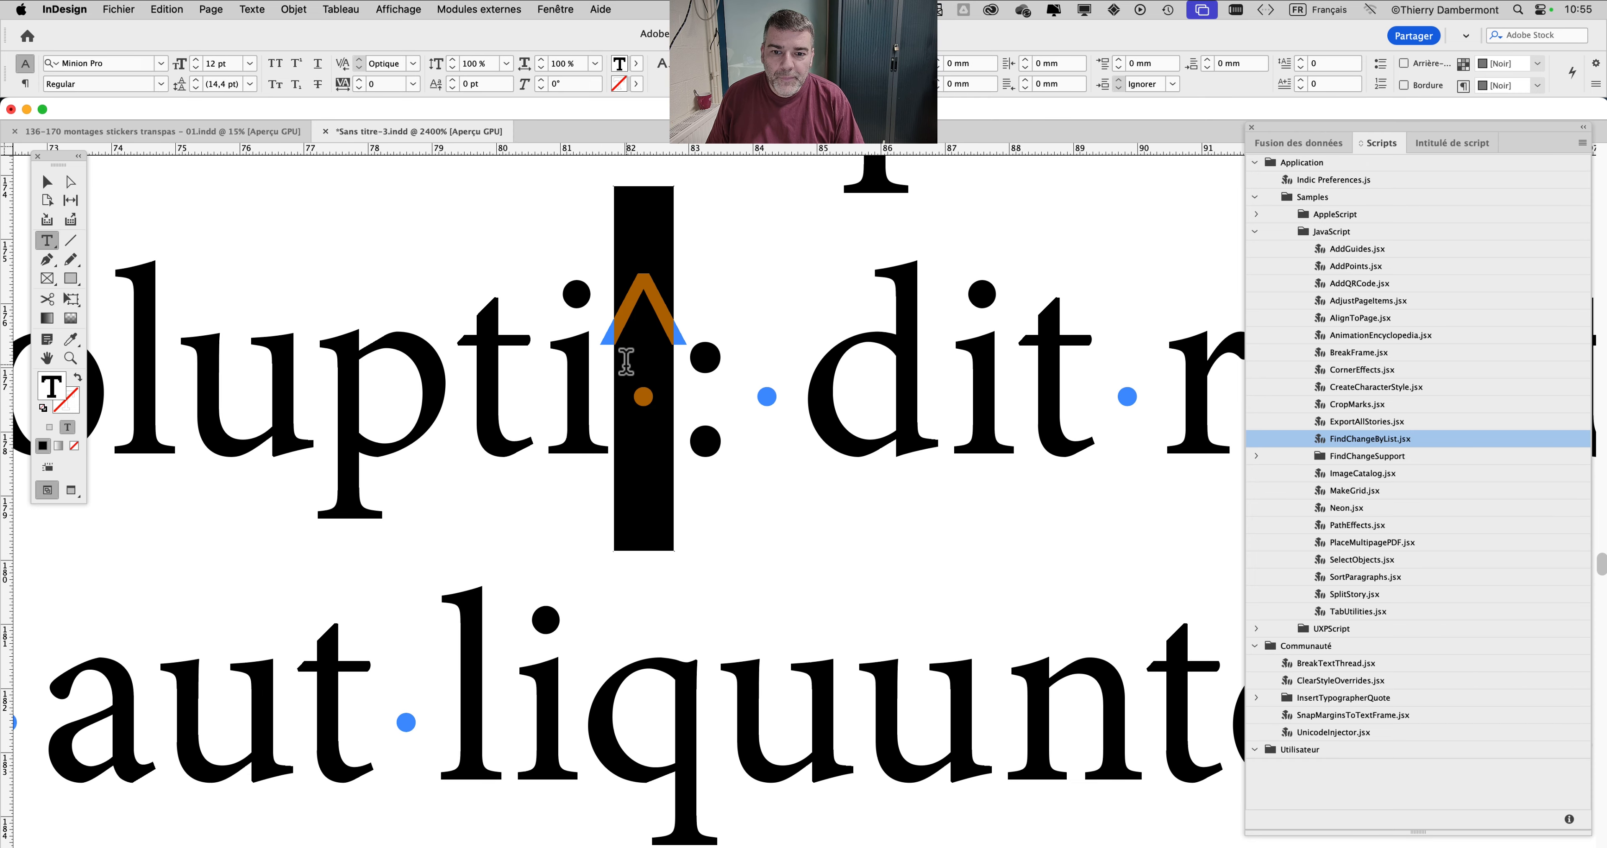
{"action": "right_click", "coordinate": [632, 371]}
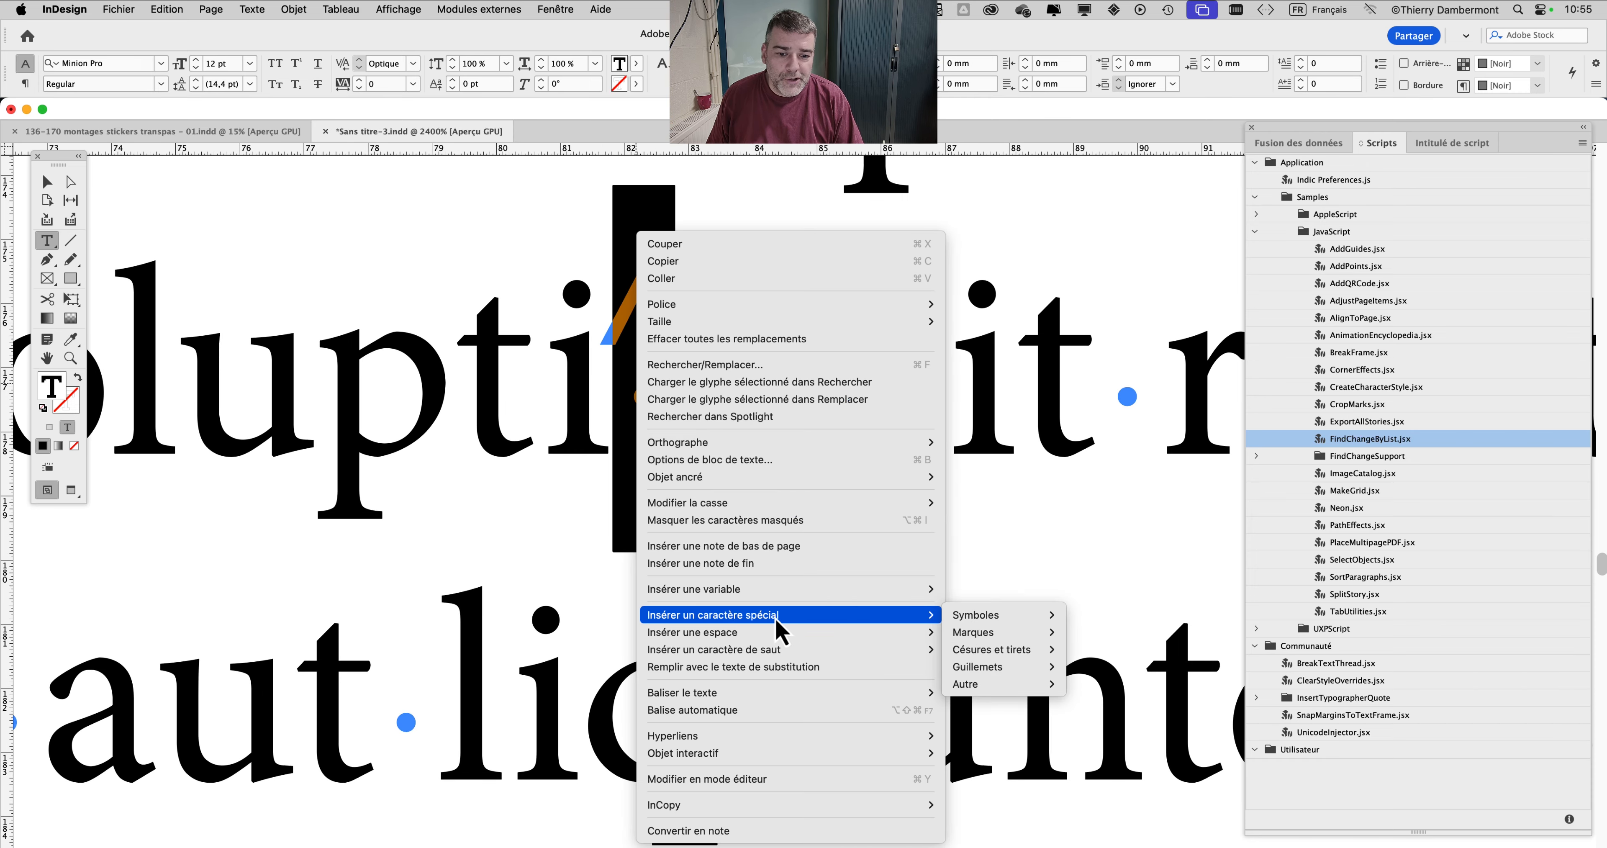
{"action": "mouse_move", "coordinate": [904, 633]}
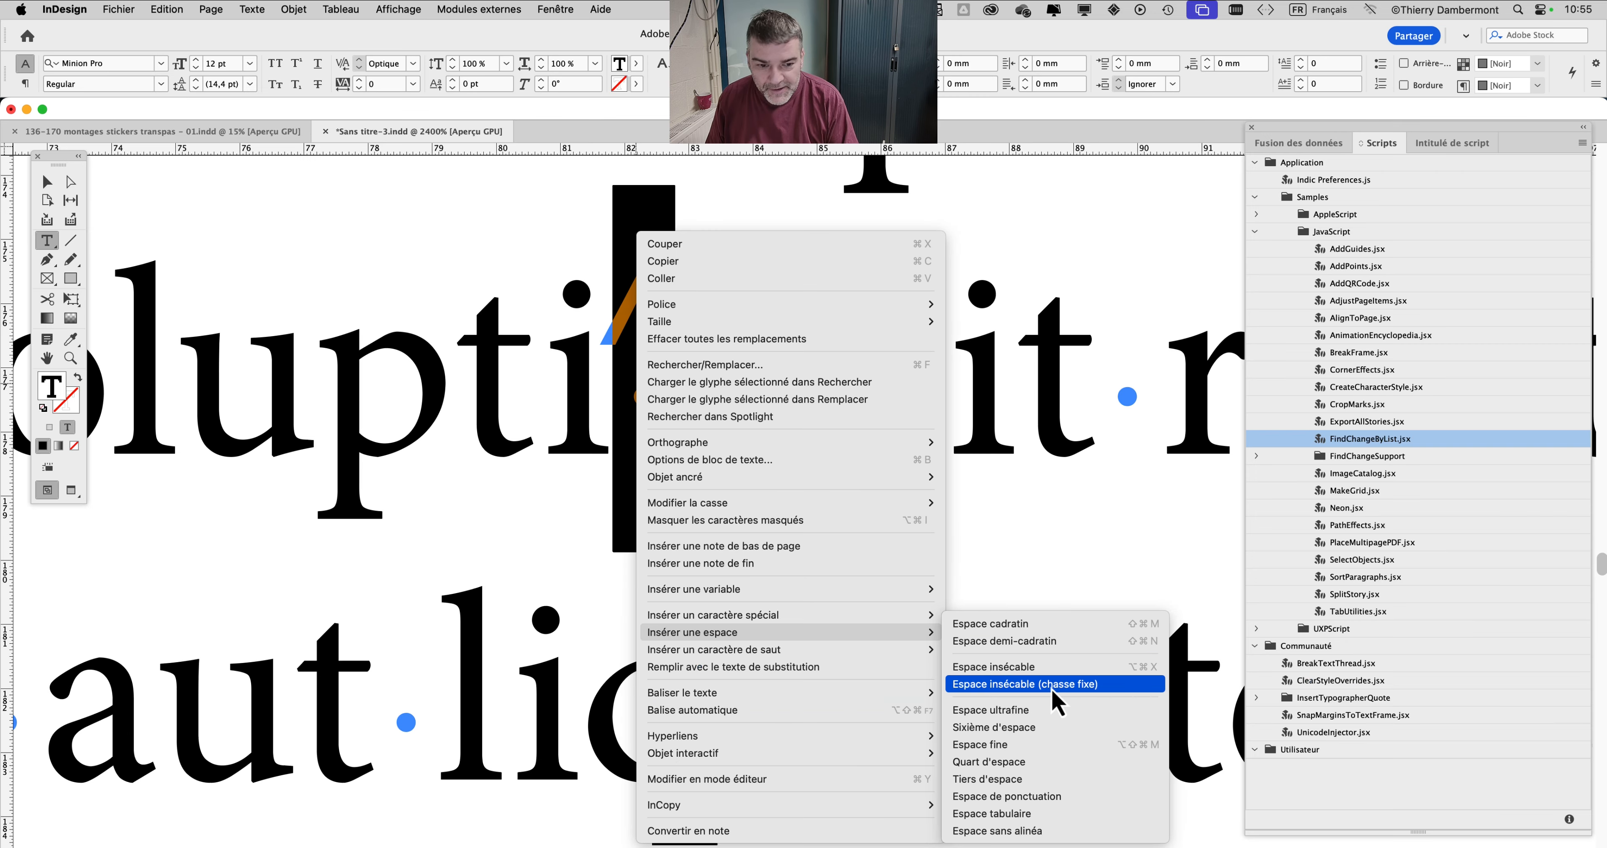
{"action": "left_click", "coordinate": [1055, 684]}
{"action": "scroll", "coordinate": [620, 413], "scroll_direction": "down", "scroll_amount": 3}
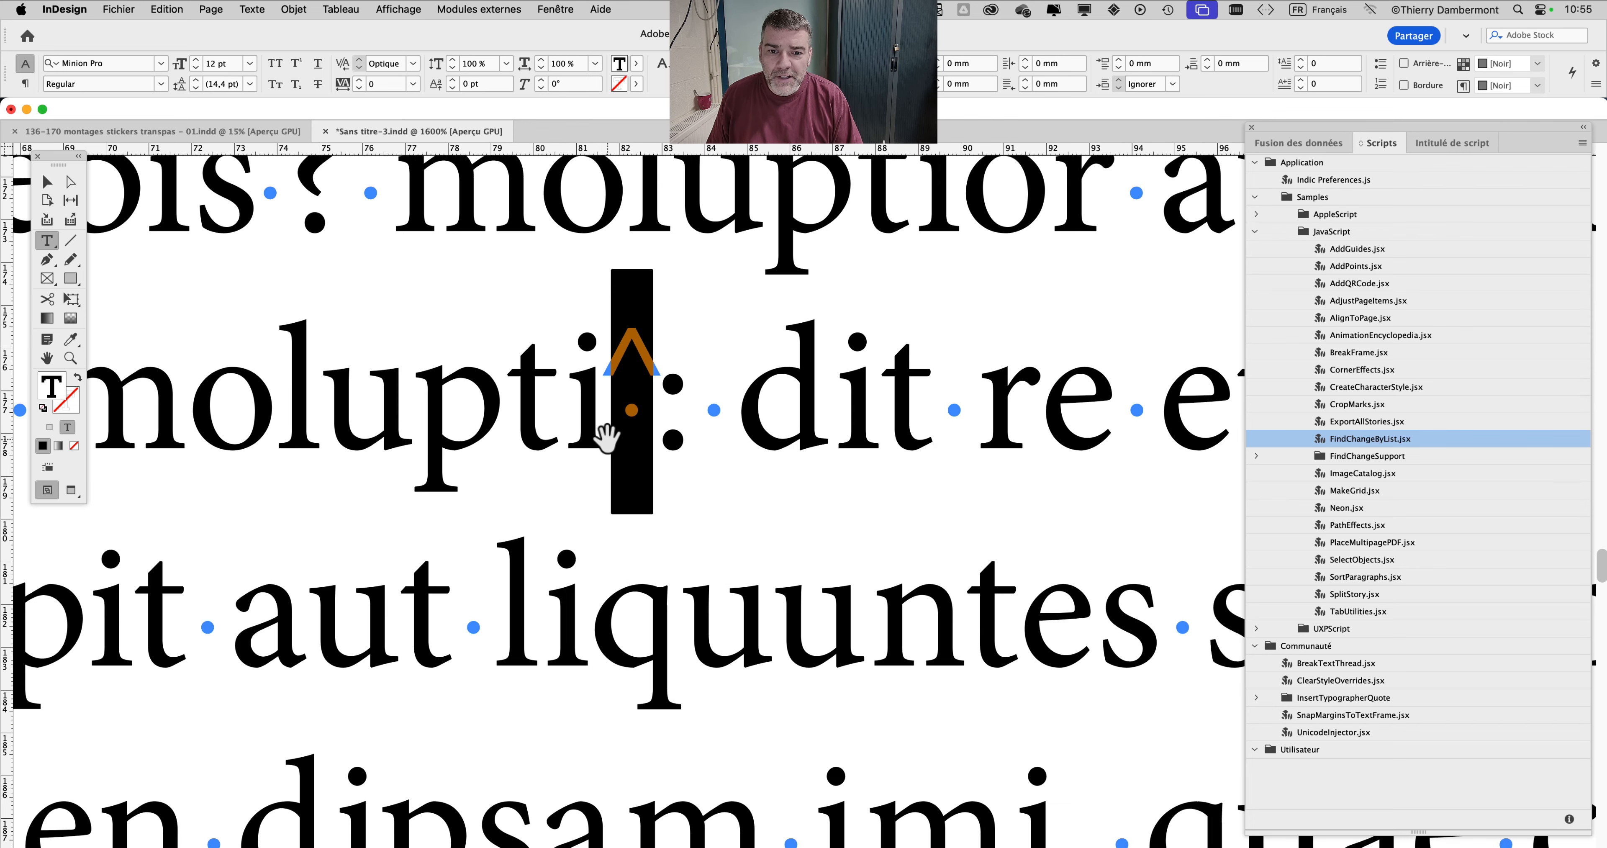
{"action": "scroll", "coordinate": [622, 418], "scroll_direction": "up", "scroll_amount": 1}
{"action": "scroll", "coordinate": [623, 418], "scroll_direction": "down", "scroll_amount": 2}
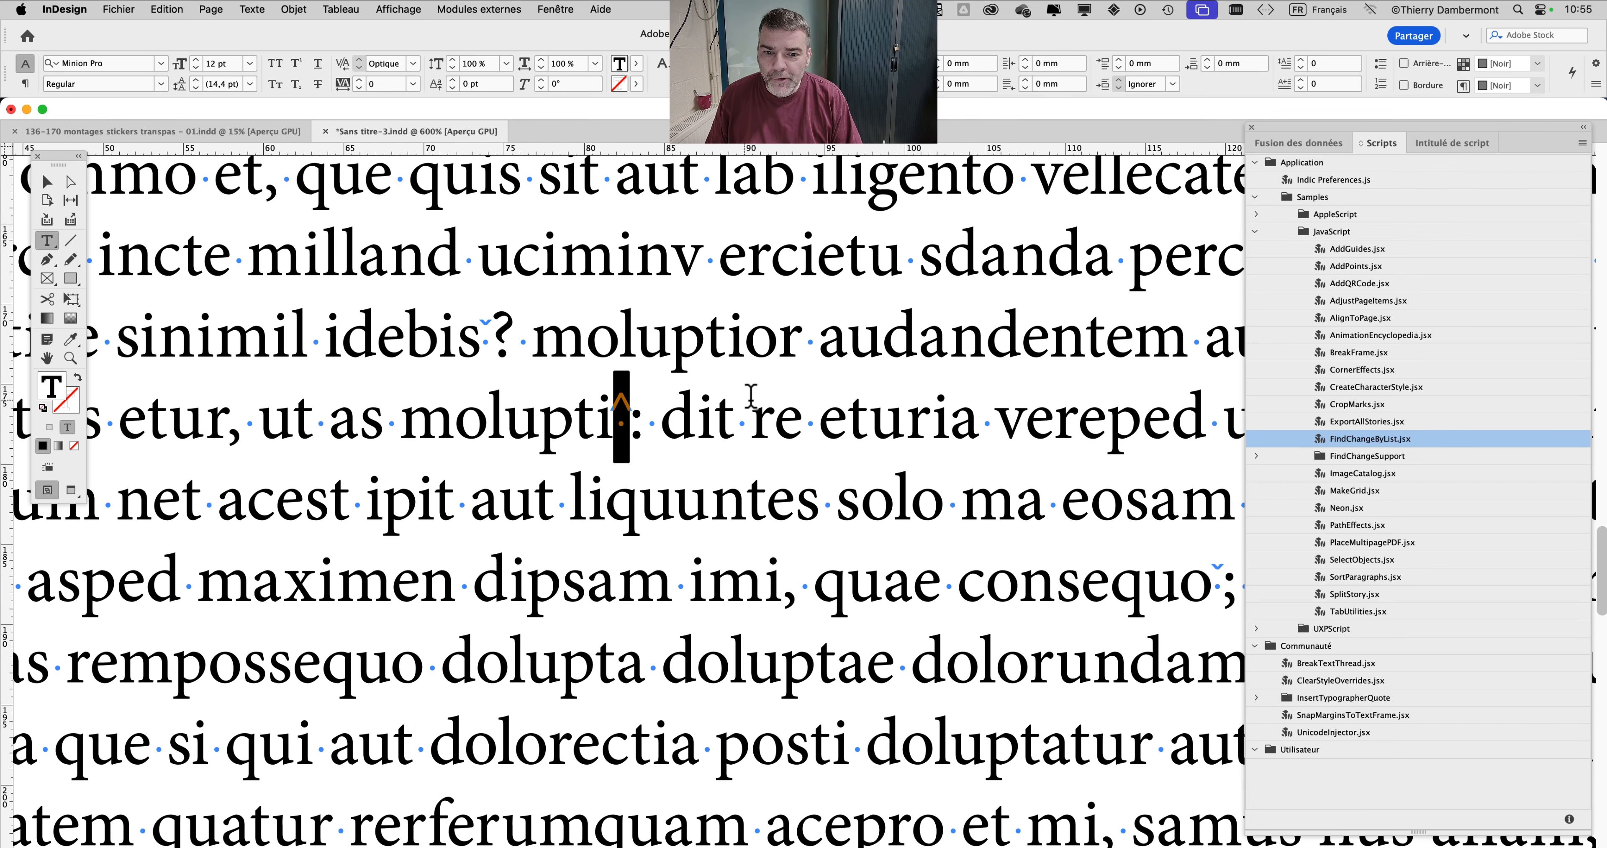
- Find the next ":" in the document, select the space before it for close inspection, and close the search
{"action": "left_click", "coordinate": [751, 396]}
{"action": "key", "text": "super+f"}
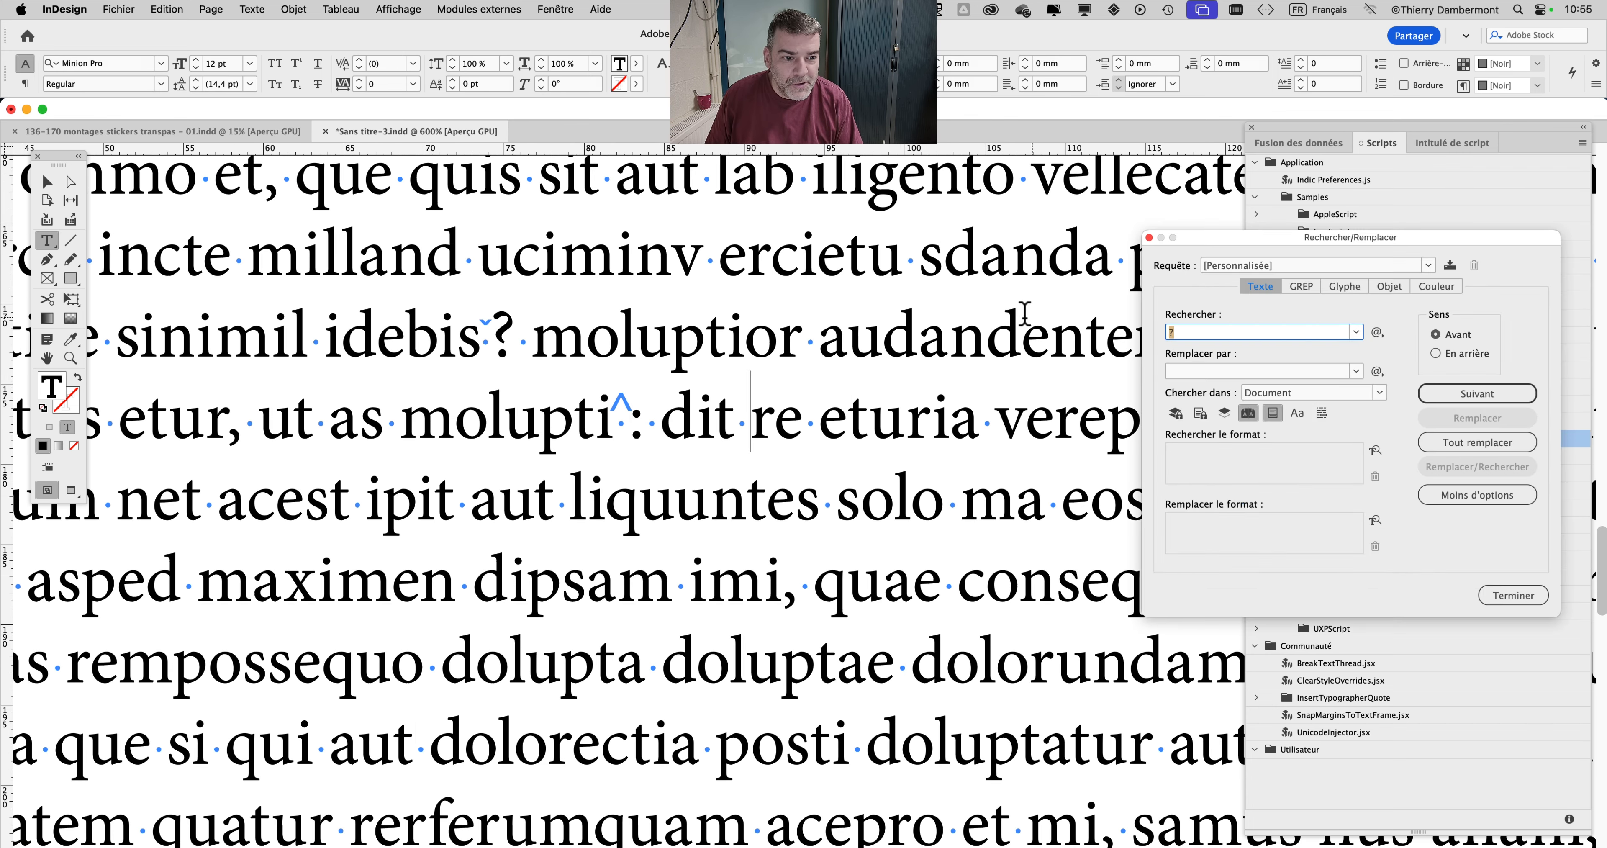
{"action": "left_click", "coordinate": [1480, 395]}
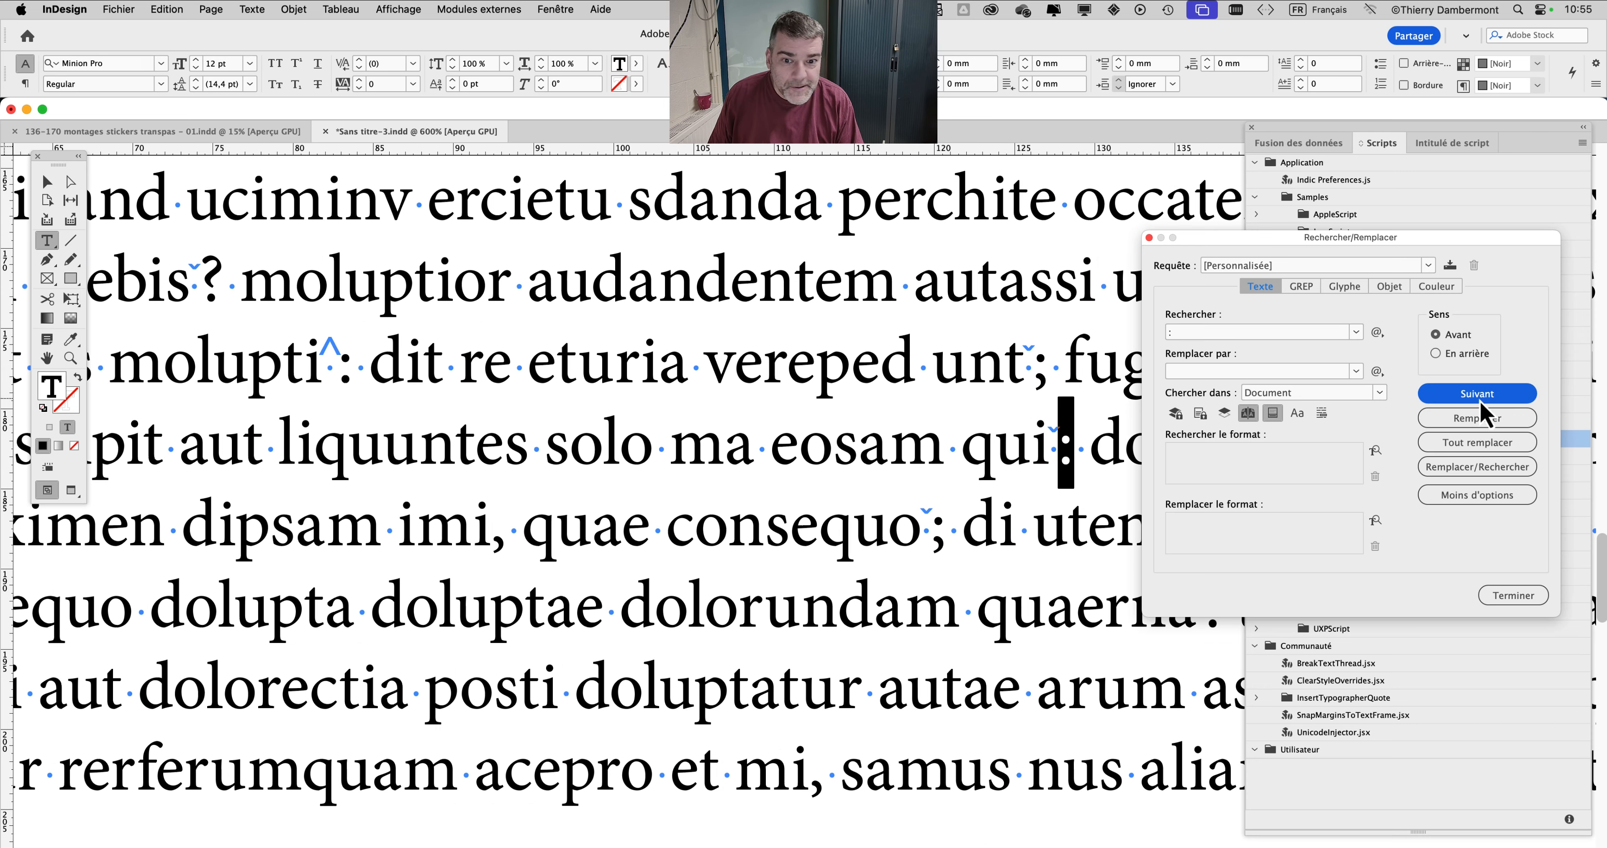
{"action": "scroll", "coordinate": [1023, 411], "scroll_direction": "up", "scroll_amount": 3}
{"action": "double_click", "coordinate": [1033, 397]}
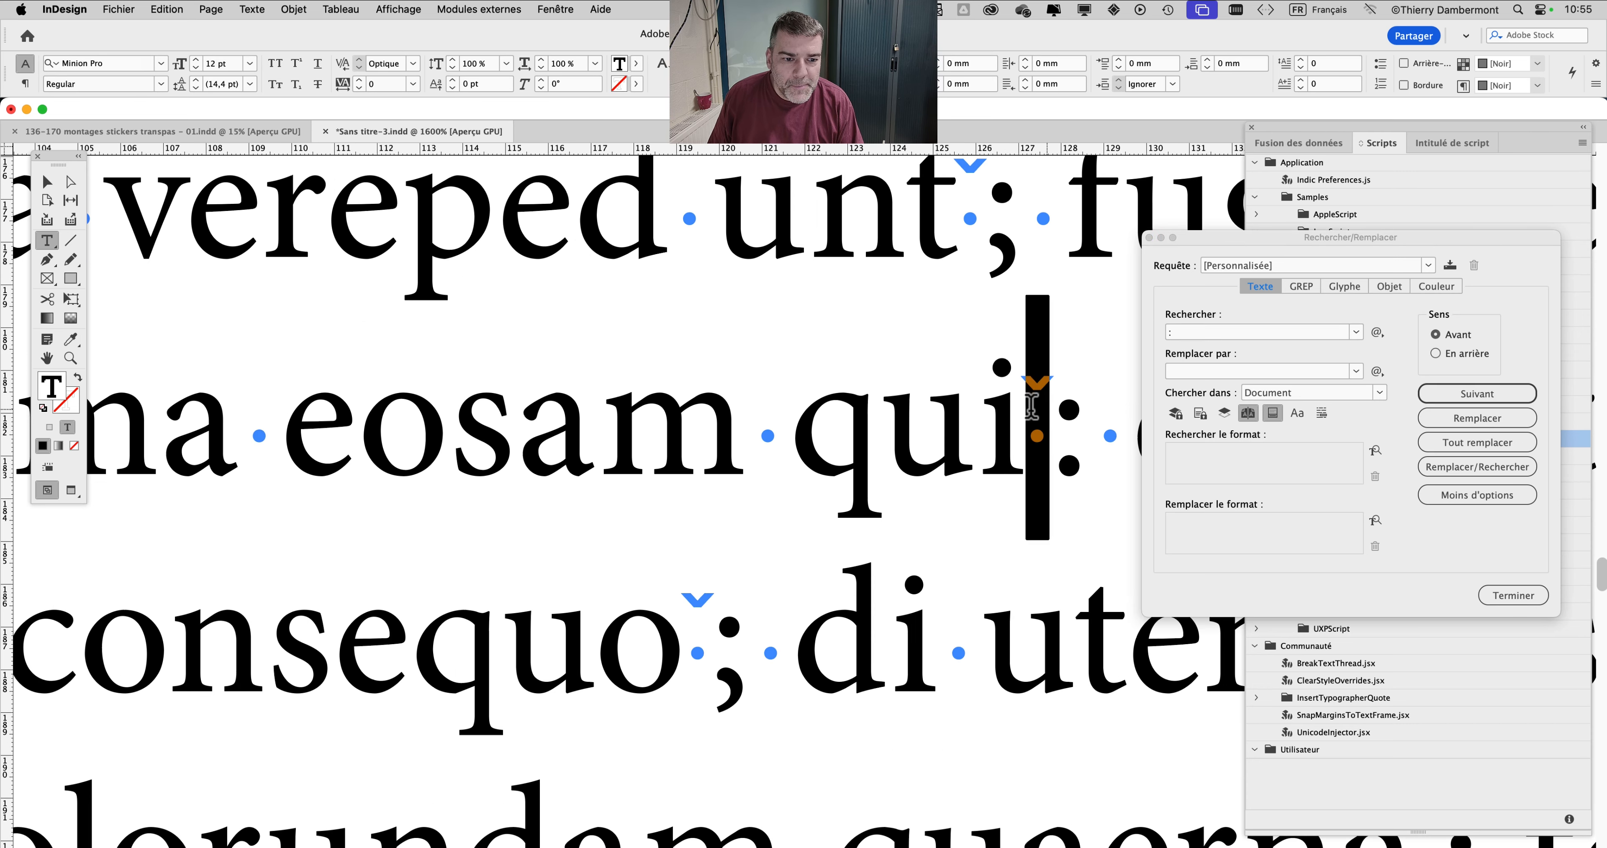
{"action": "scroll", "coordinate": [1078, 414], "scroll_direction": "up", "scroll_amount": 2}
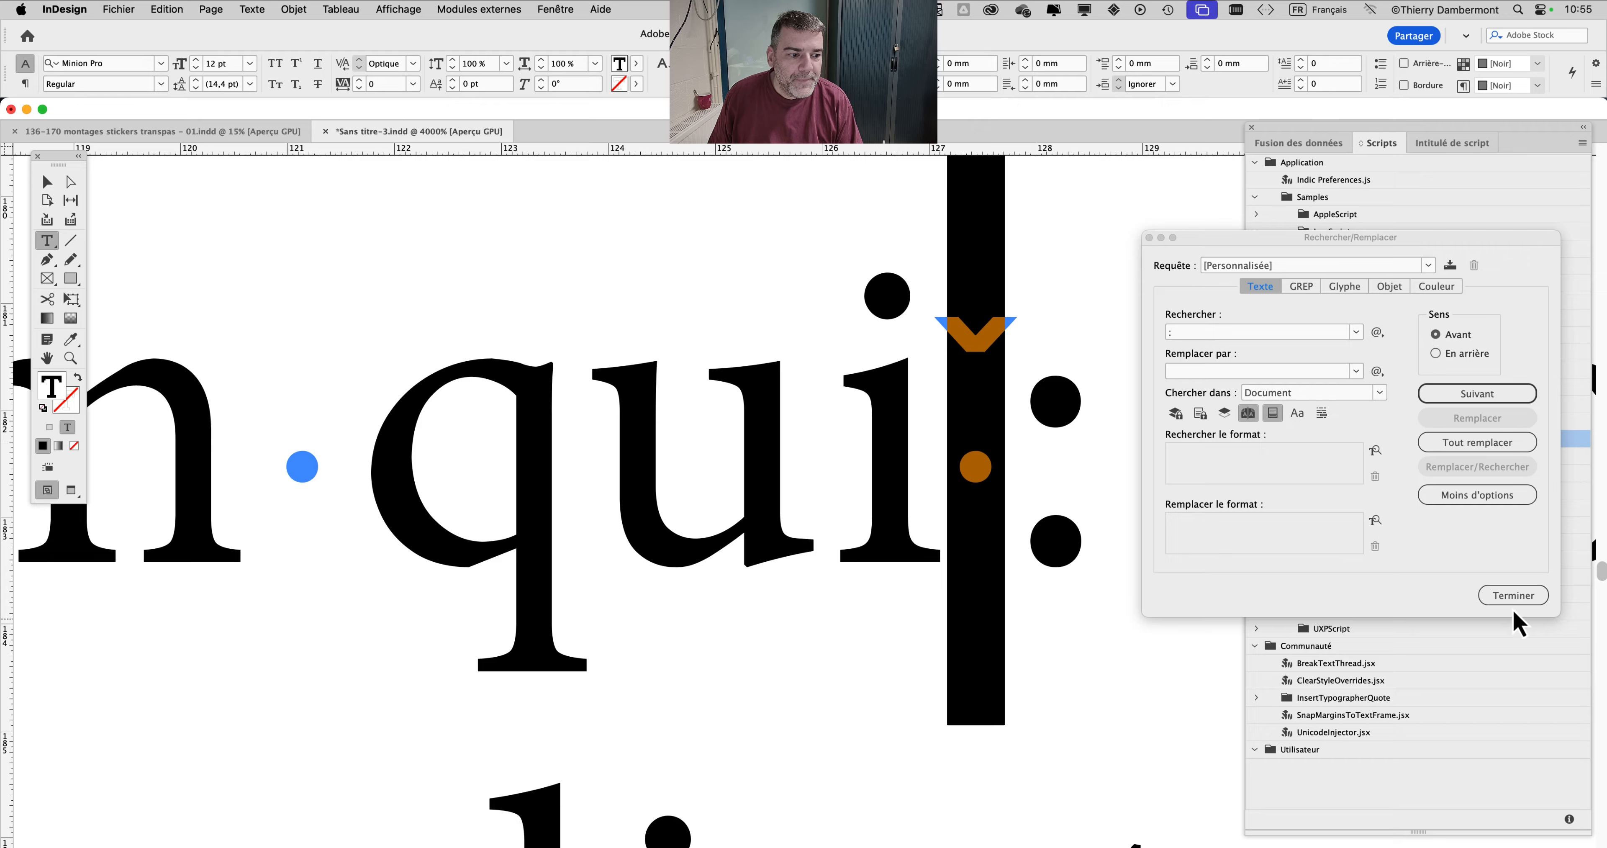
{"action": "left_click", "coordinate": [1513, 595]}
{"action": "scroll", "coordinate": [763, 504], "scroll_direction": "down", "scroll_amount": 3}
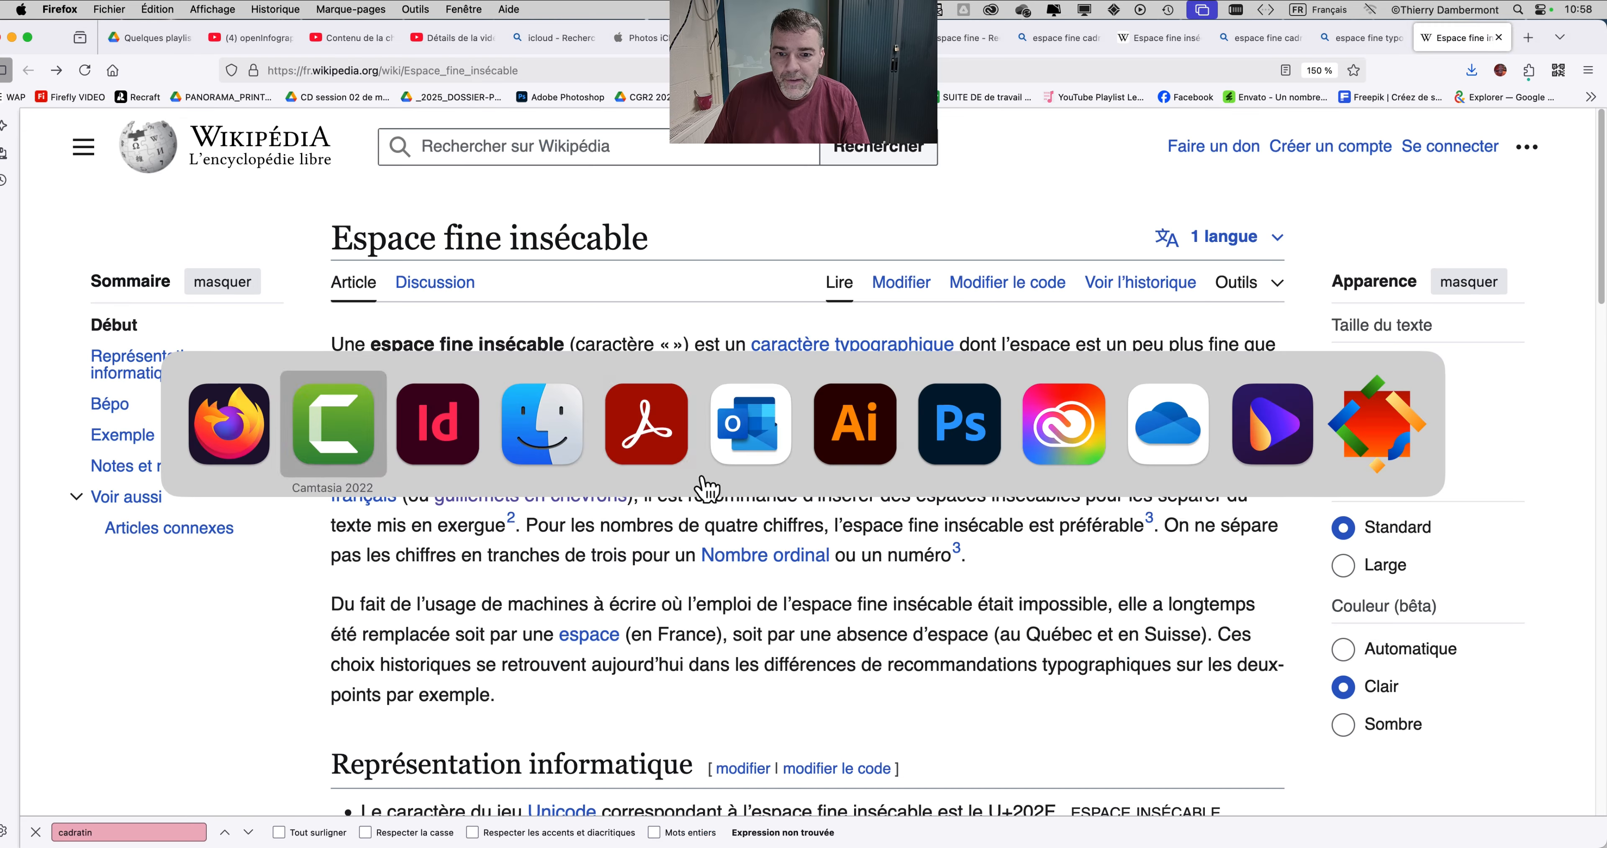
- Switch back to InDesign and reveal the FindChangeSupport script folder in the Finder
{"action": "key", "text": "super+Tab"}
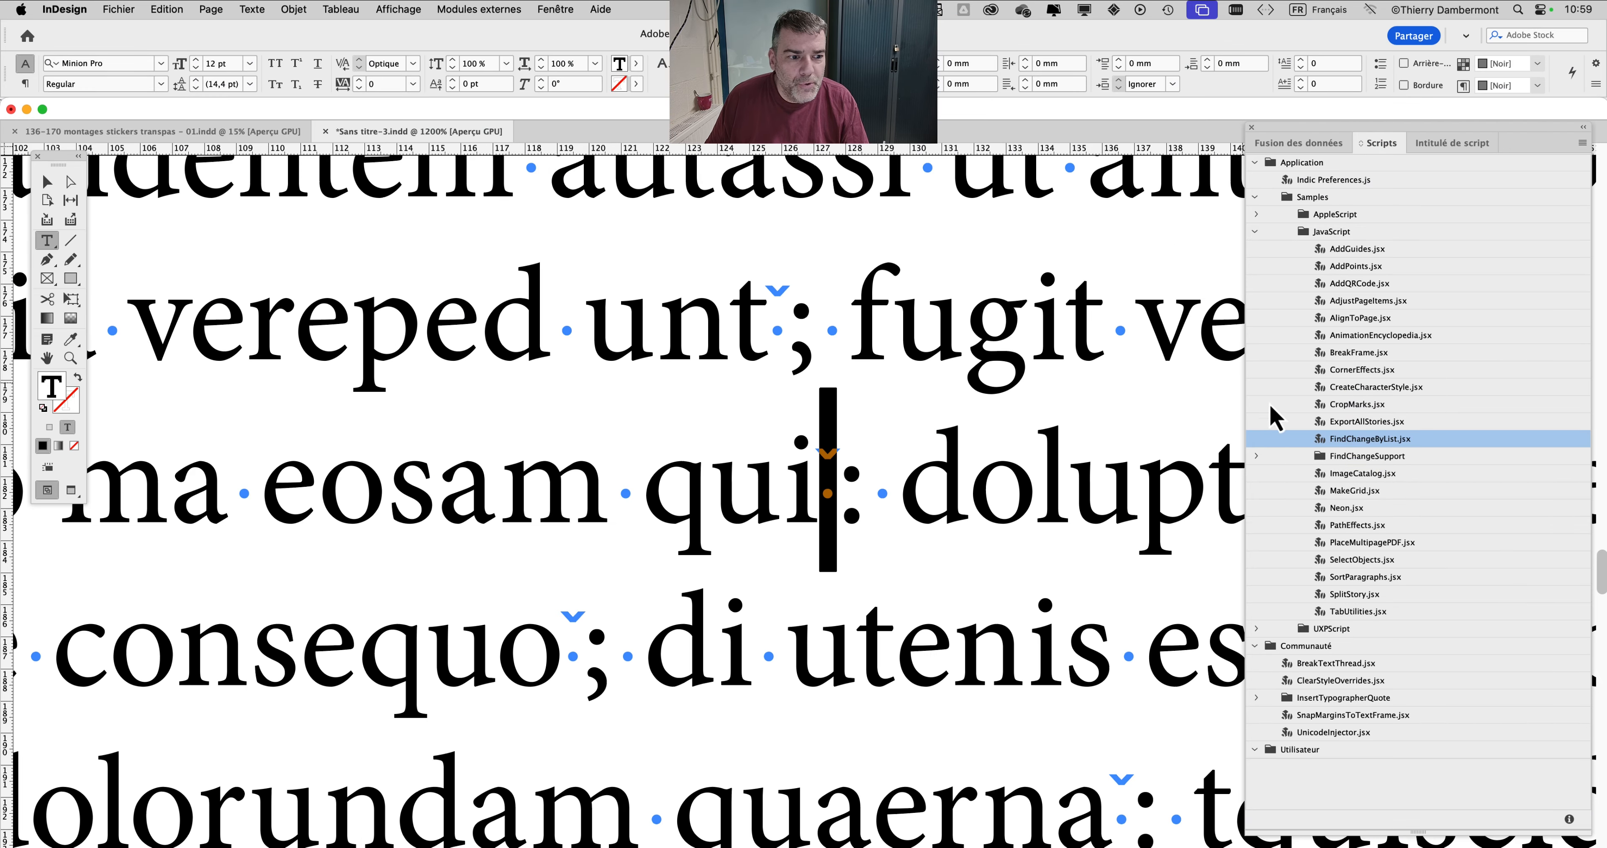
{"action": "left_click_drag", "start_coordinate": [1299, 144], "coordinate": [964, 91]}
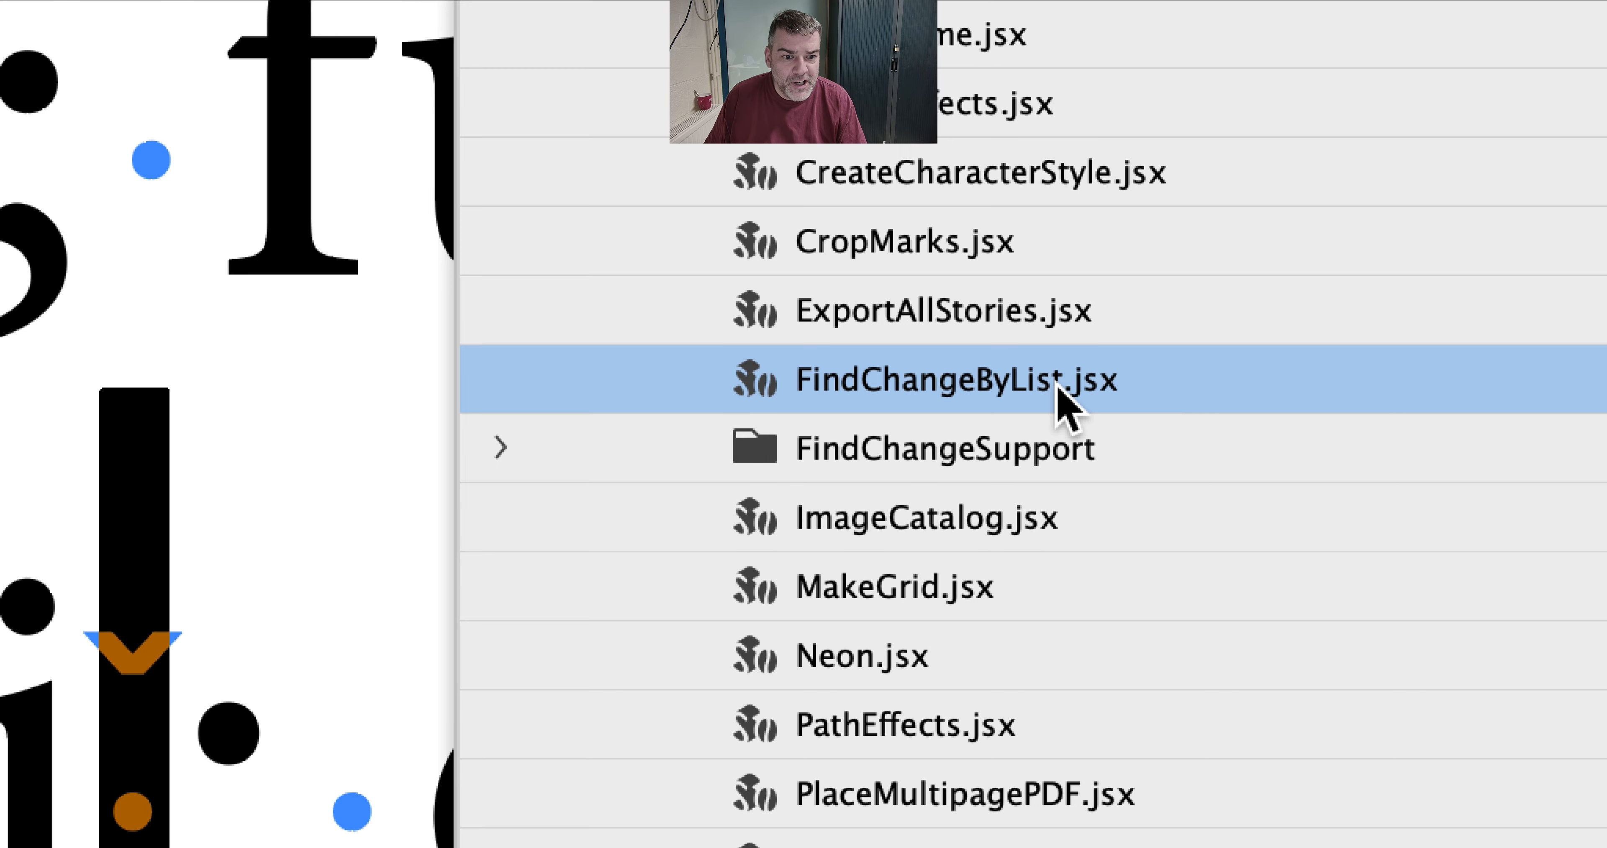
{"action": "left_click", "coordinate": [990, 464]}
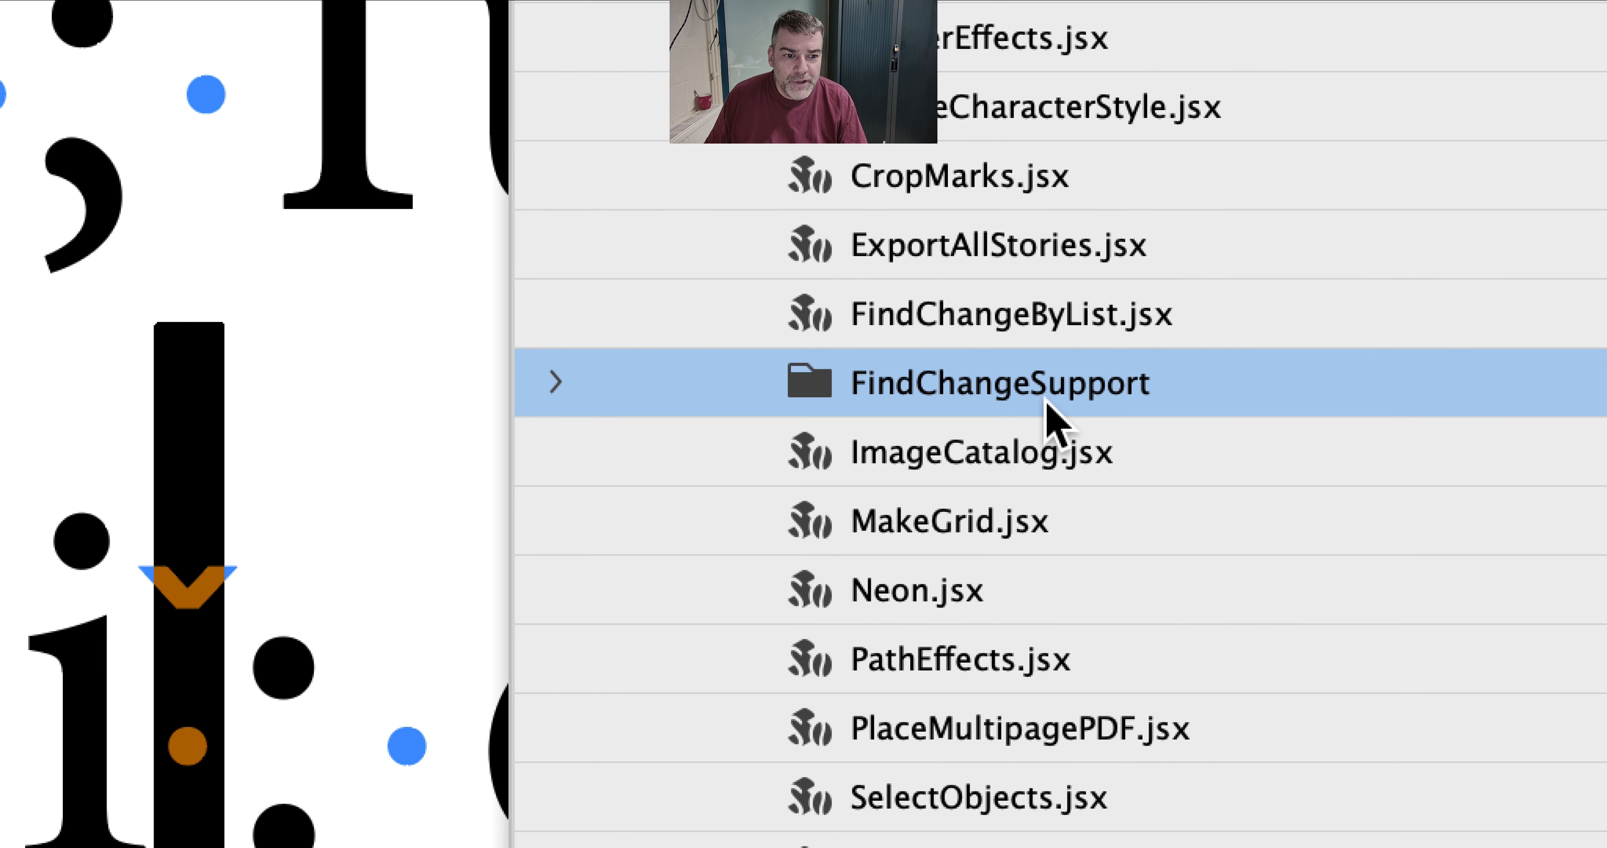
{"action": "right_click", "coordinate": [1048, 402]}
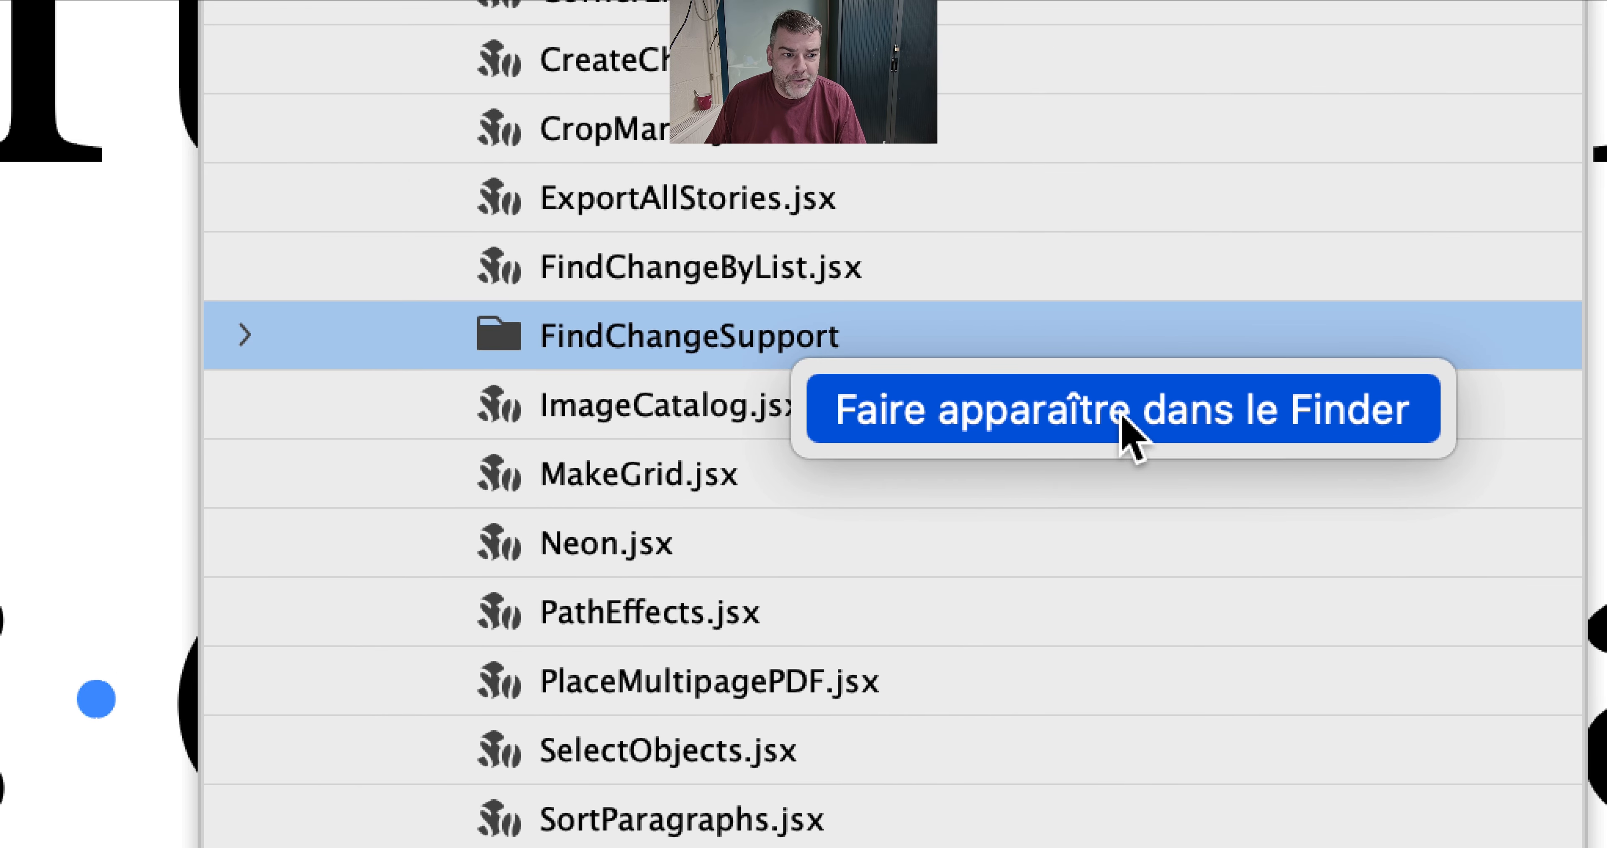
{"action": "left_click", "coordinate": [1129, 437]}
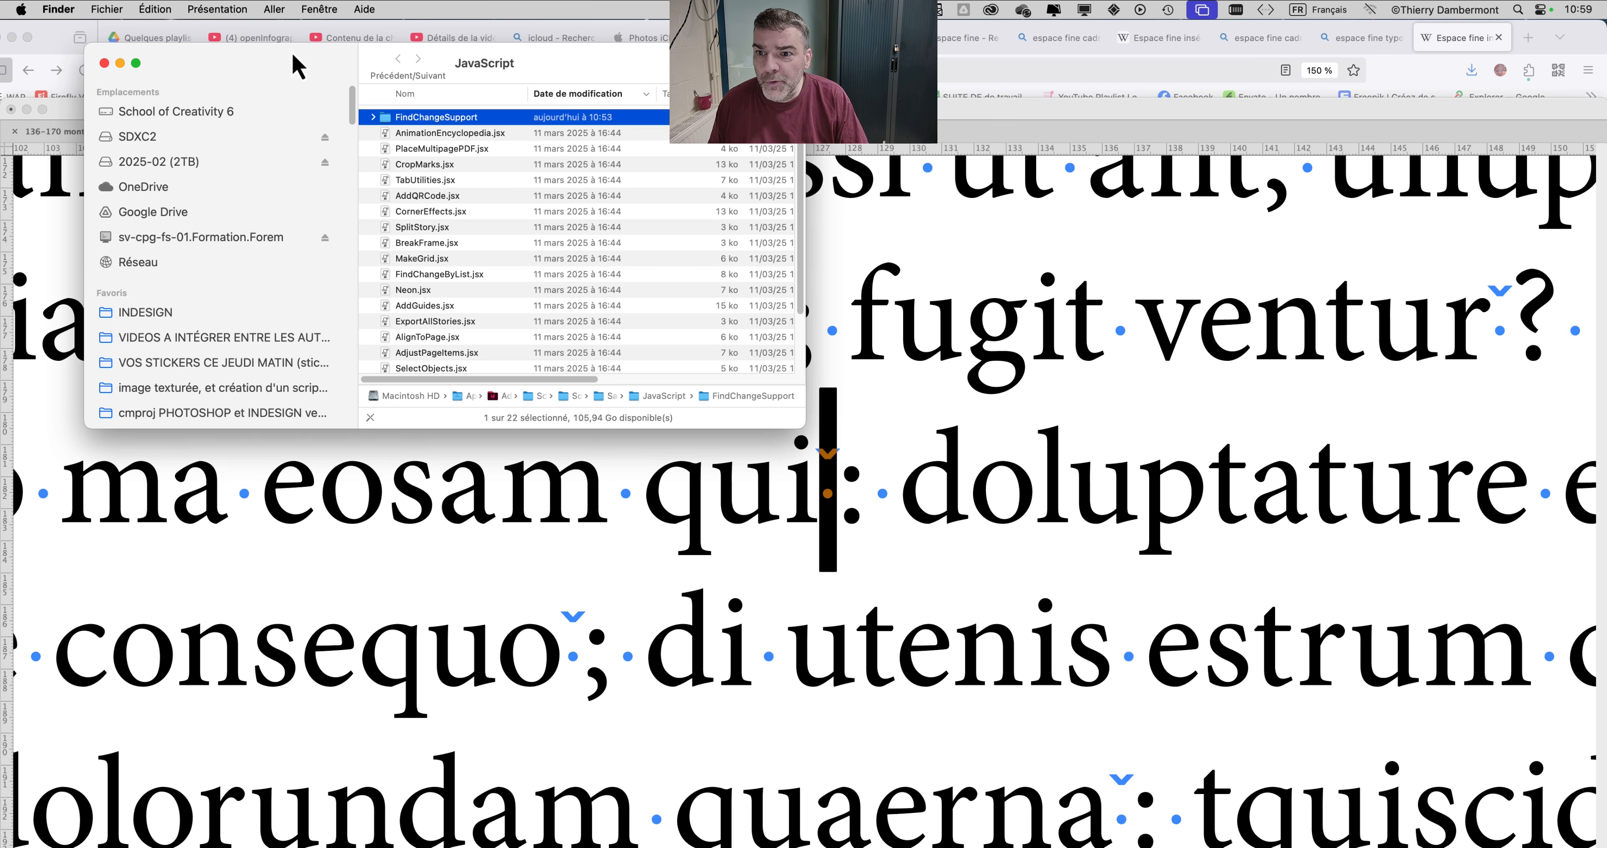
- Reposition and enlarge the Finder window, and expand the FindChangeSupport folder to list its files
{"action": "left_click_drag", "start_coordinate": [293, 56], "coordinate": [543, 140]}
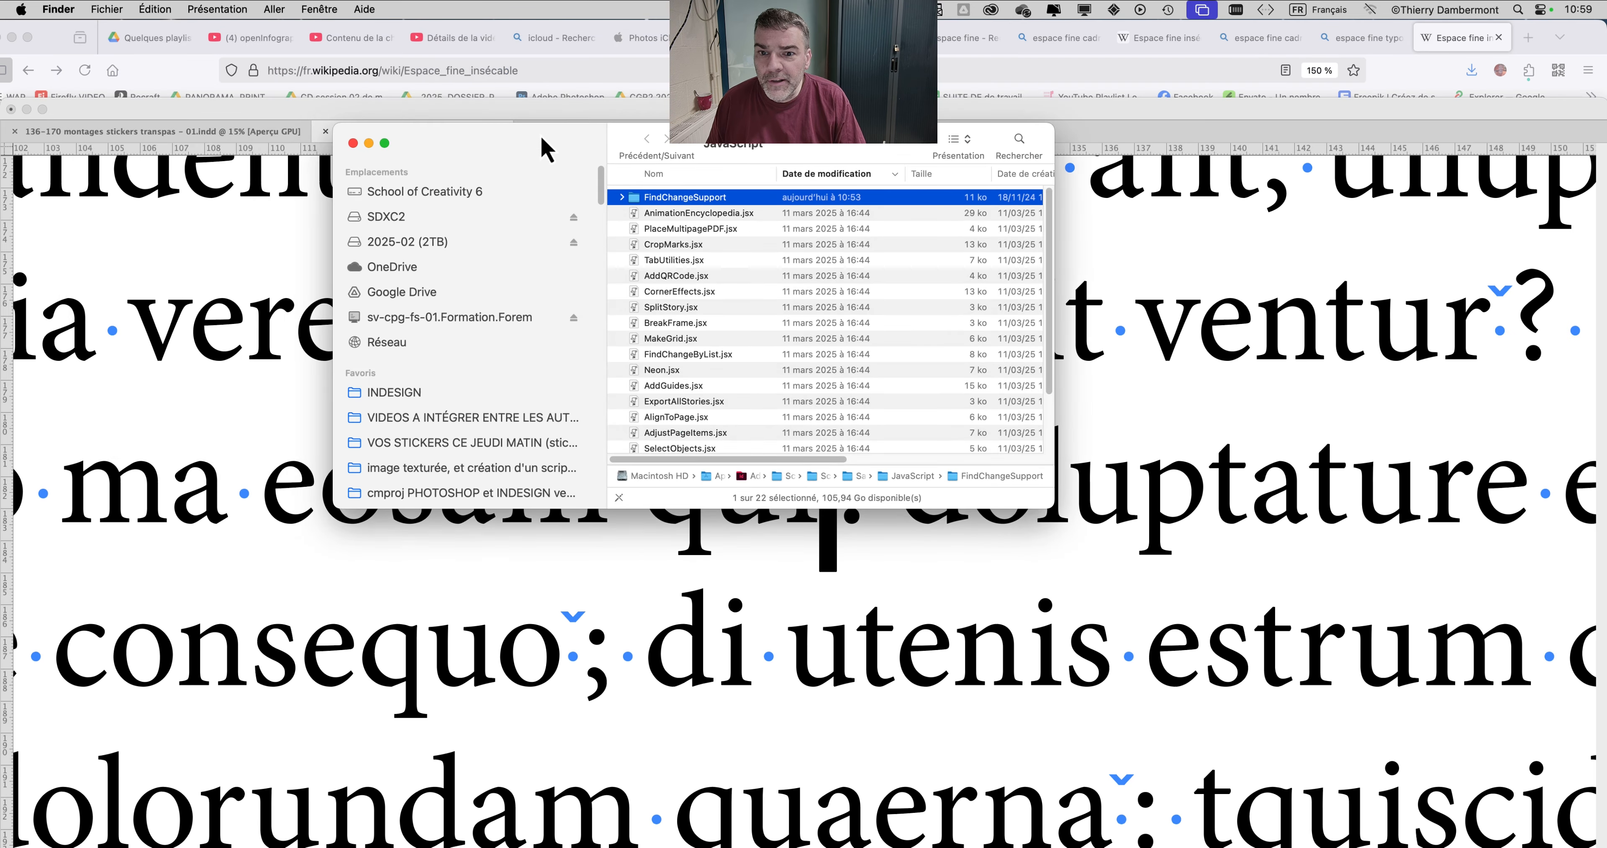
{"action": "left_click_drag", "start_coordinate": [1053, 507], "coordinate": [1270, 741]}
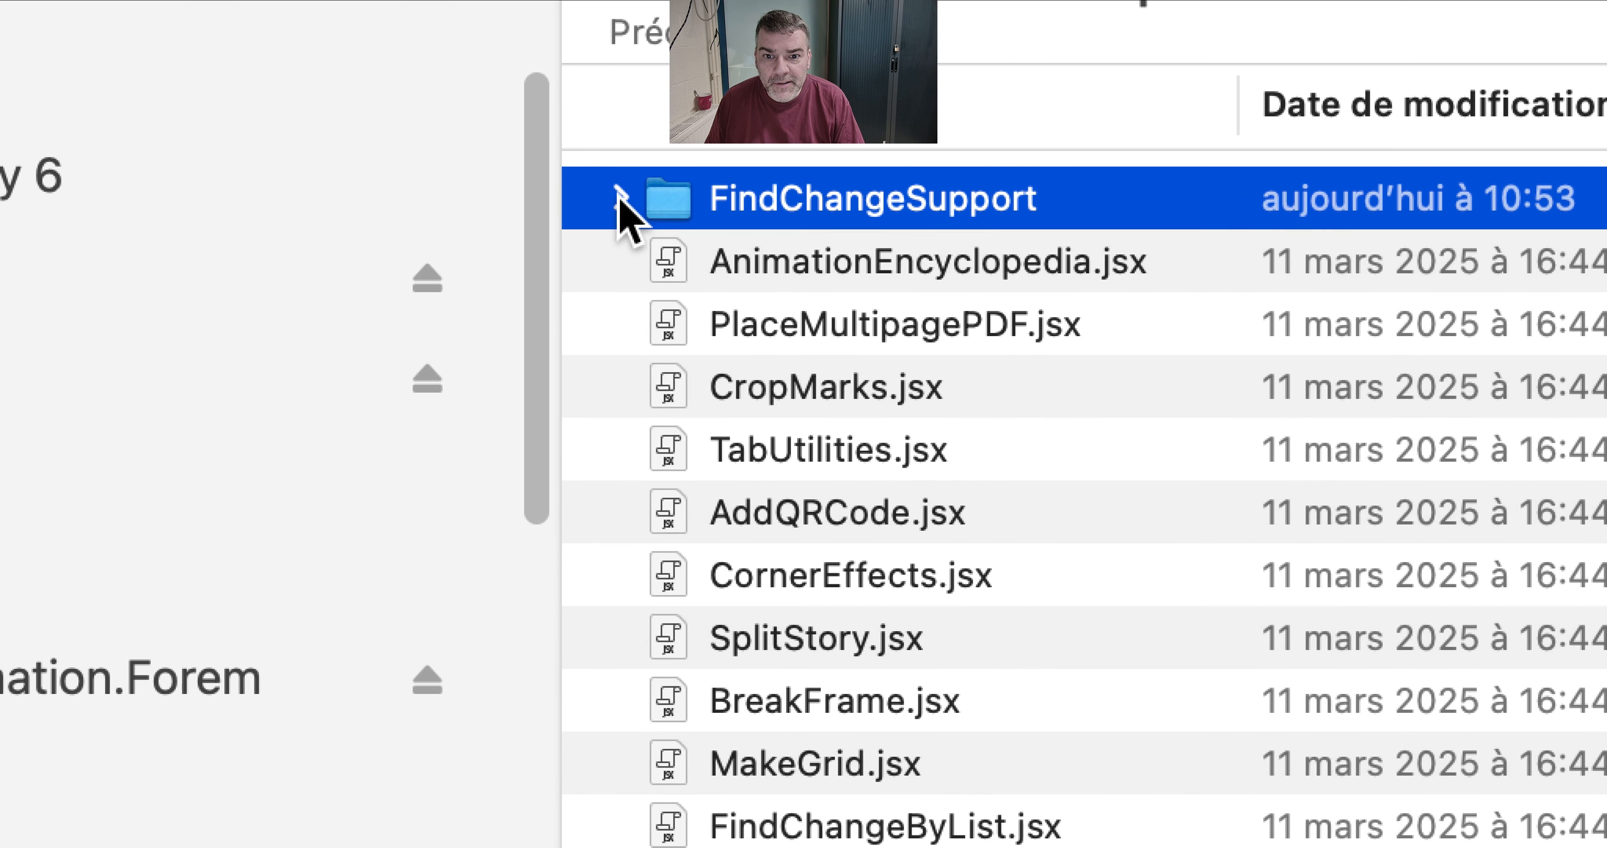
{"action": "left_click", "coordinate": [622, 197]}
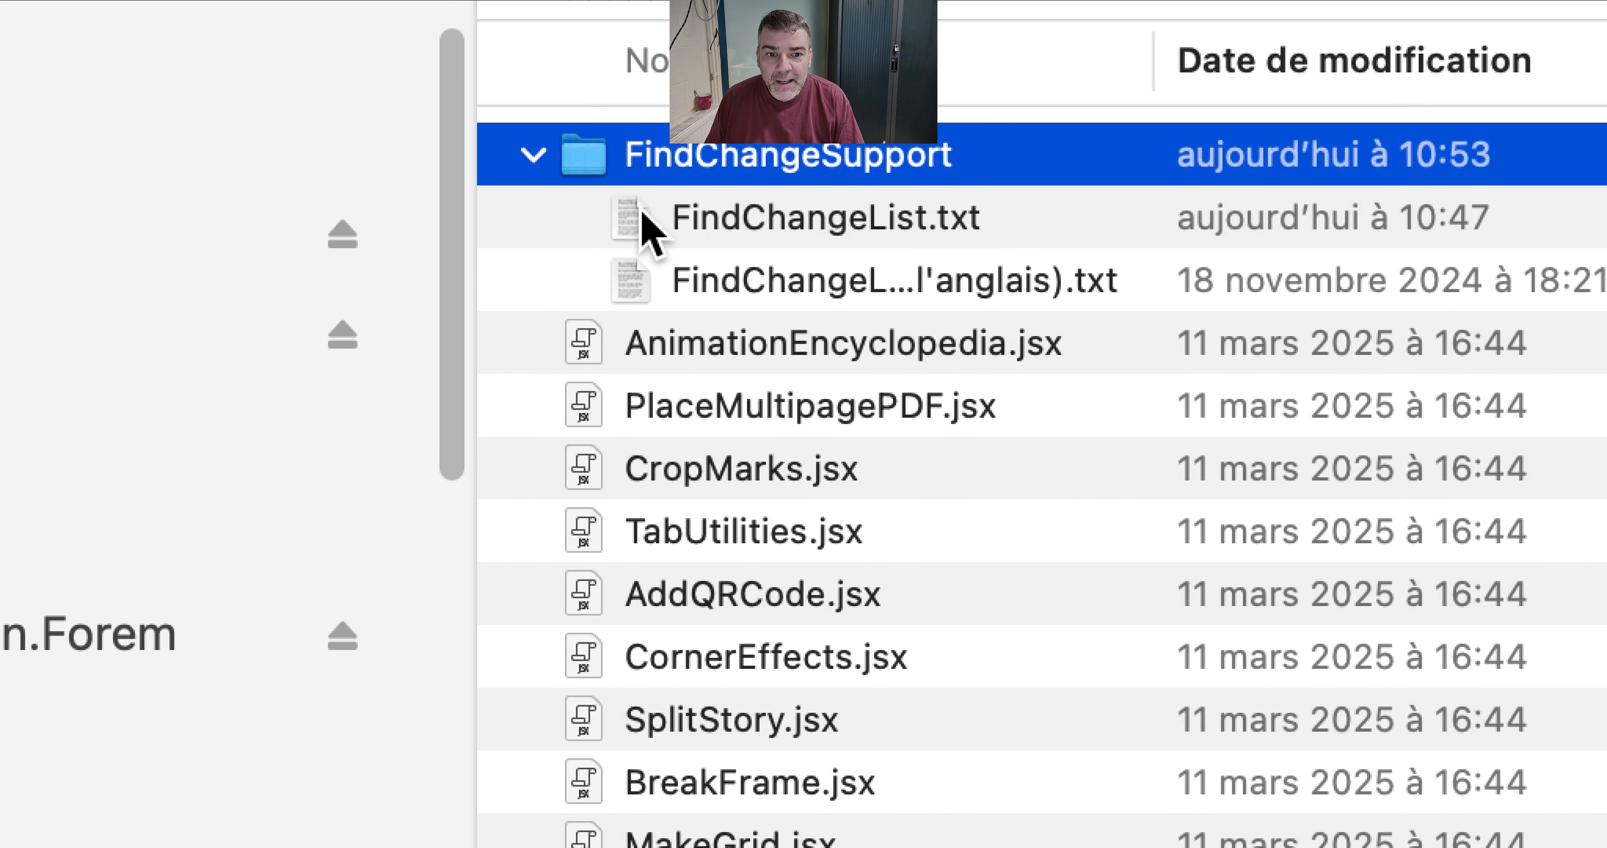
- Preview FindChangeList.txt, look through its French find-and-replace rules, and close the preview
{"action": "left_click", "coordinate": [961, 262]}
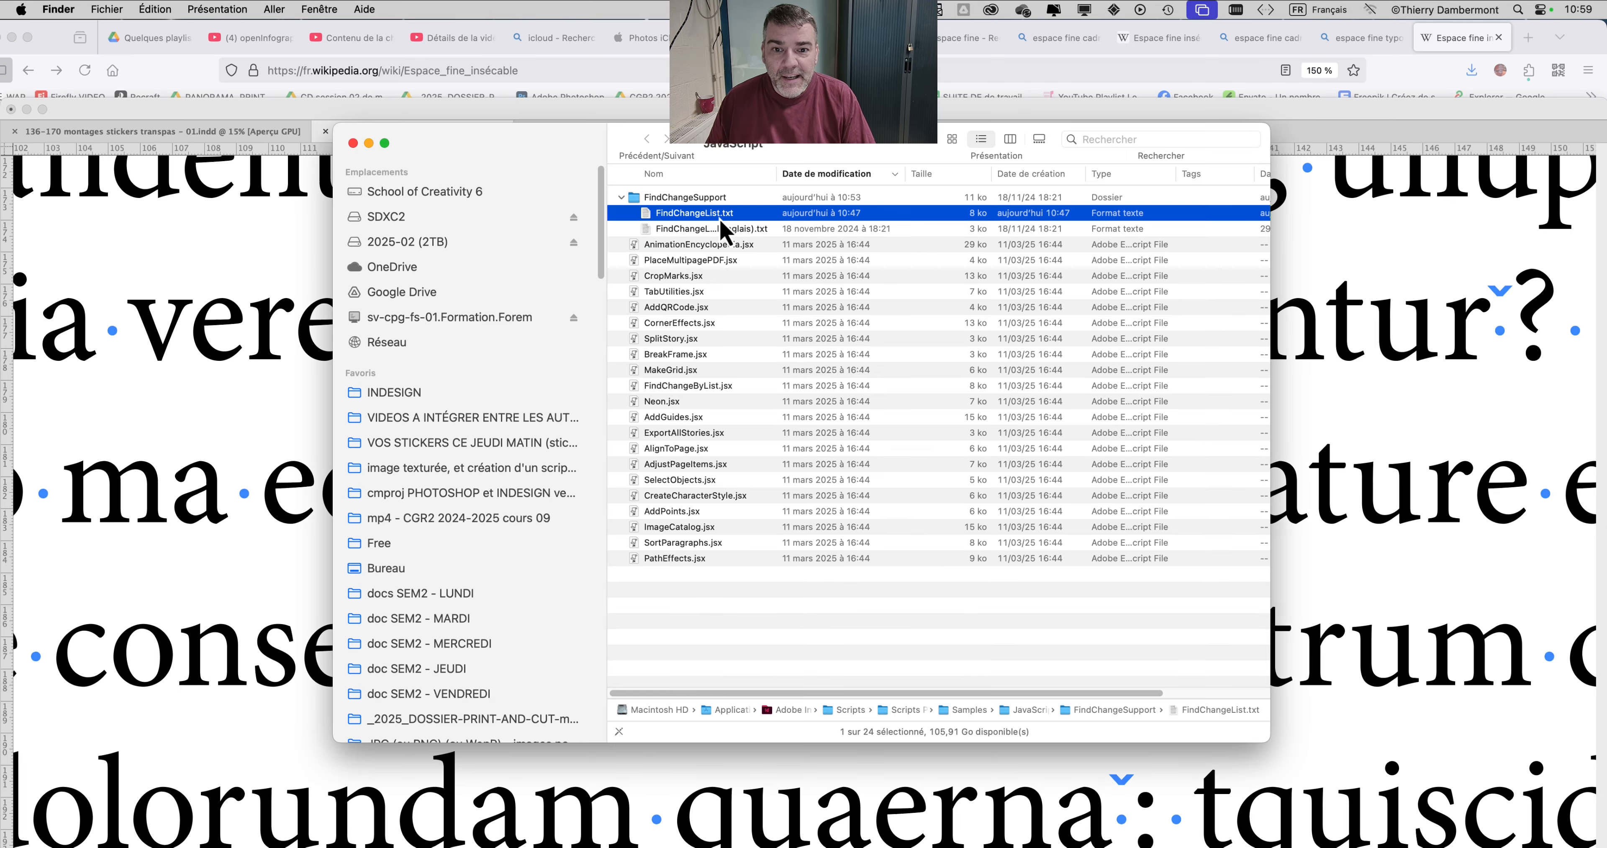
{"action": "key", "text": "space"}
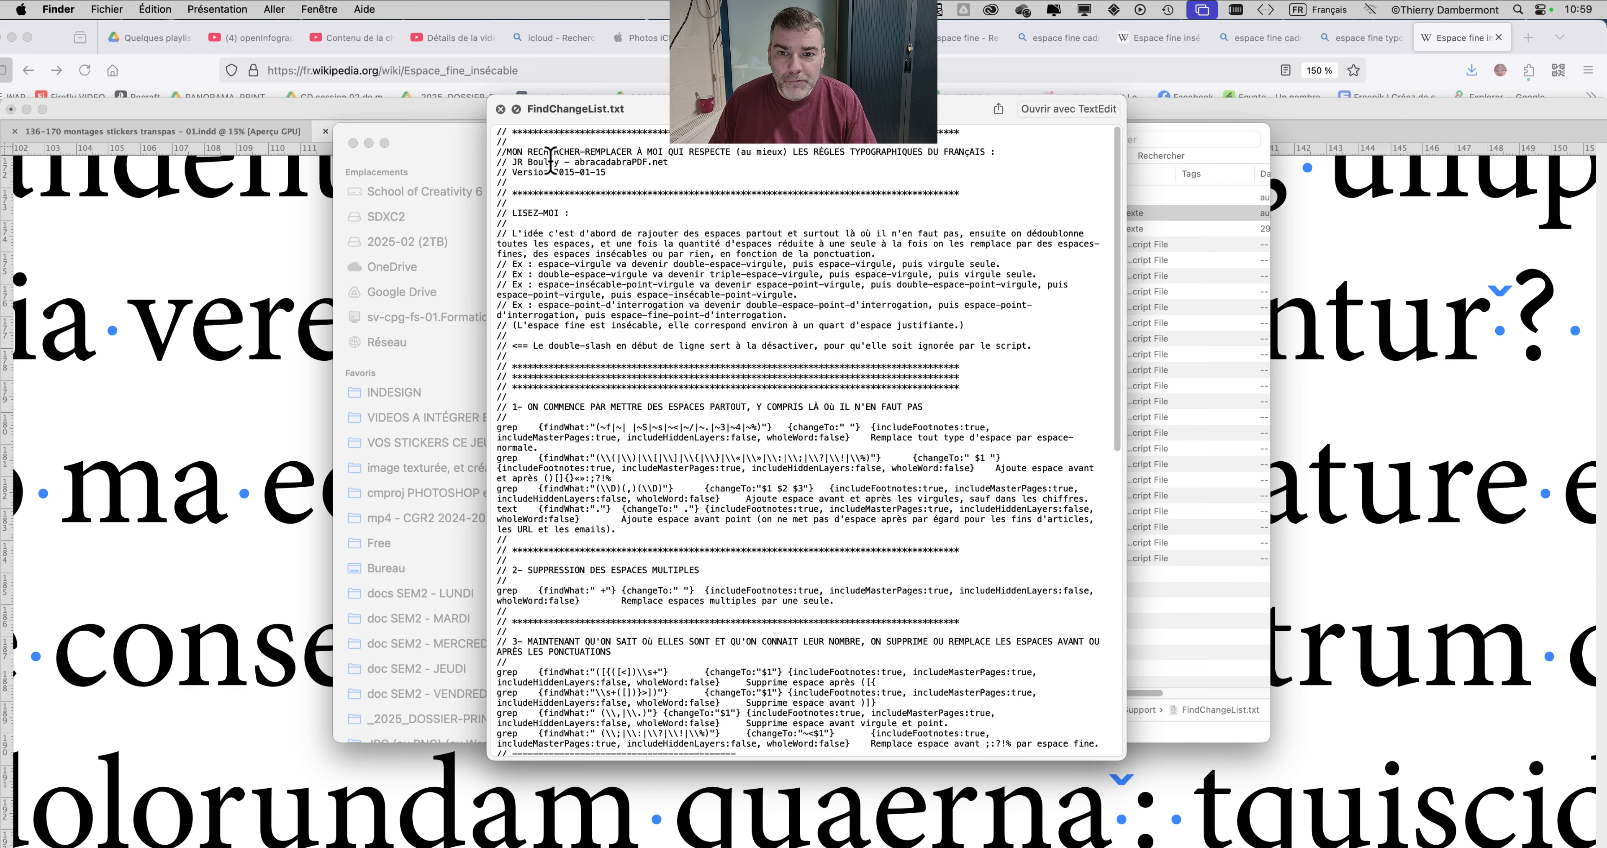
{"action": "left_click_drag", "start_coordinate": [549, 161], "coordinate": [908, 703]}
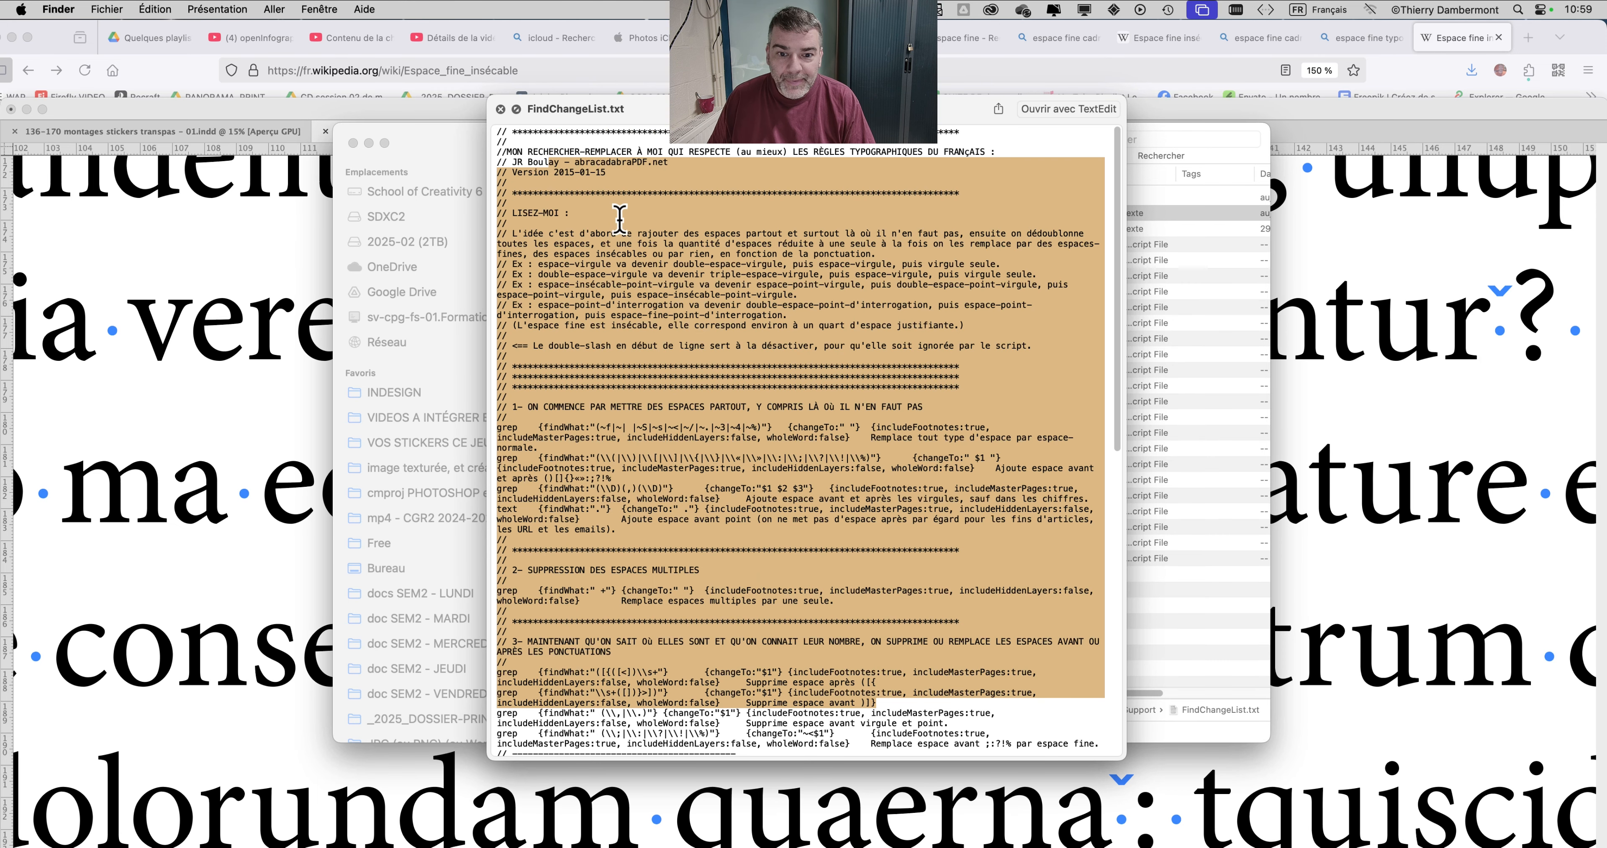
{"action": "scroll", "coordinate": [933, 755], "scroll_direction": "down", "scroll_amount": 10}
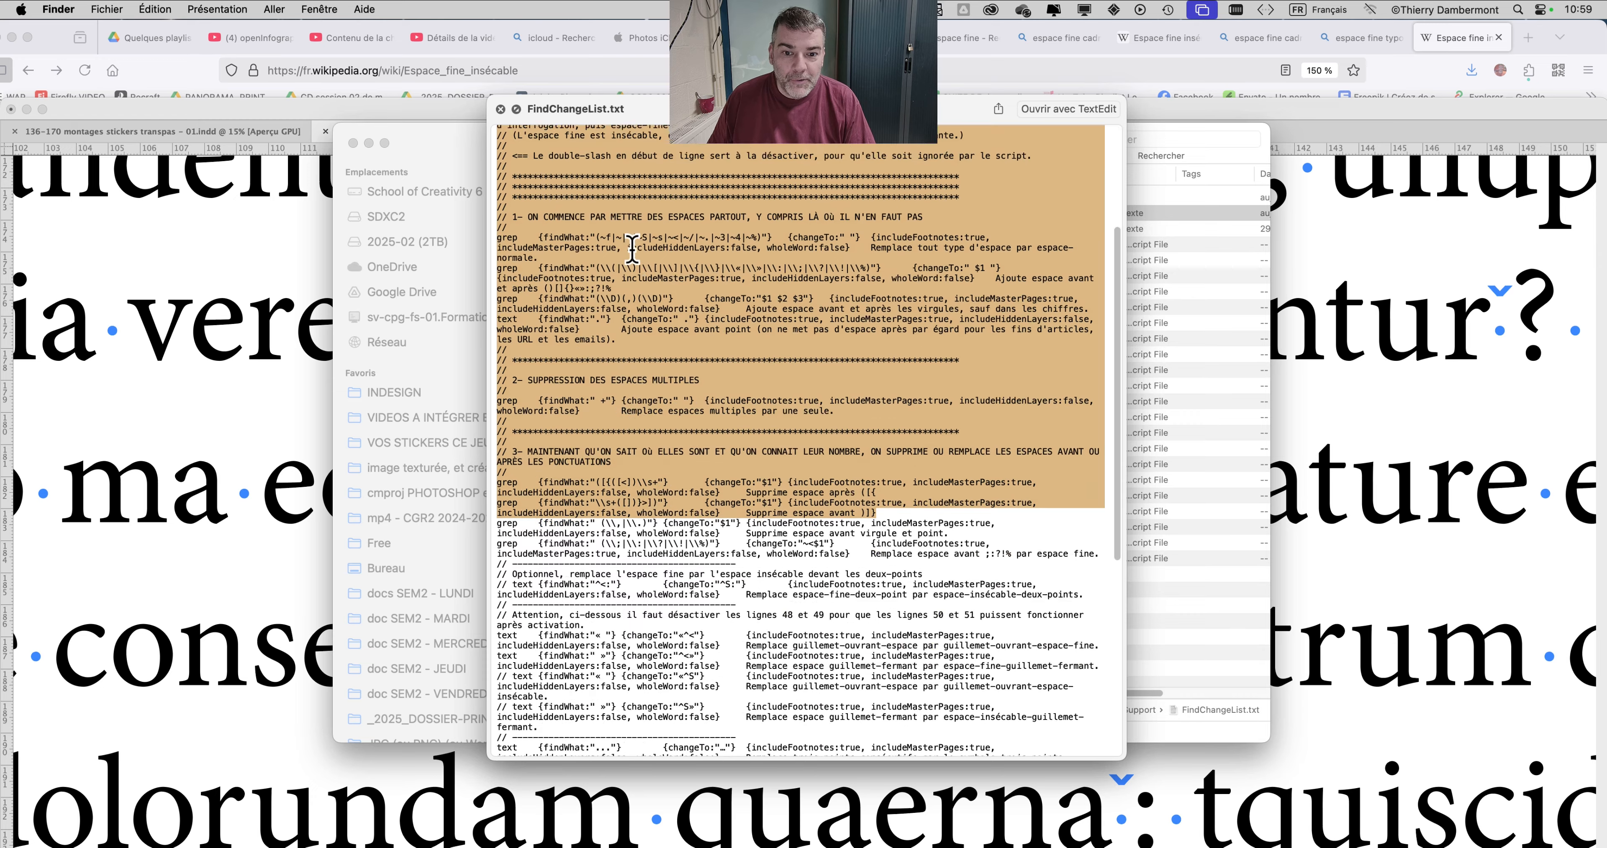
{"action": "left_click", "coordinate": [500, 109]}
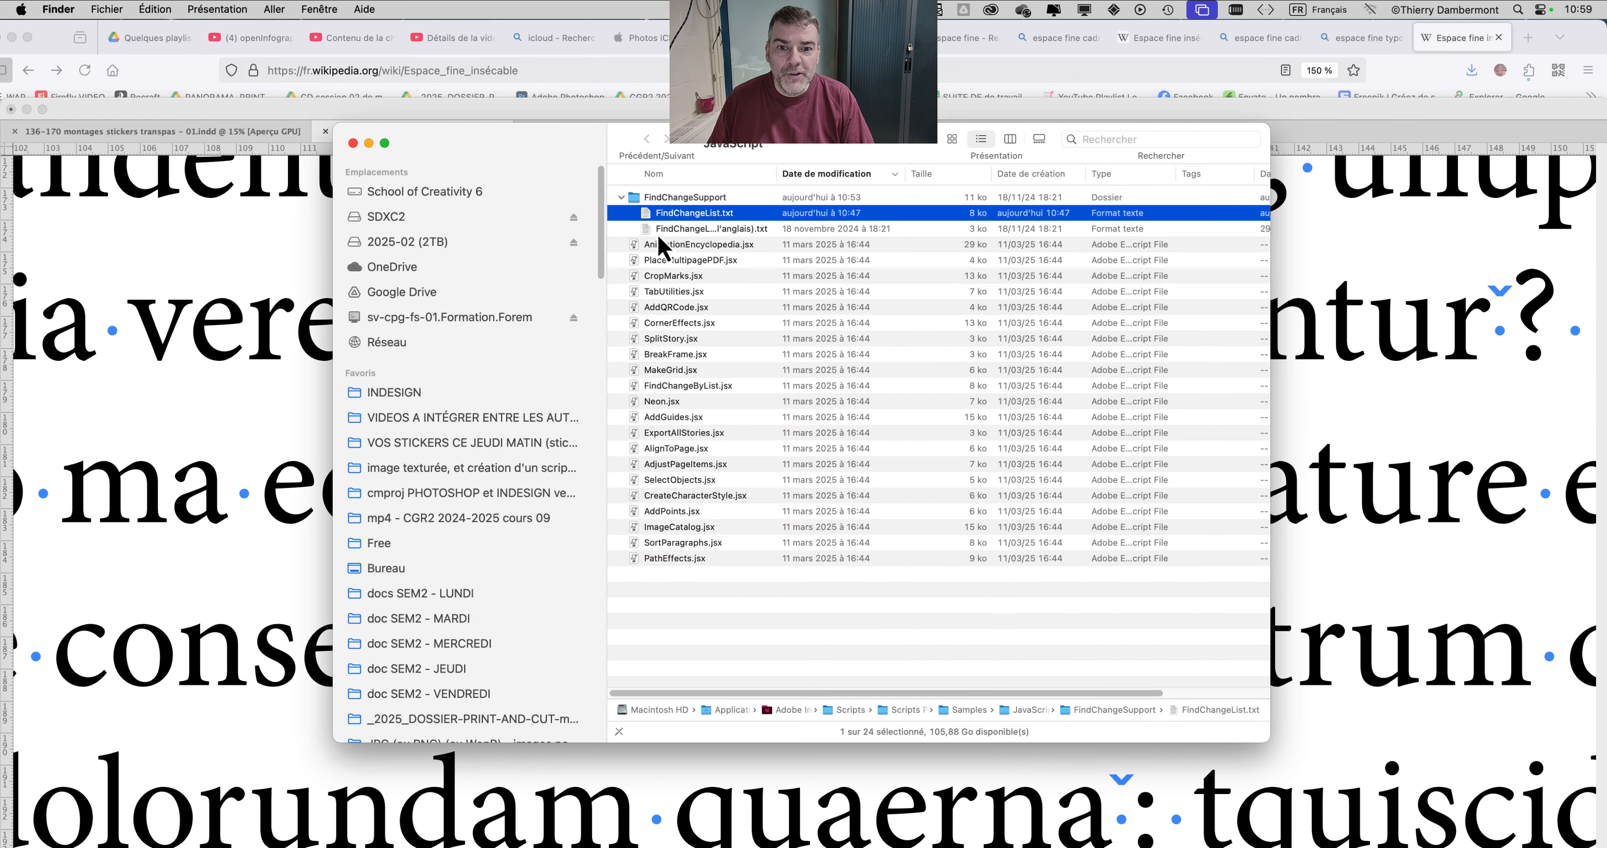
- Preview "FindChangeList (ancien pour l'anglais).txt", look through its English find-and-replace rules, and close the preview
{"action": "left_click", "coordinate": [665, 228]}
{"action": "key", "text": "space"}
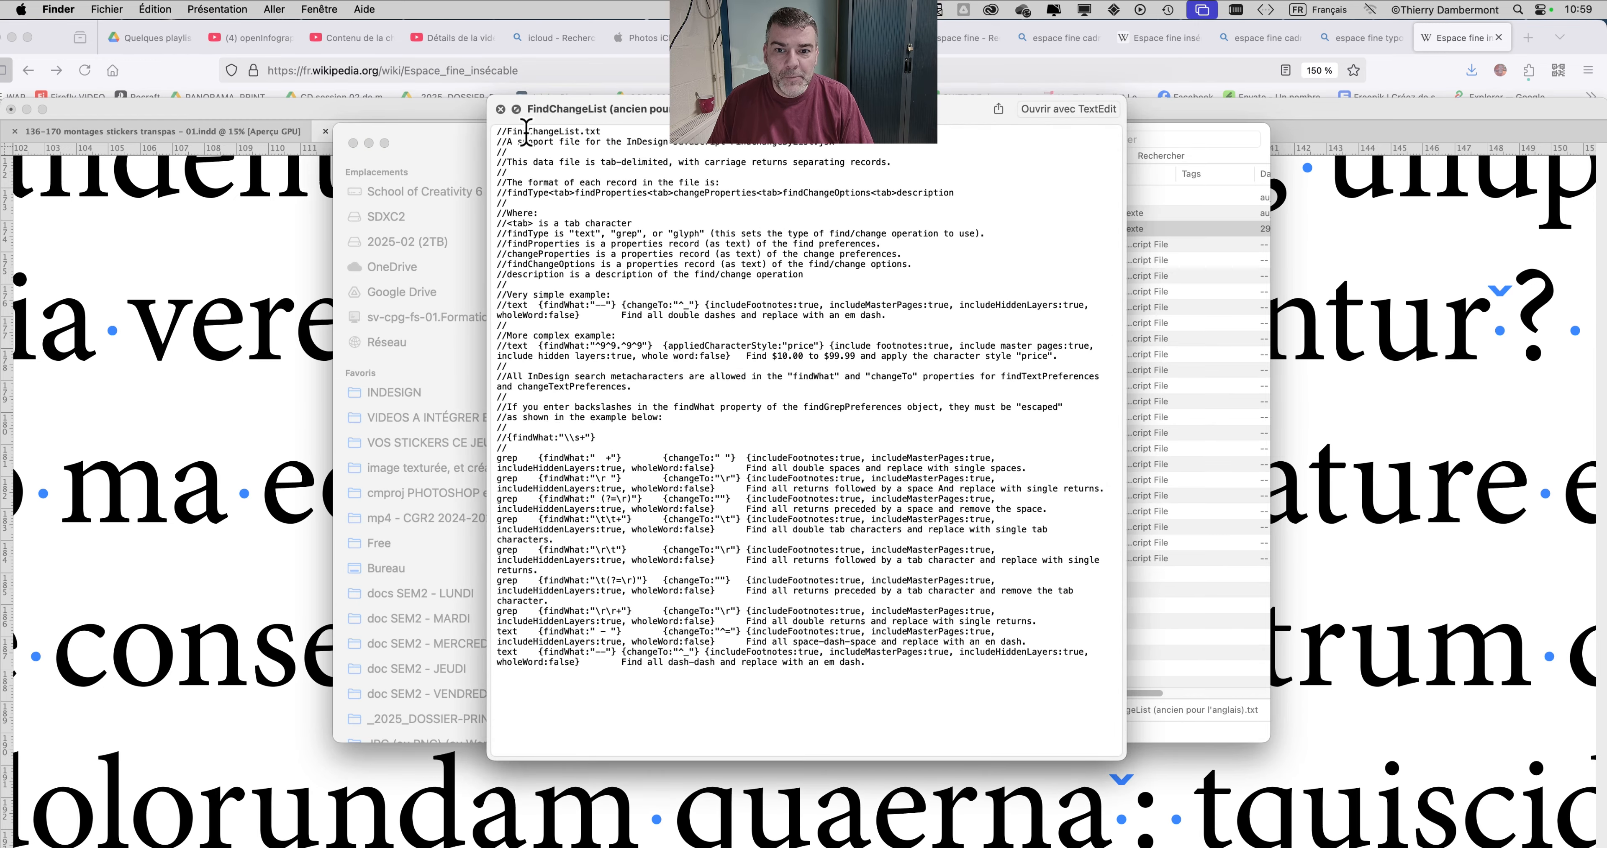
{"action": "left_click_drag", "start_coordinate": [526, 132], "coordinate": [897, 652]}
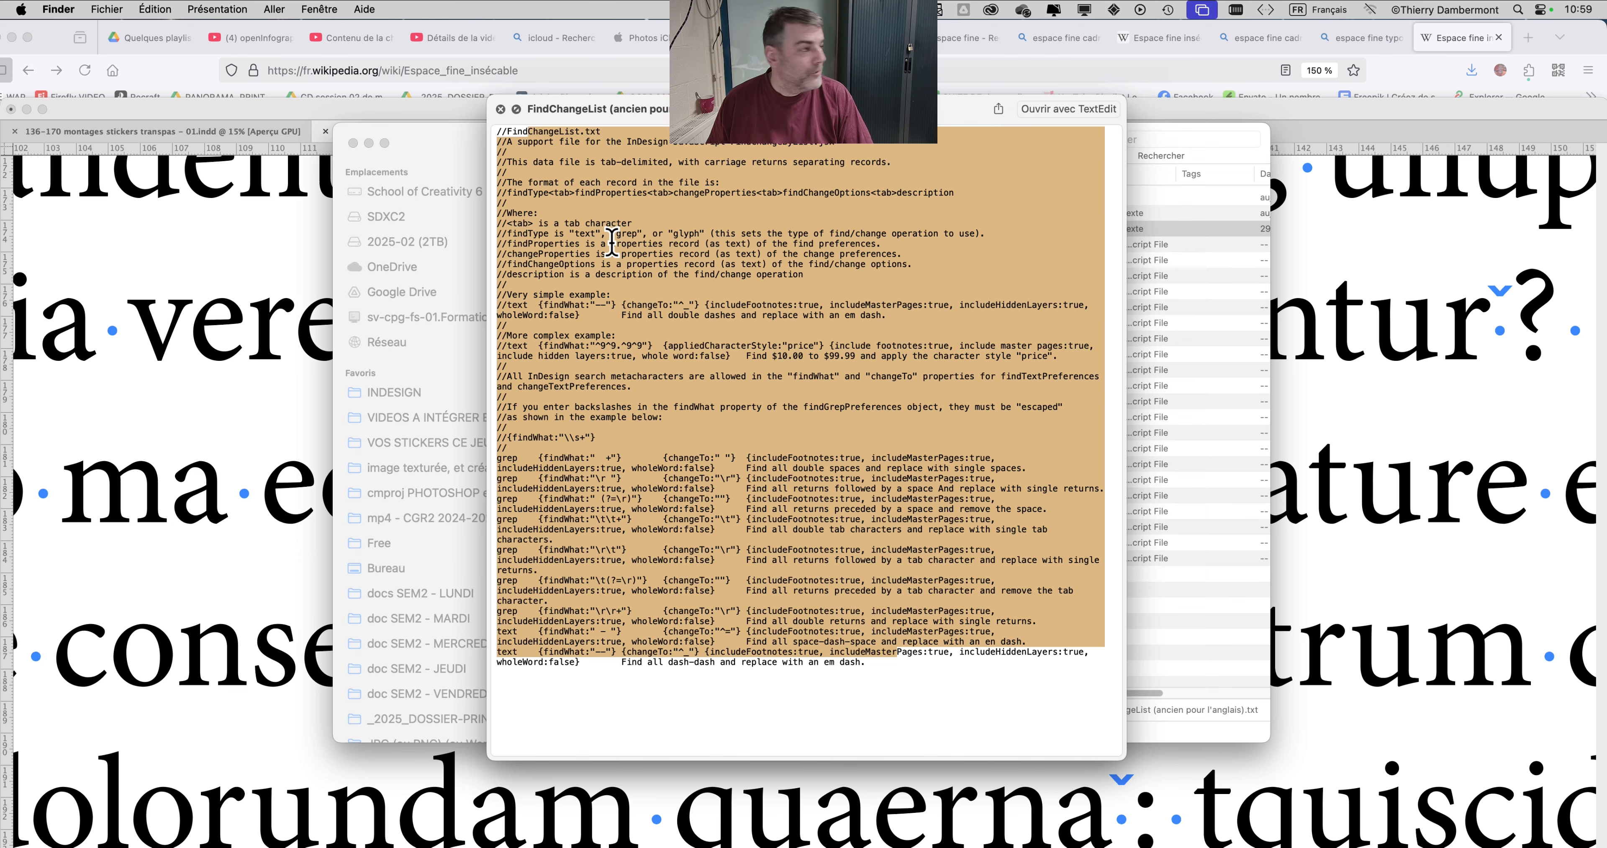
{"action": "left_click", "coordinate": [500, 109]}
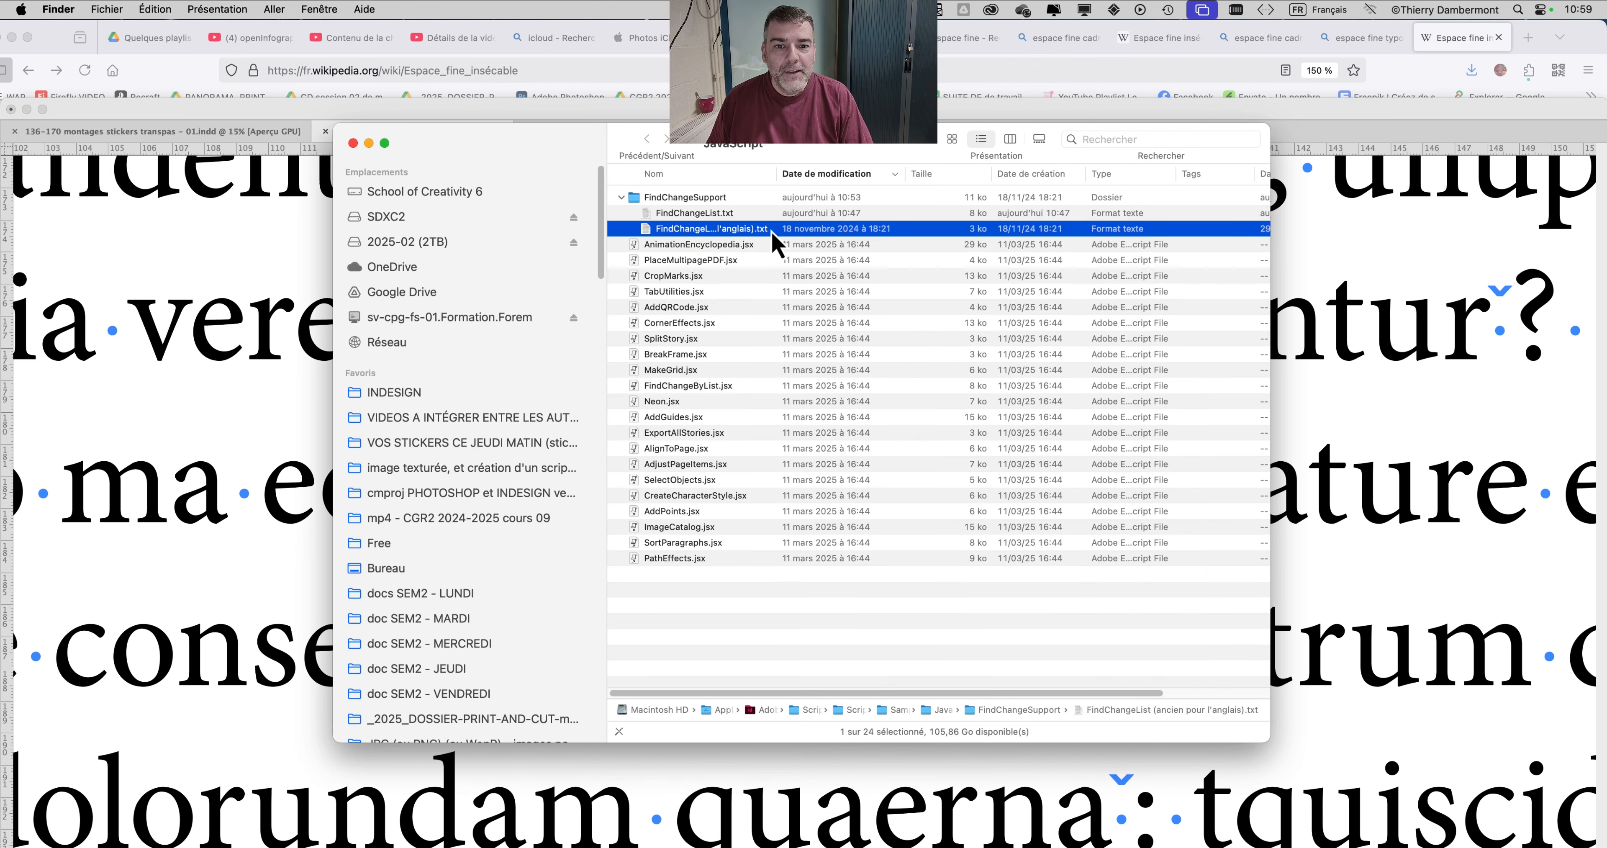
- Widen the name column to read the full file names, select FindChangeList.txt, and close the Finder window
{"action": "double_click", "coordinate": [777, 171]}
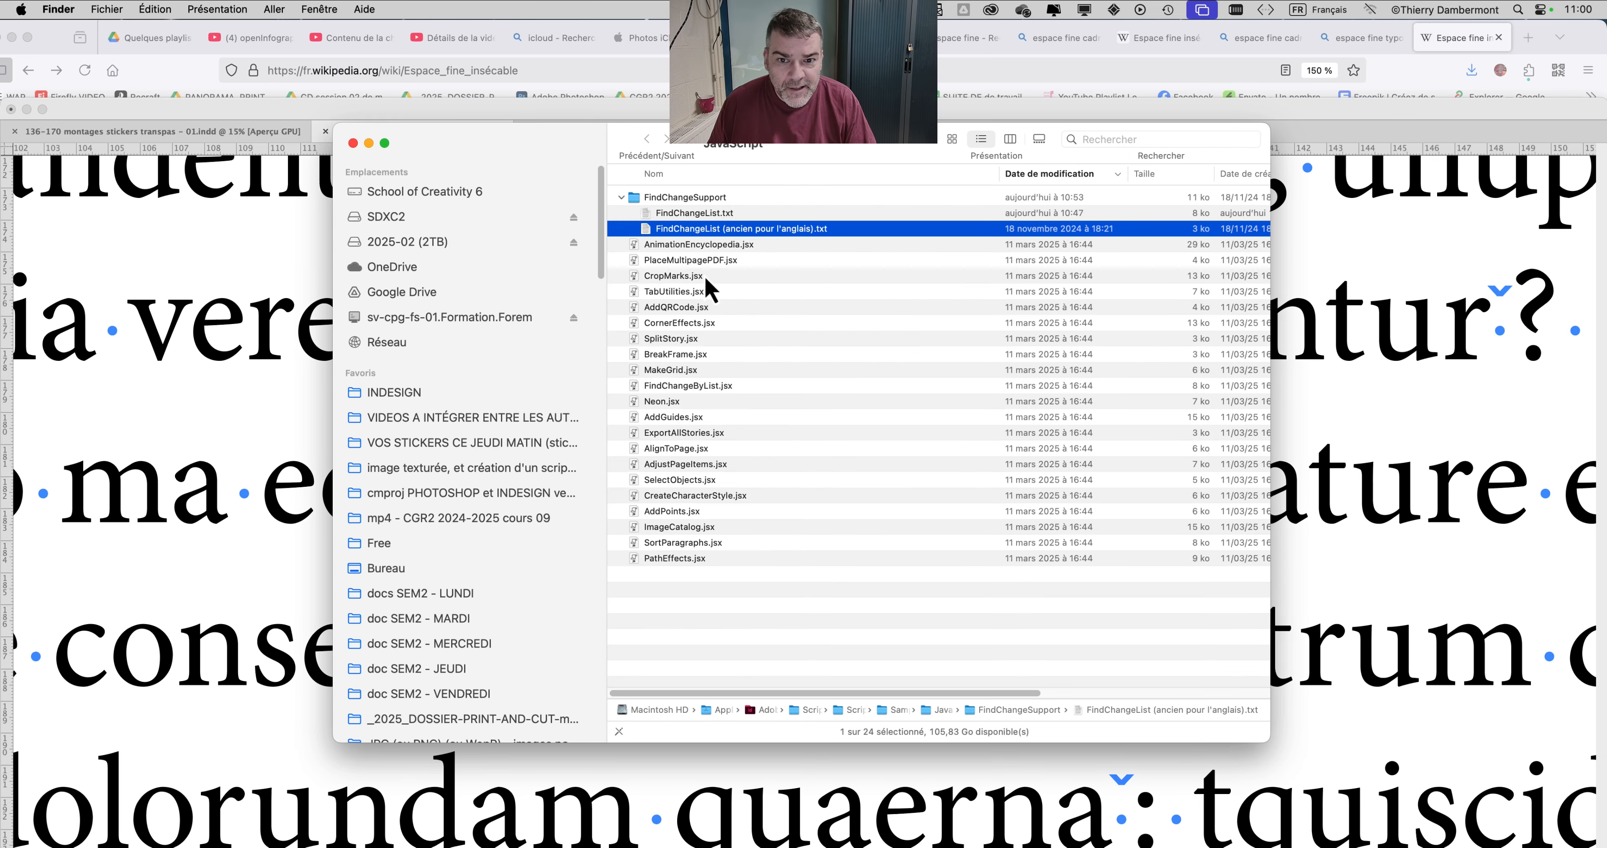
{"action": "left_click", "coordinate": [677, 218]}
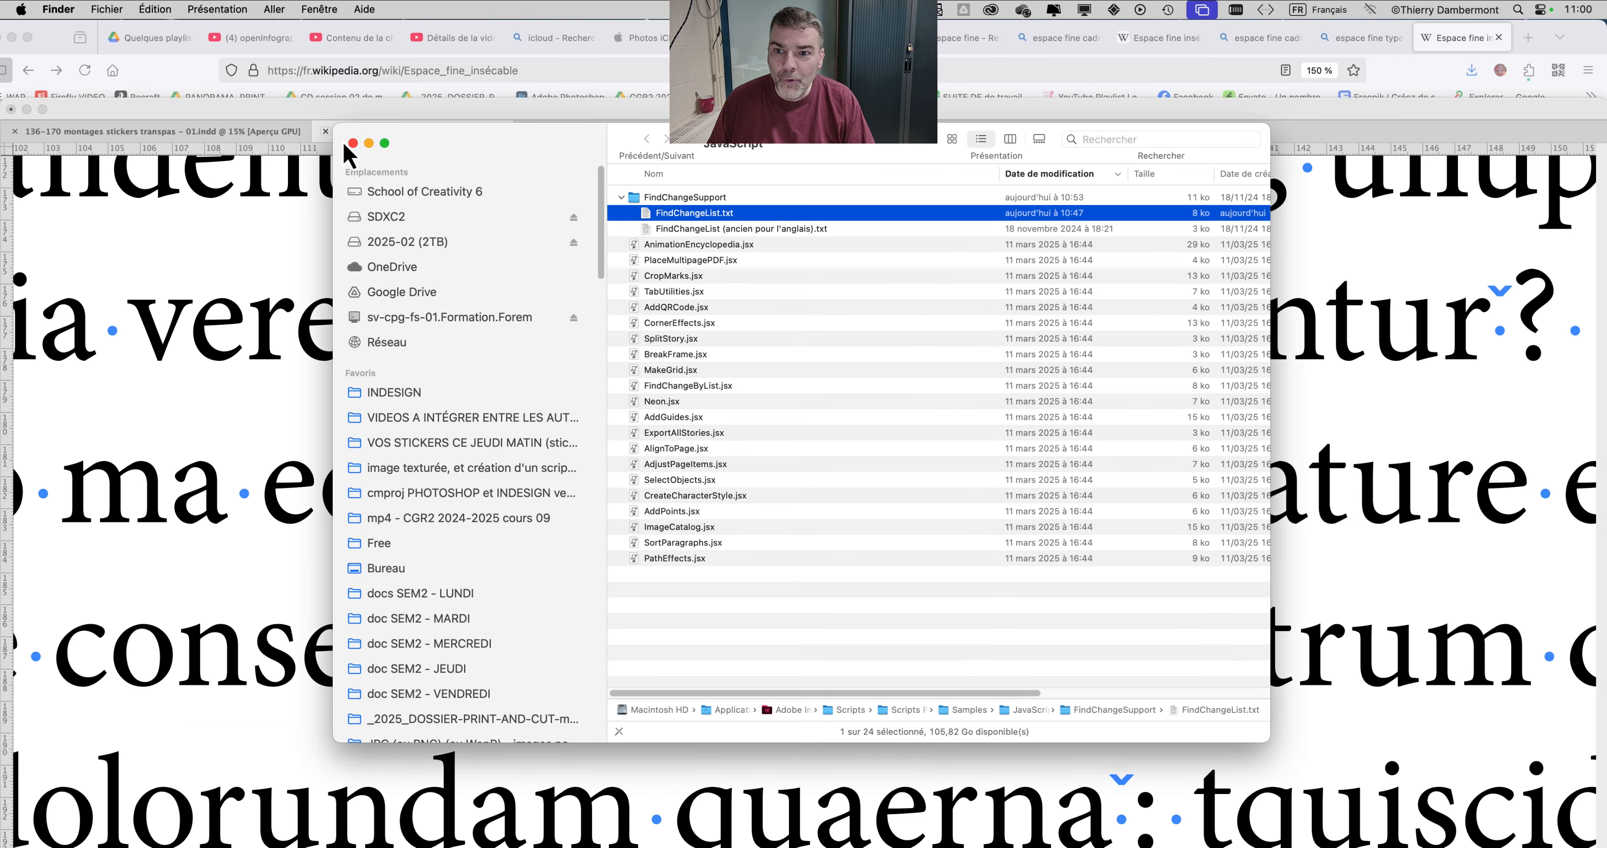
{"action": "left_click", "coordinate": [352, 142]}
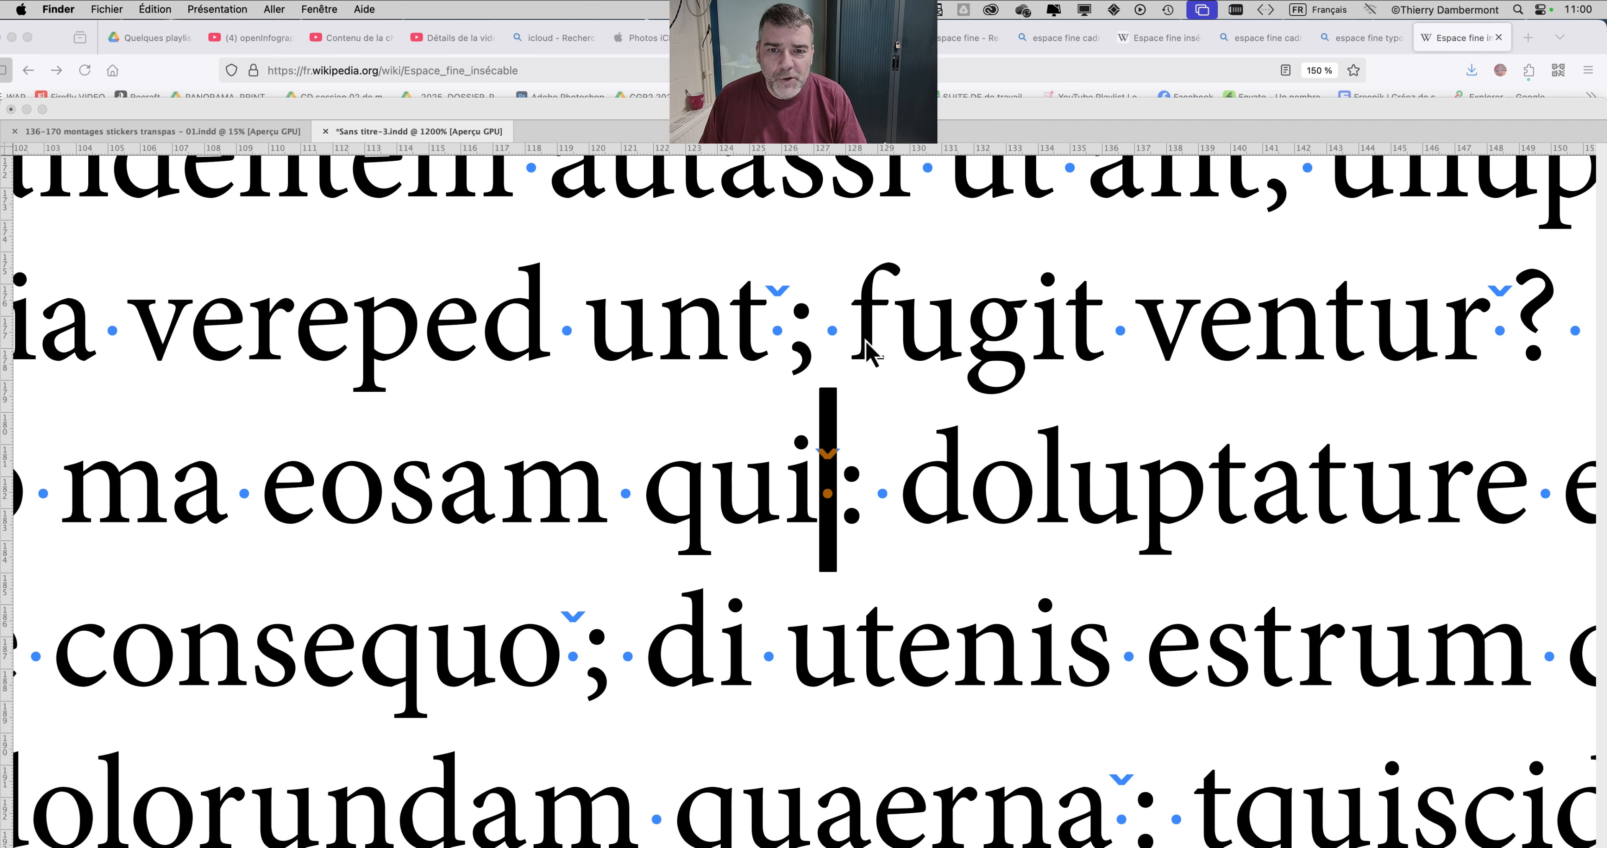
- Switch back to InDesign, expand the FindChangeSupport script folder to show its rule files, and select FindChangeList.txt
{"action": "left_click", "coordinate": [586, 222]}
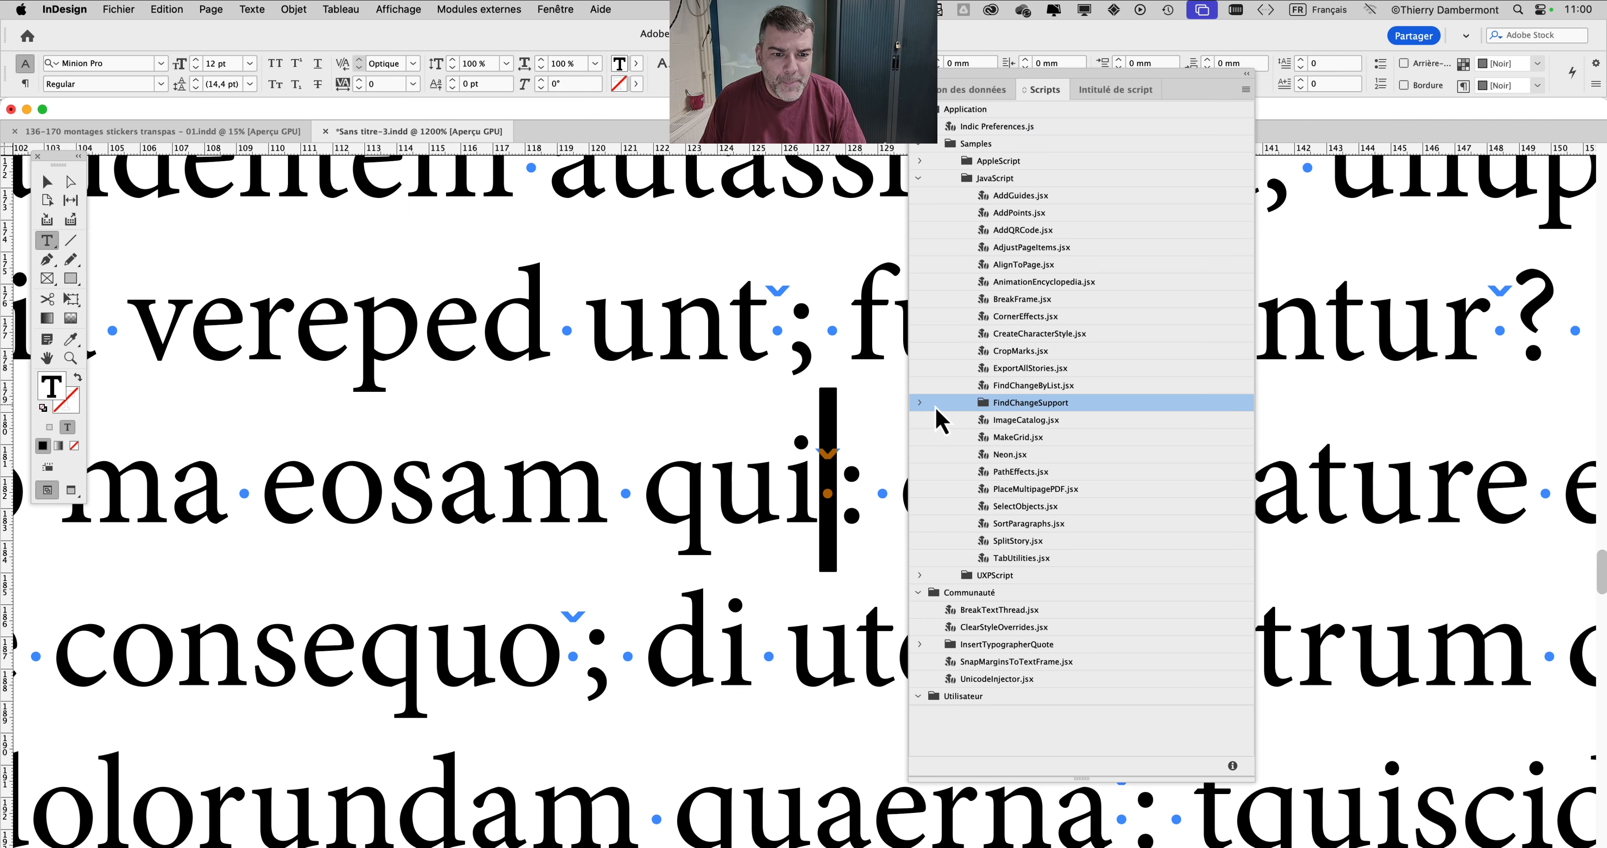
{"action": "left_click", "coordinate": [919, 402]}
{"action": "left_click", "coordinate": [1054, 428]}
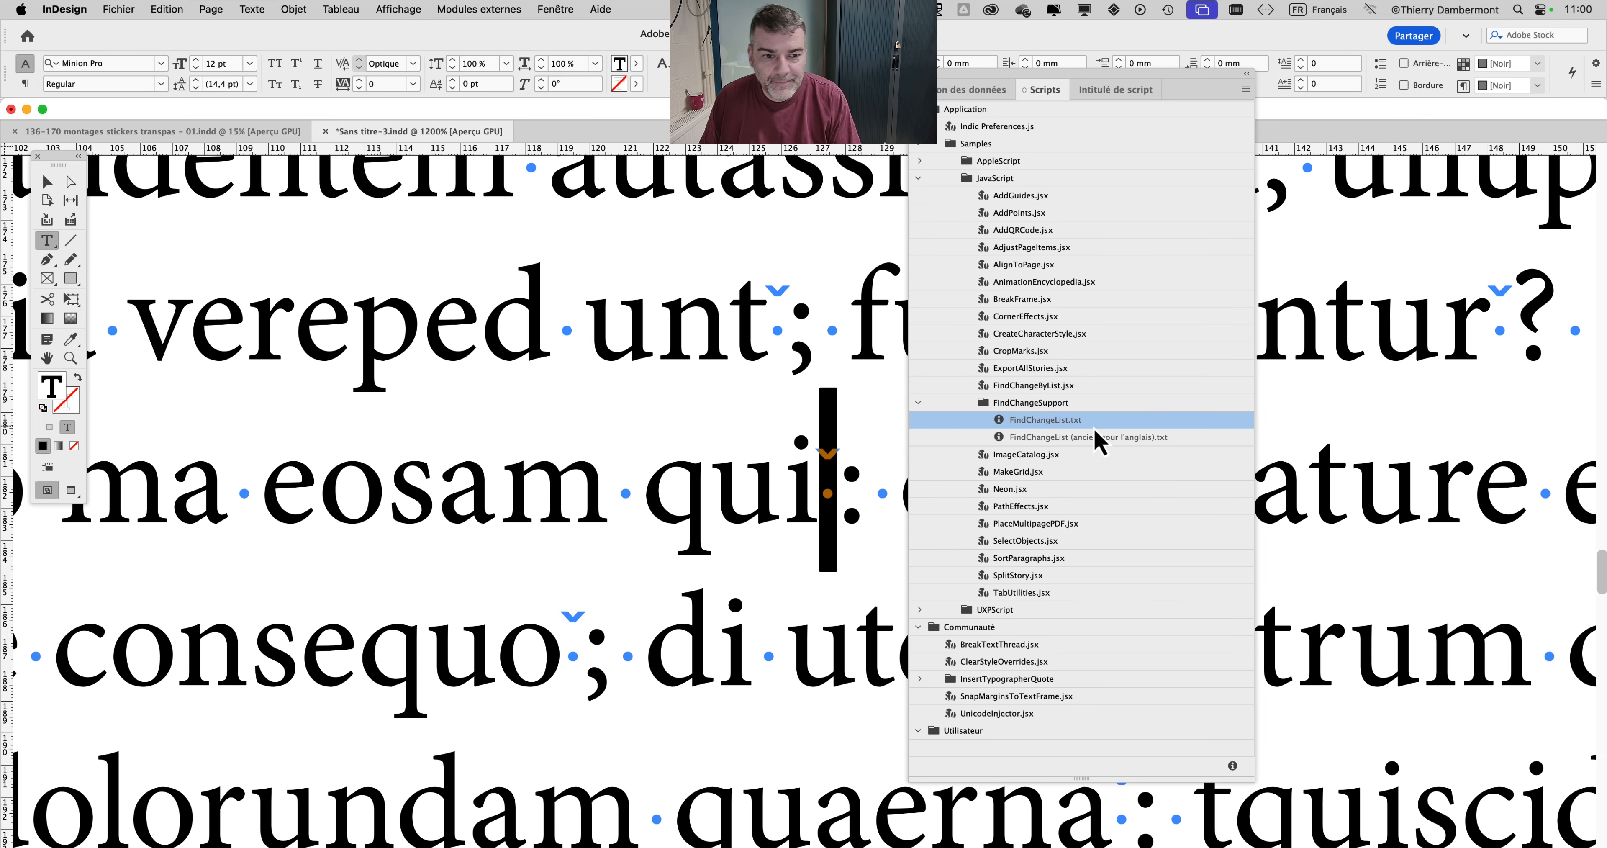
- Switch to Firefox and check the Wikipedia article "Espace fine insécable" for "cadratin", reading down through the Représentation informatique and Bépo sections
{"action": "key", "text": "super+Tab"}
{"action": "key", "text": "super+Tab"}
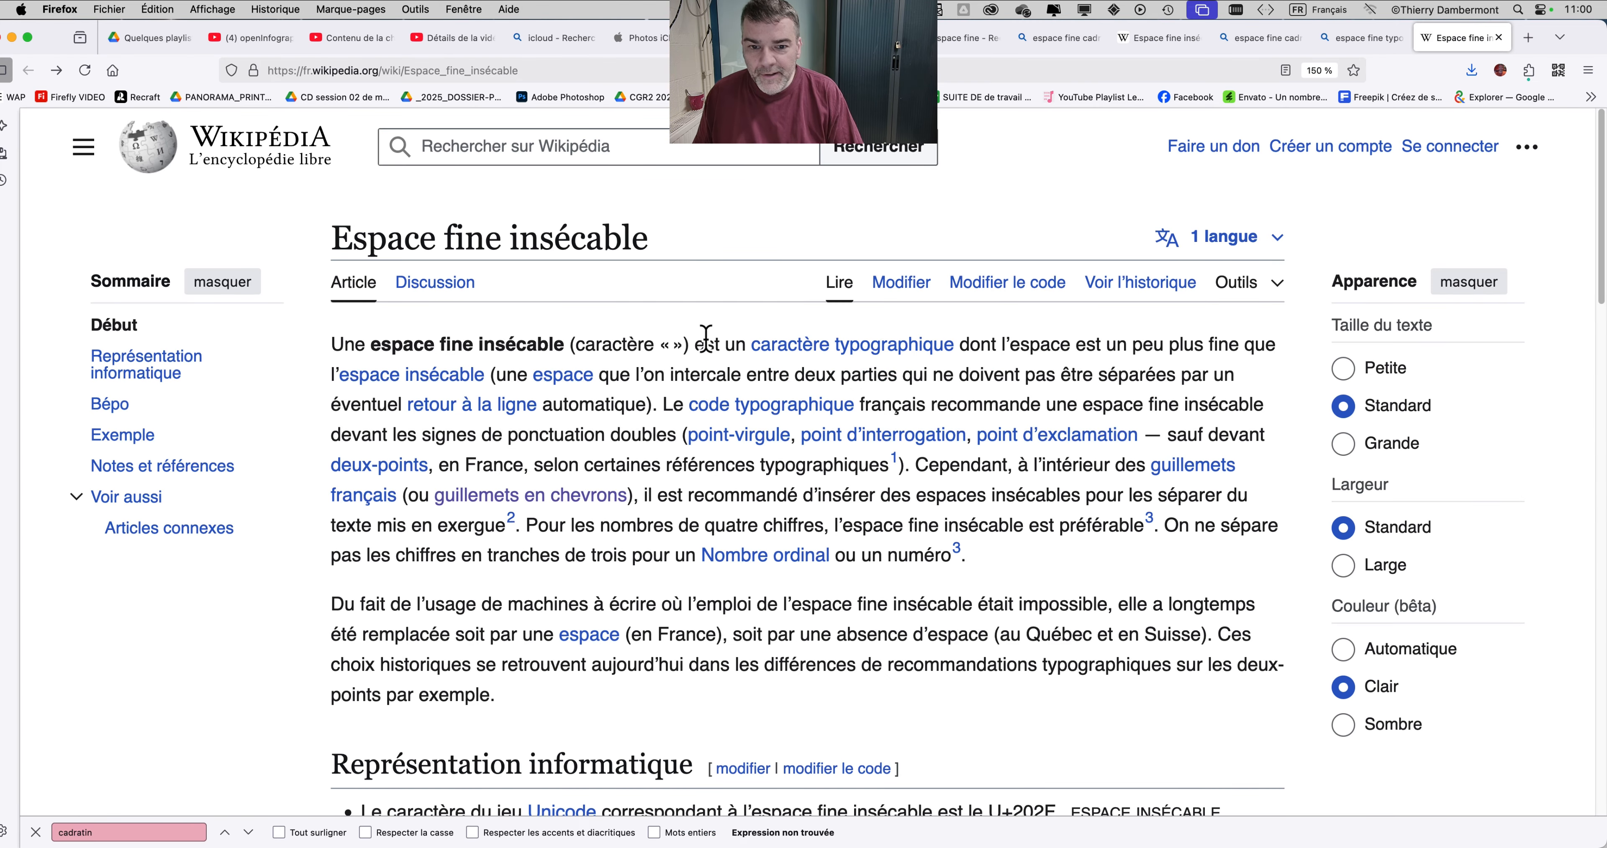
{"action": "key", "text": "super+f"}
{"action": "key", "text": "Right"}
{"action": "key", "text": "BackSpace"}
{"action": "key", "text": "BackSpace"}
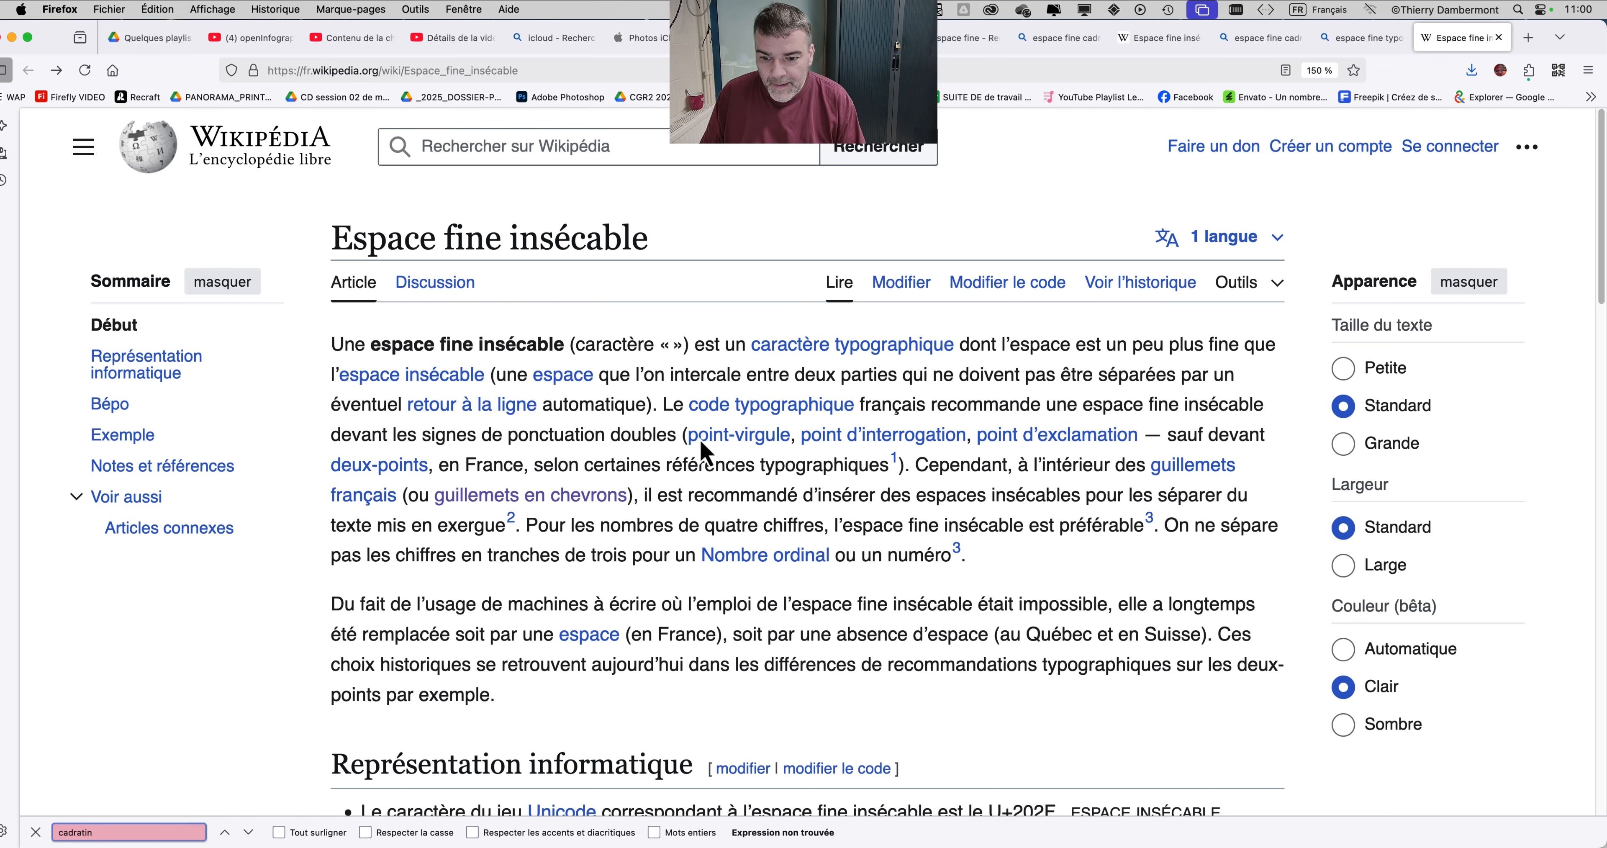
{"action": "scroll", "coordinate": [678, 655], "scroll_direction": "down", "scroll_amount": 9}
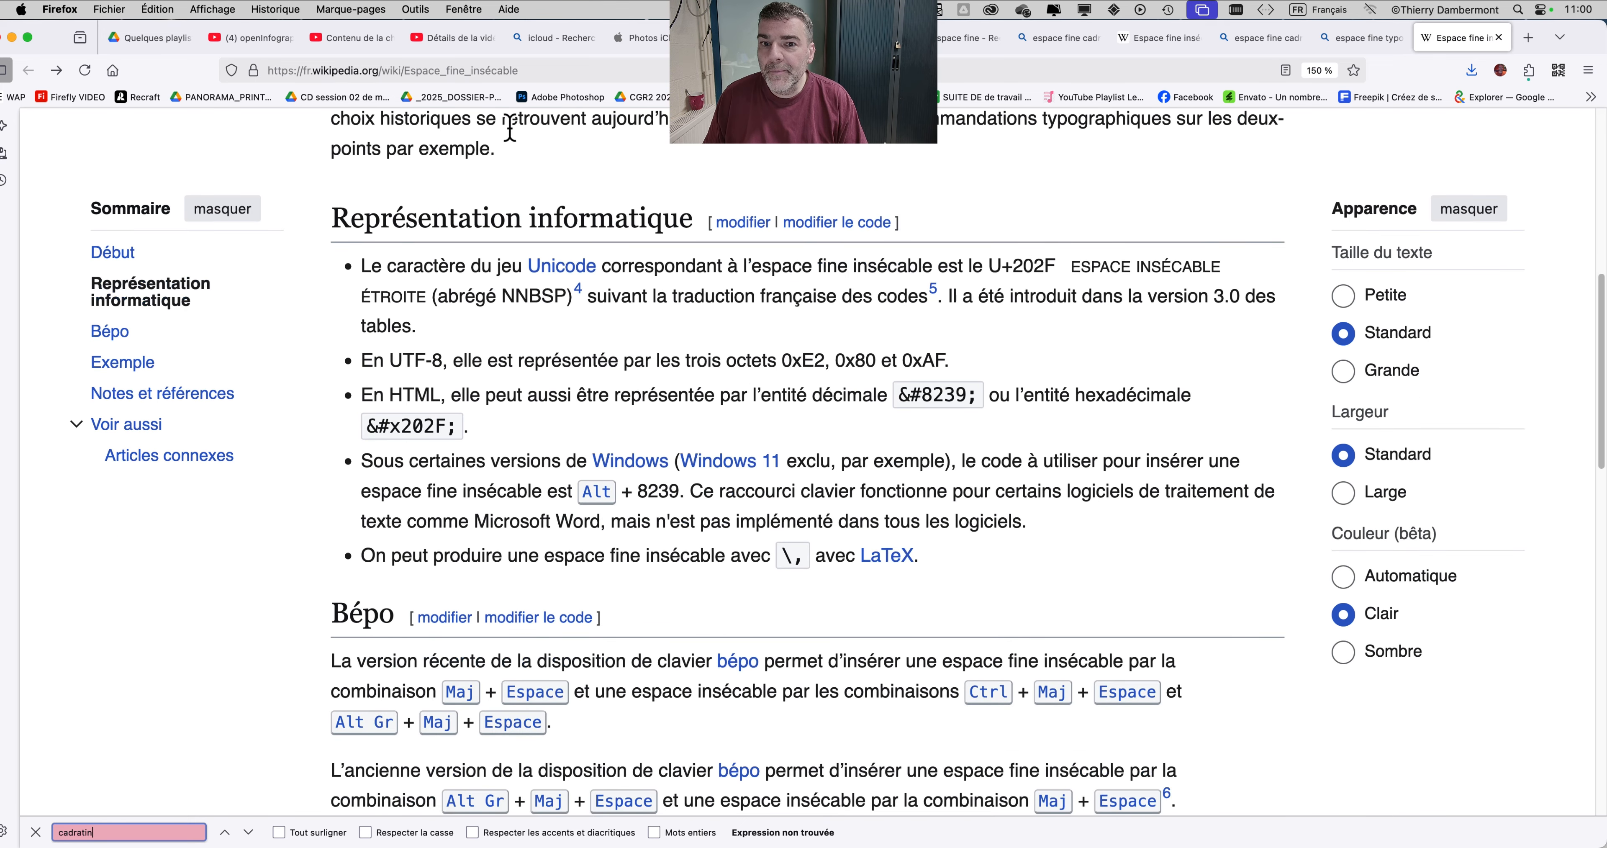
- Return to the "espace fine typographie" Bing search and change its query to "espace fine cadratin" using the matching suggestion
{"action": "left_click", "coordinate": [1363, 37]}
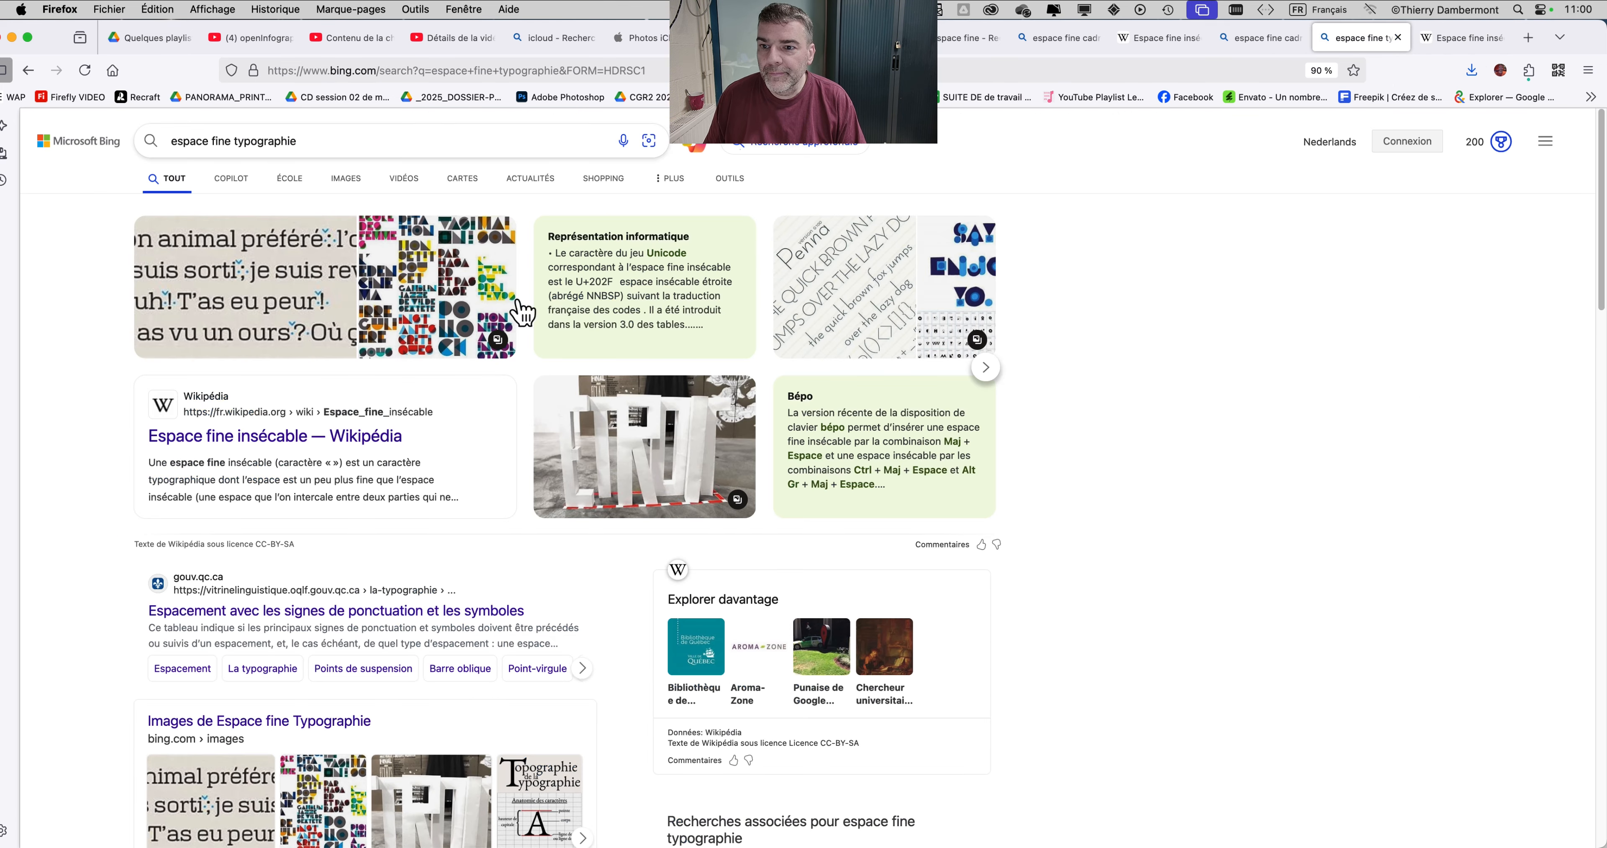
{"action": "left_click_drag", "start_coordinate": [328, 133], "coordinate": [235, 134]}
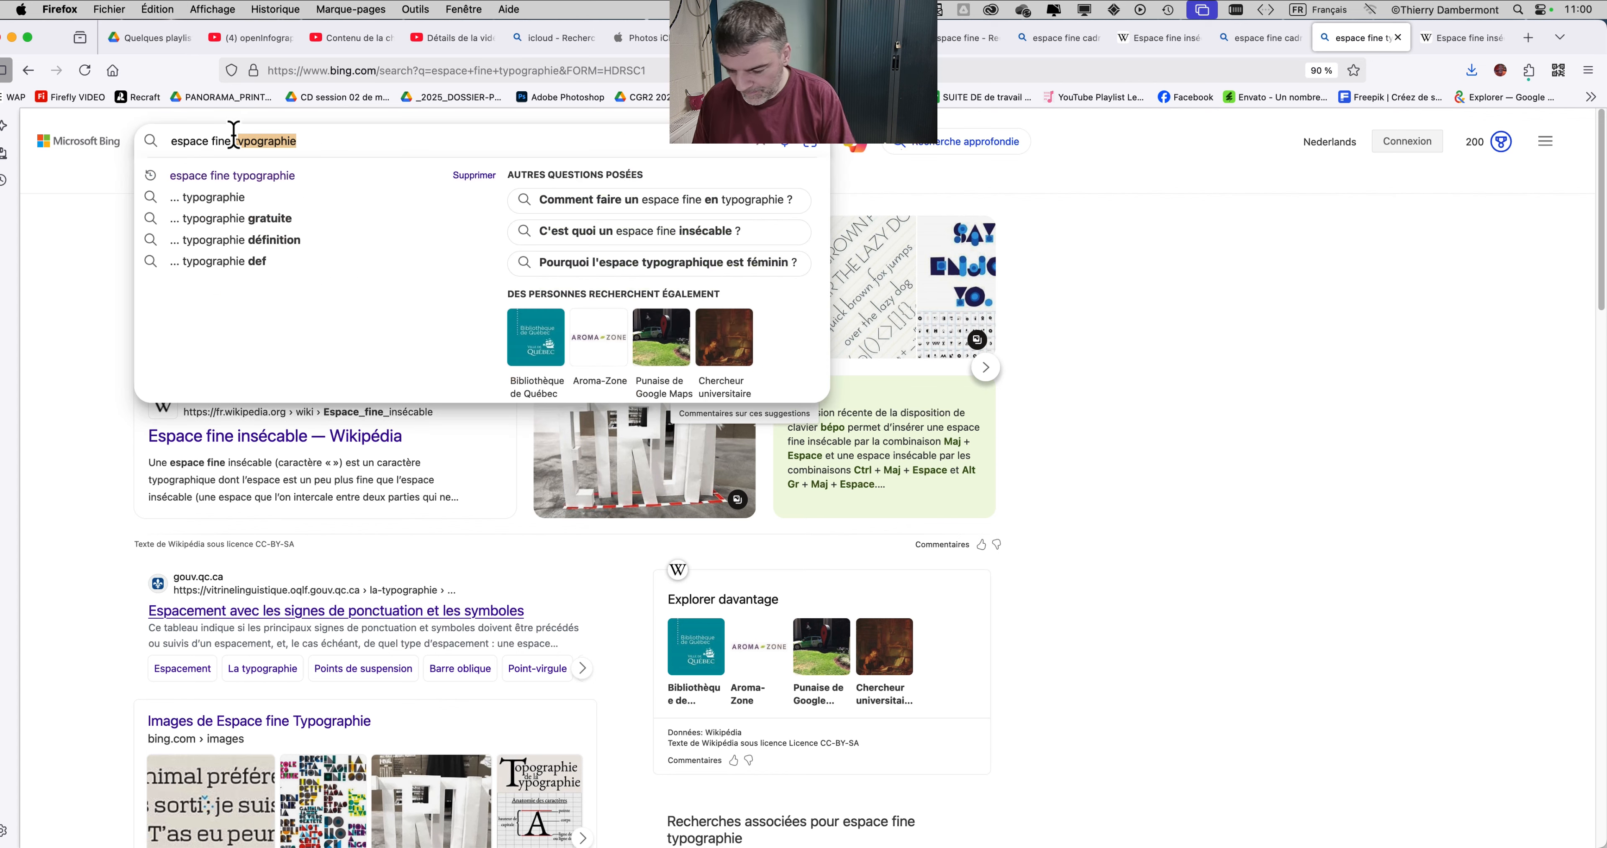
{"action": "type", "text": "cad"}
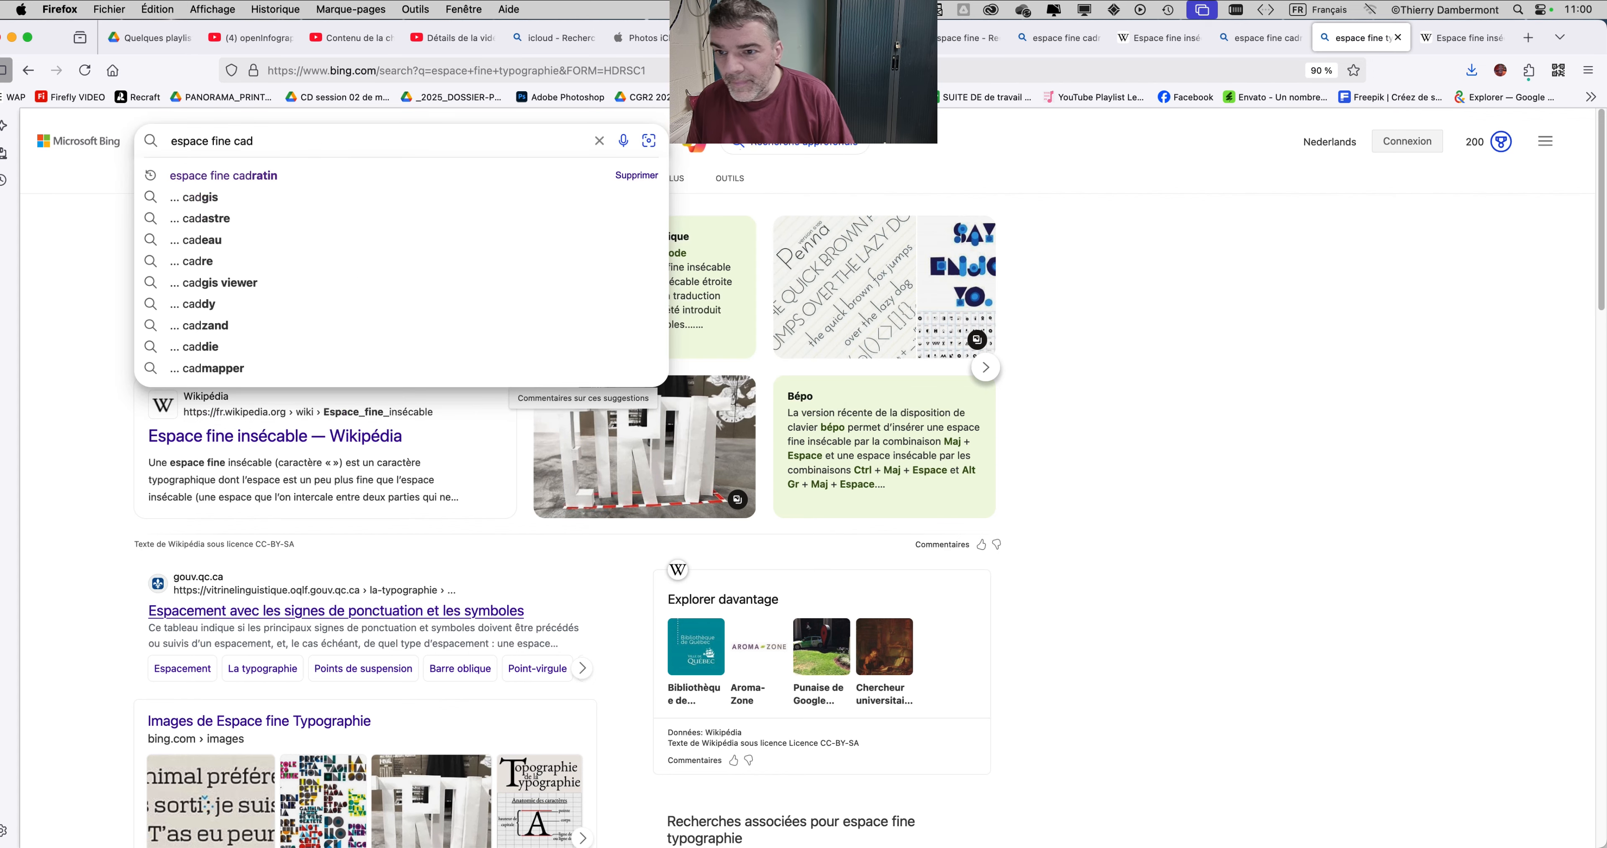
{"action": "left_click", "coordinate": [255, 177]}
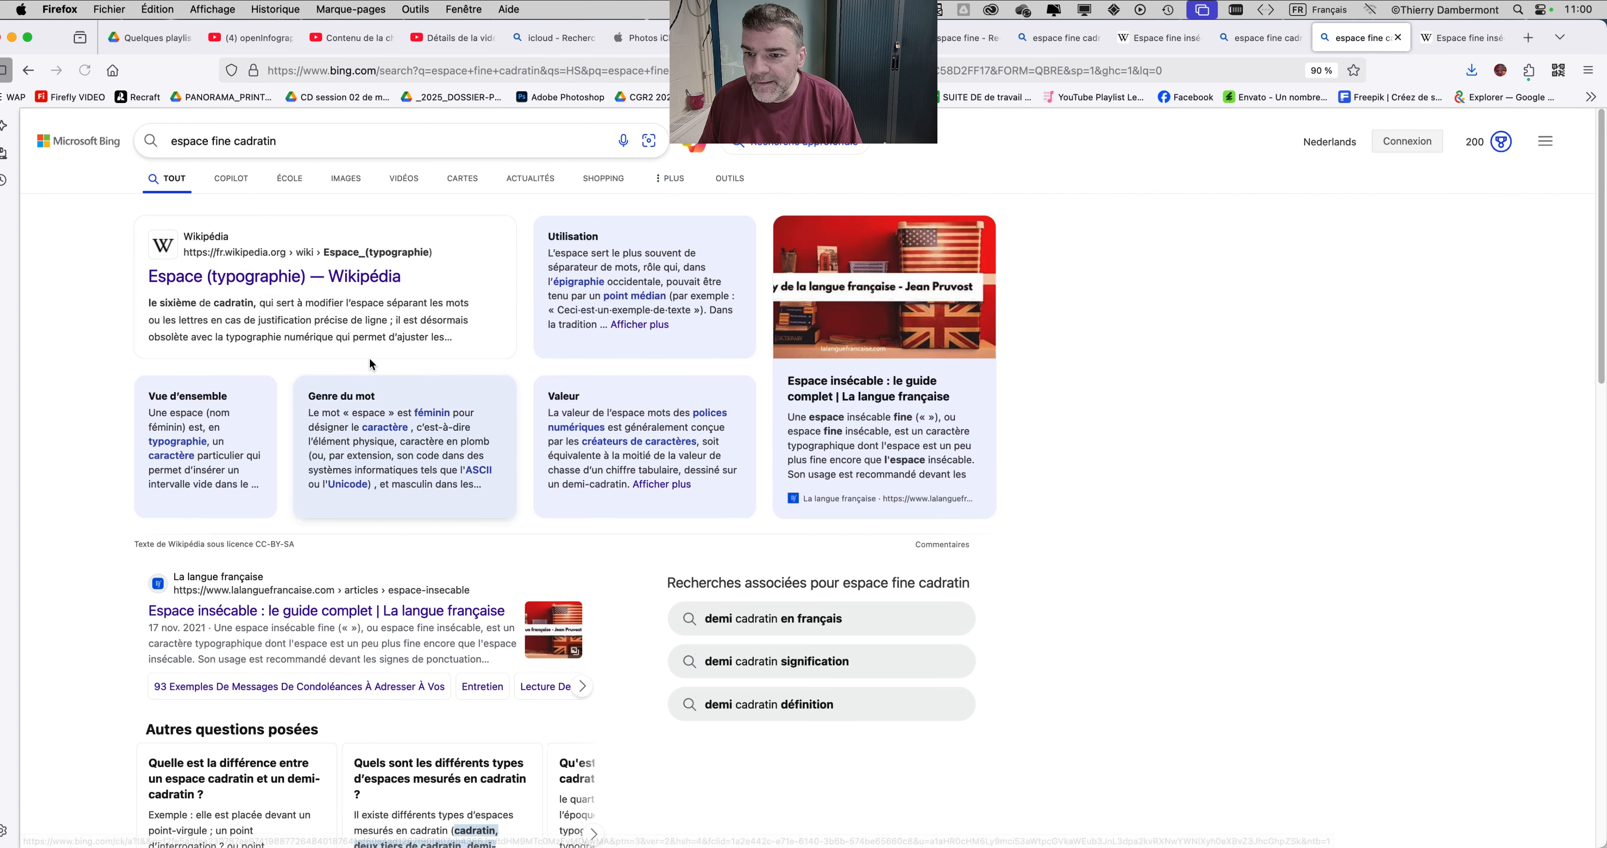